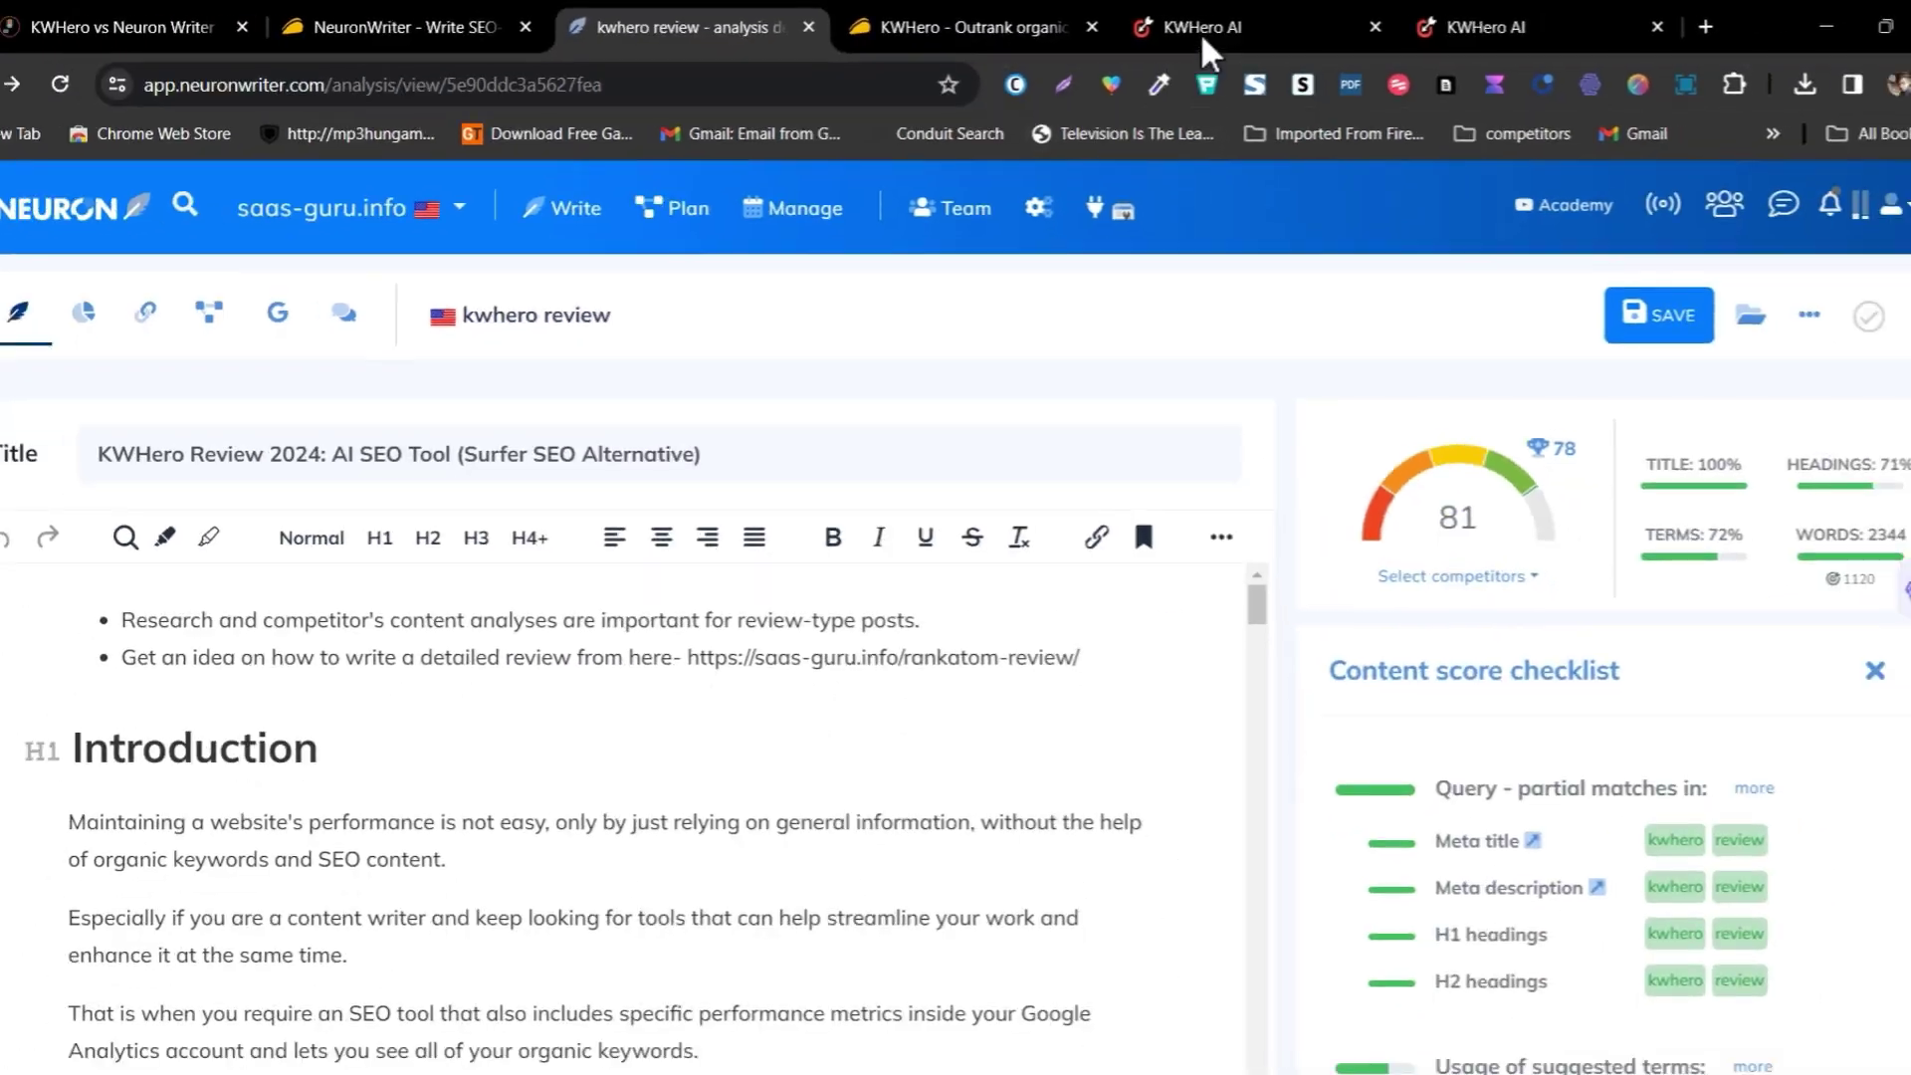
# Step: Glance at the KWHero AI editor, then scroll through NeuronWriter's kwhero review draft
pyautogui.click(1332, 30)
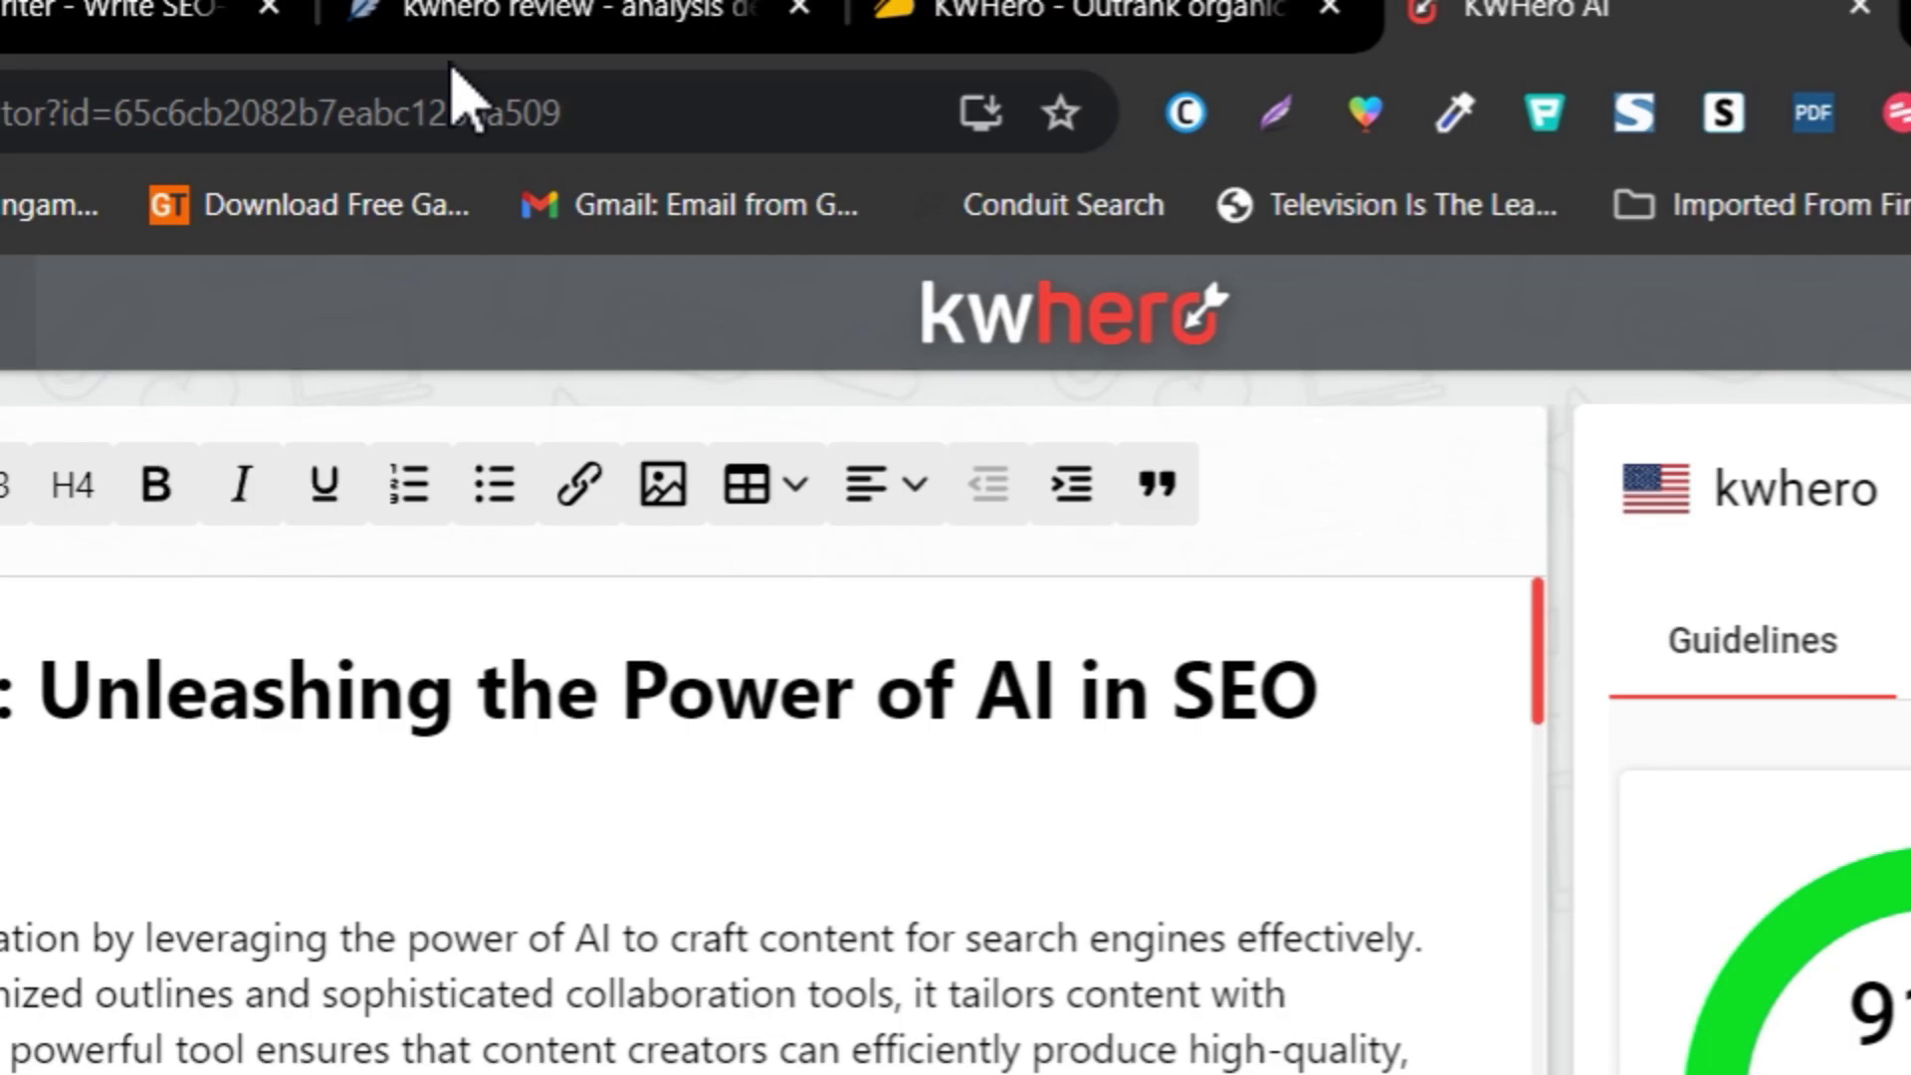
pyautogui.click(568, 25)
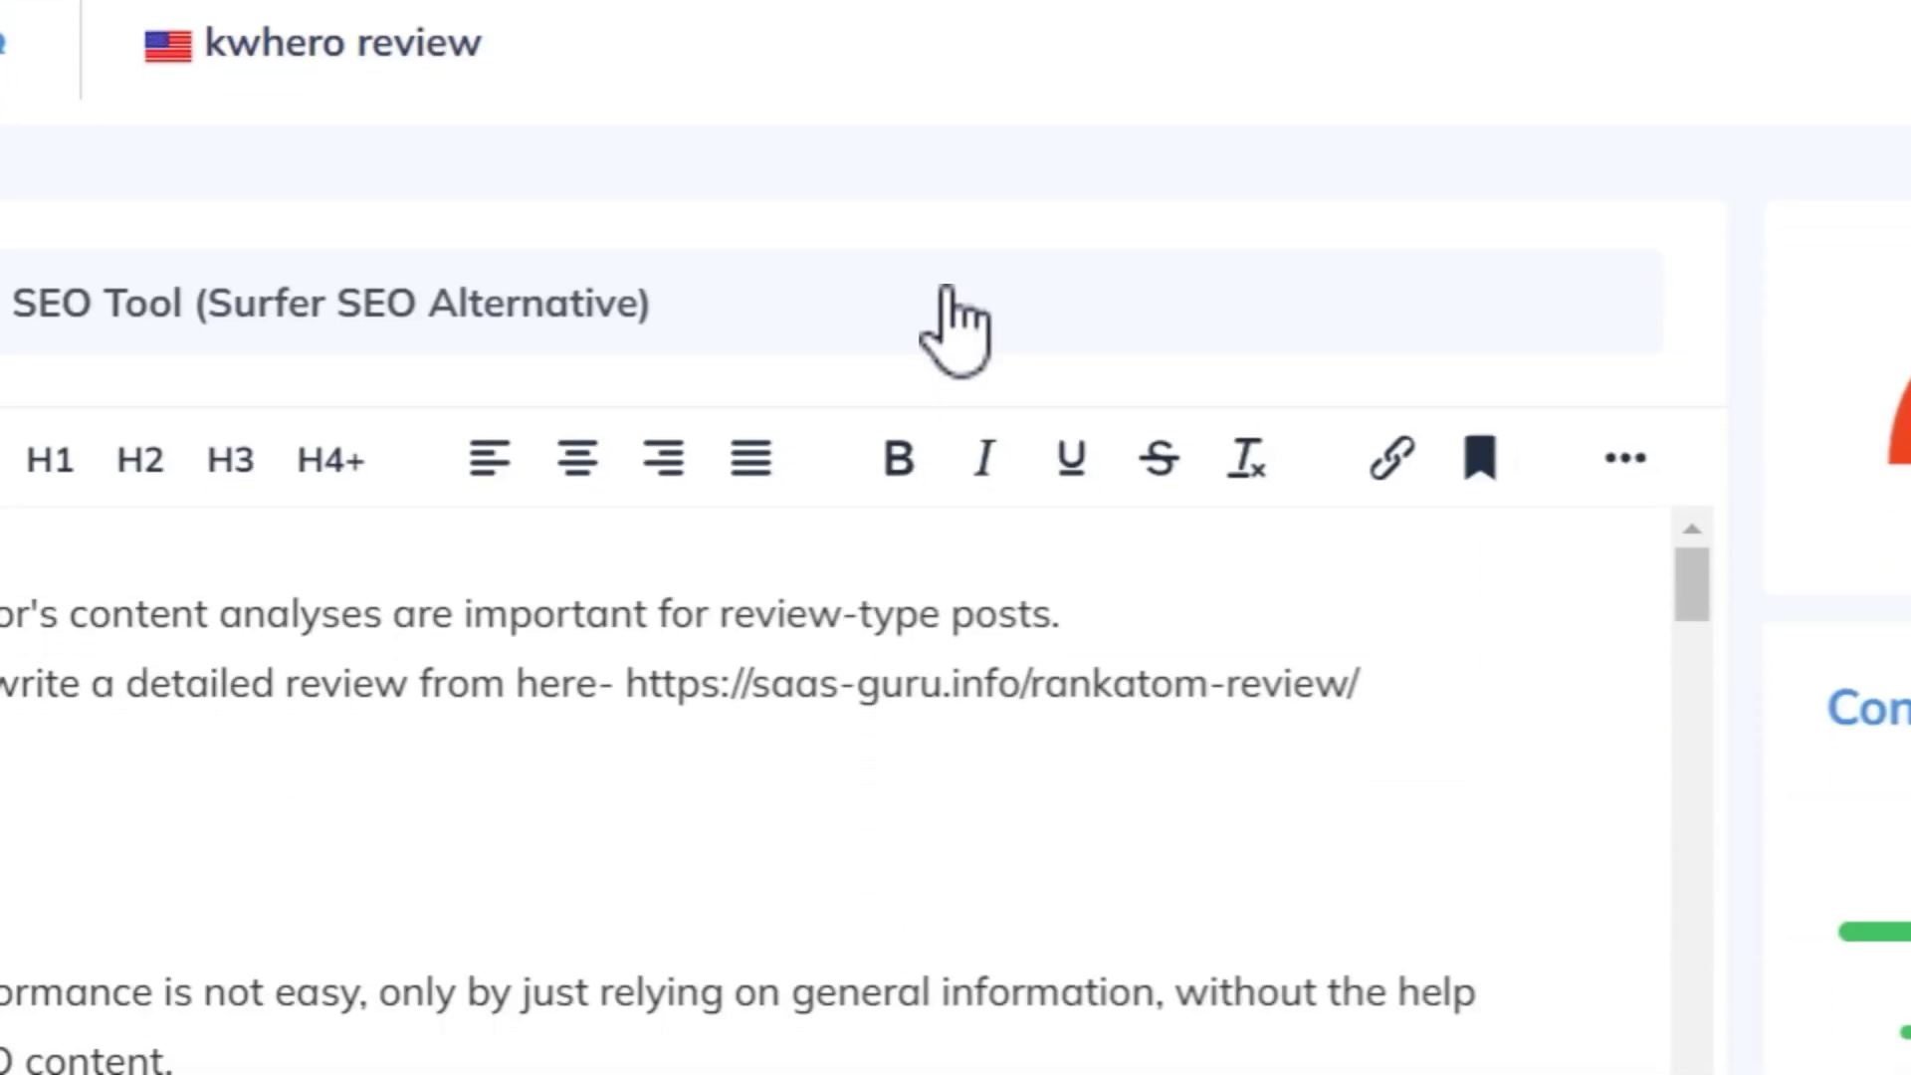
pyautogui.scroll(-3, 836, 797)
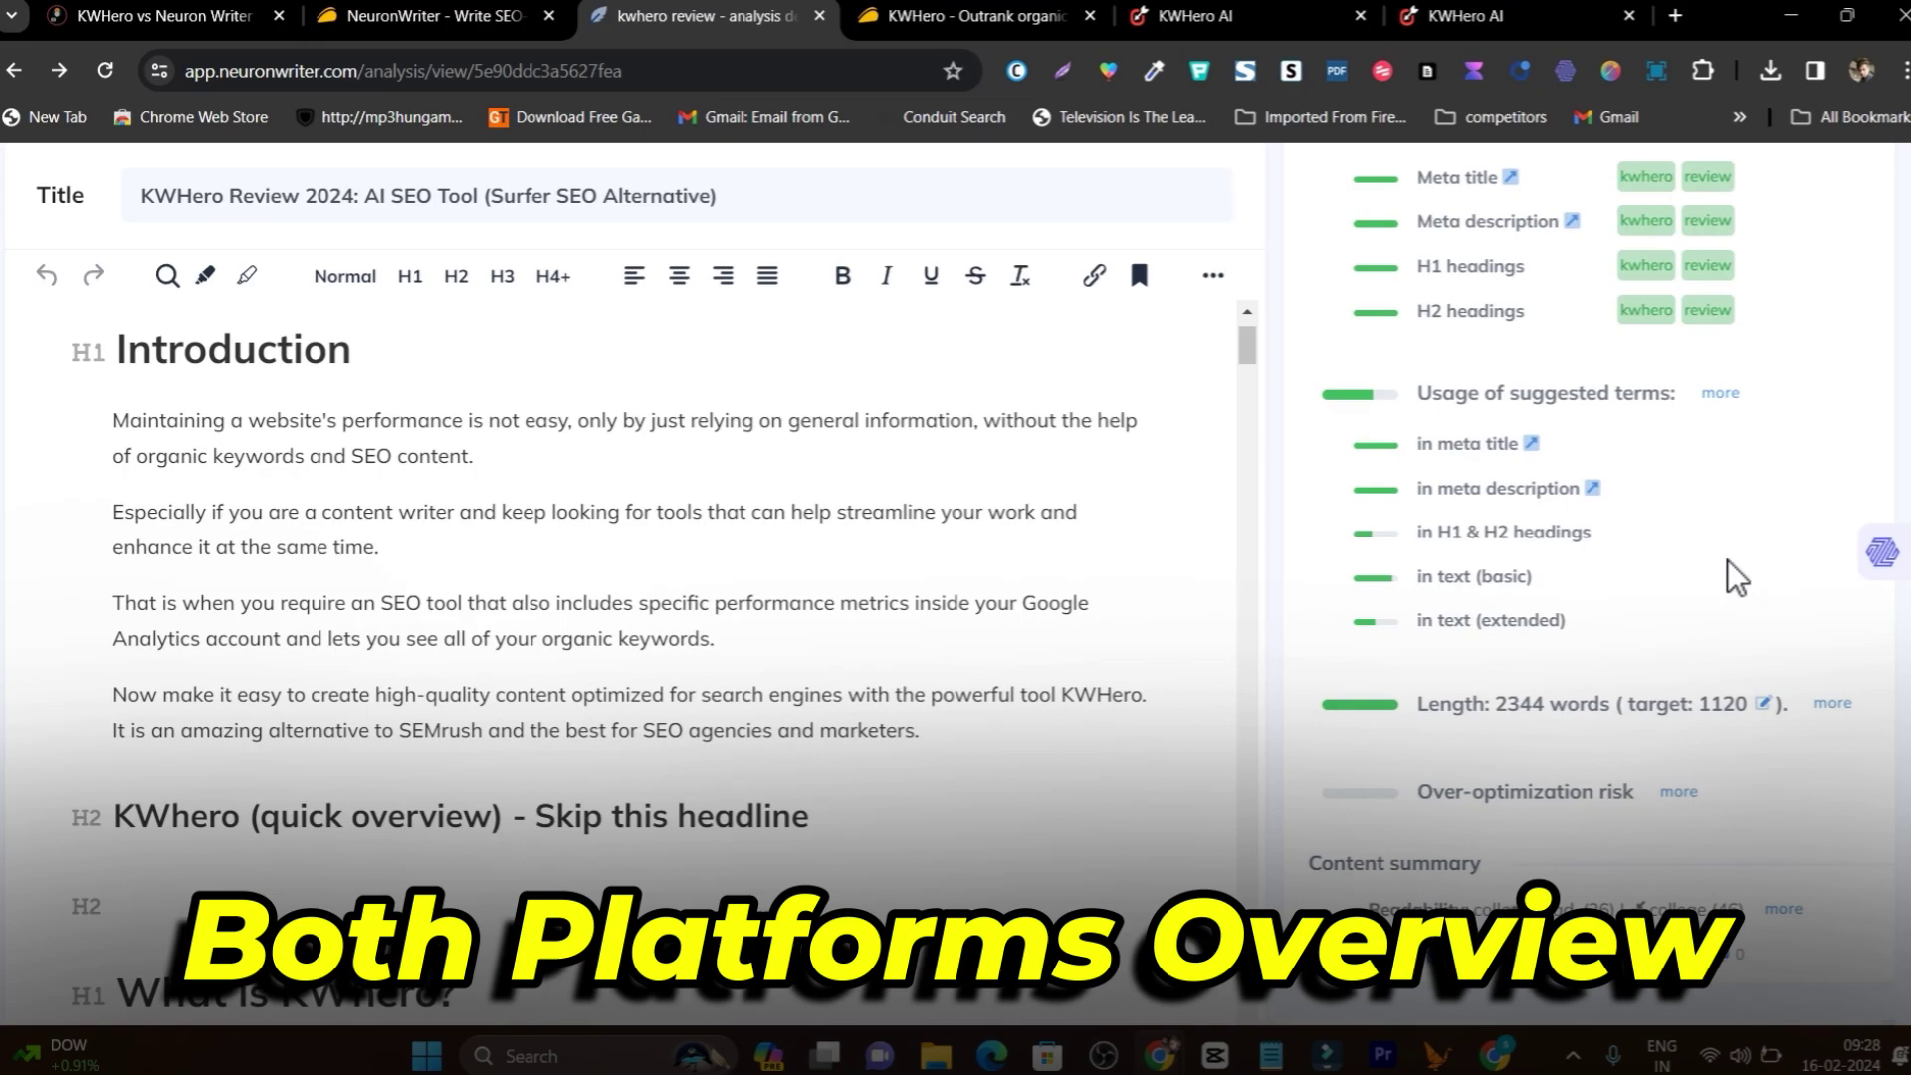
pyautogui.scroll(3, 1710, 560)
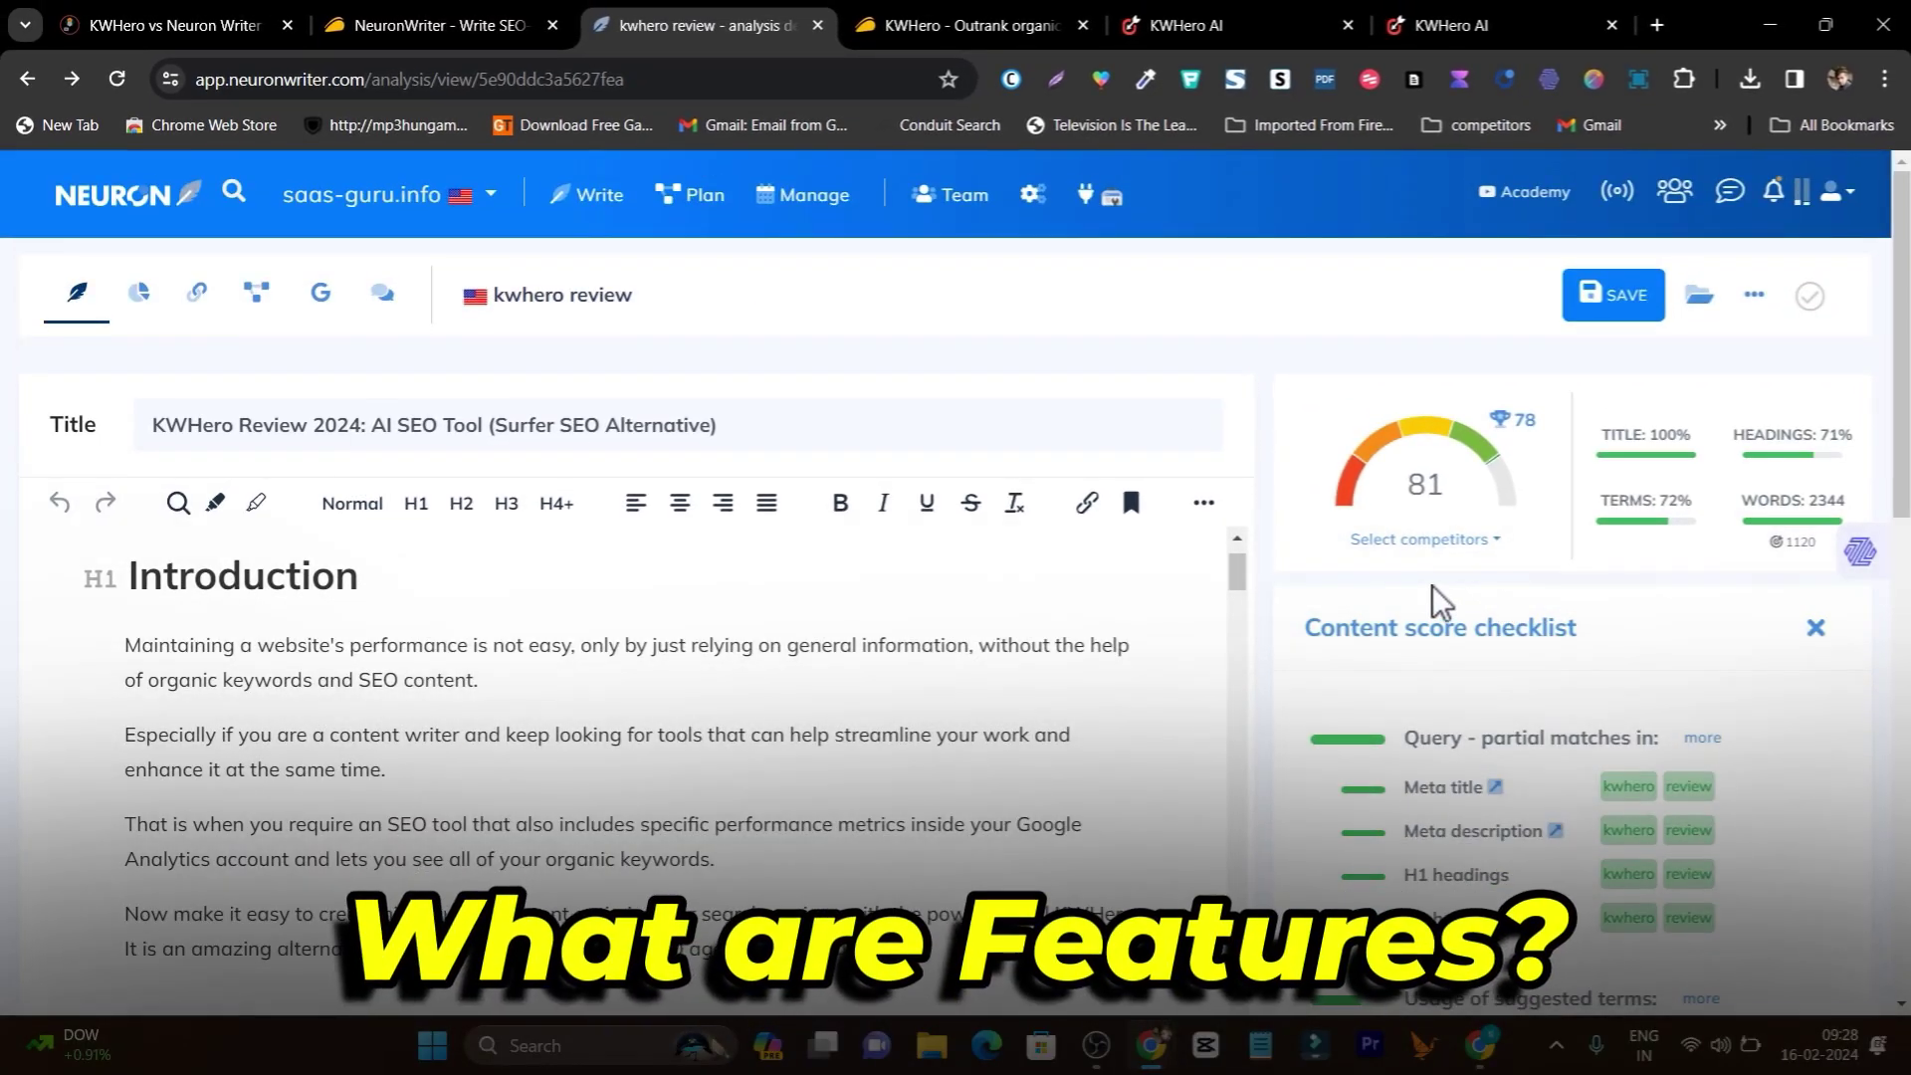
# Step: Scroll through KWHero's article scoring 91, then return to NeuronWriter's 81-scored analysis
pyautogui.click(1245, 28)
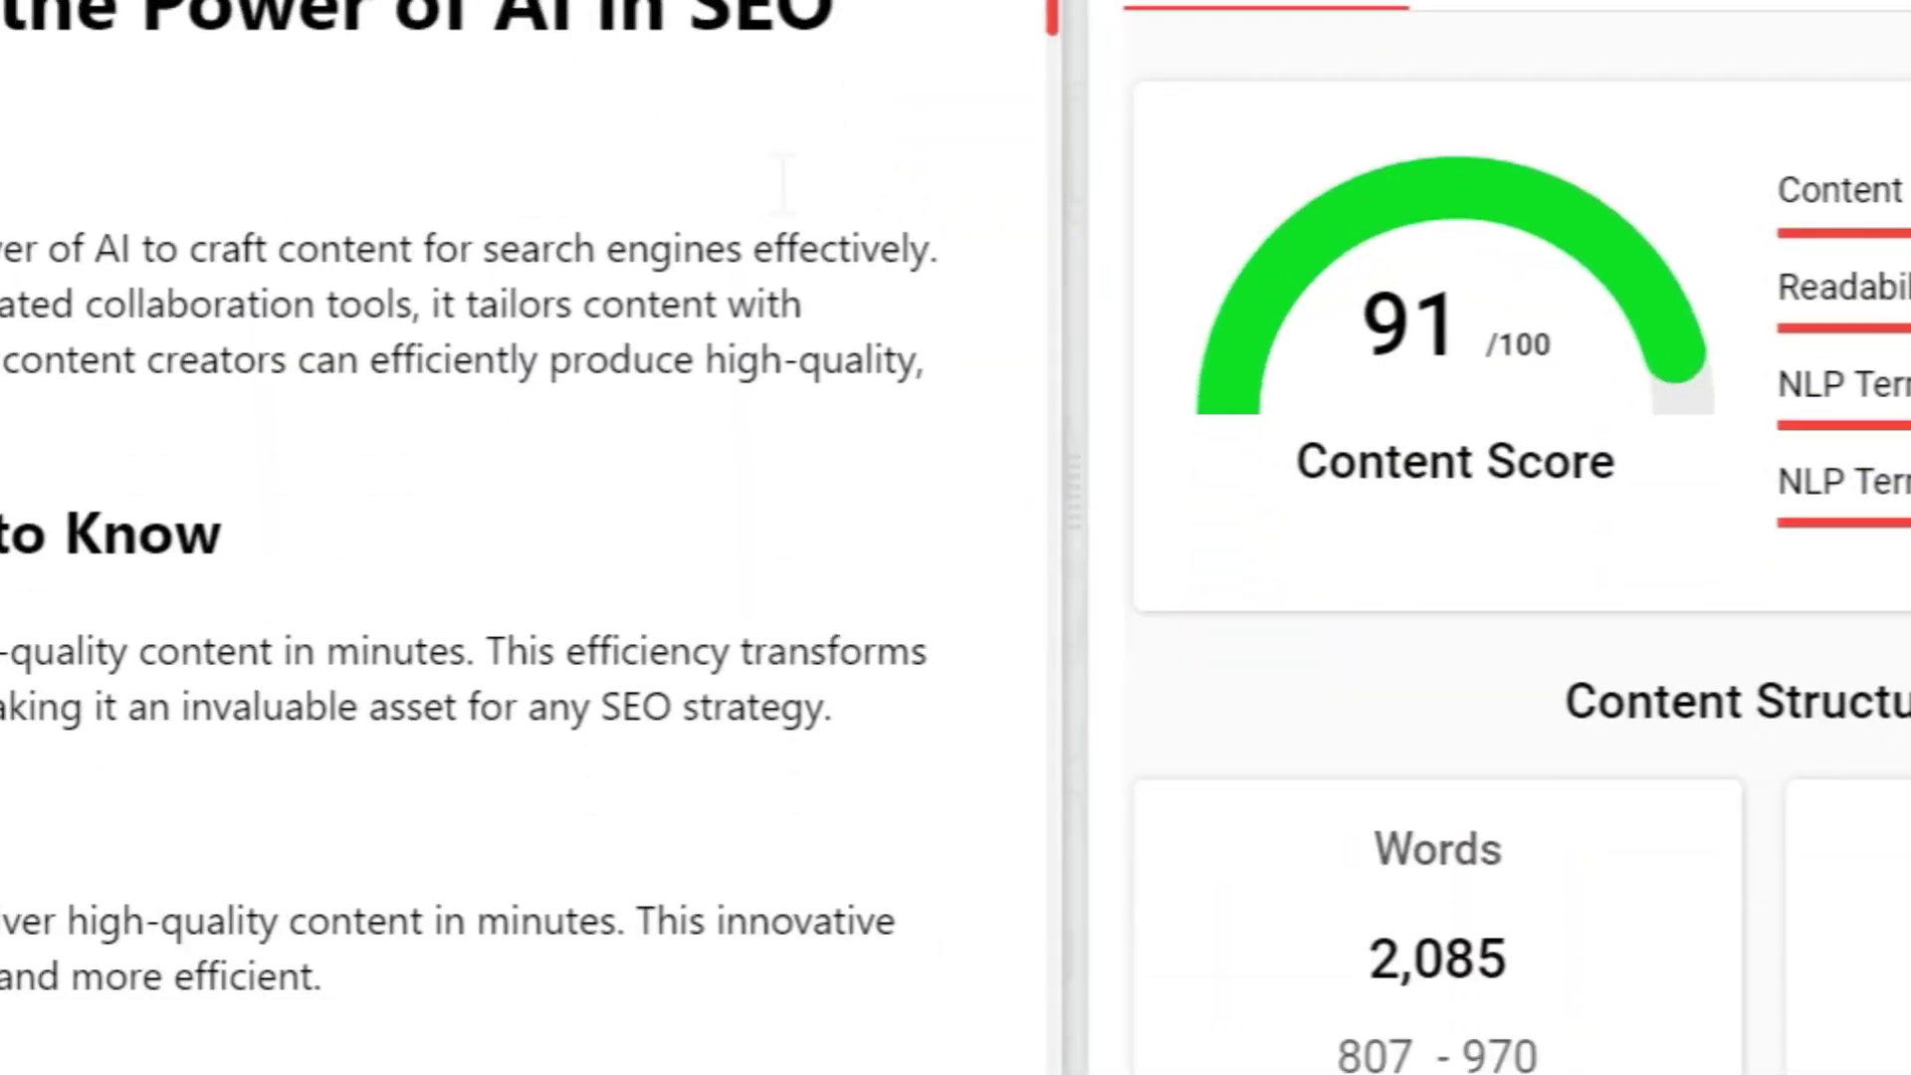
pyautogui.scroll(-5, 783, 184)
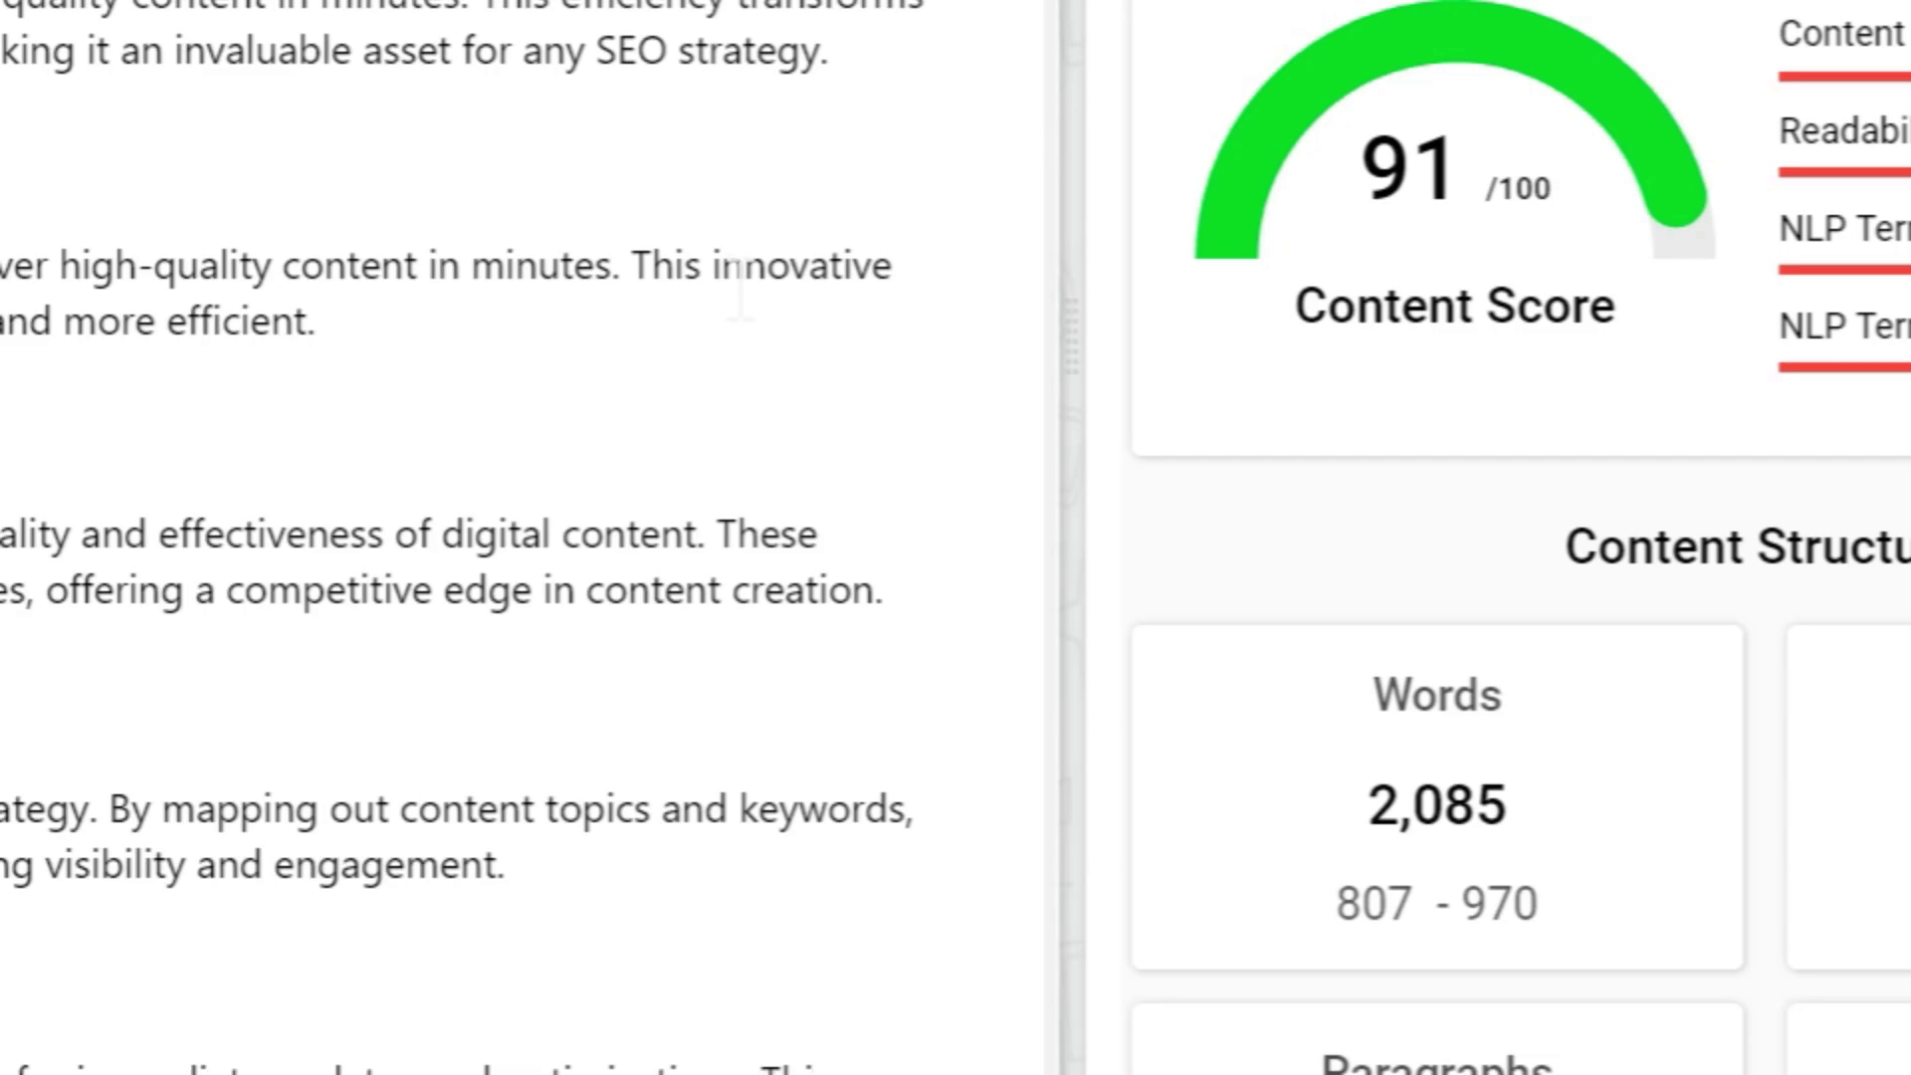
pyautogui.scroll(-15, 741, 288)
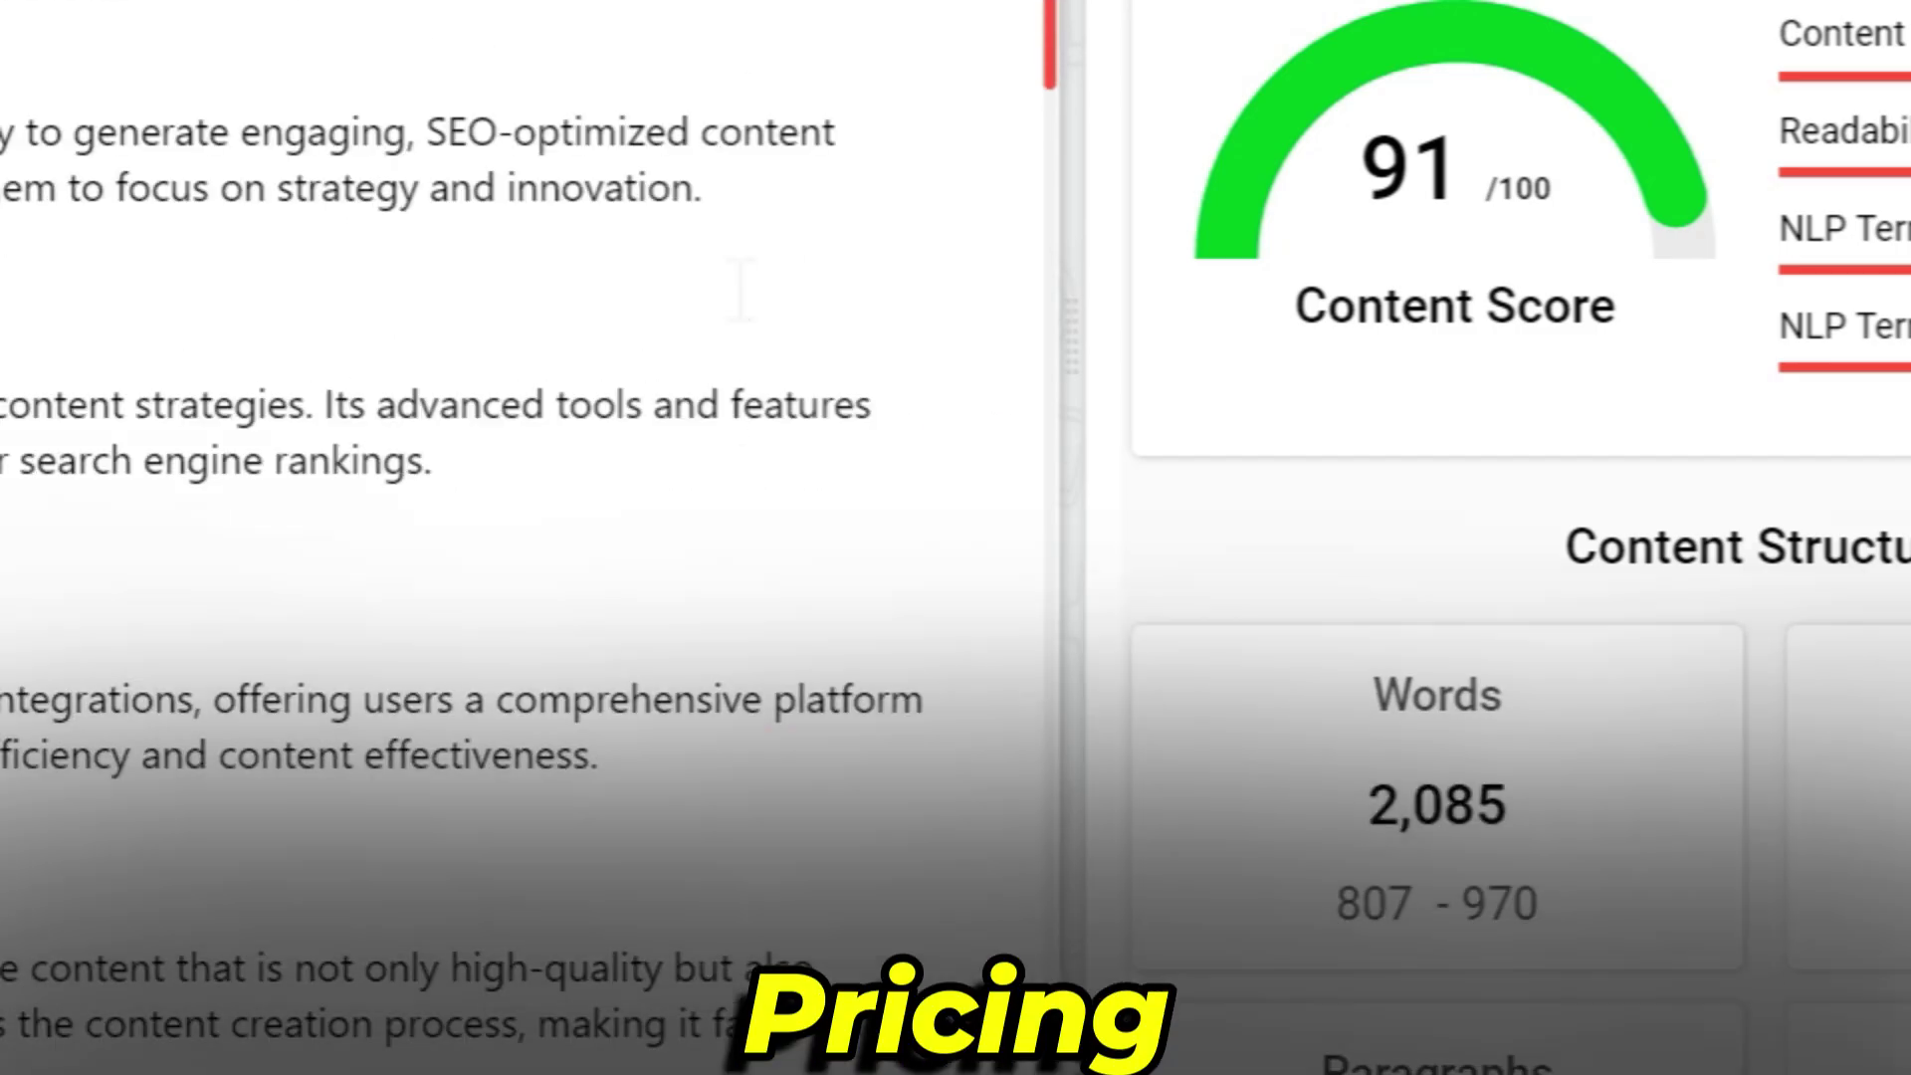
pyautogui.scroll(-3, 742, 289)
pyautogui.scroll(5, 742, 288)
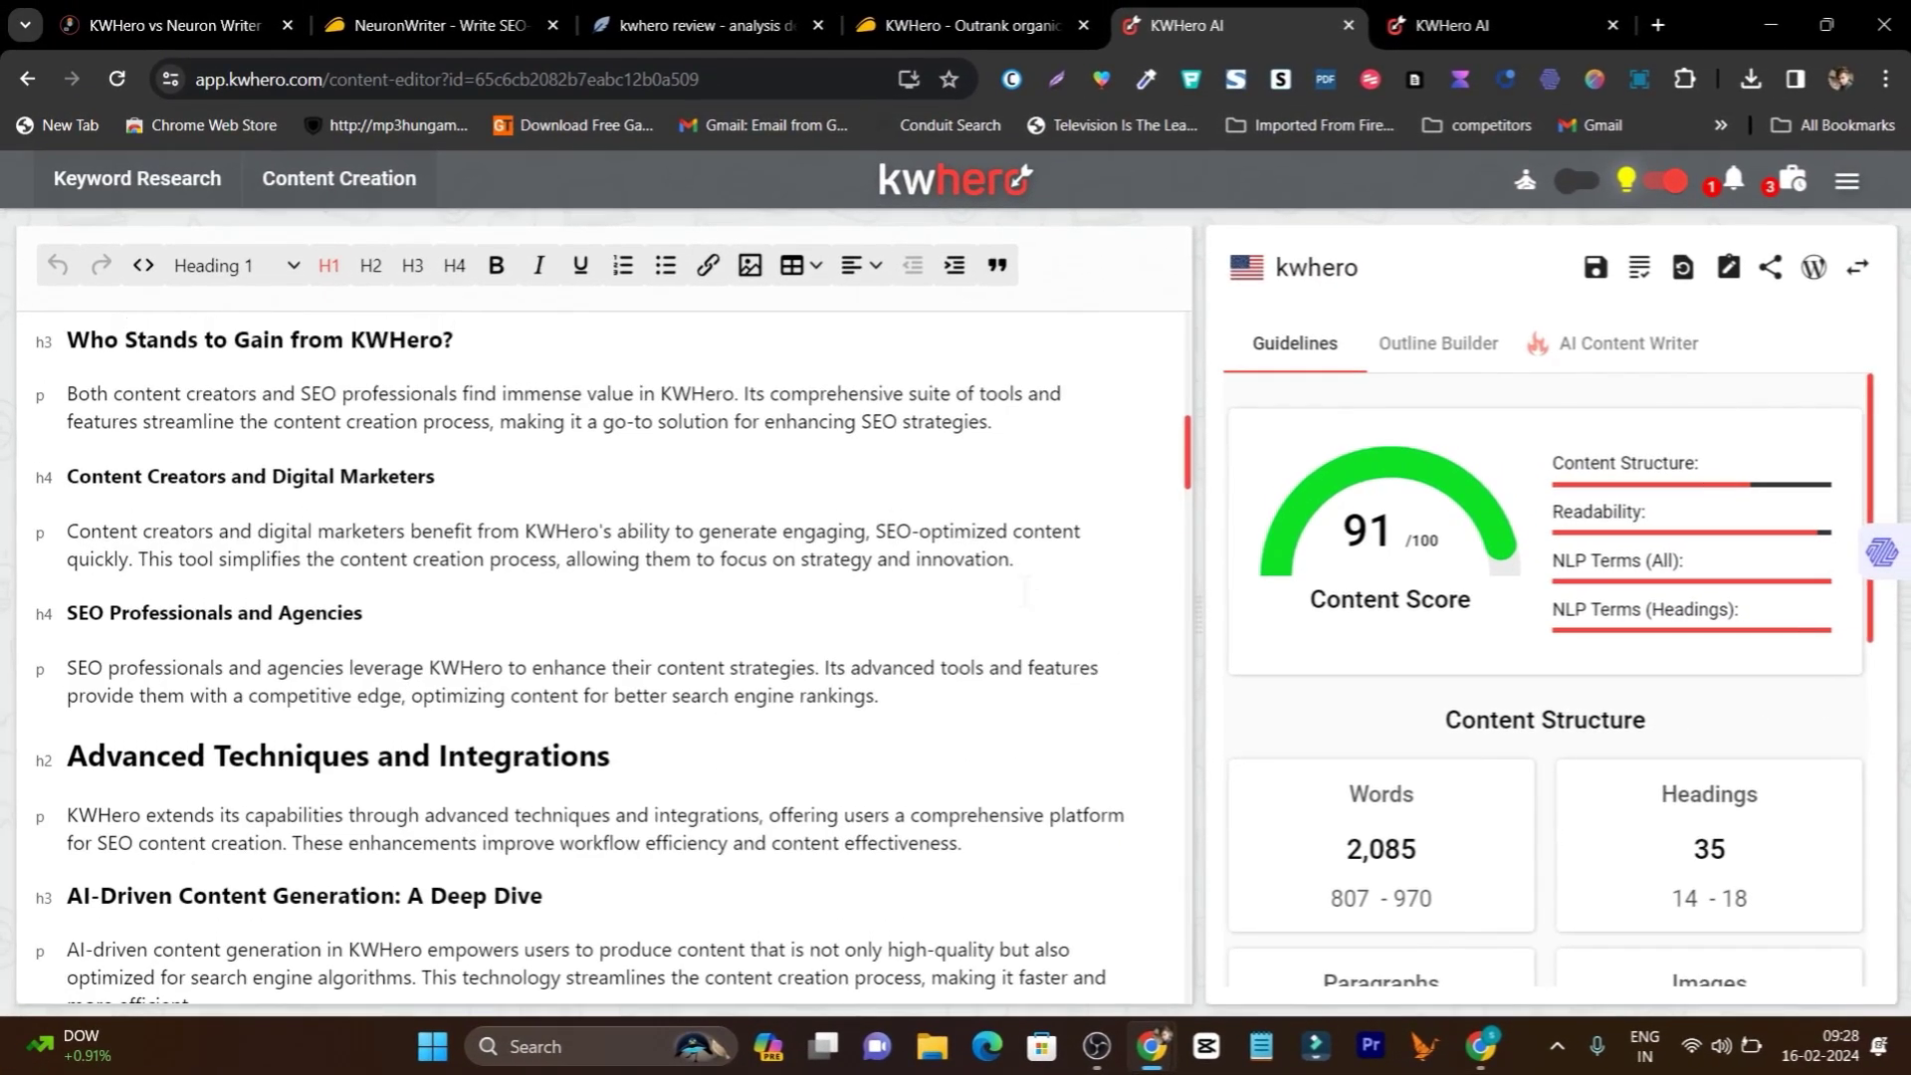
pyautogui.scroll(5, 742, 139)
pyautogui.click(694, 27)
pyautogui.scroll(2, 613, 697)
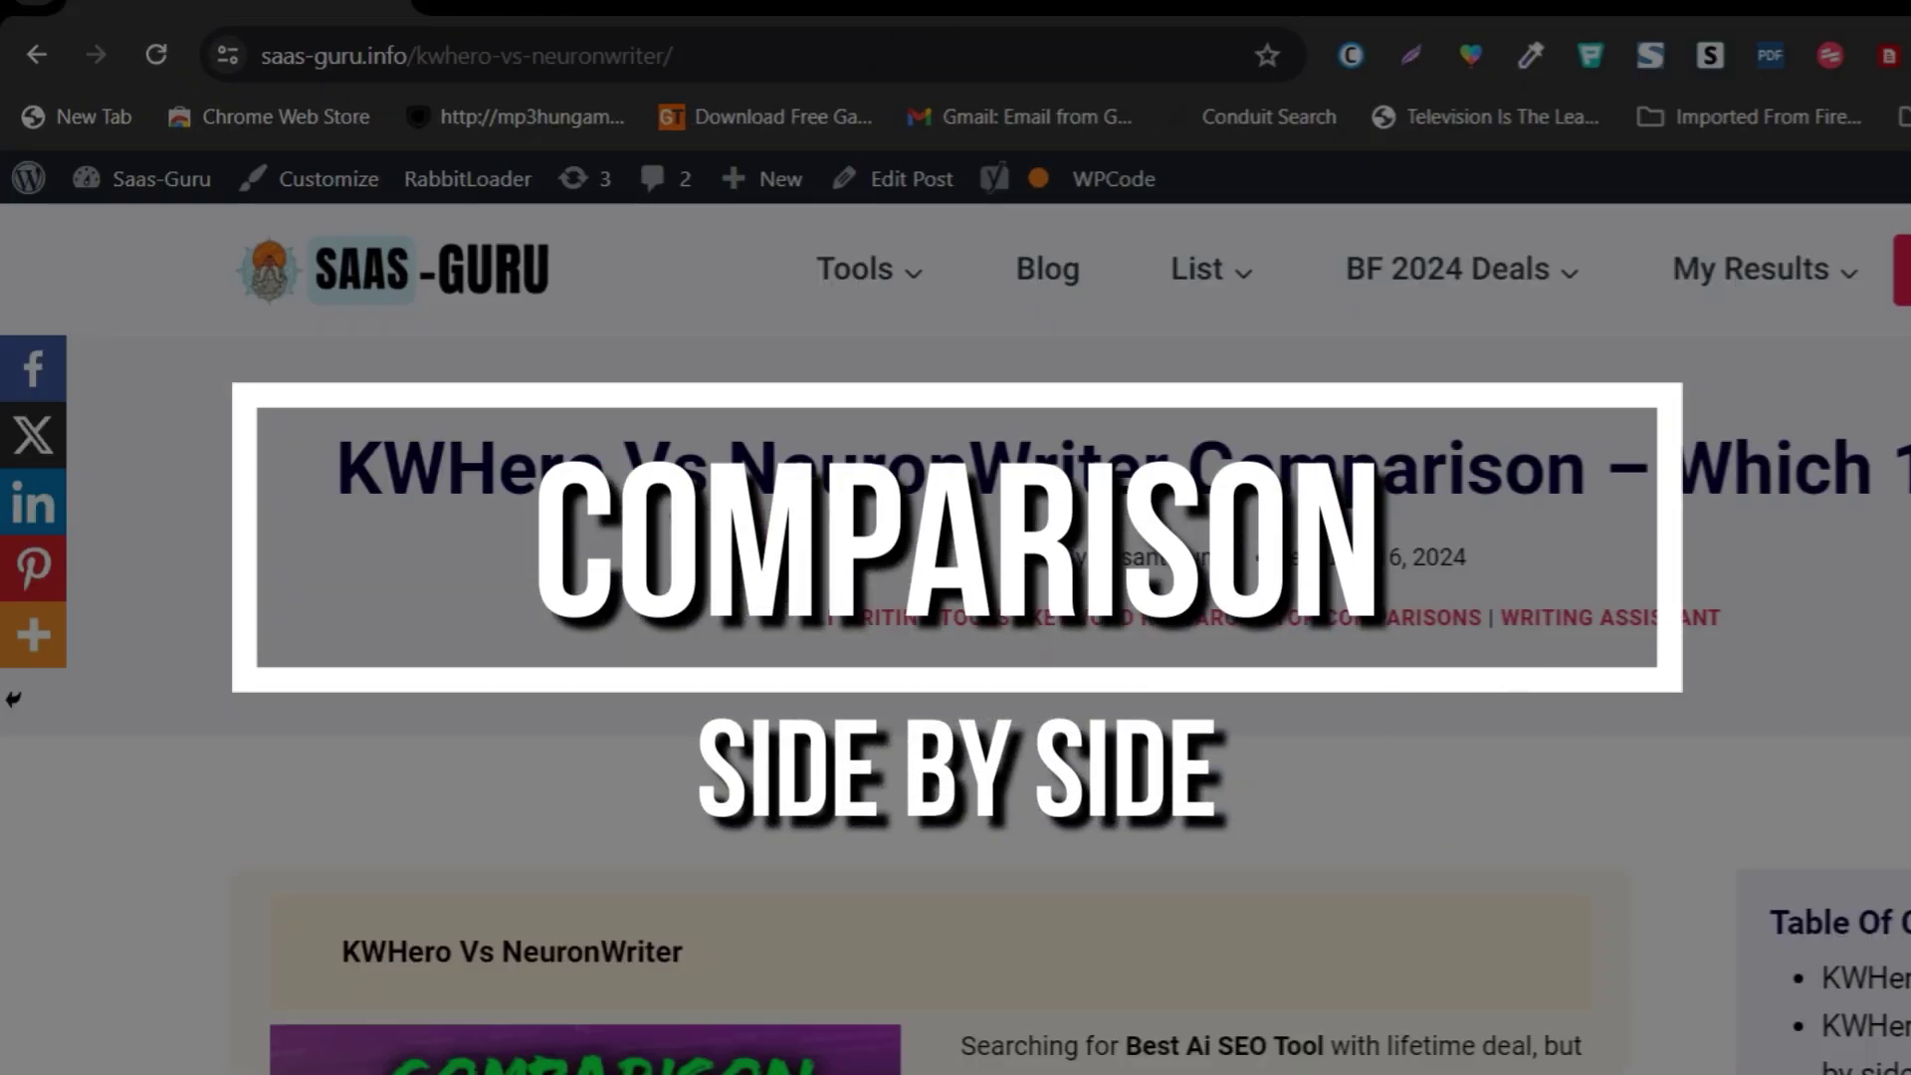
pyautogui.scroll(-10, 1259, 940)
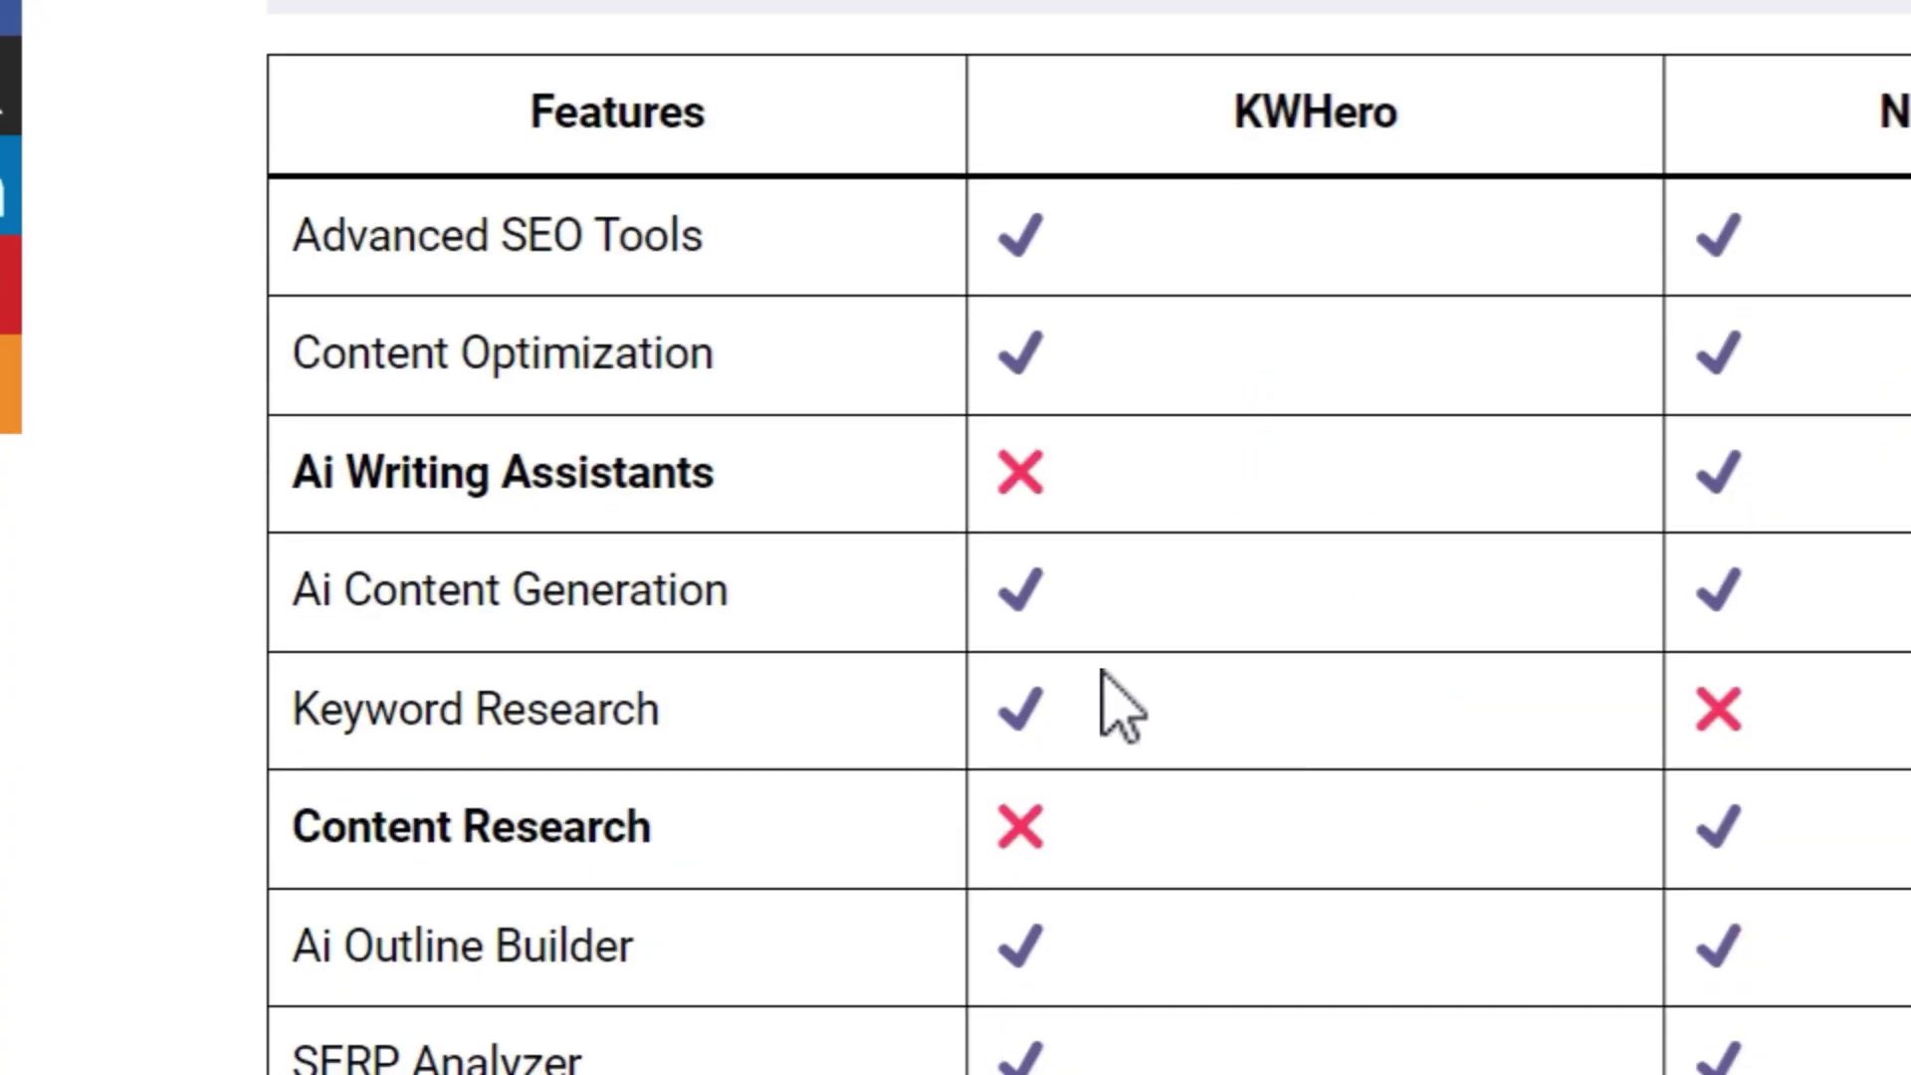
pyautogui.scroll(-2, 1306, 523)
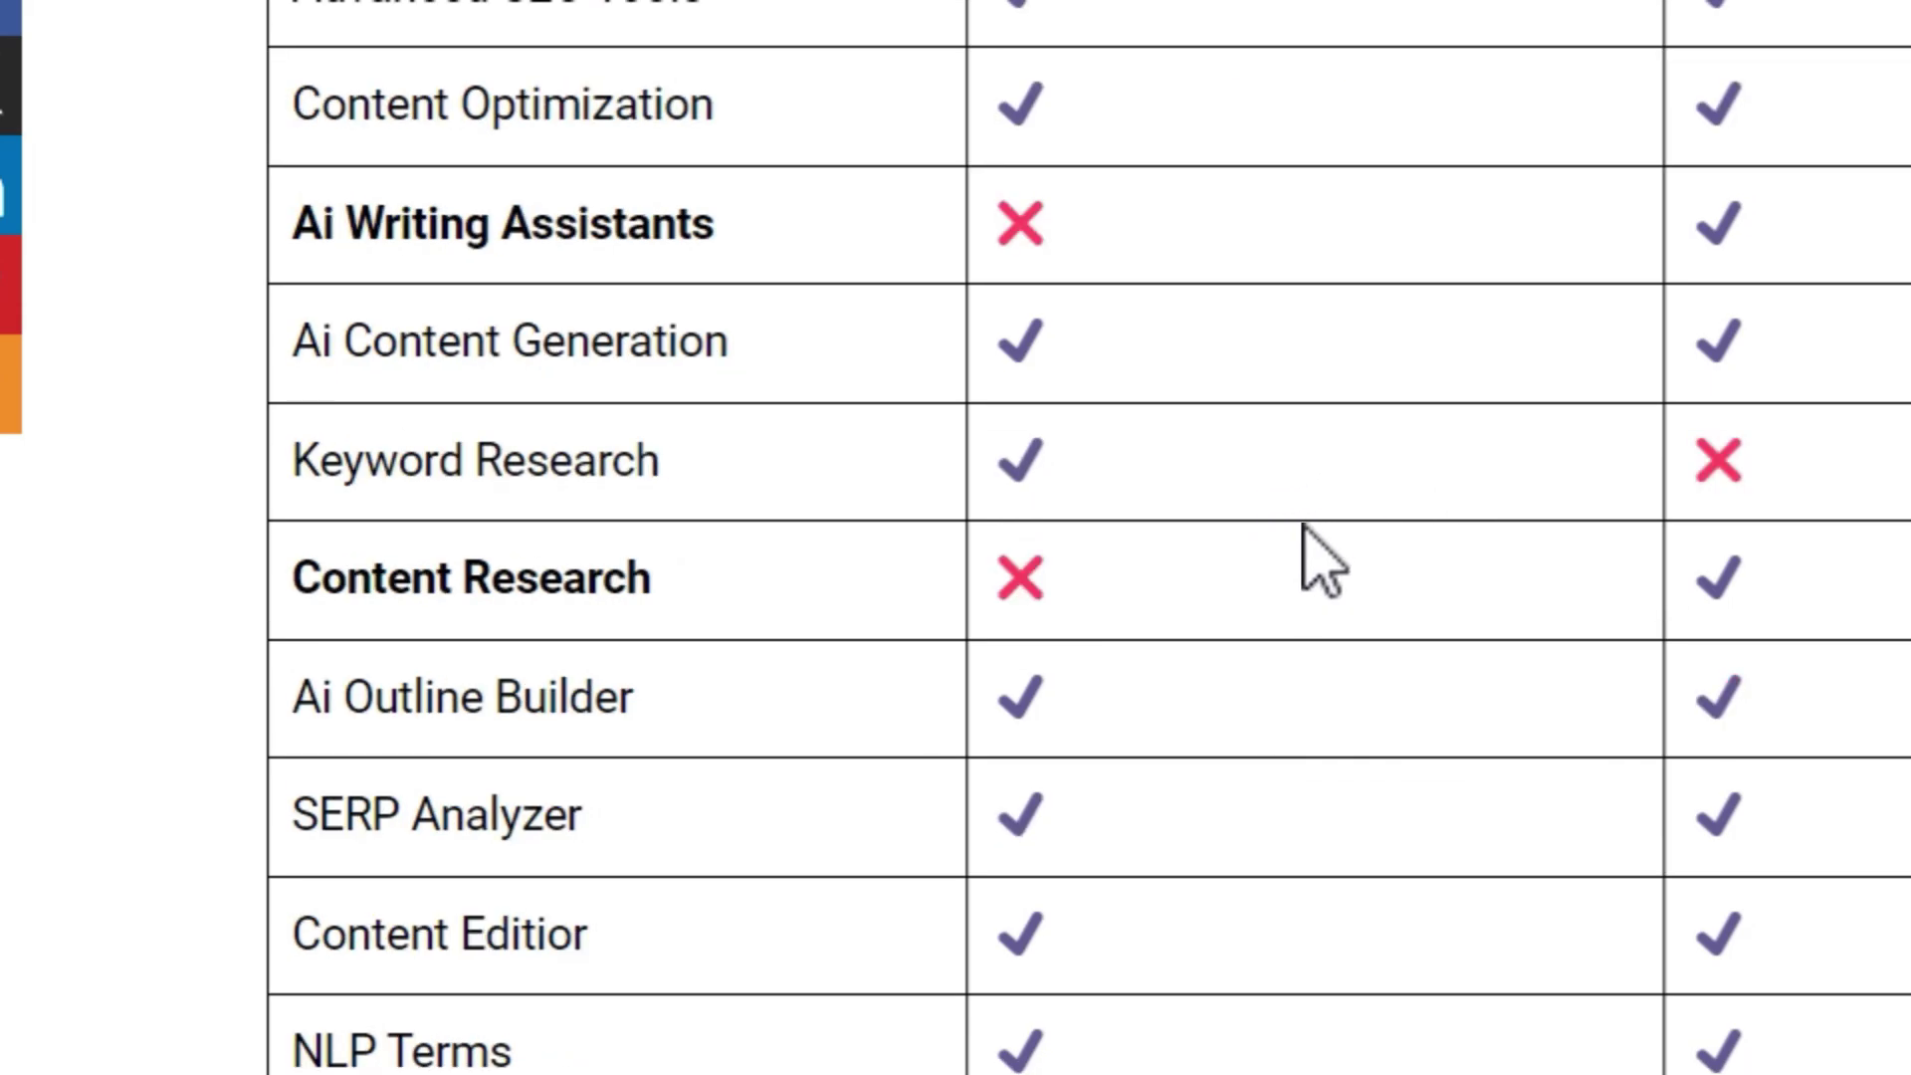
pyautogui.scroll(-2, 1214, 438)
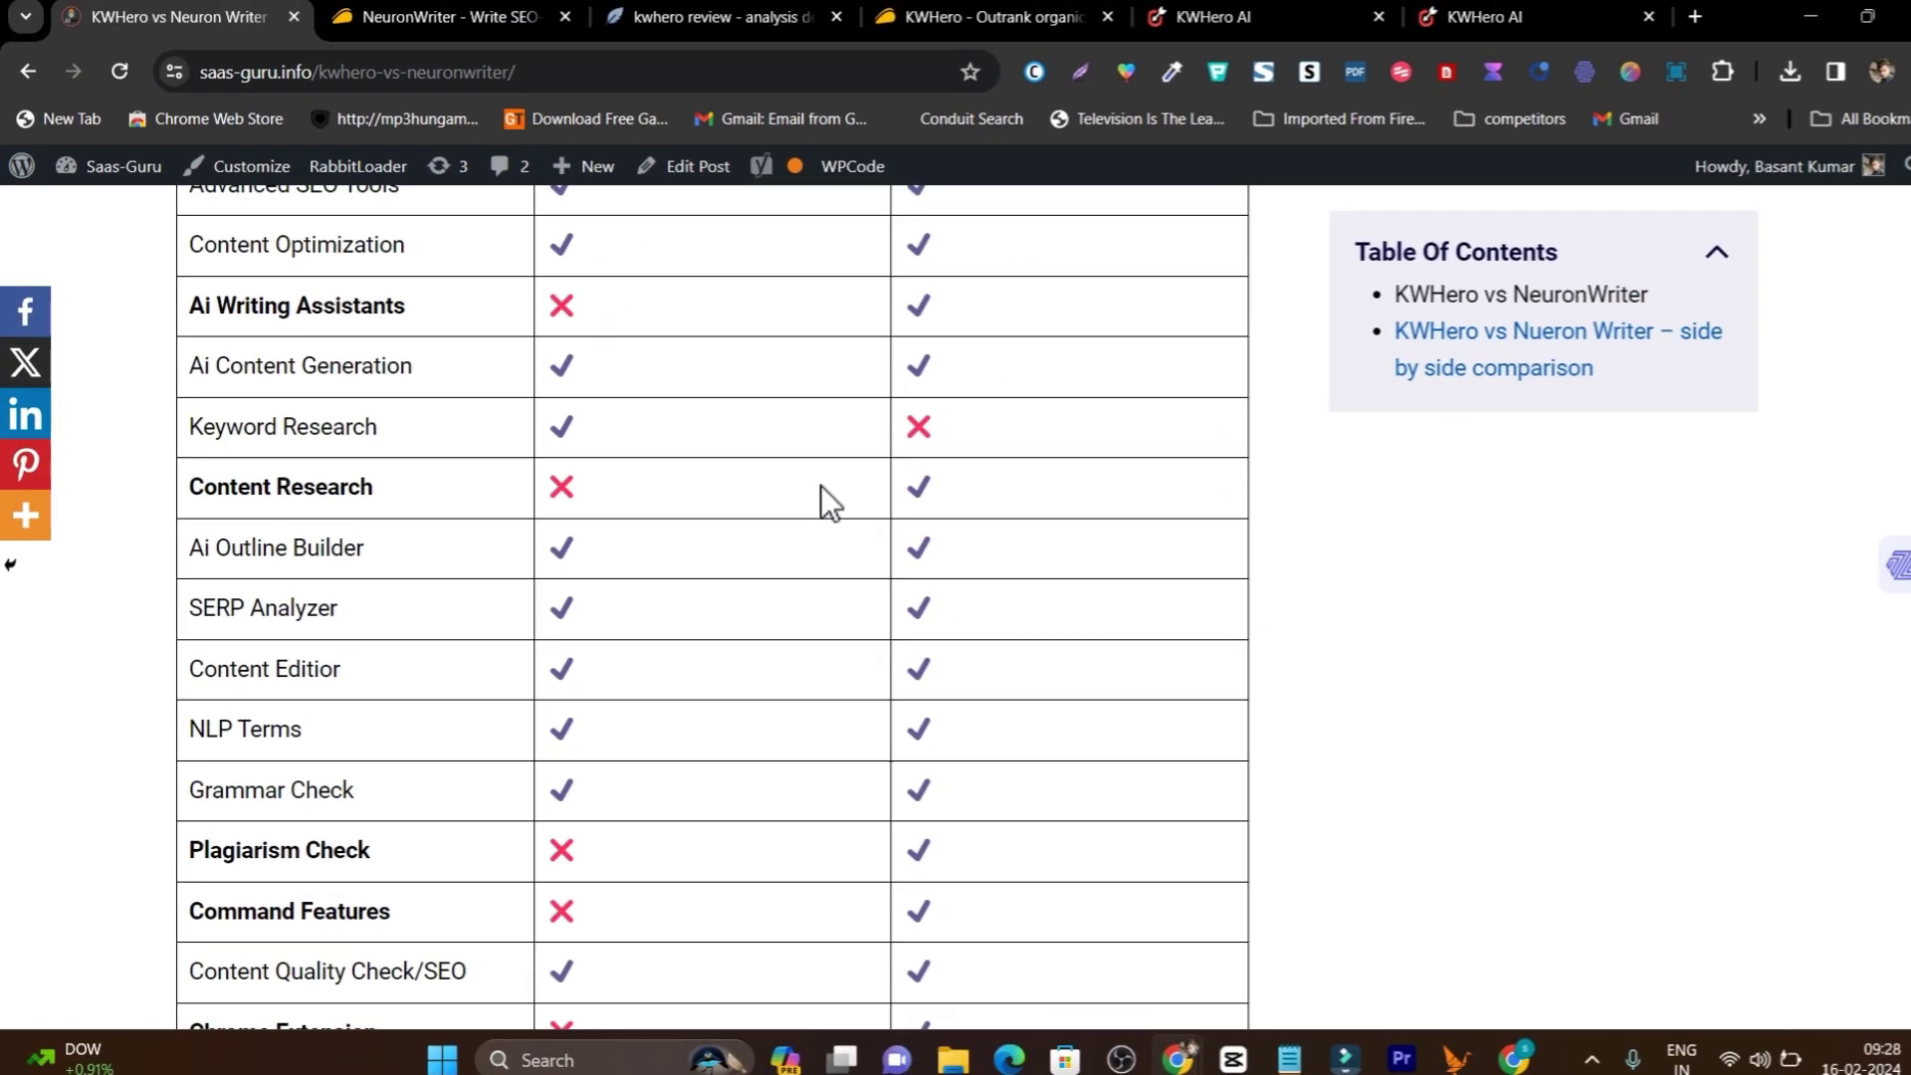
pyautogui.scroll(4, 846, 707)
pyautogui.scroll(-3, 677, 717)
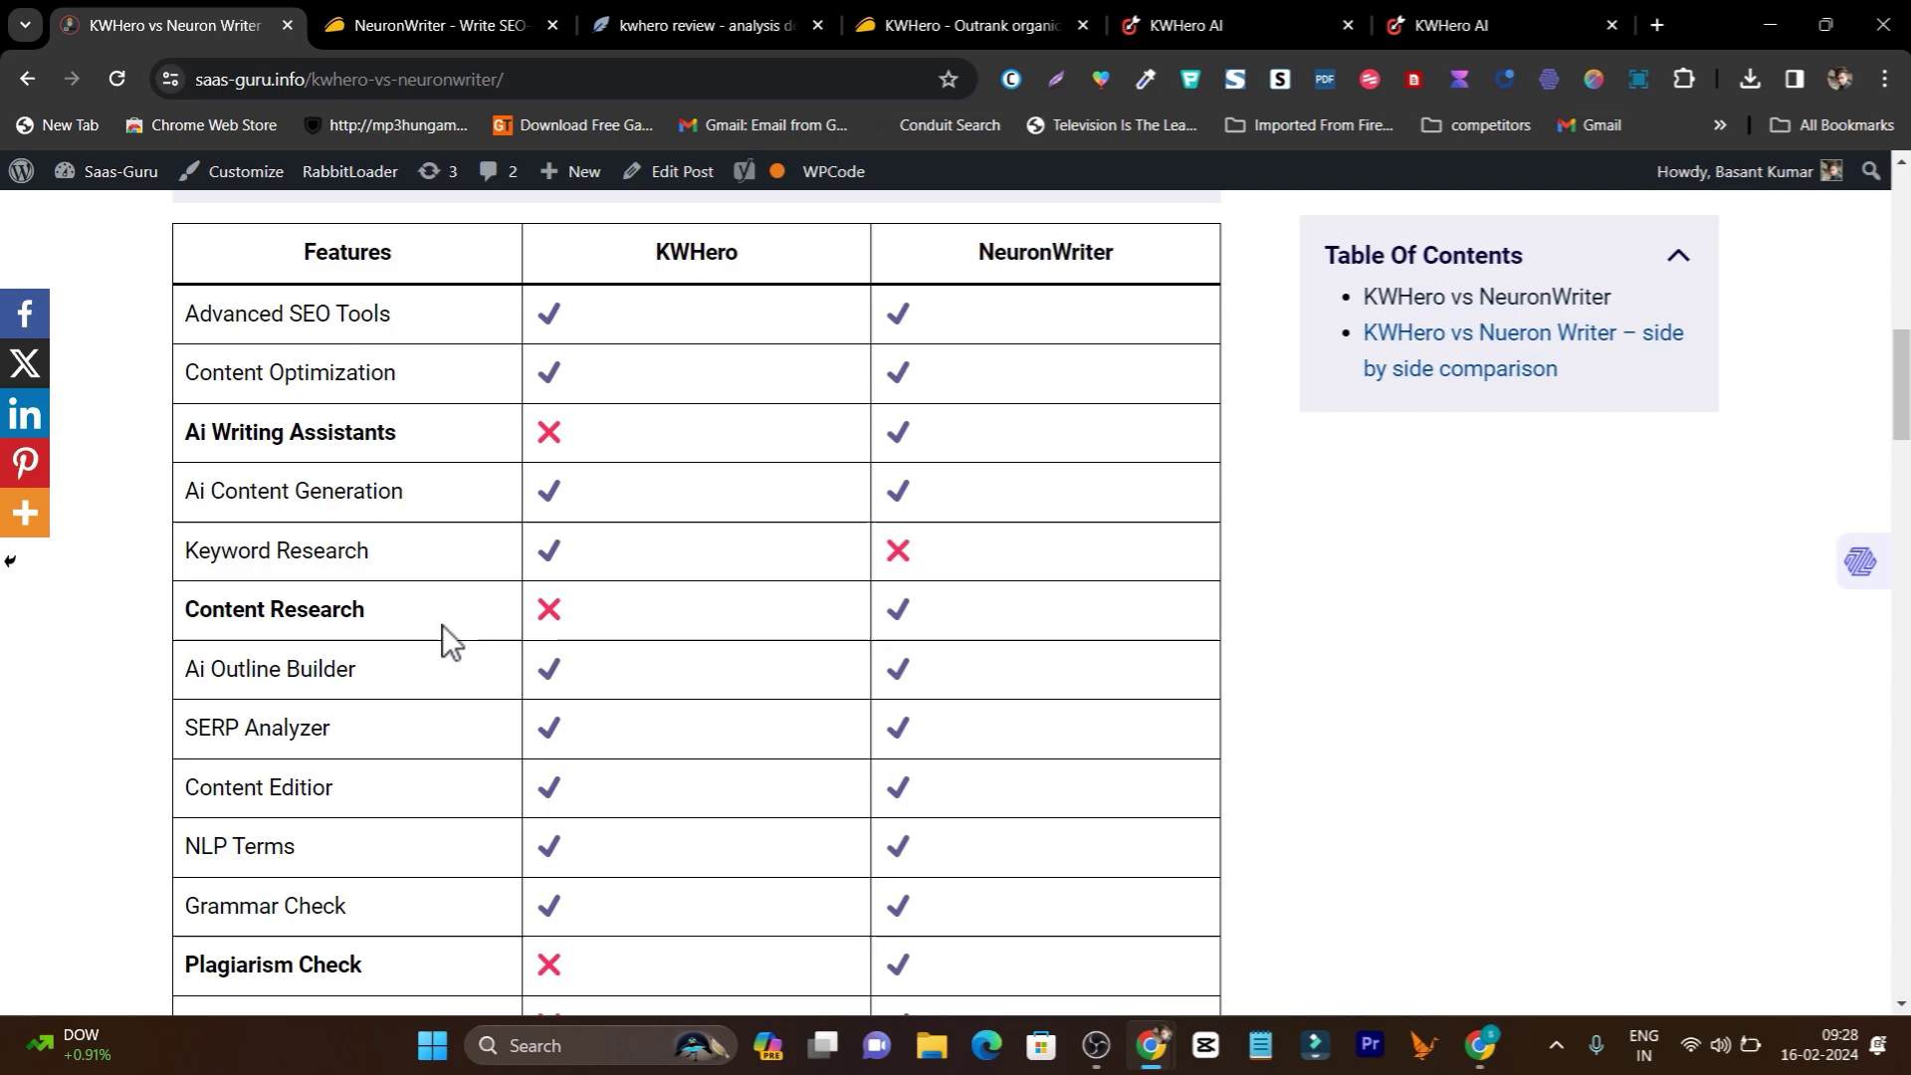
pyautogui.scroll(-7, 442, 624)
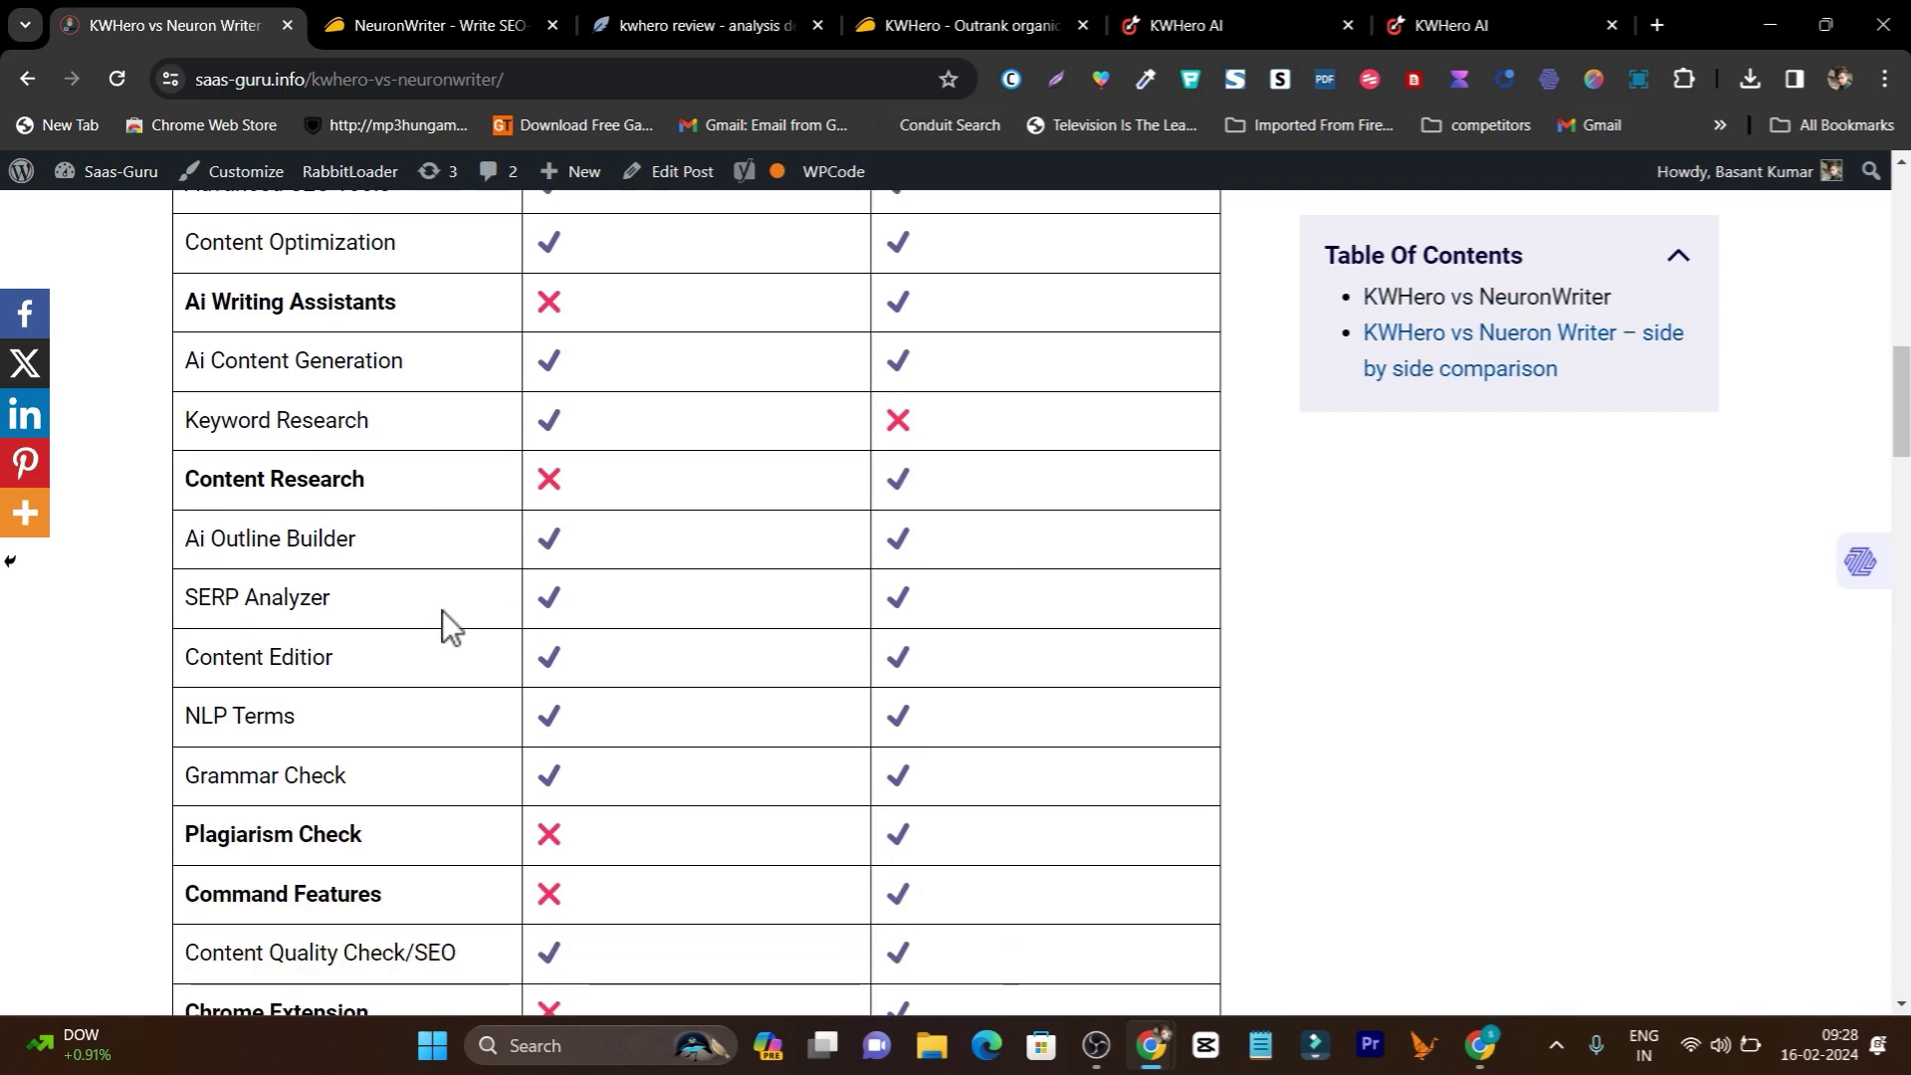
pyautogui.scroll(3, 770, 700)
pyautogui.scroll(6, 770, 700)
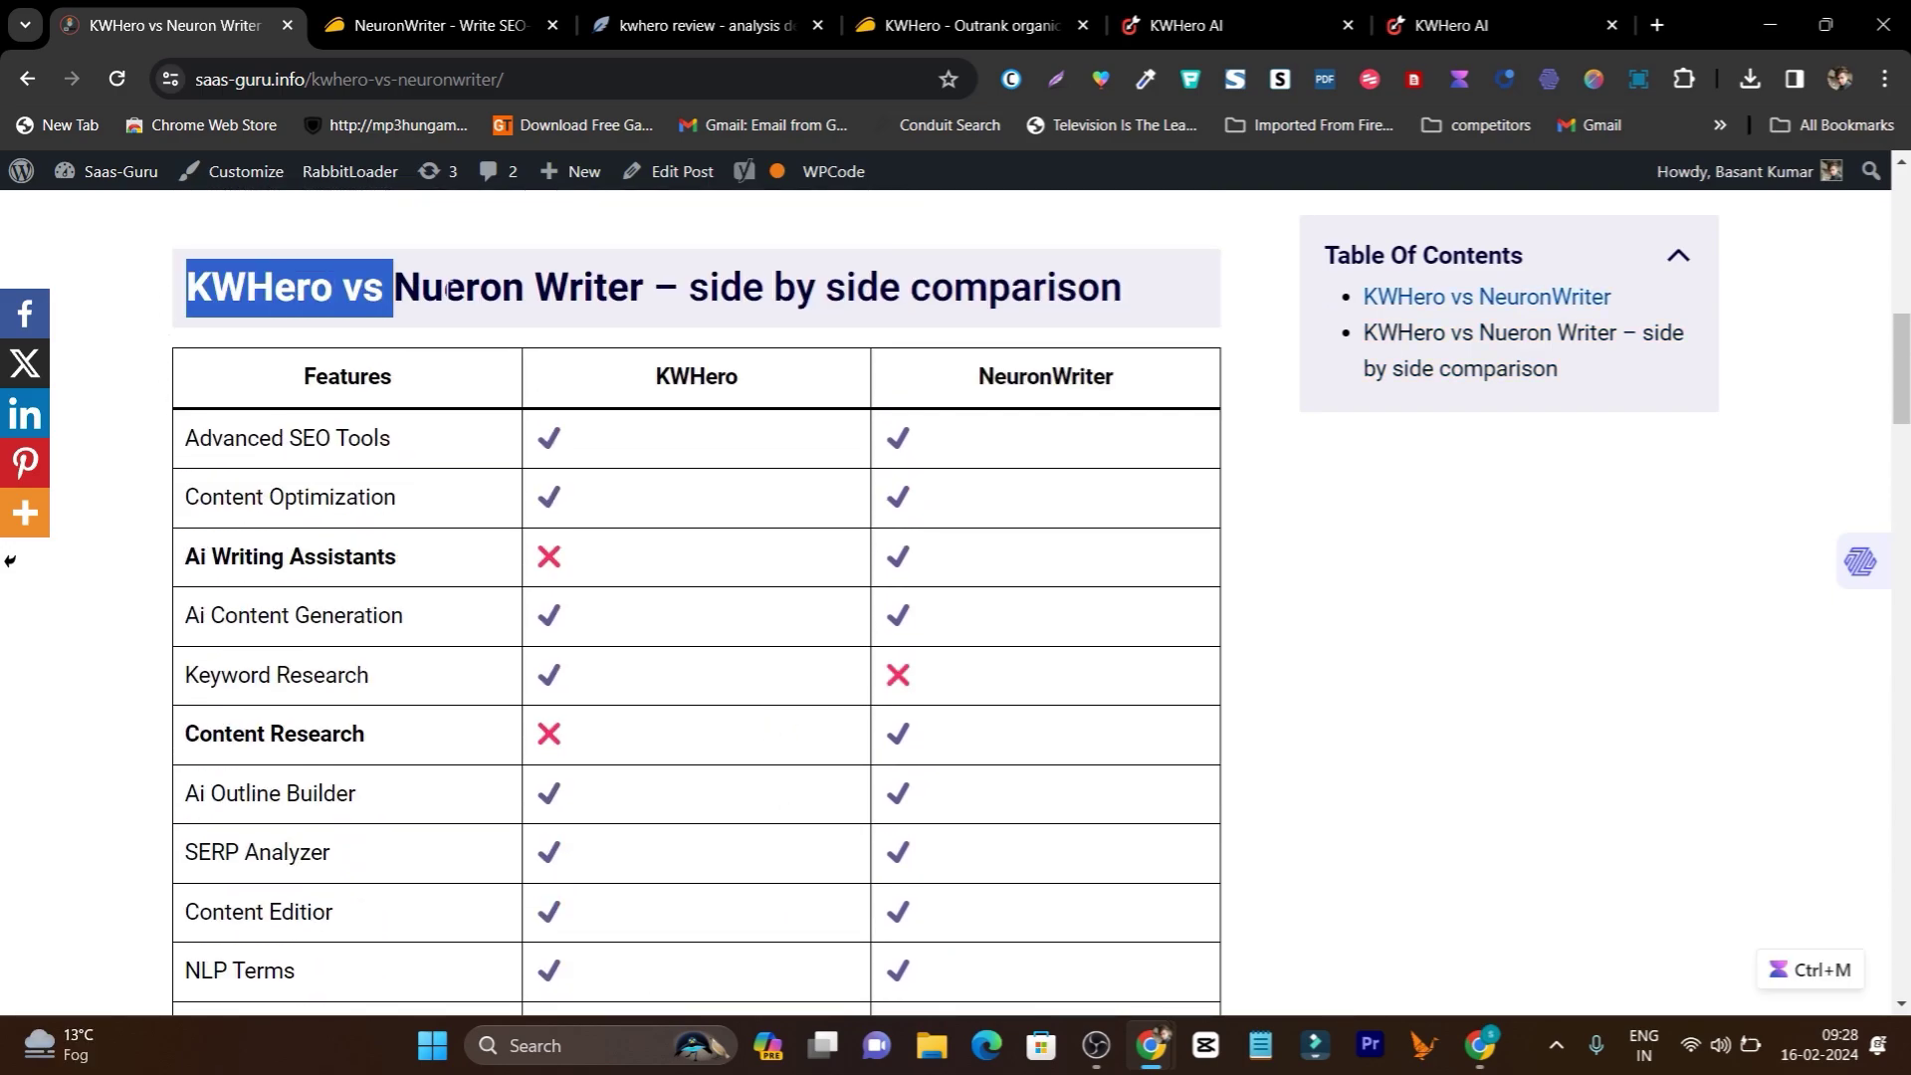
pyautogui.moveTo(447, 287); pyautogui.dragTo(643, 288)
pyautogui.click(316, 475)
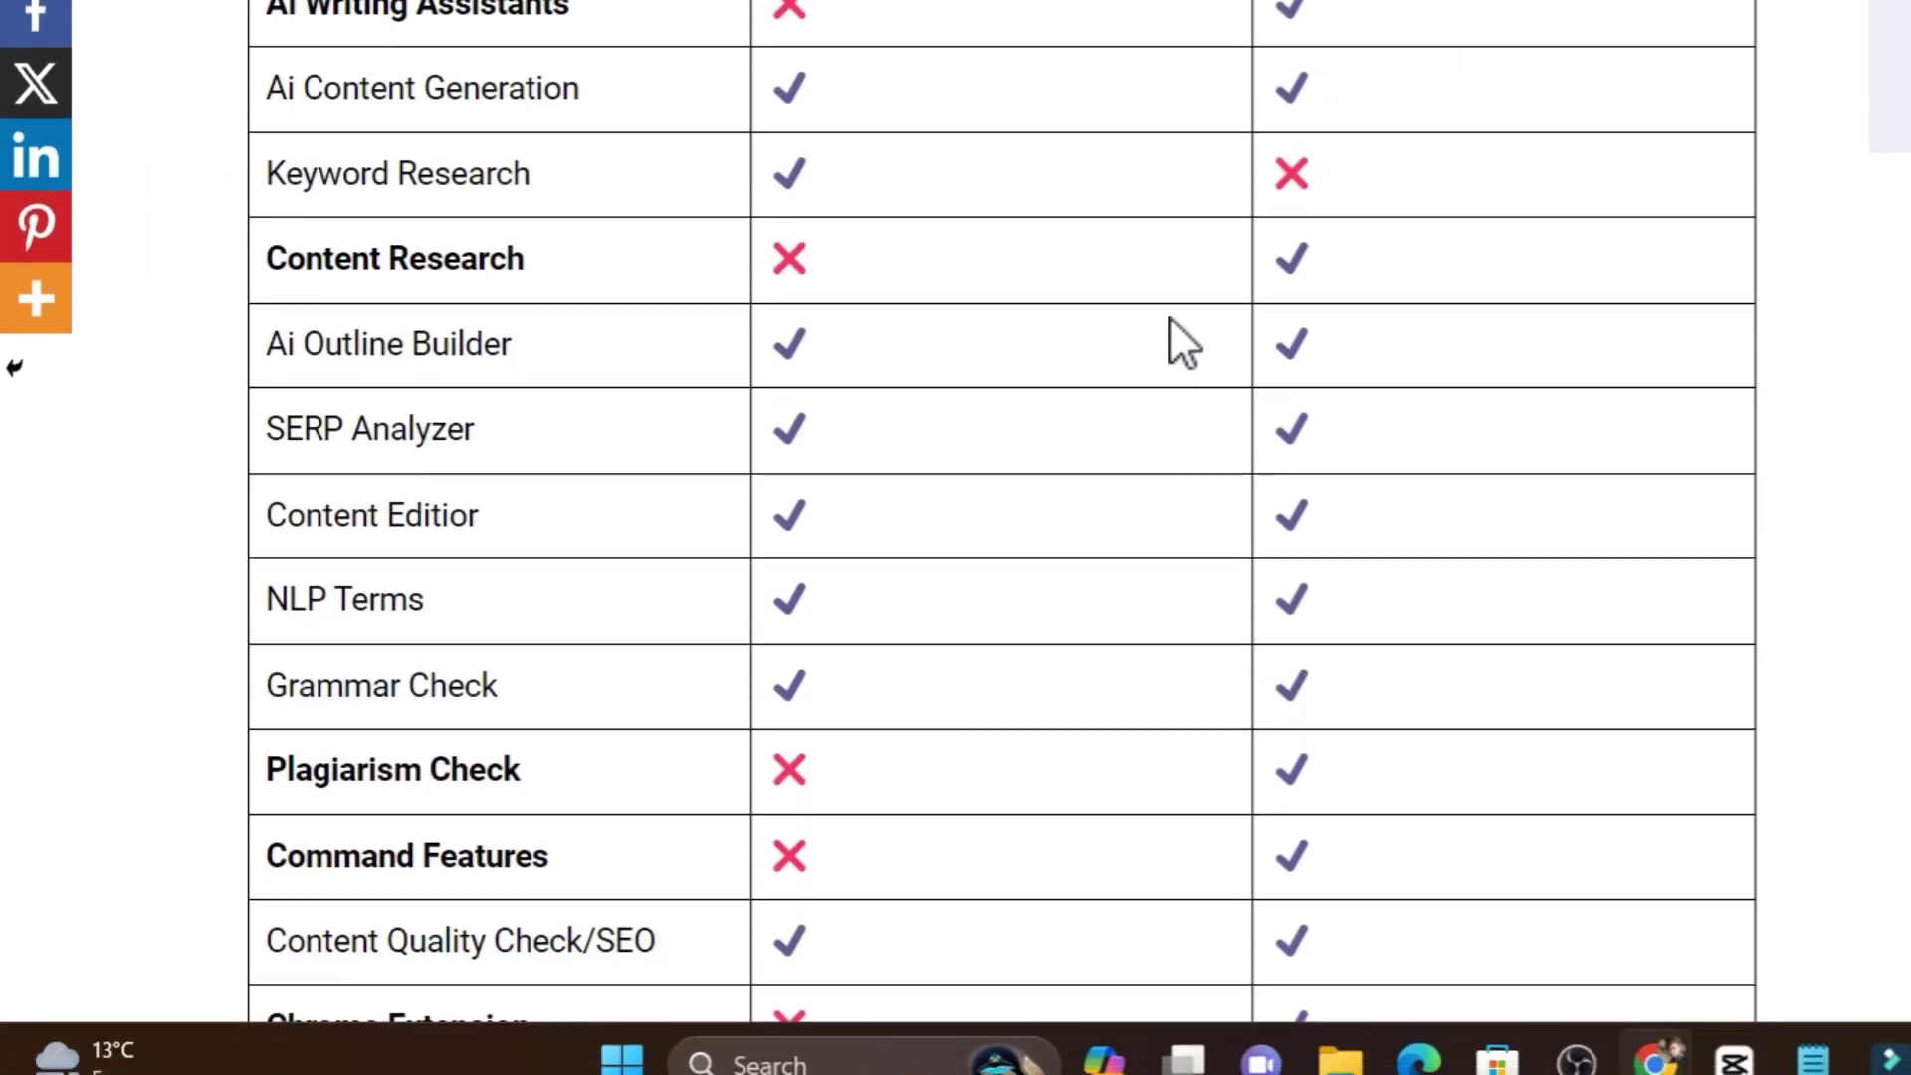
pyautogui.scroll(-6, 1181, 342)
pyautogui.scroll(9, 1165, 403)
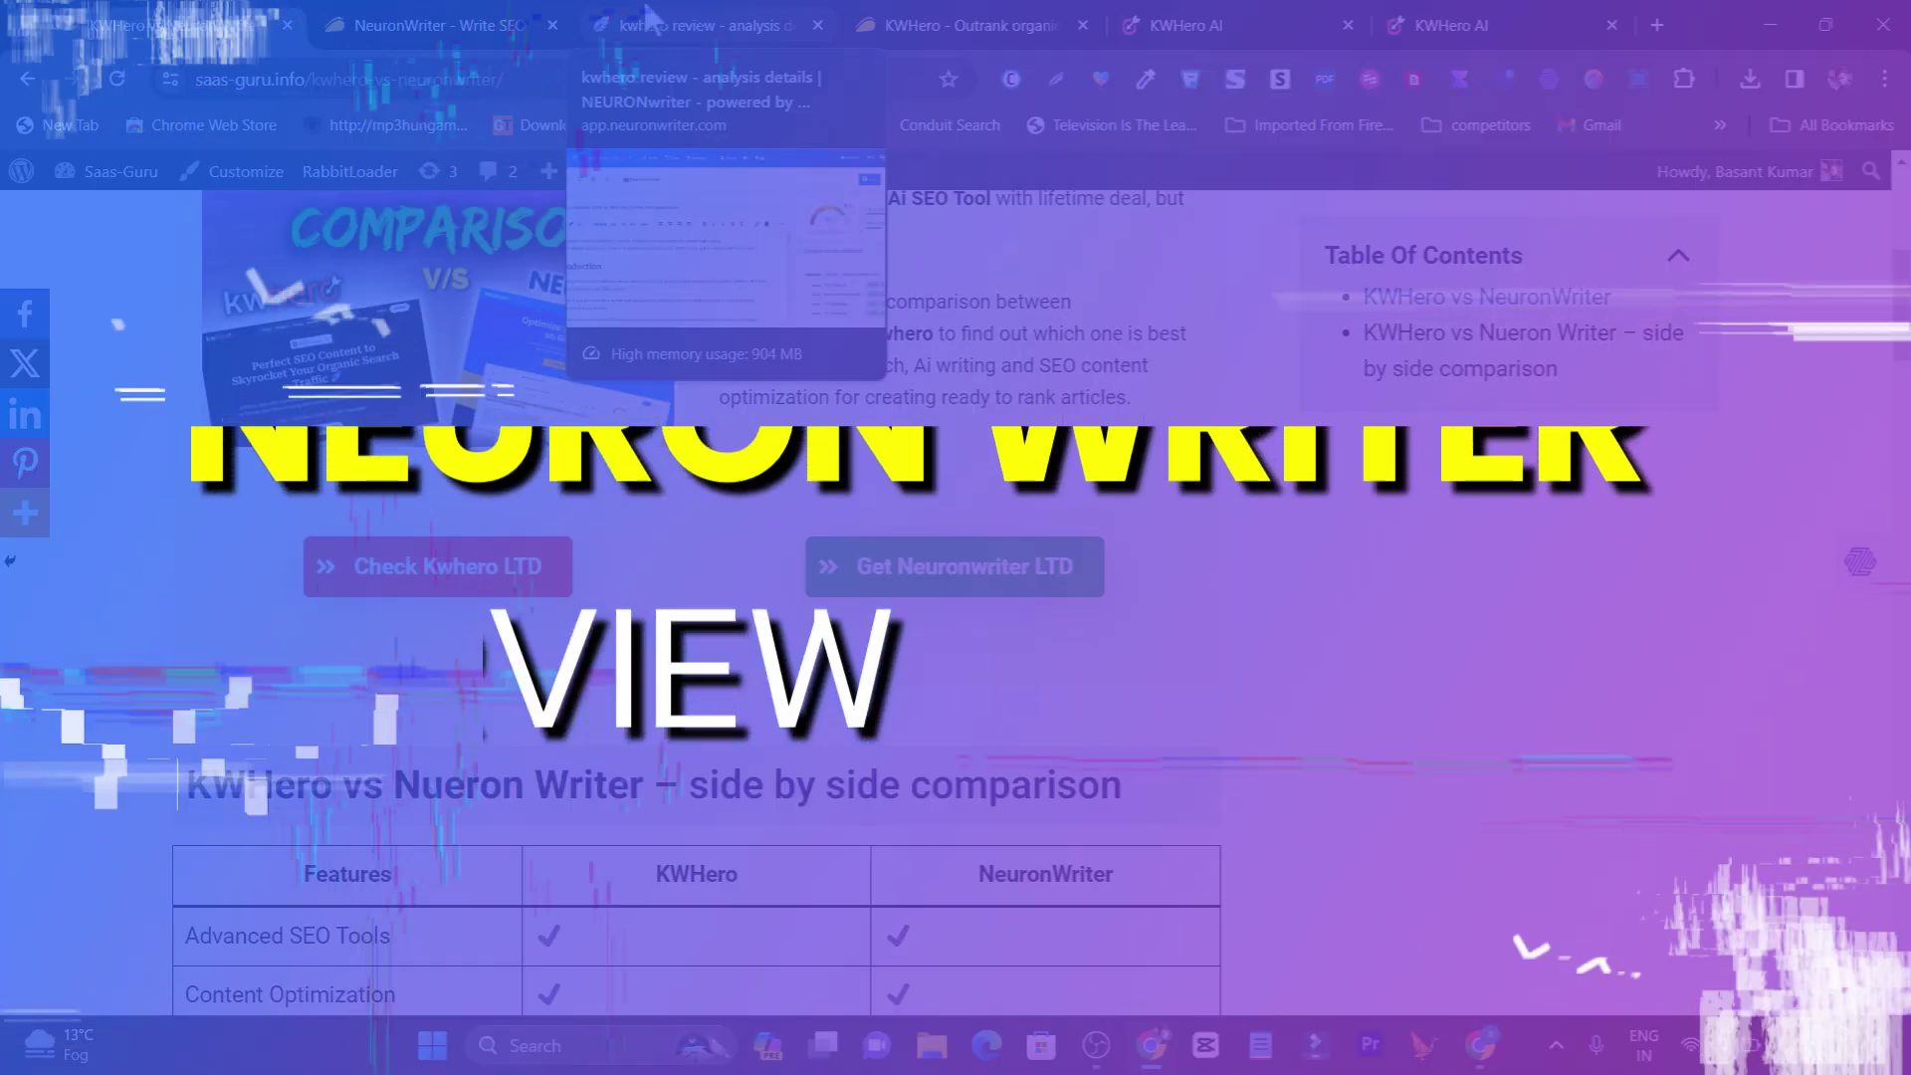
# Step: From the saas-guru.info project, preview and close the New query form, then open the kwhero review query
pyautogui.click(647, 20)
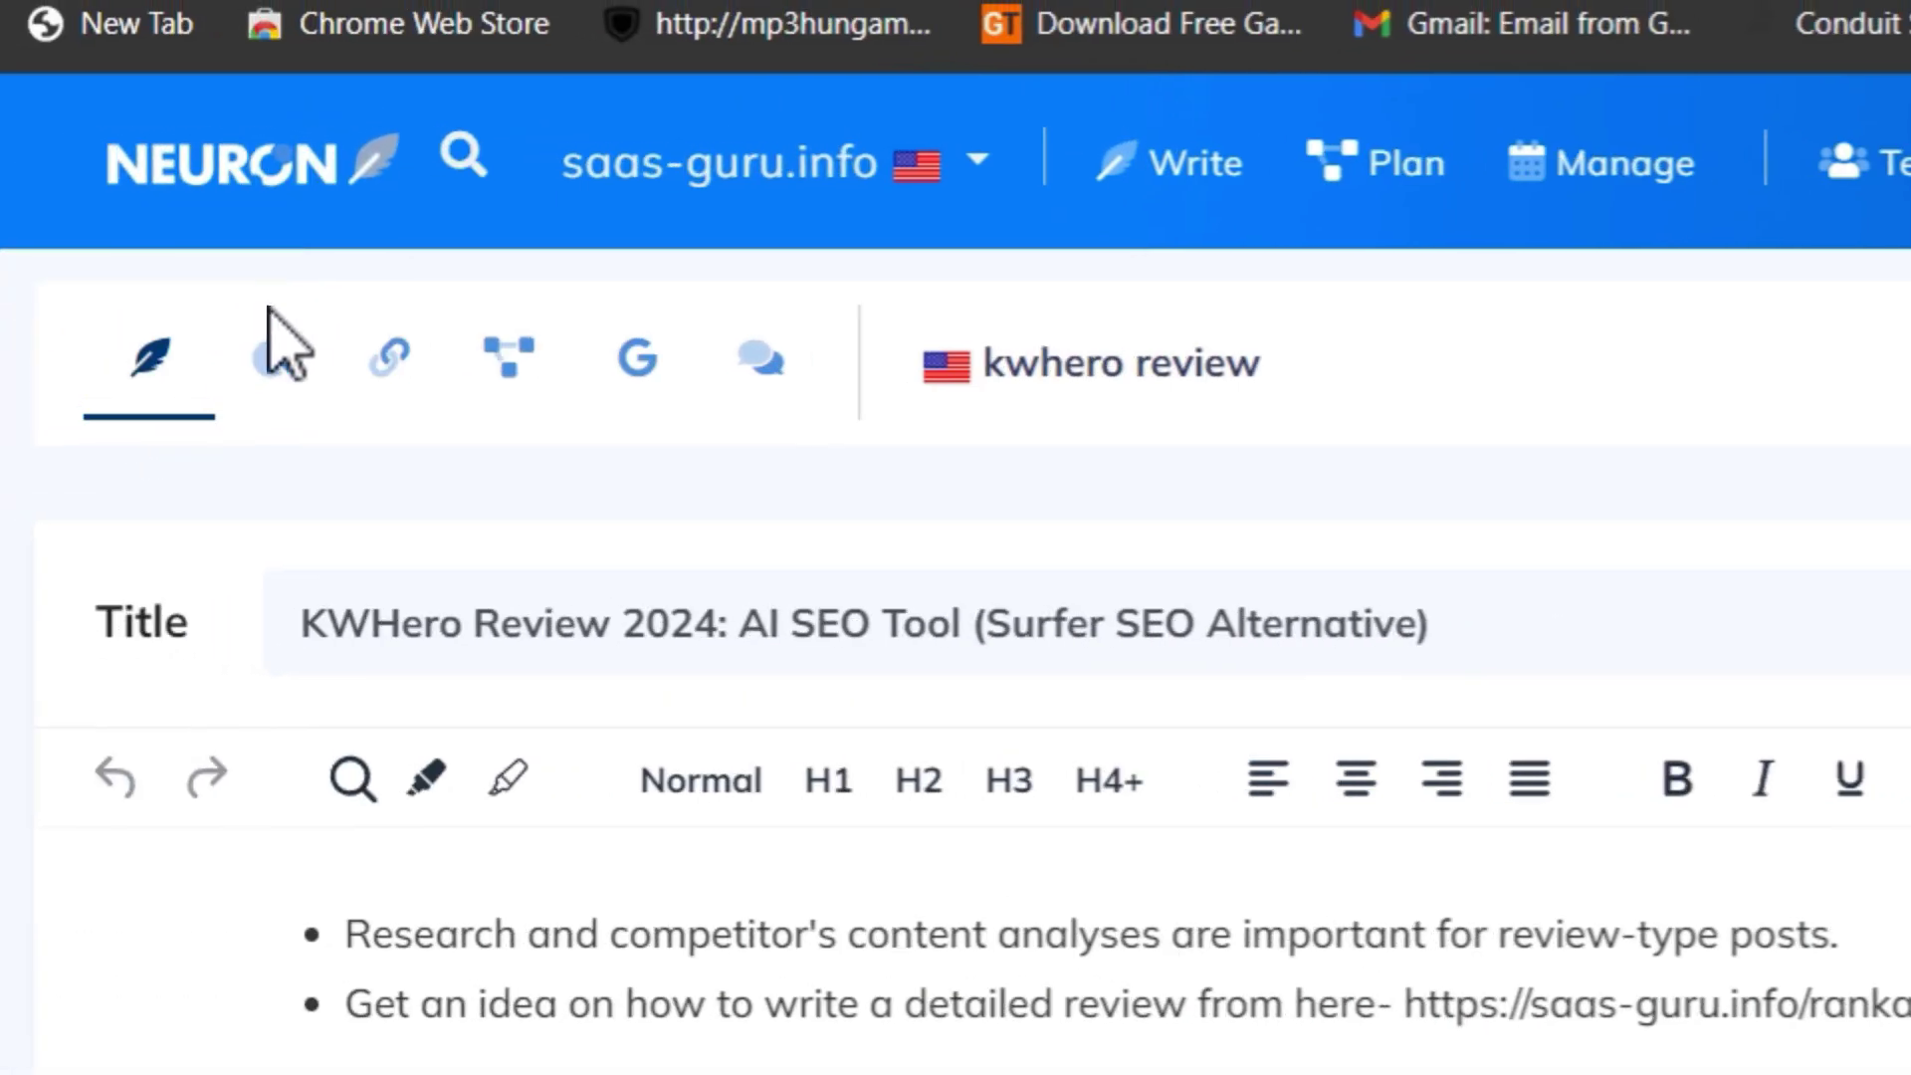
pyautogui.click(770, 160)
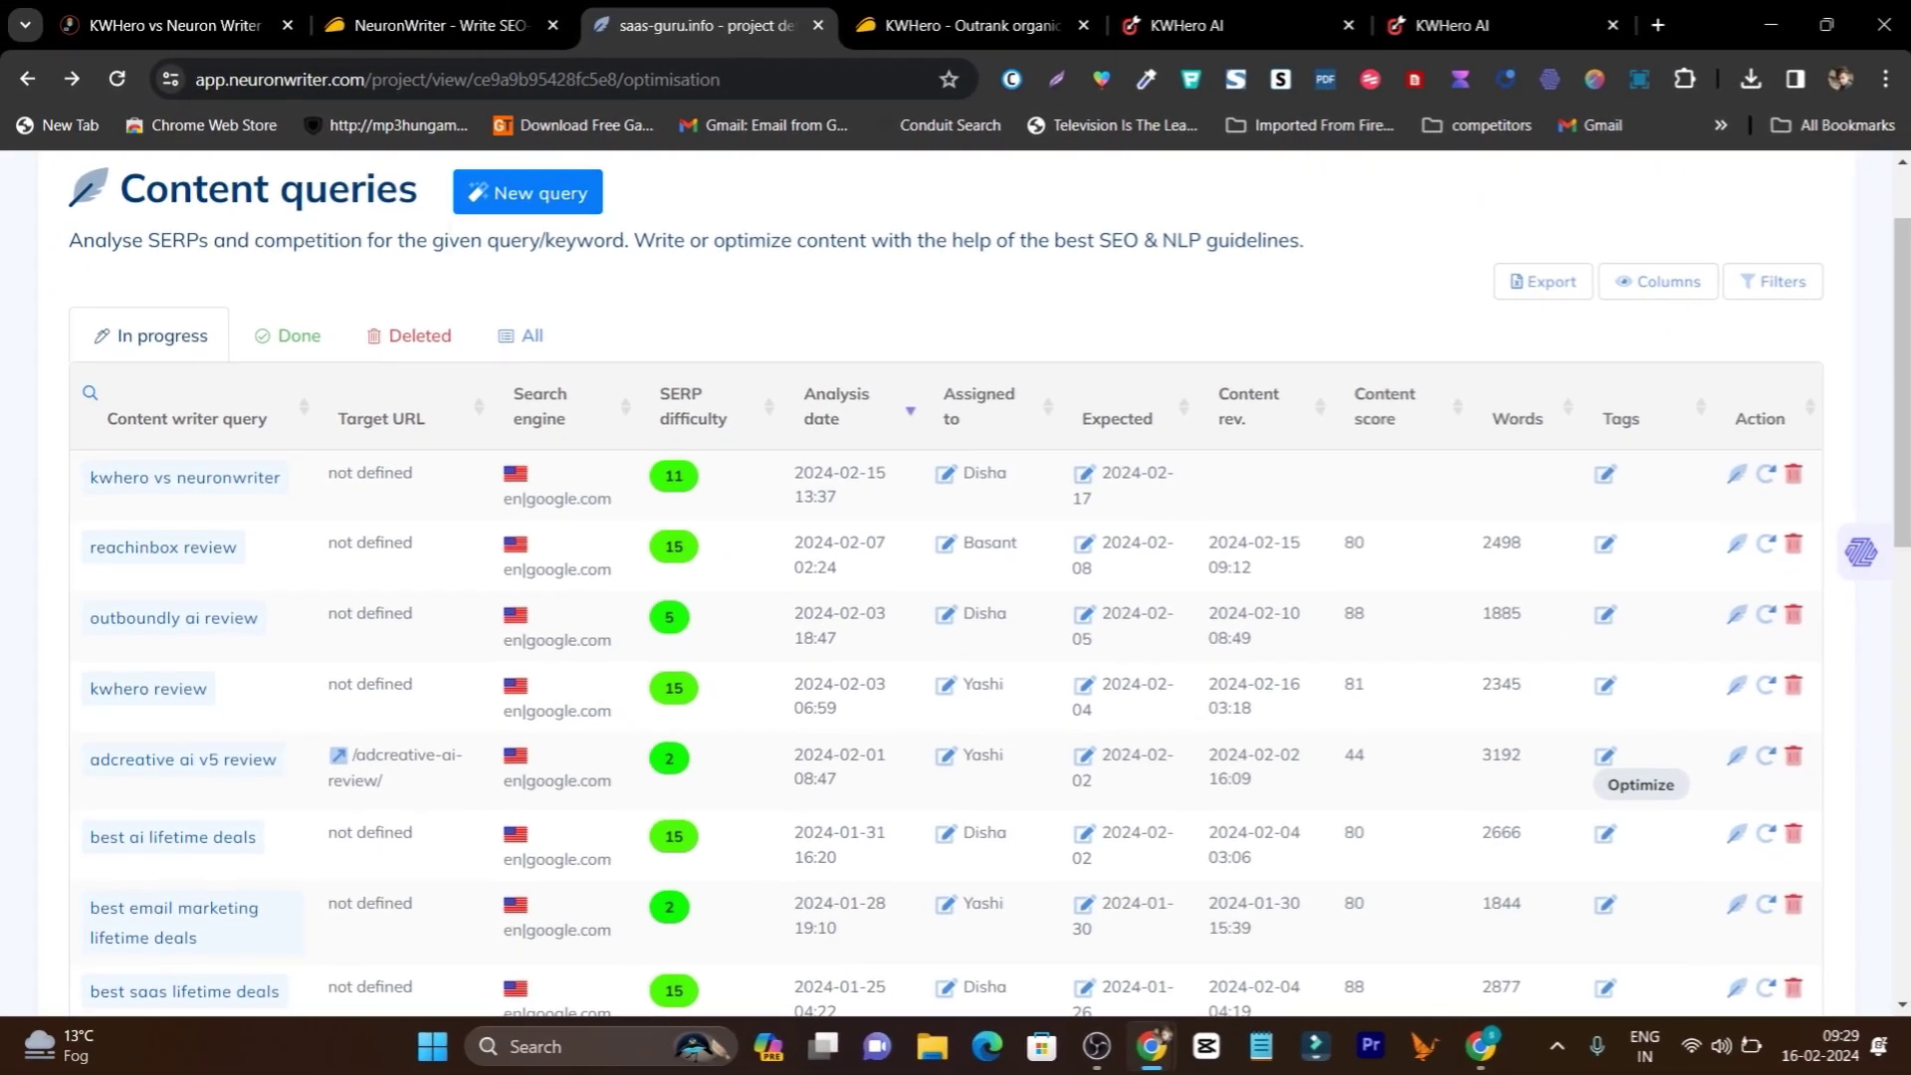
pyautogui.click(860, 408)
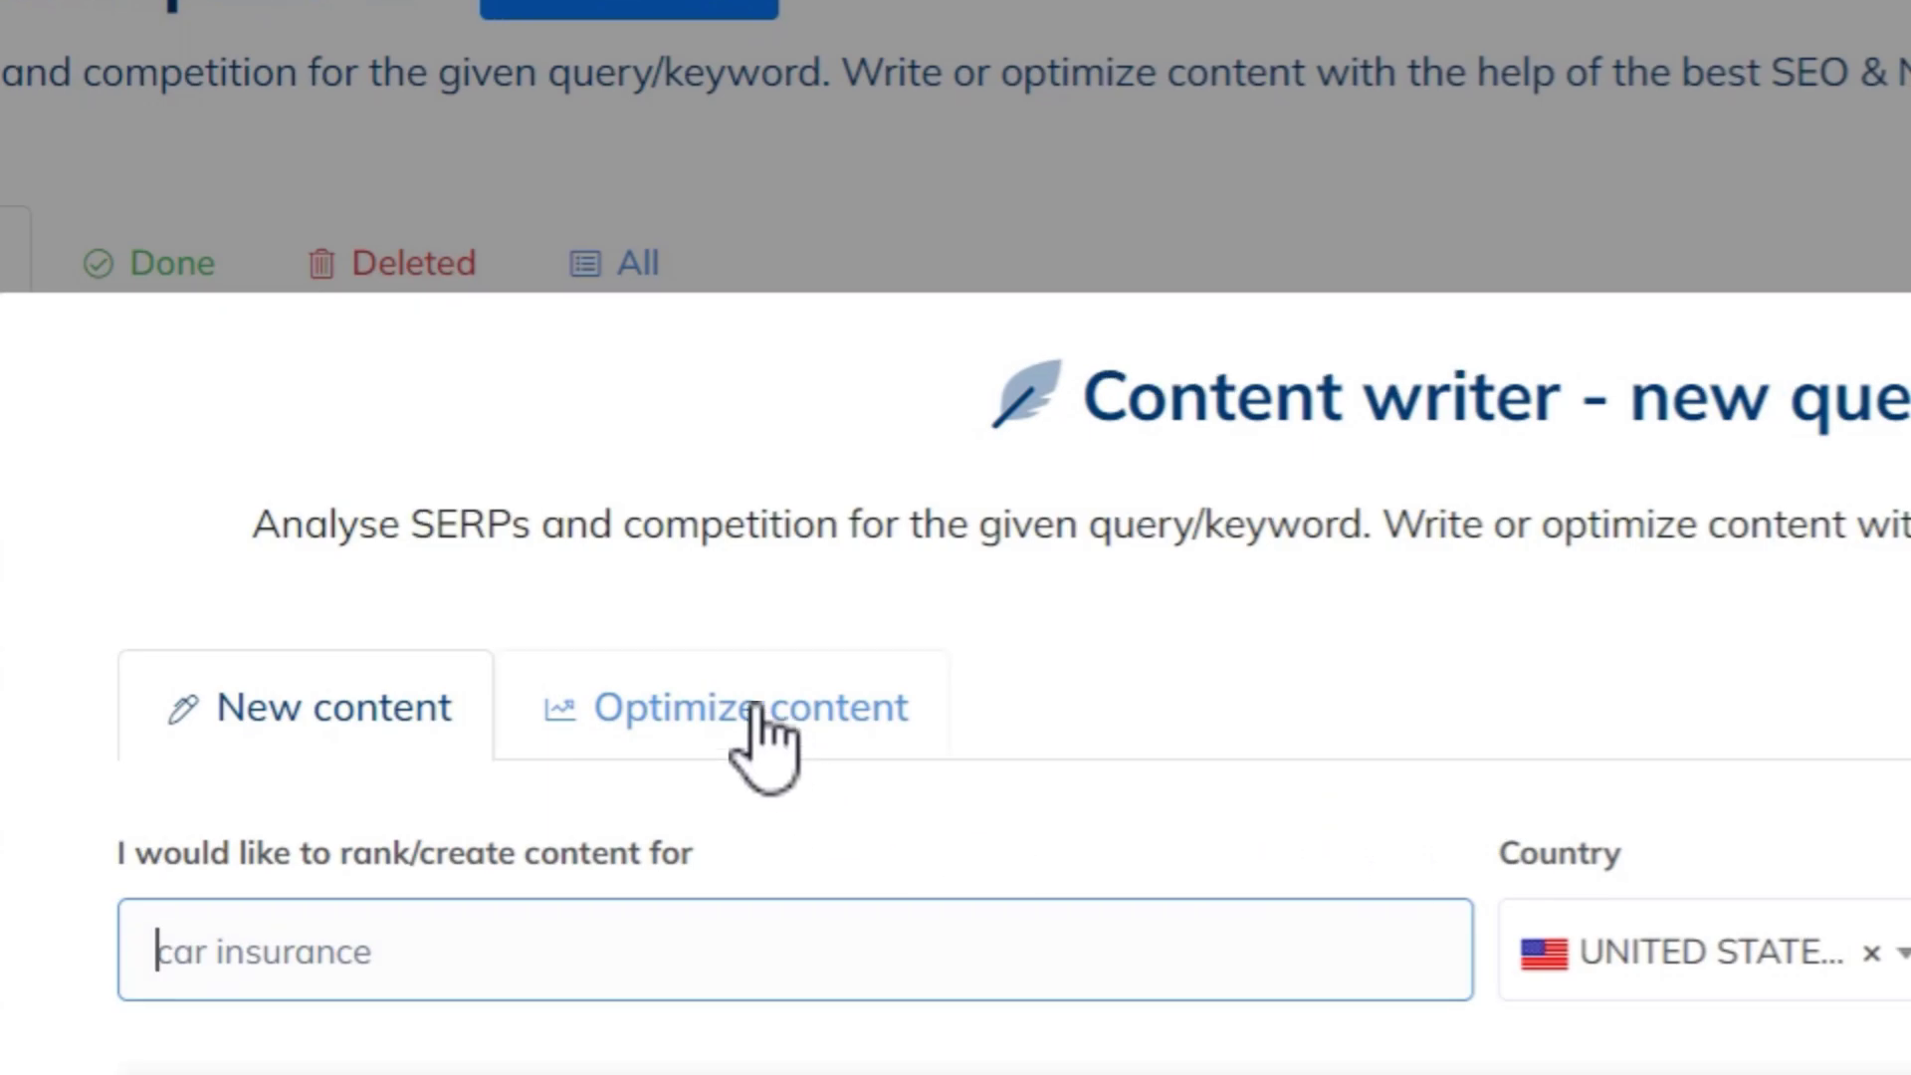
pyautogui.click(749, 713)
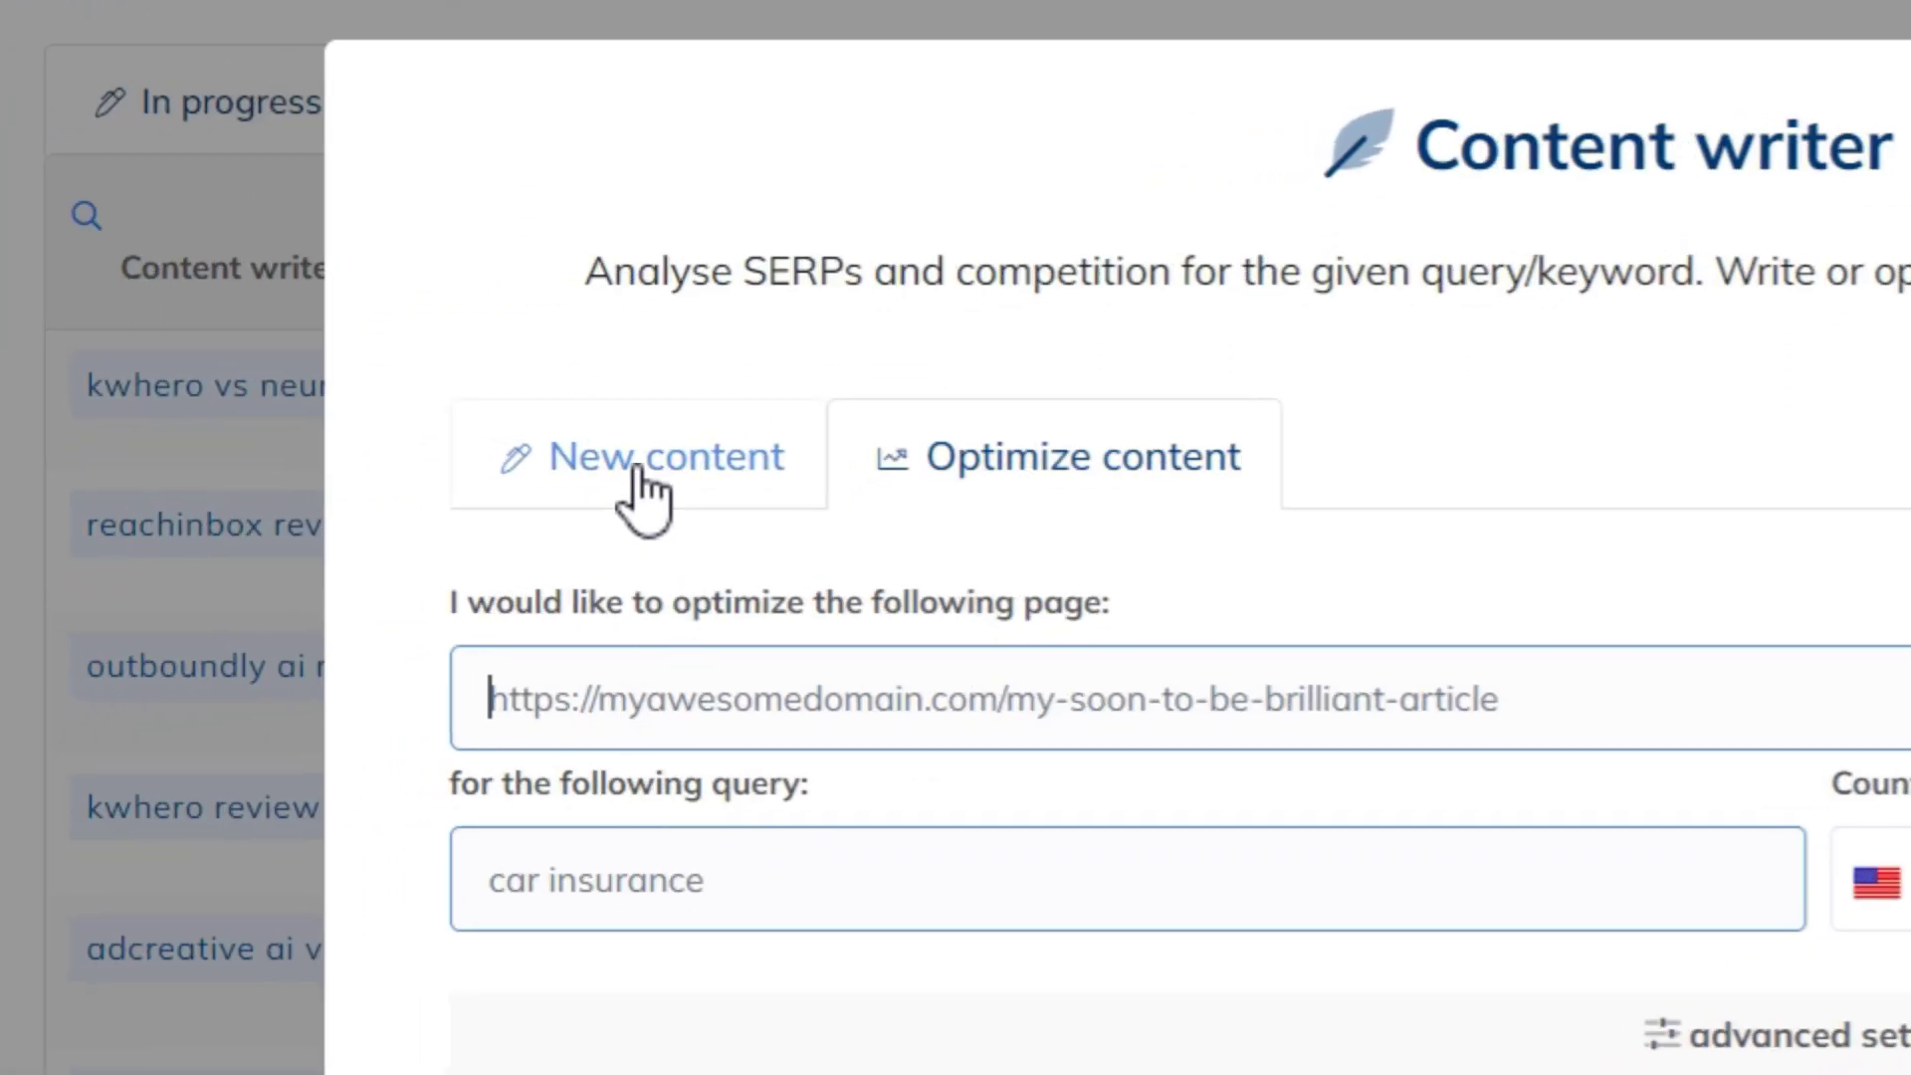
pyautogui.click(296, 622)
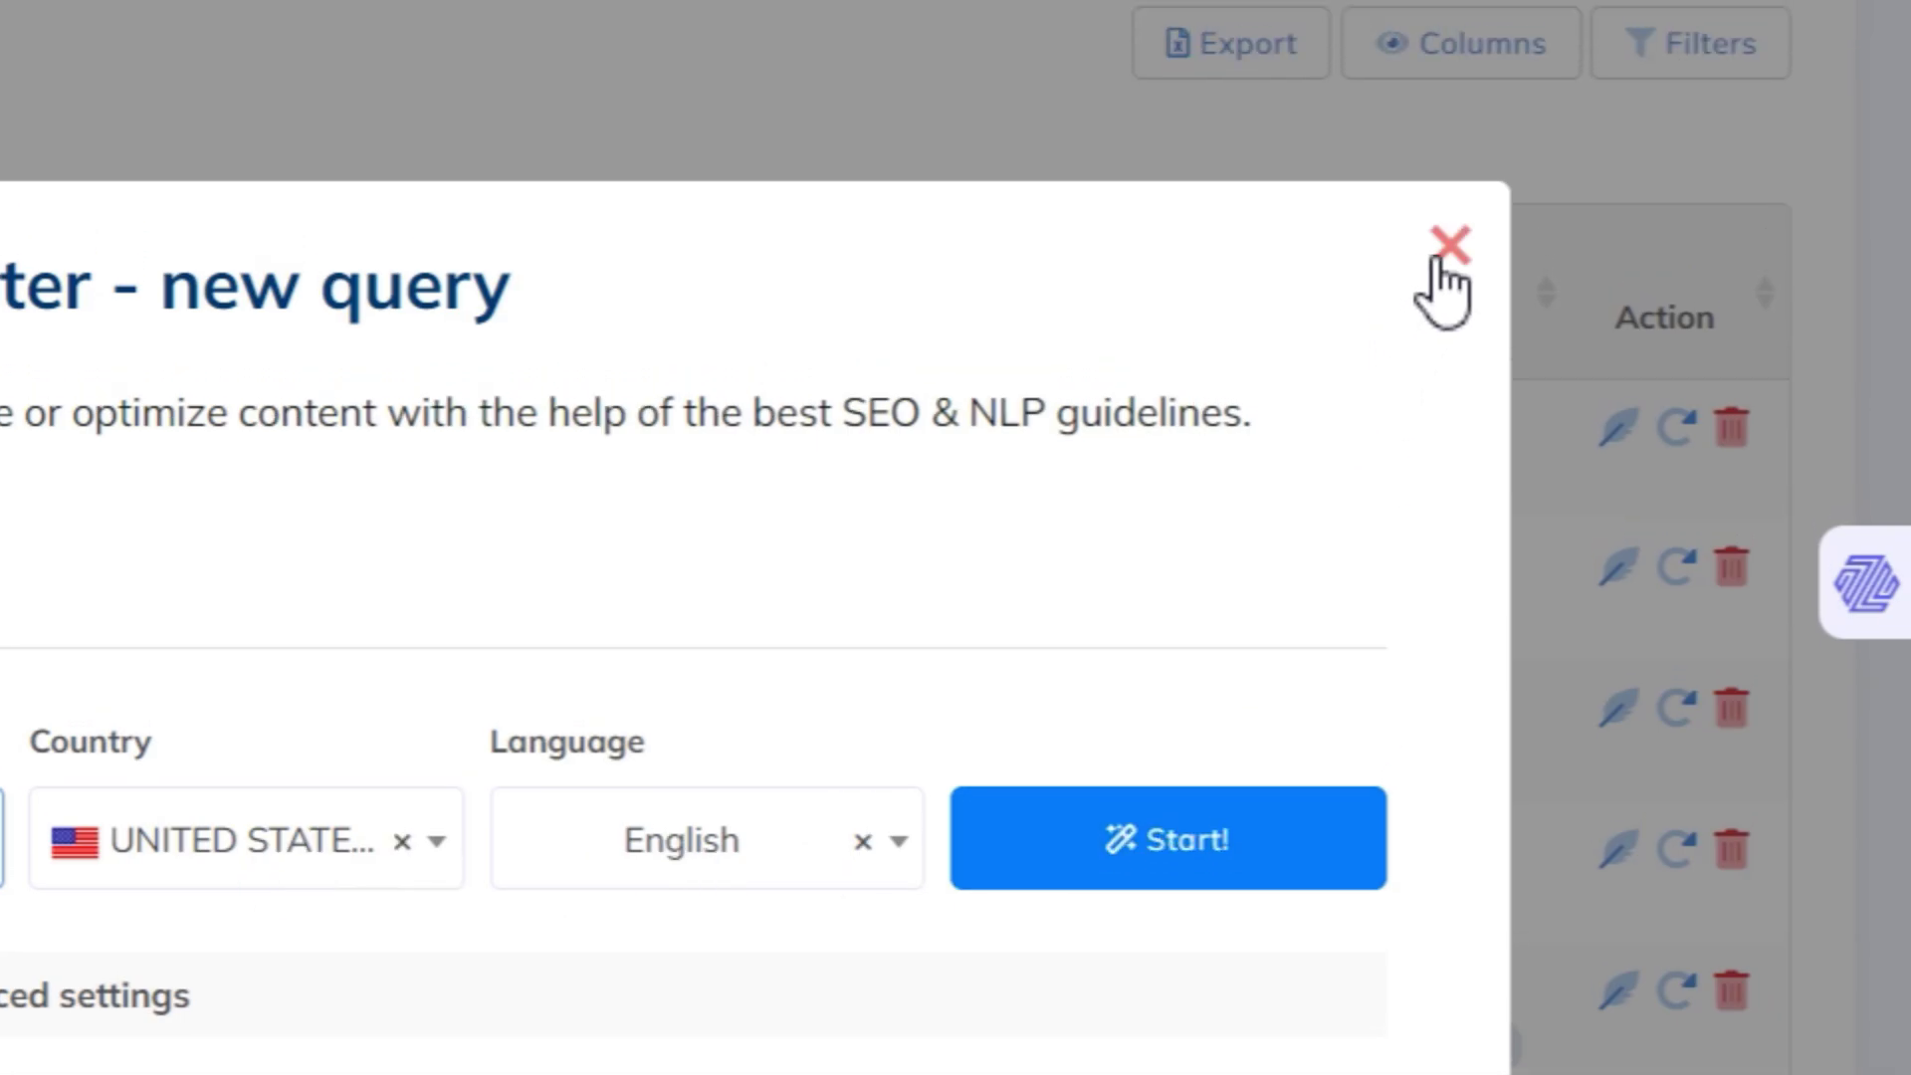
pyautogui.click(1448, 179)
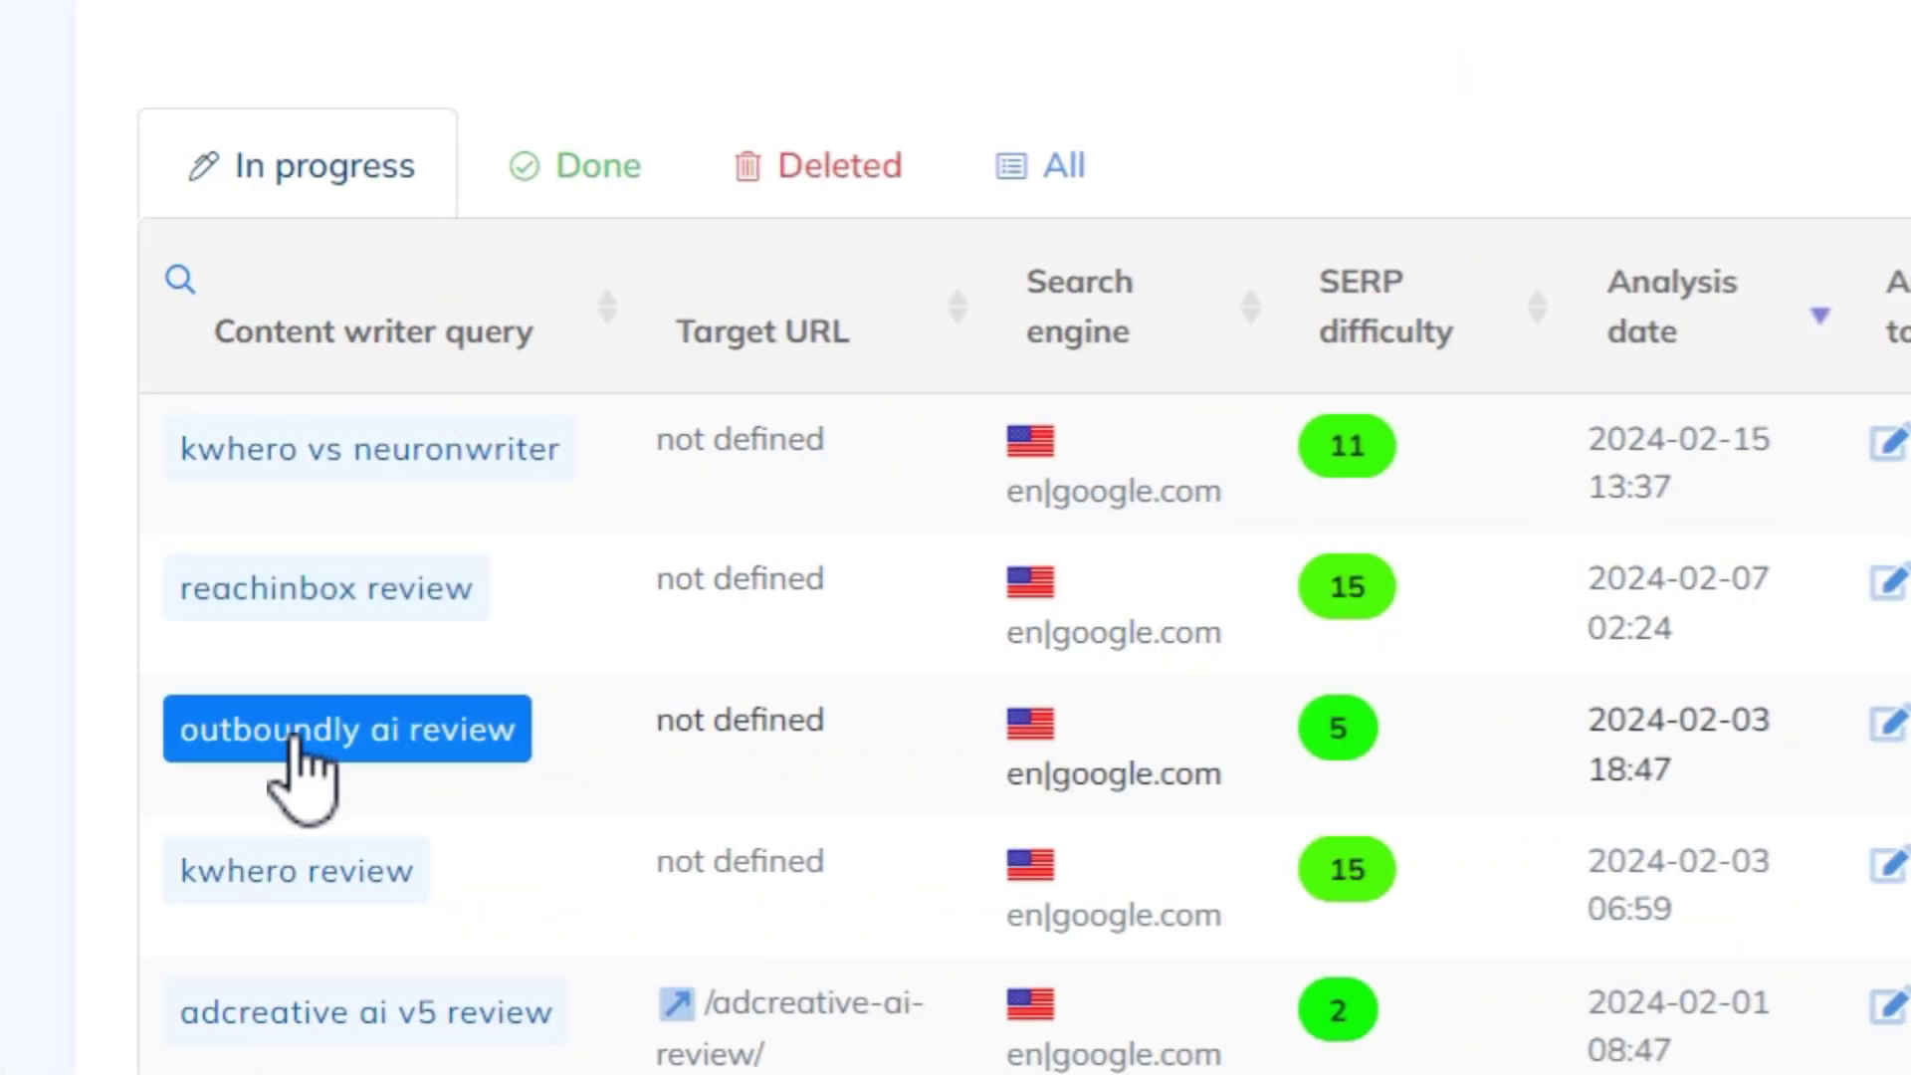
pyautogui.click(377, 892)
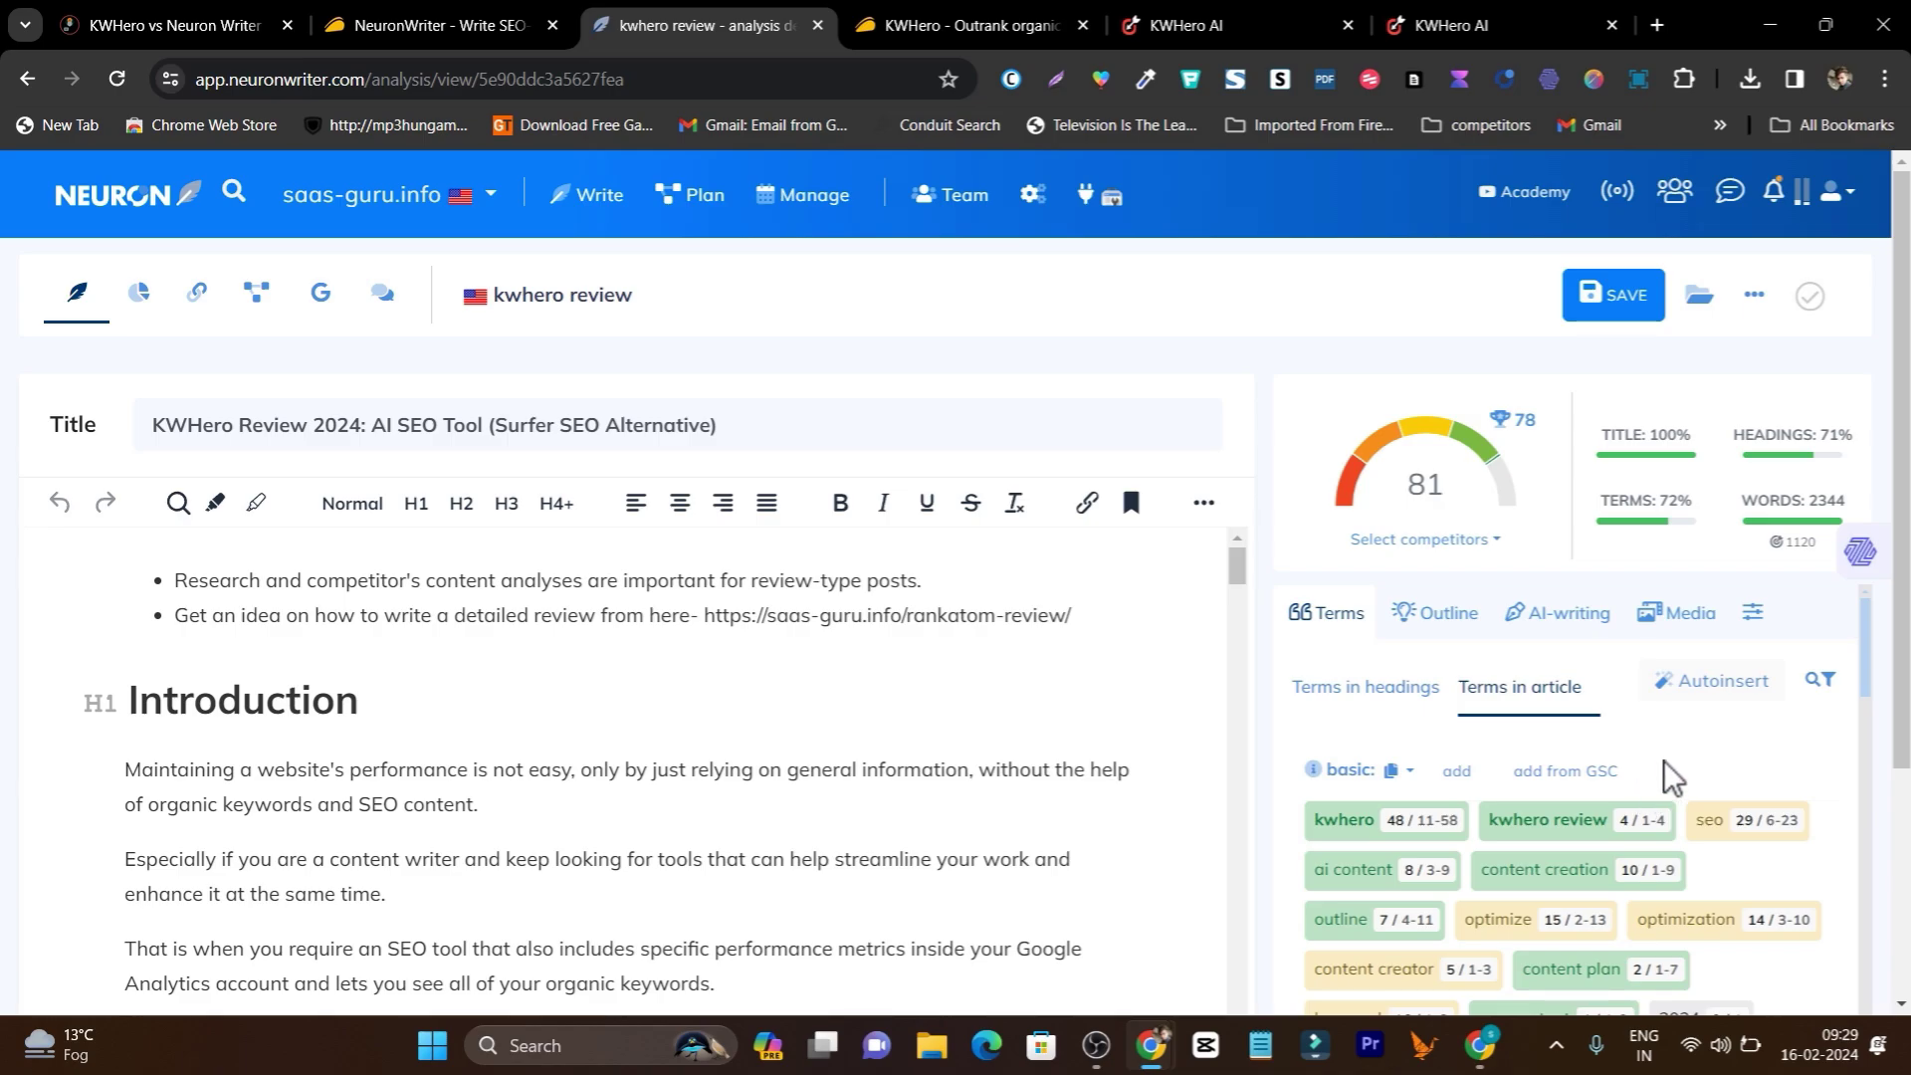
pyautogui.scroll(-4, 439, 696)
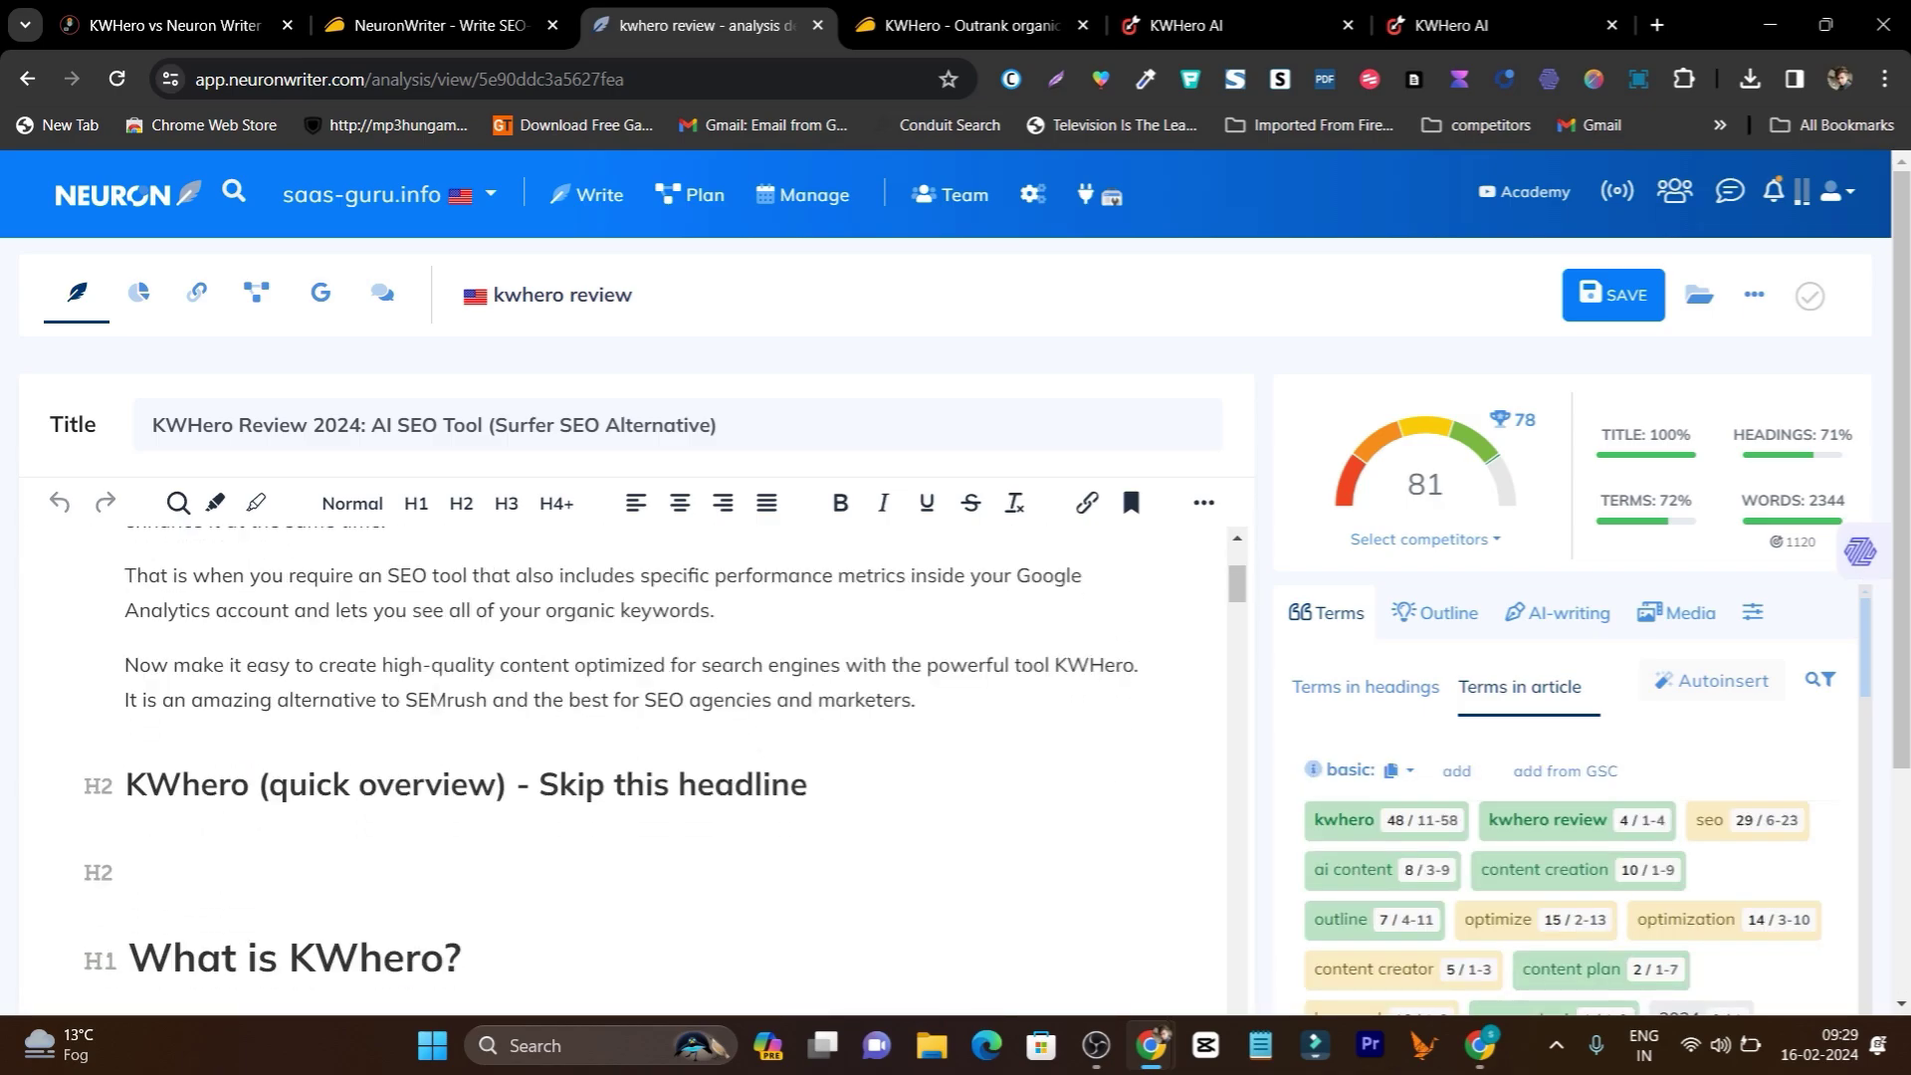
pyautogui.scroll(-3, 439, 697)
pyautogui.scroll(6, 439, 697)
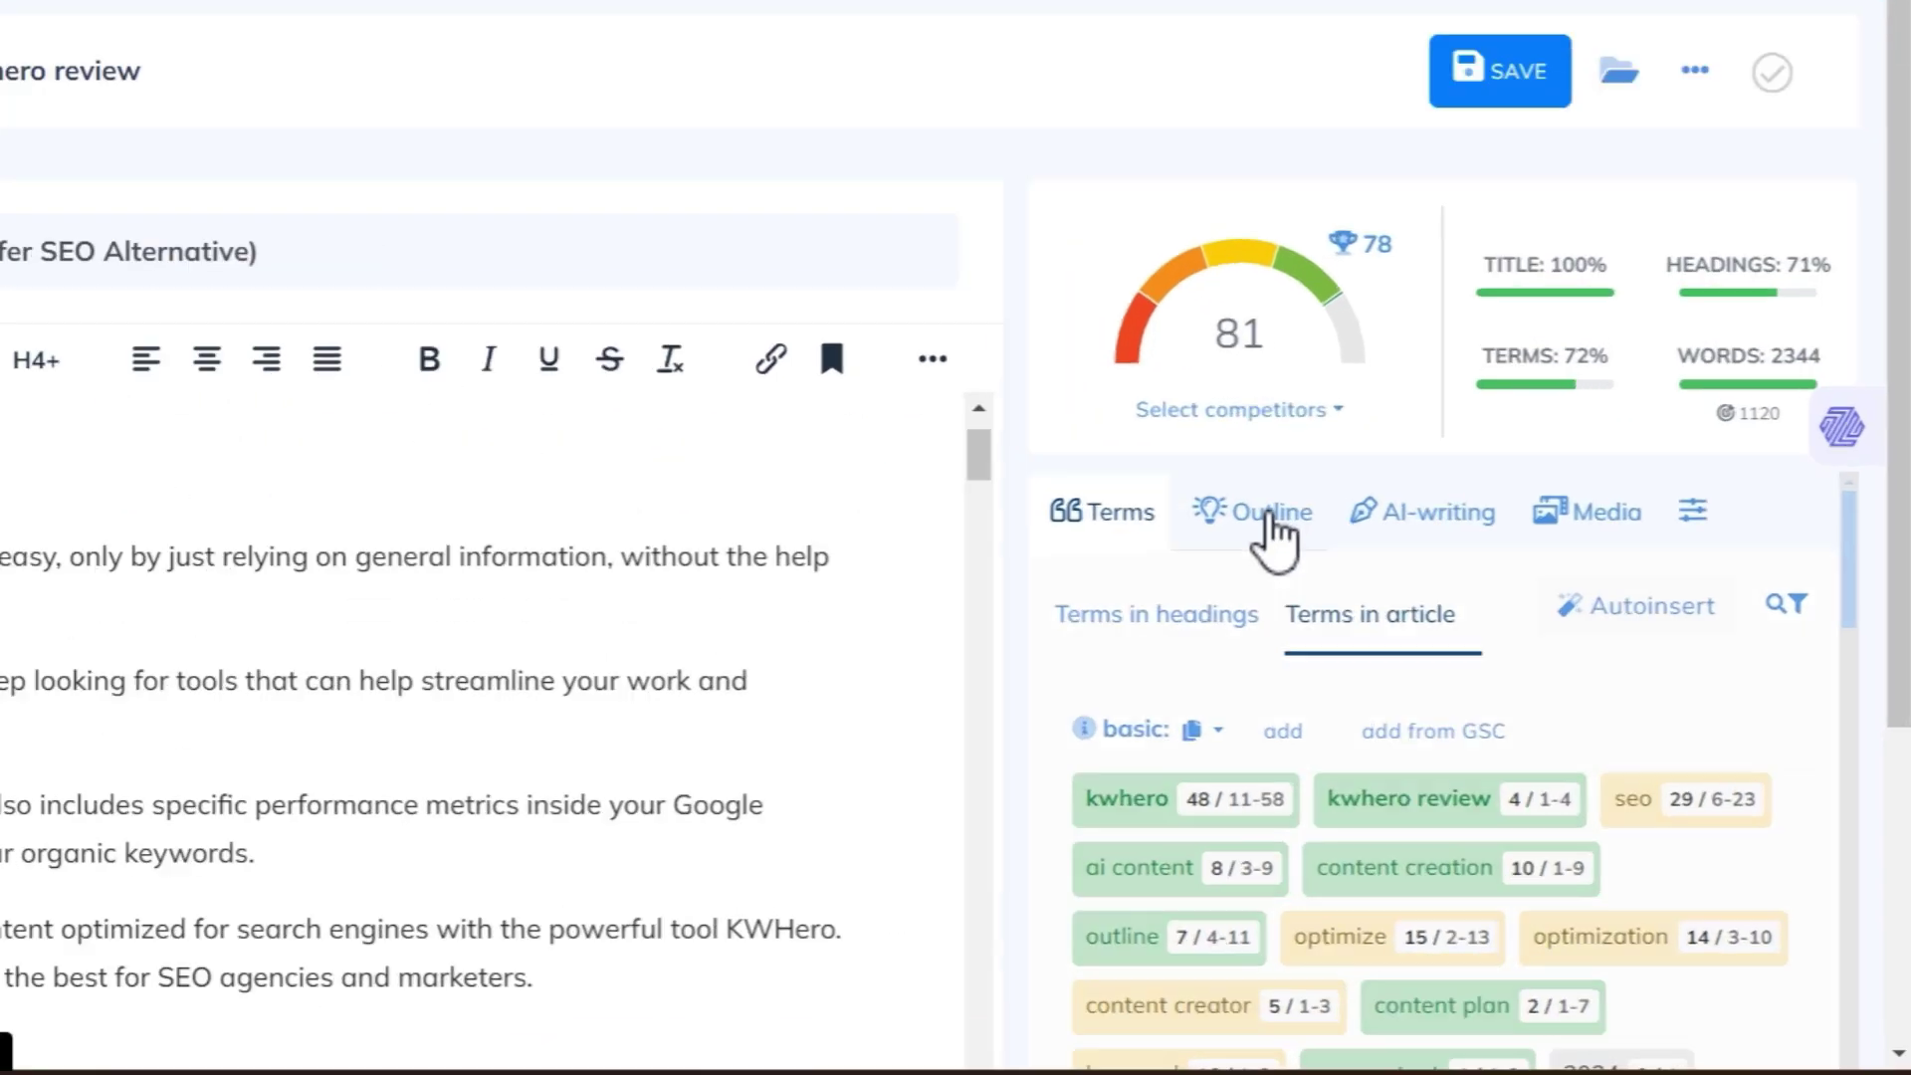
pyautogui.click(1273, 526)
pyautogui.scroll(-5, 1346, 733)
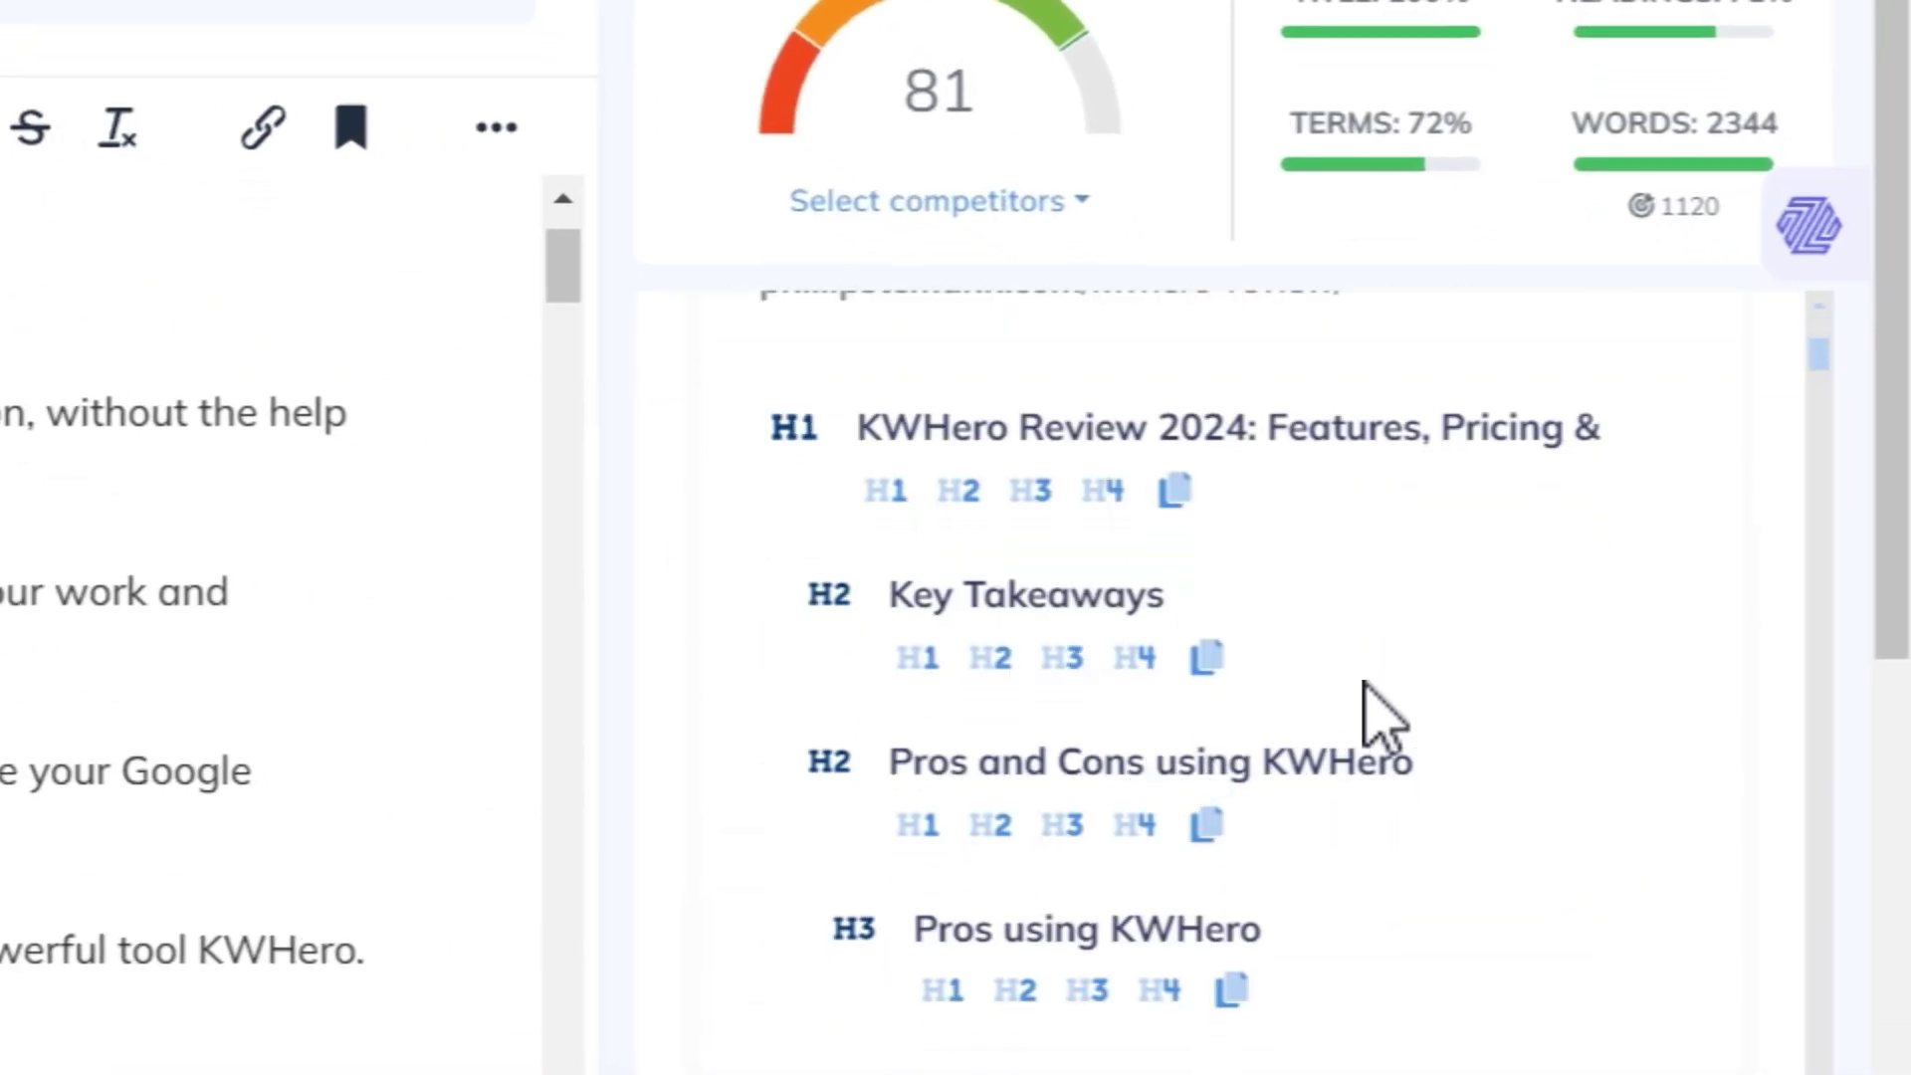
pyautogui.scroll(5, 1433, 627)
pyautogui.scroll(-7, 1473, 647)
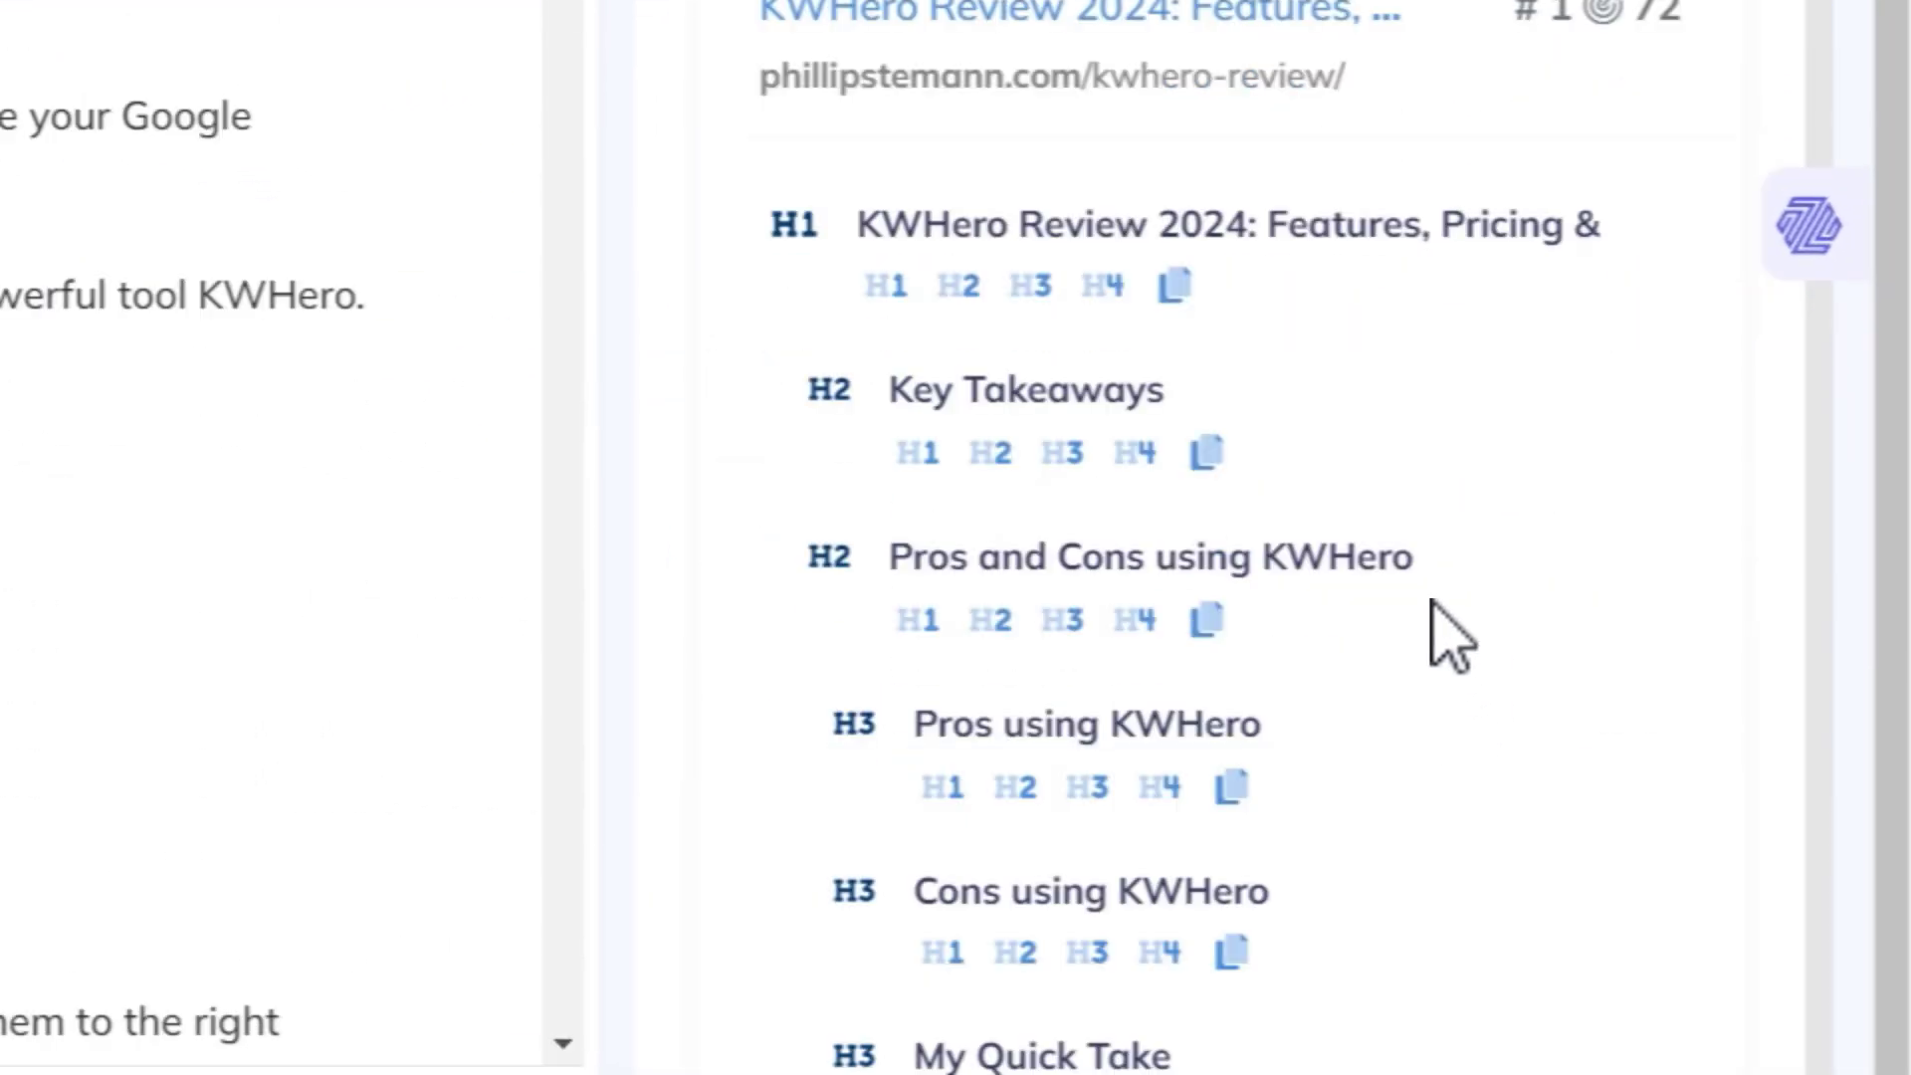
pyautogui.scroll(-4, 1451, 637)
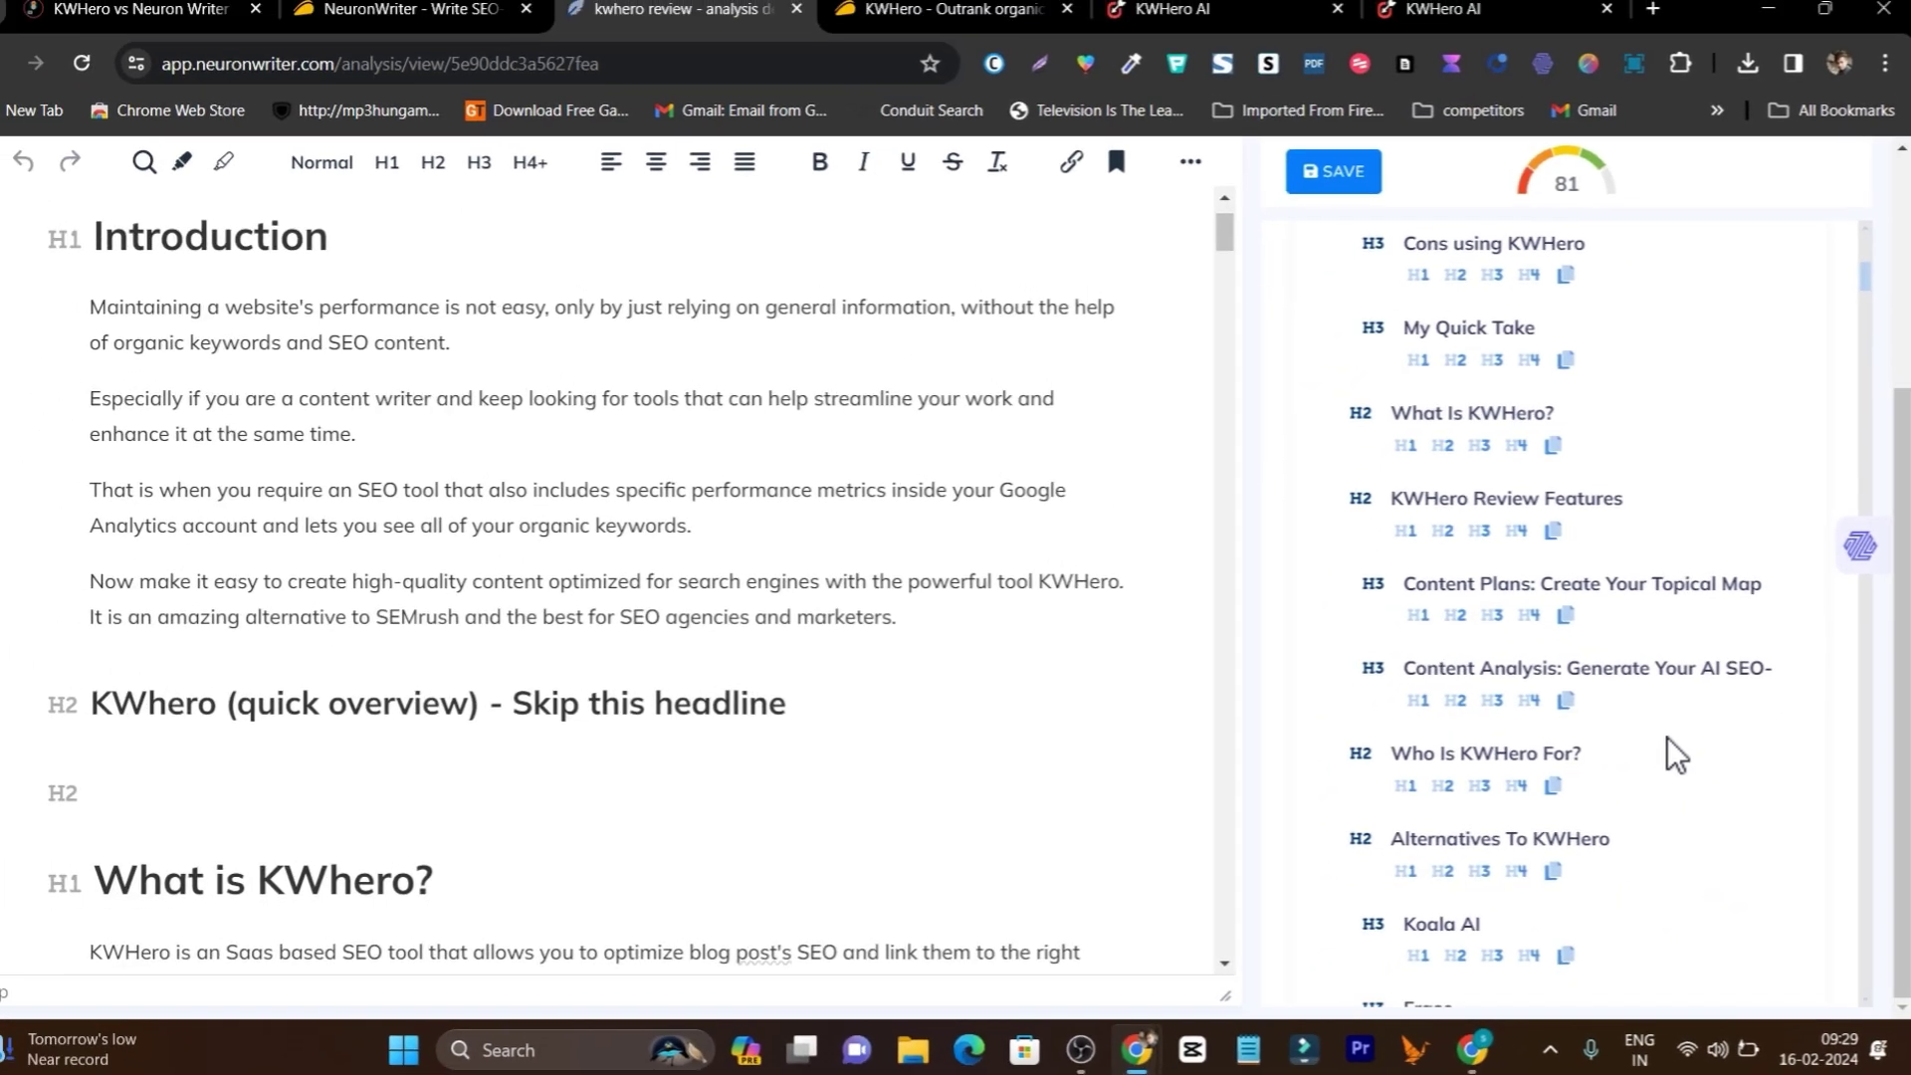
pyautogui.scroll(-5, 1672, 757)
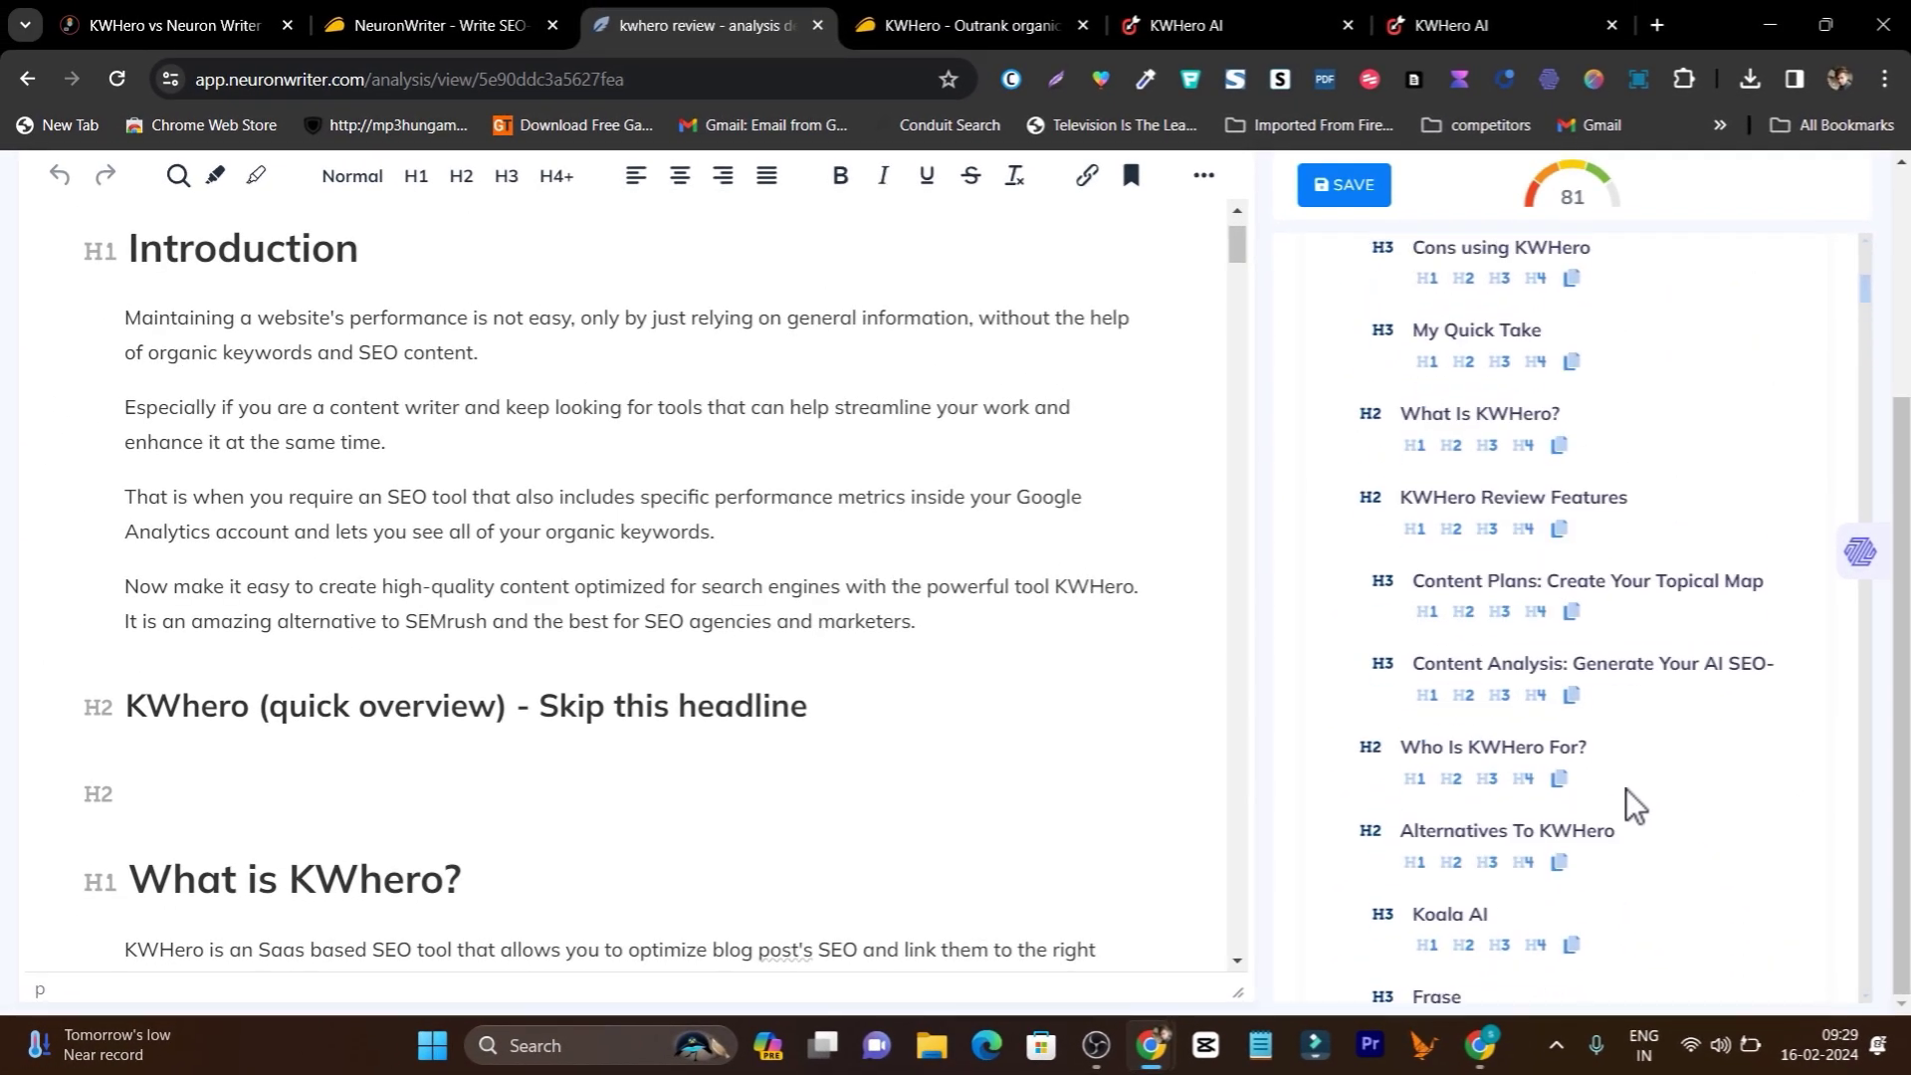
pyautogui.scroll(5, 1621, 803)
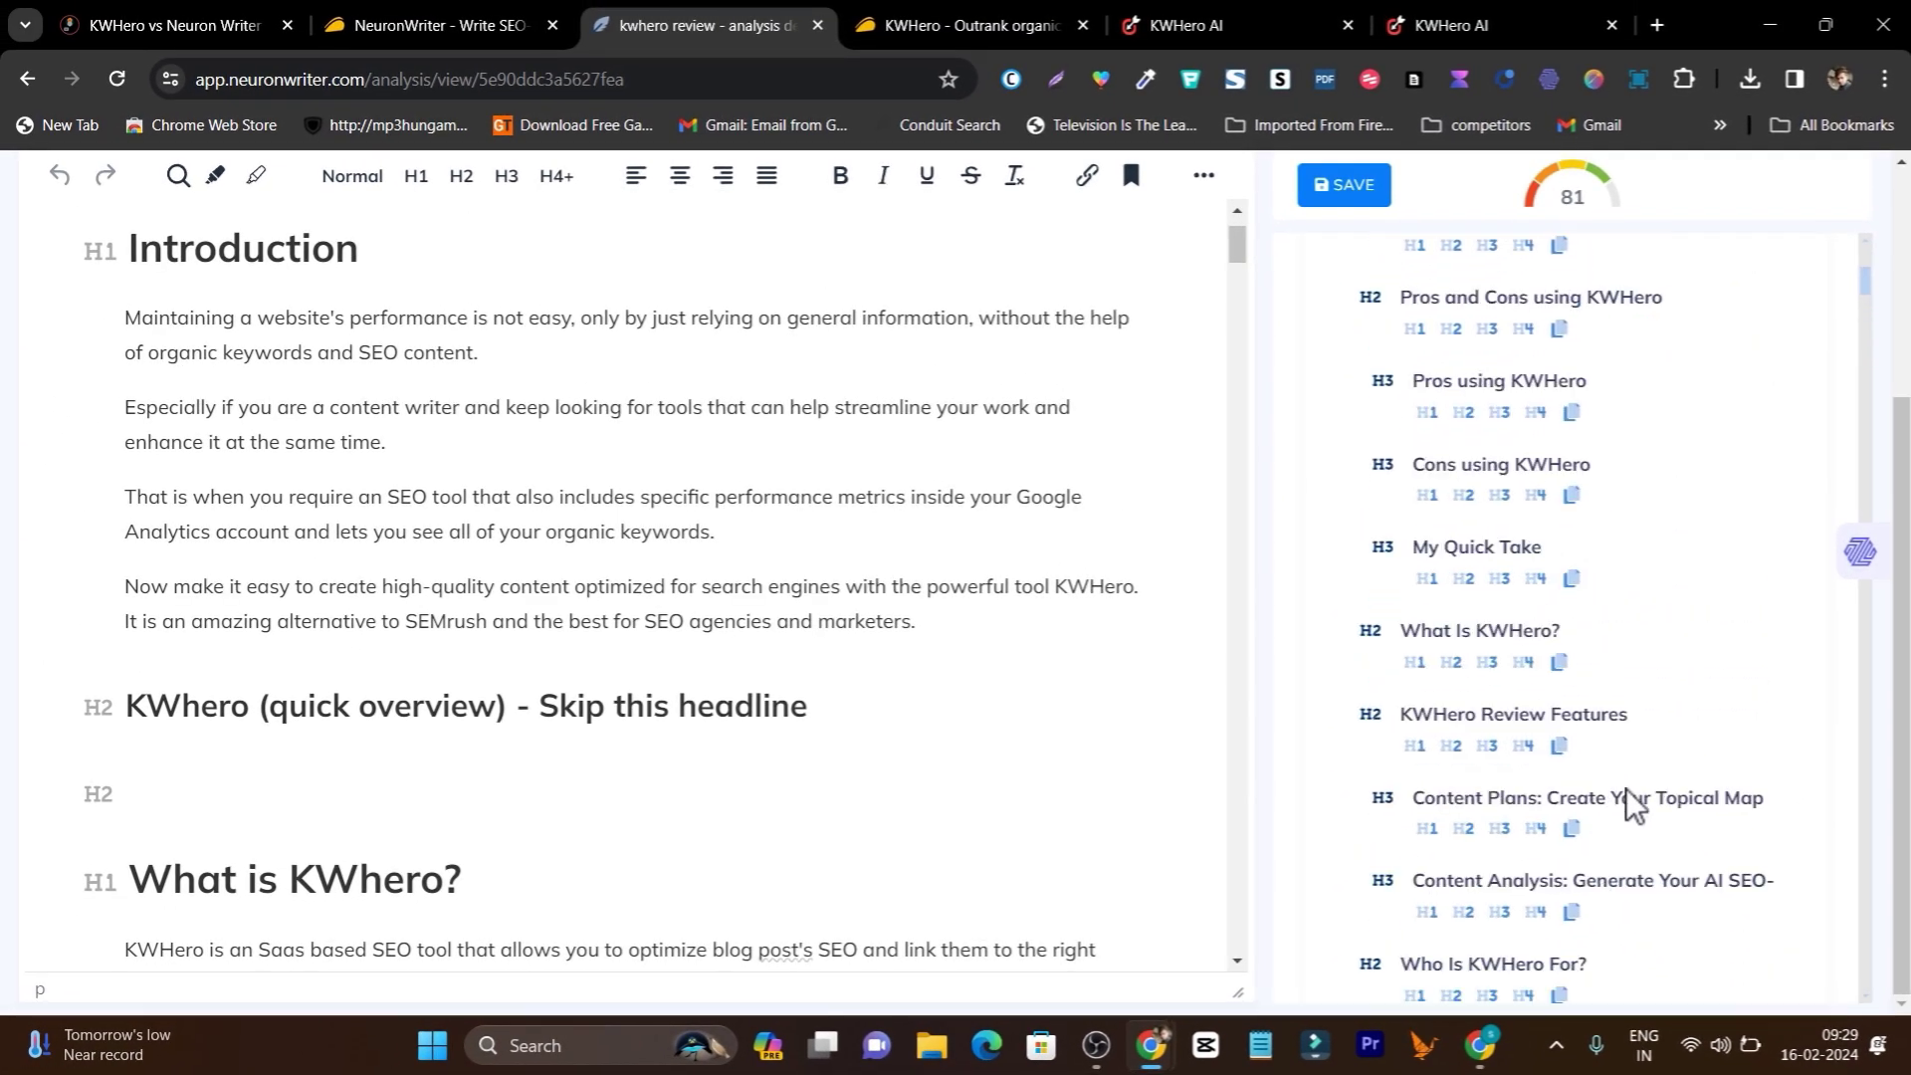
pyautogui.scroll(-7, 1615, 737)
pyautogui.scroll(-5, 1618, 761)
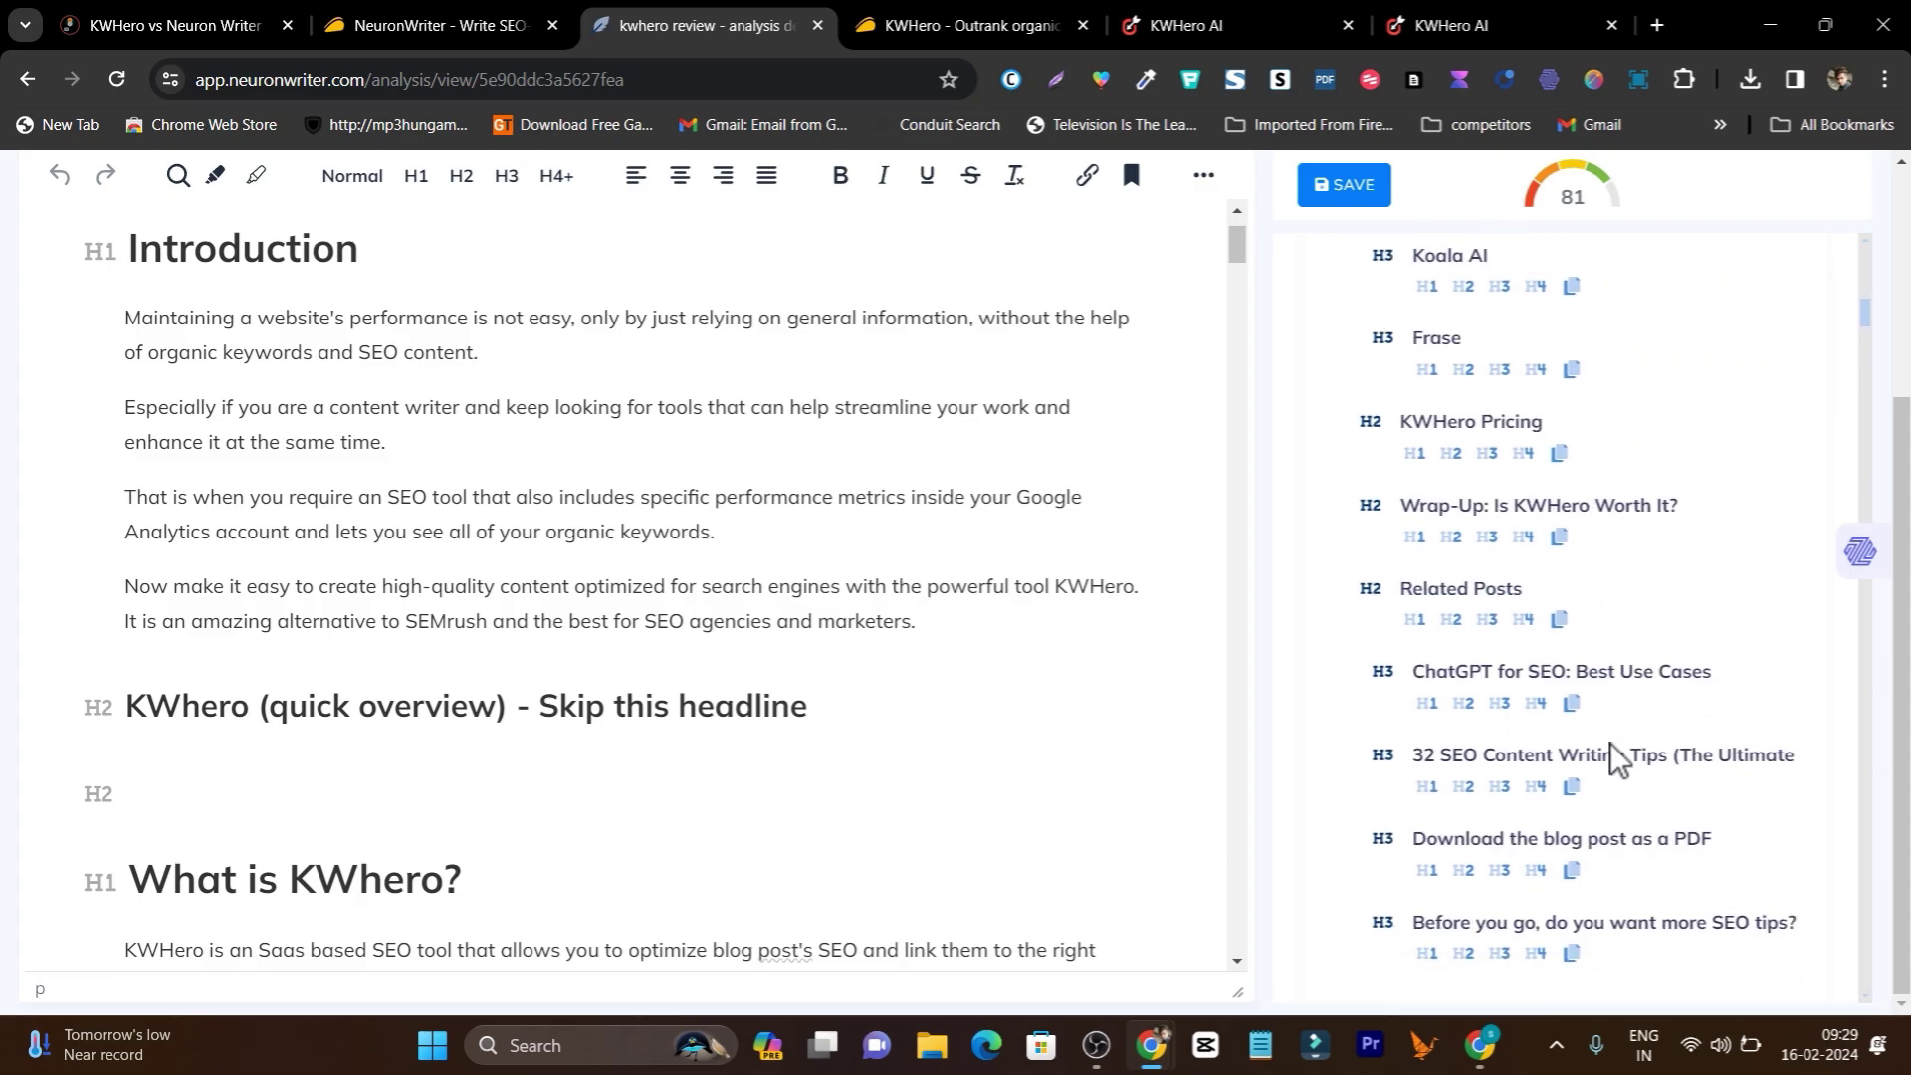
pyautogui.scroll(-5, 1617, 761)
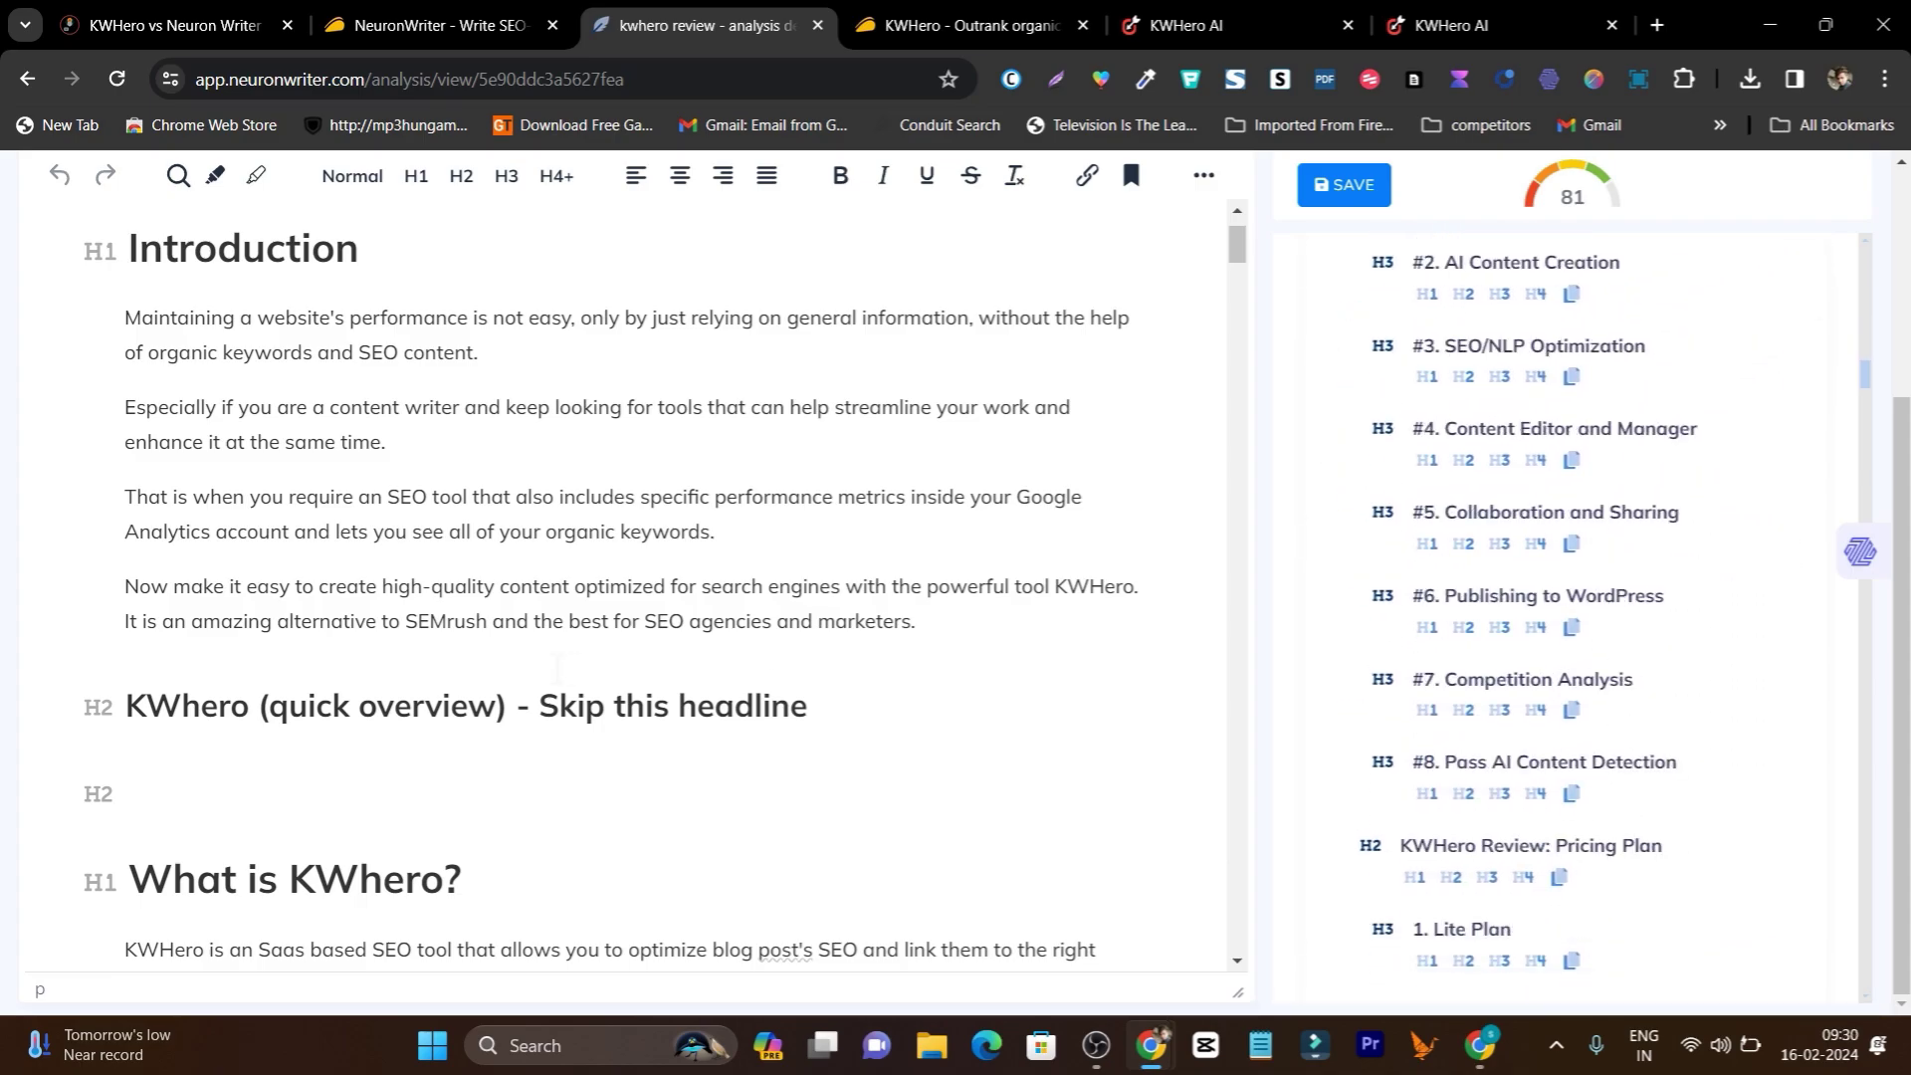
pyautogui.scroll(1, 544, 661)
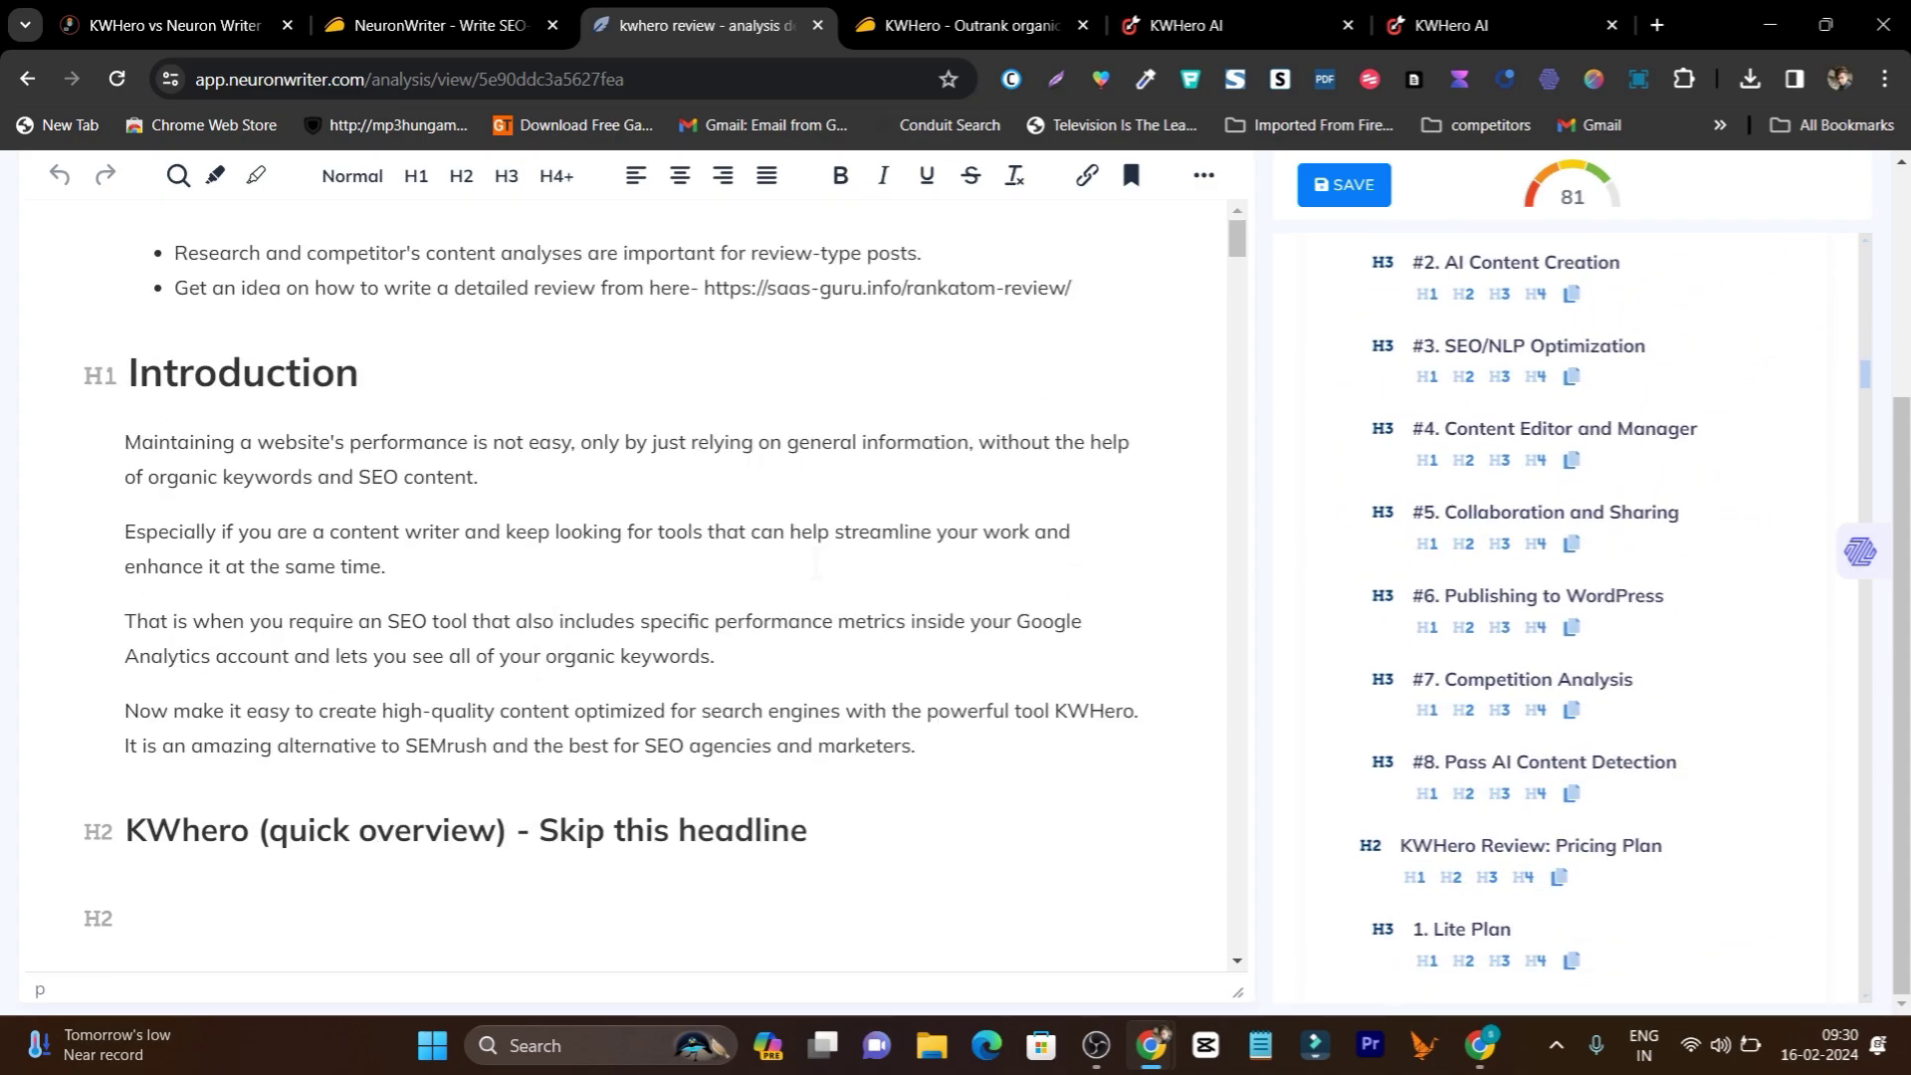
pyautogui.scroll(12, 1649, 596)
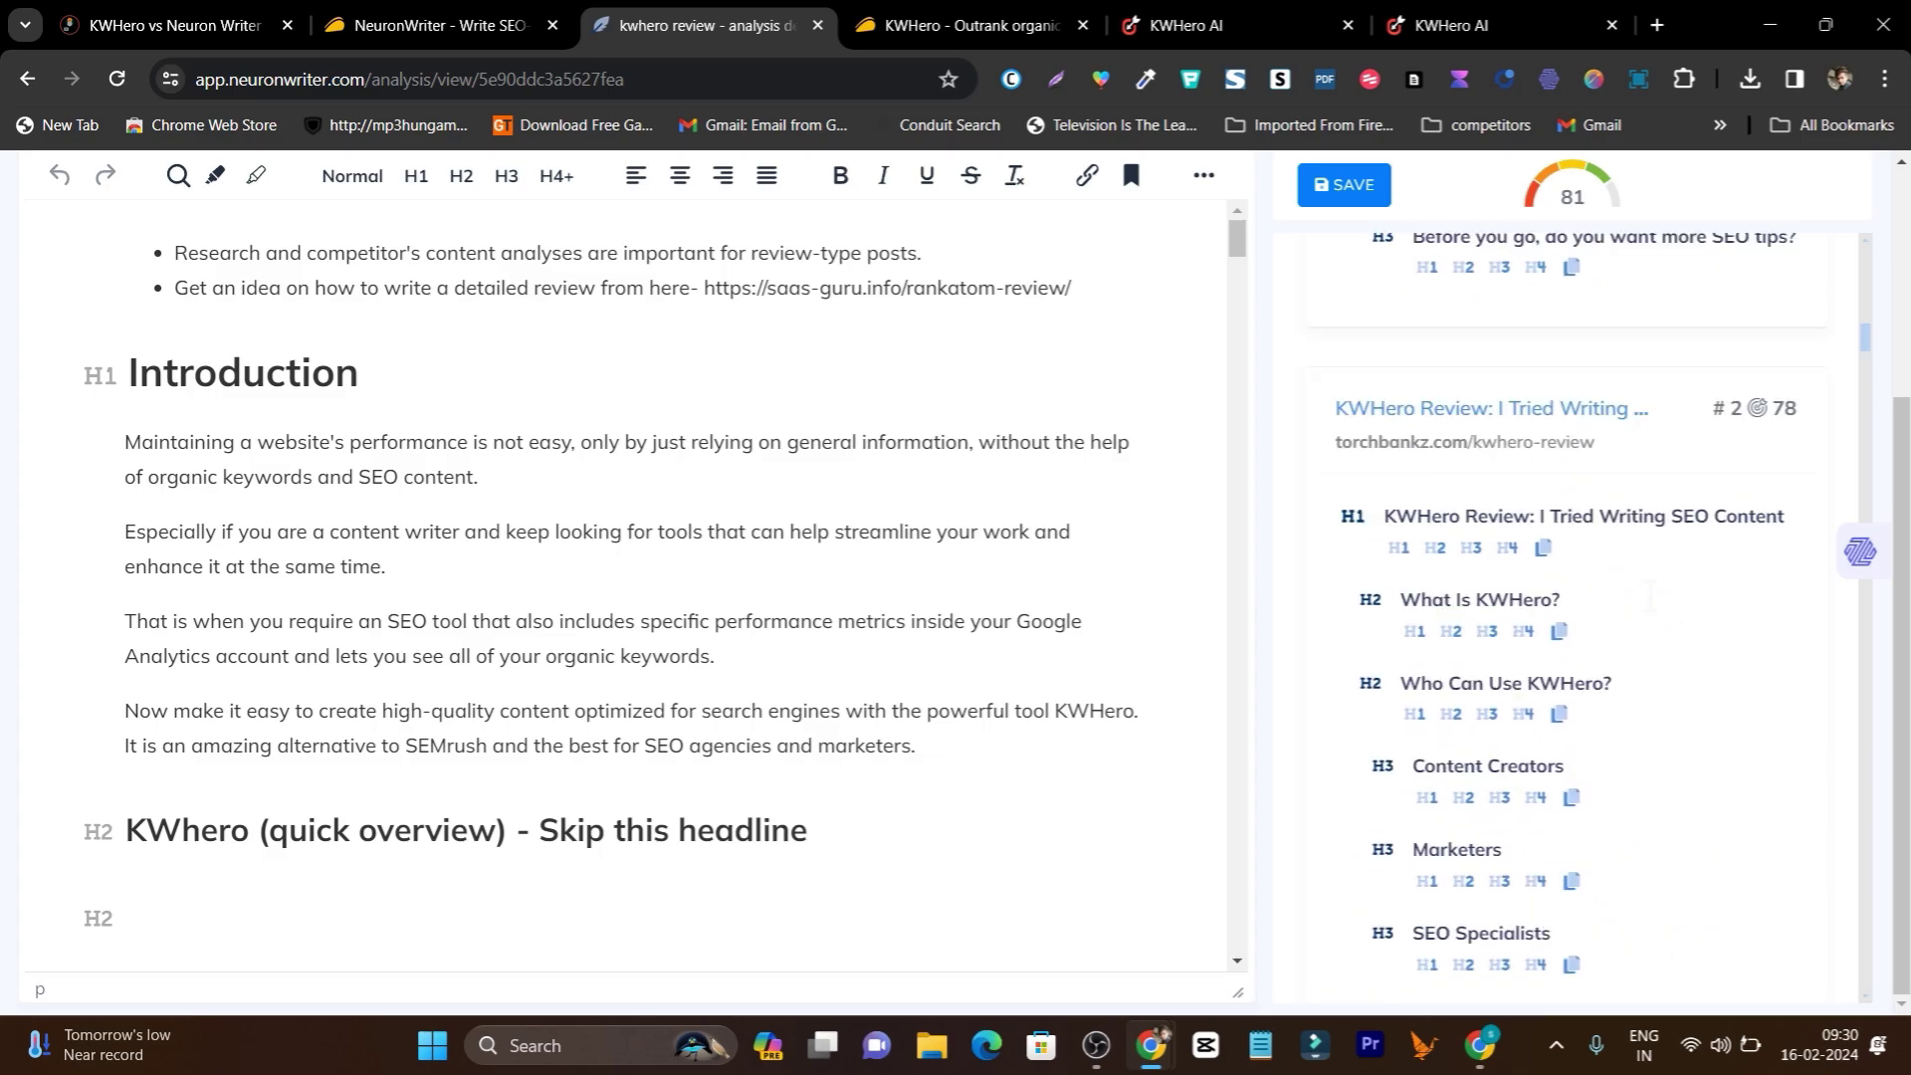
pyautogui.scroll(5, 1649, 595)
pyautogui.scroll(5, 1354, 607)
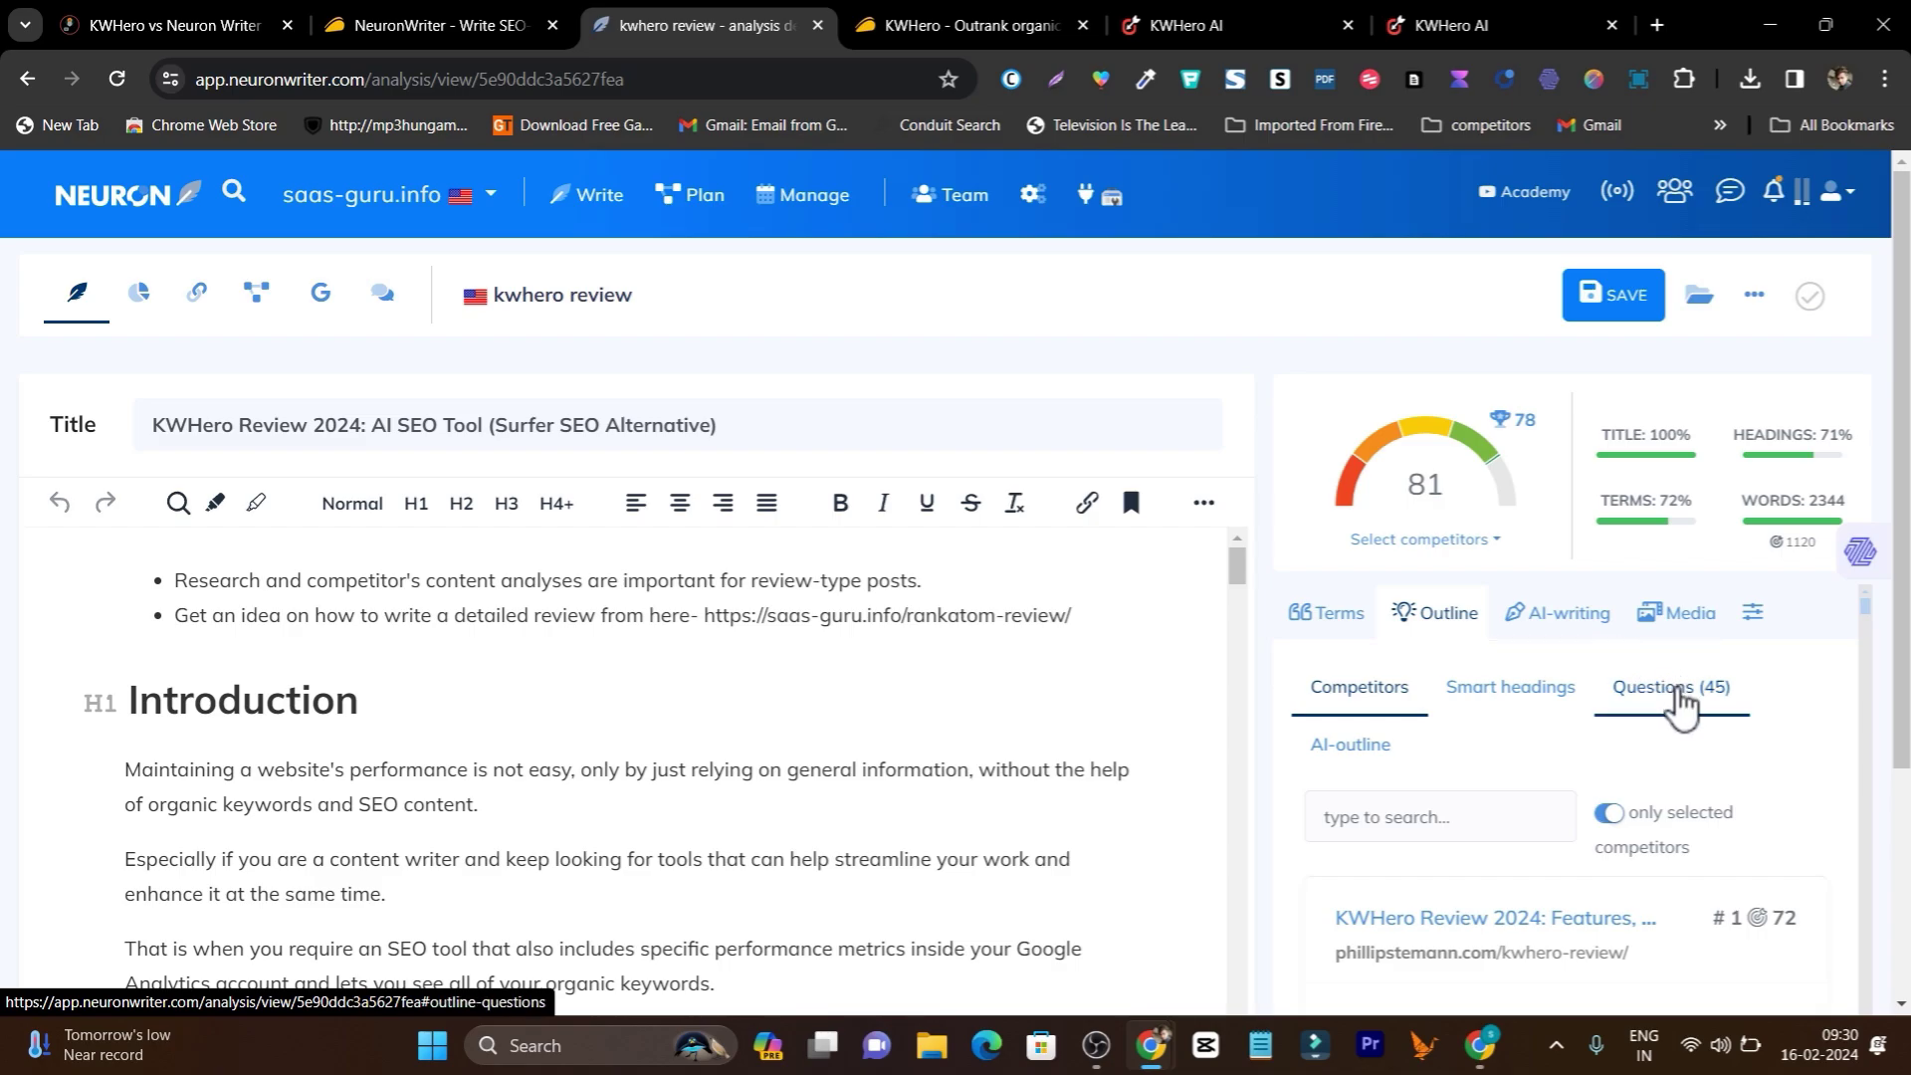
# Step: Show Smart headings, then browse the Questions (45) list in the Outline sidebar
pyautogui.click(1510, 687)
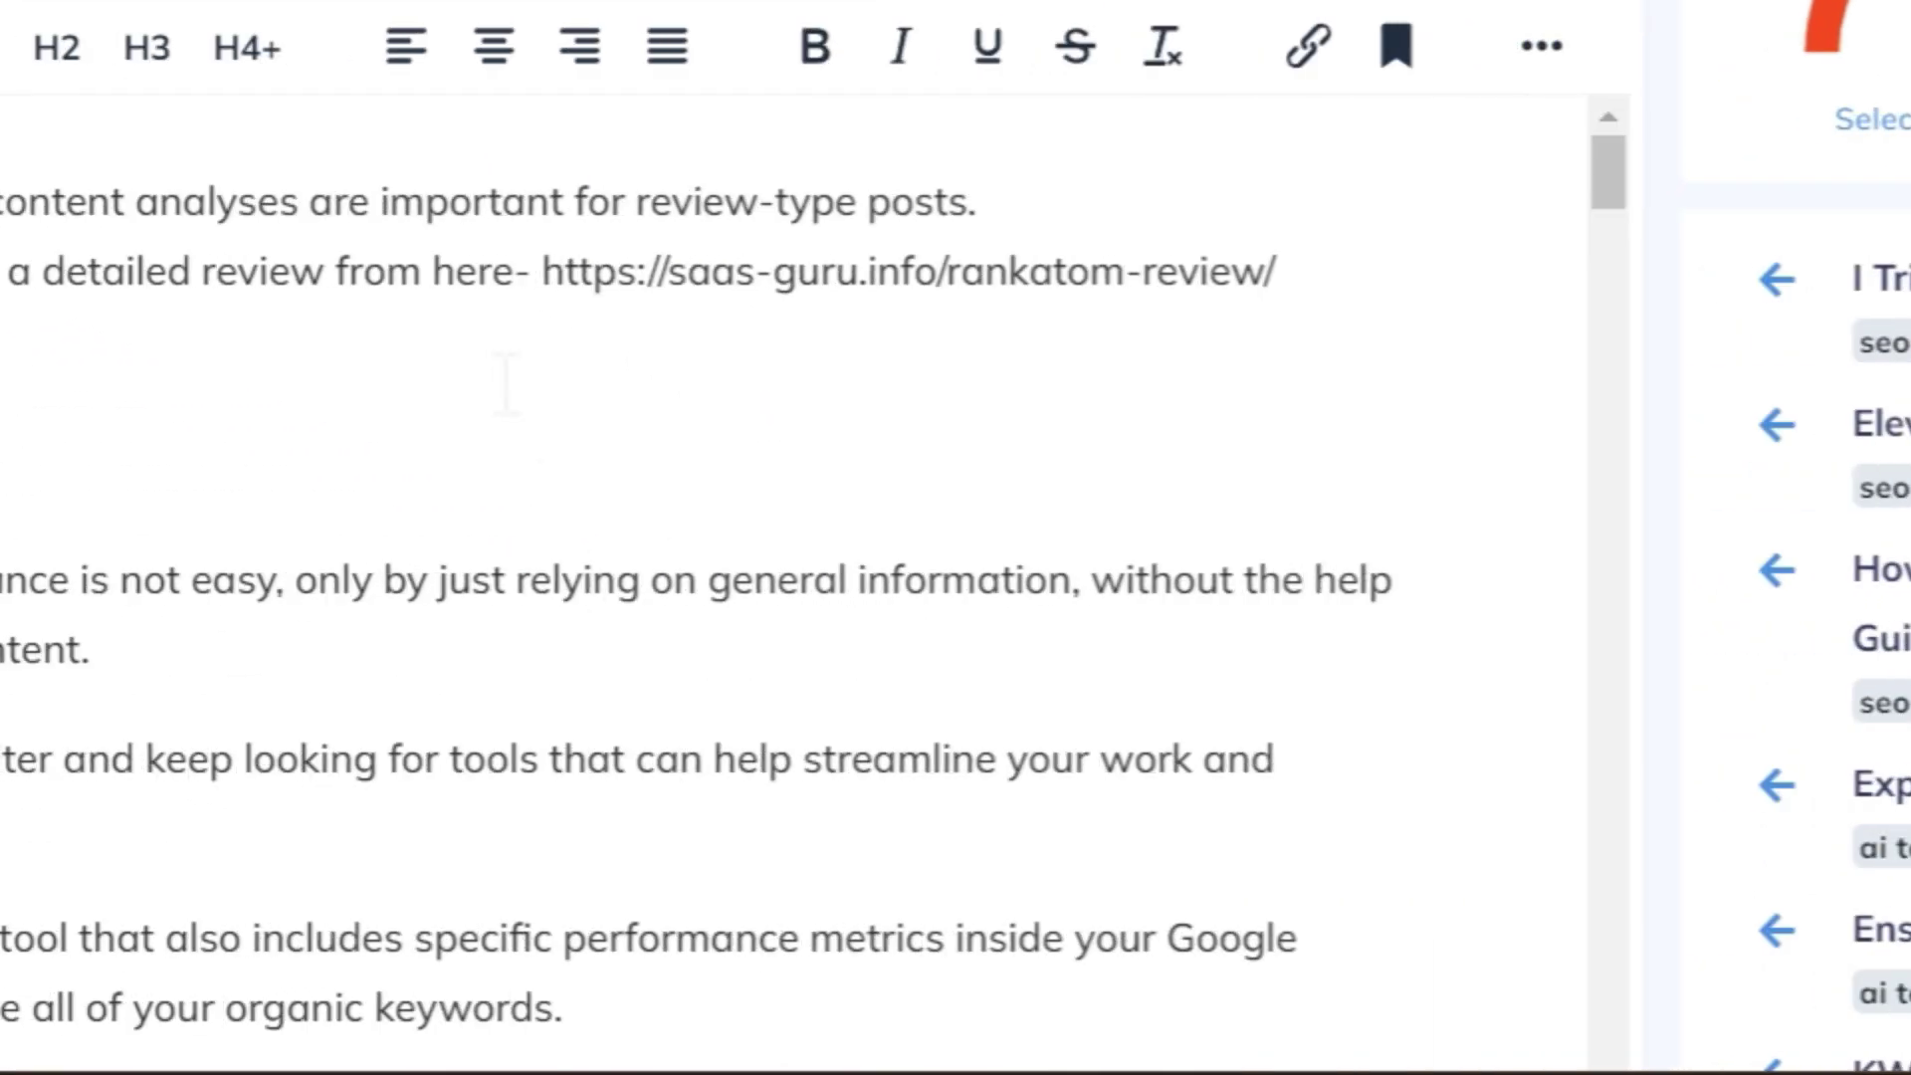
pyautogui.scroll(5, 1209, 504)
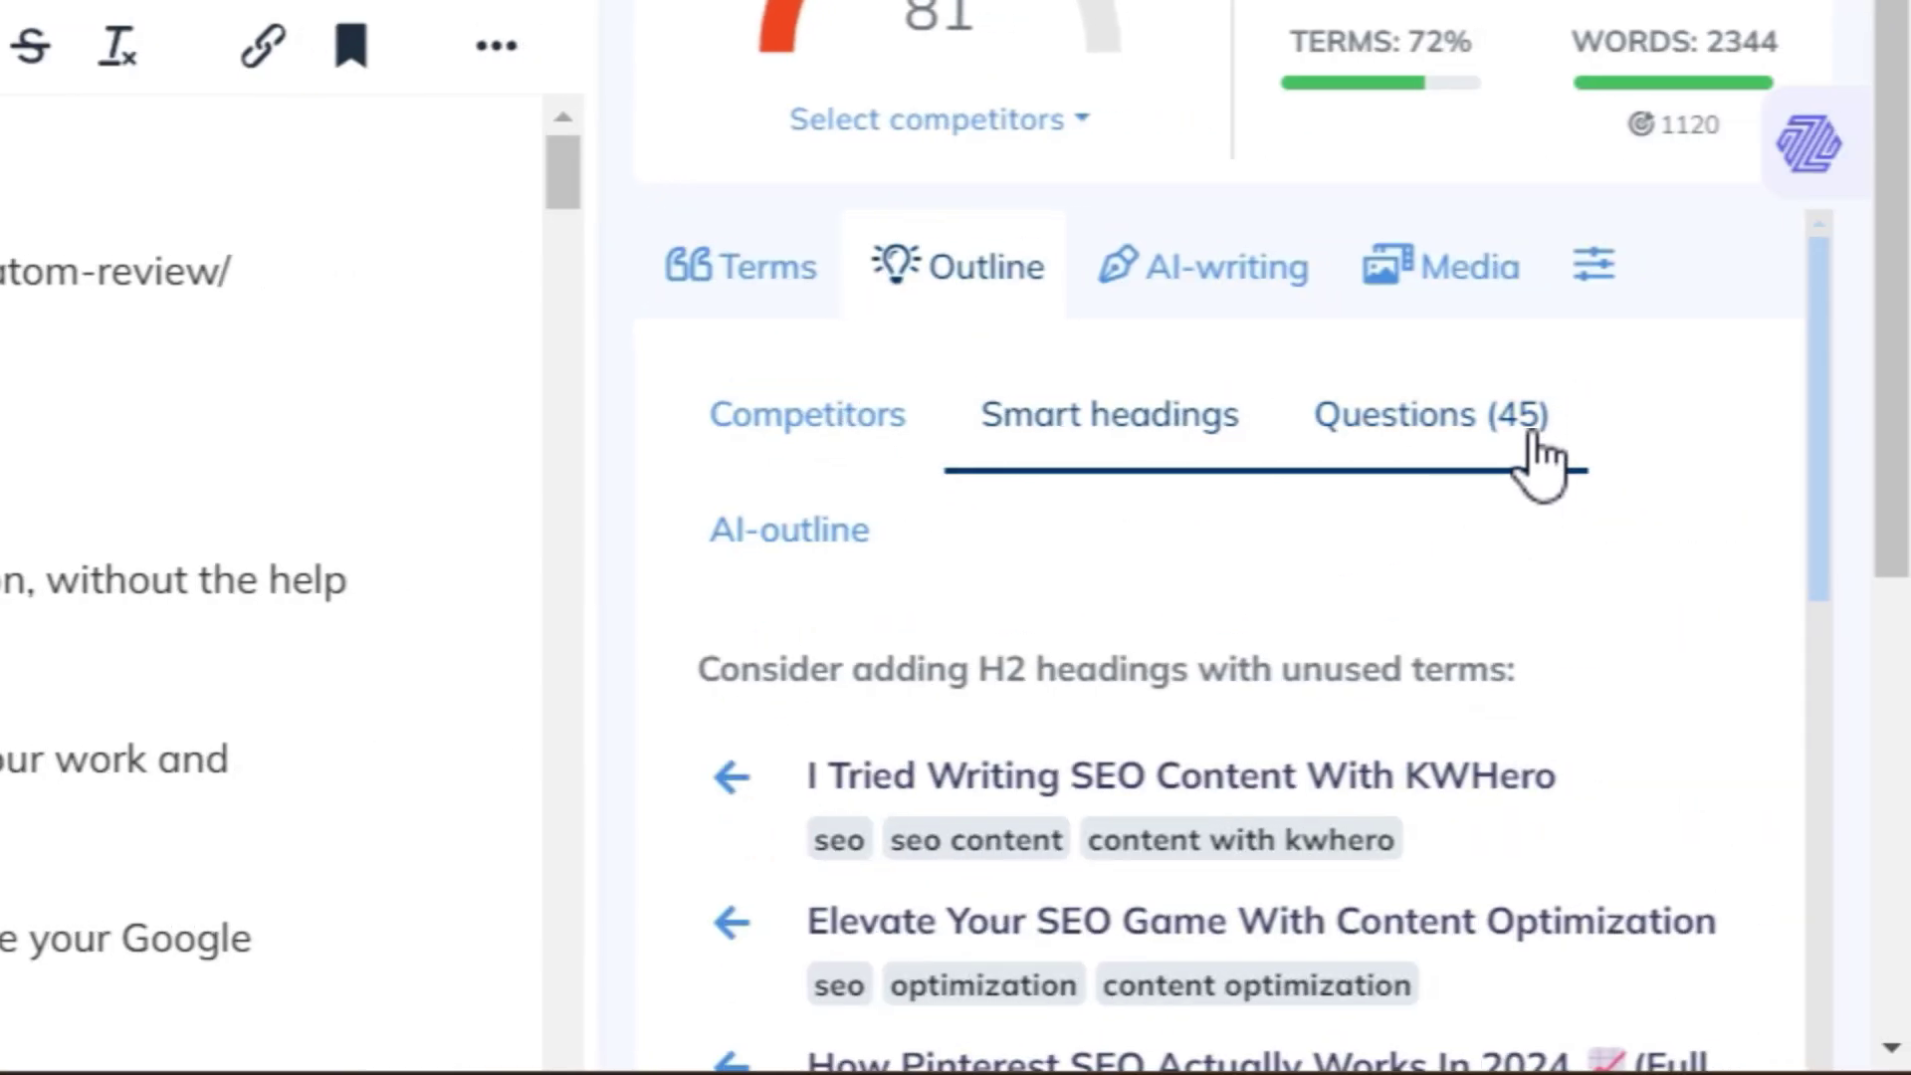
pyautogui.click(1528, 430)
pyautogui.scroll(-6, 1209, 682)
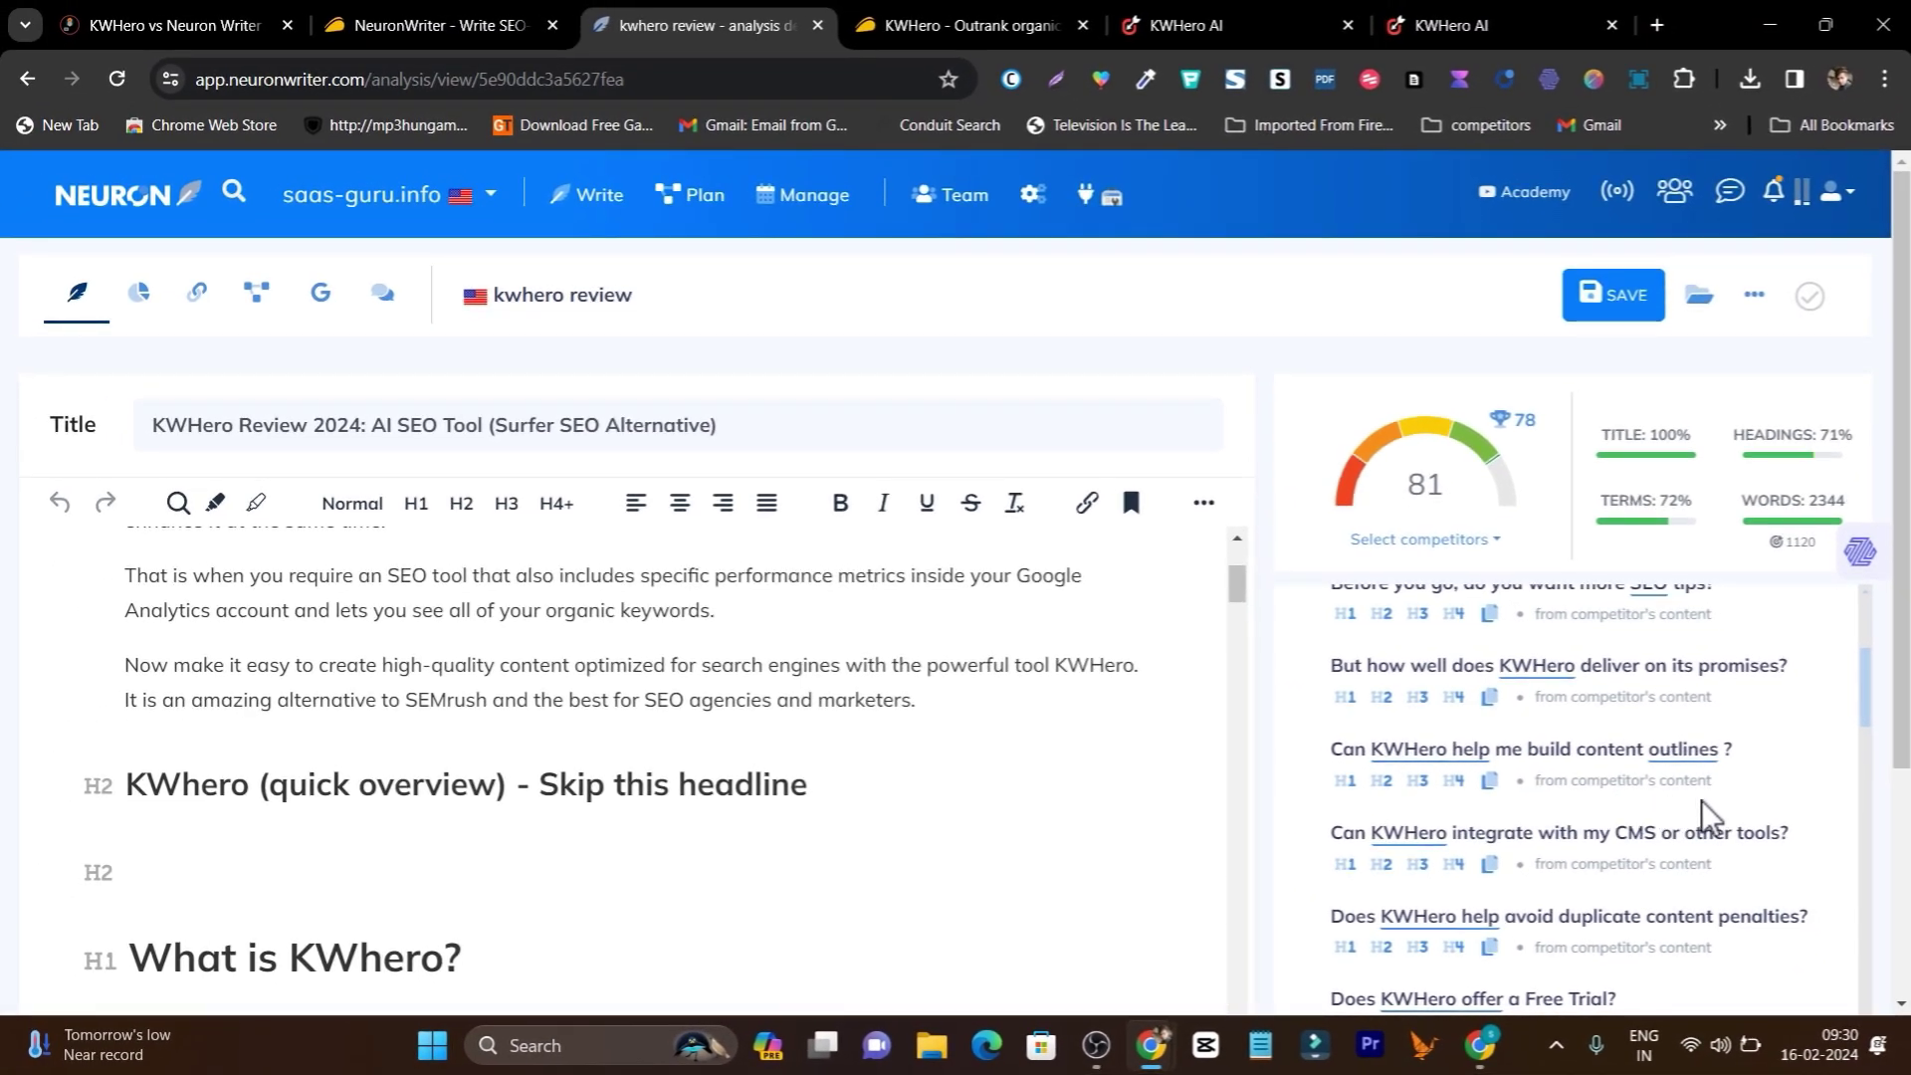
pyautogui.scroll(3, 1704, 814)
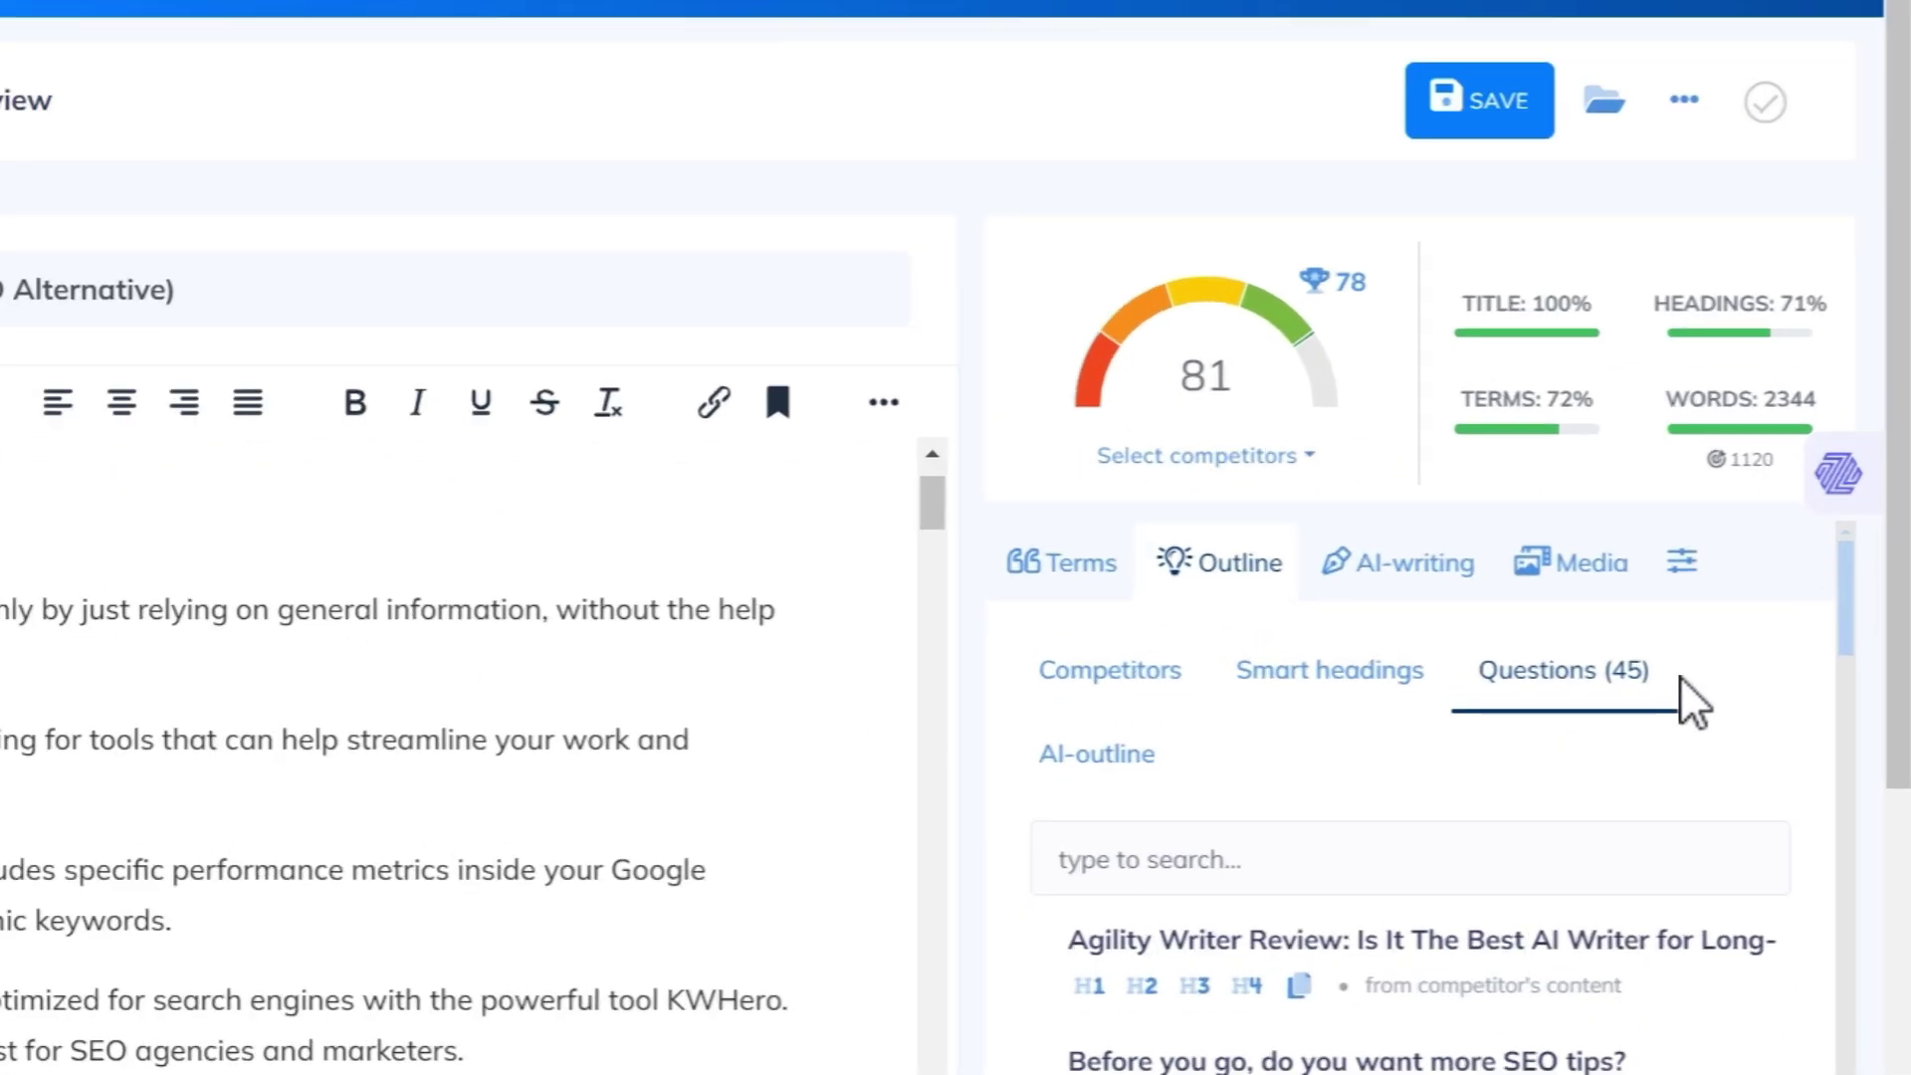
pyautogui.scroll(-10, 1689, 707)
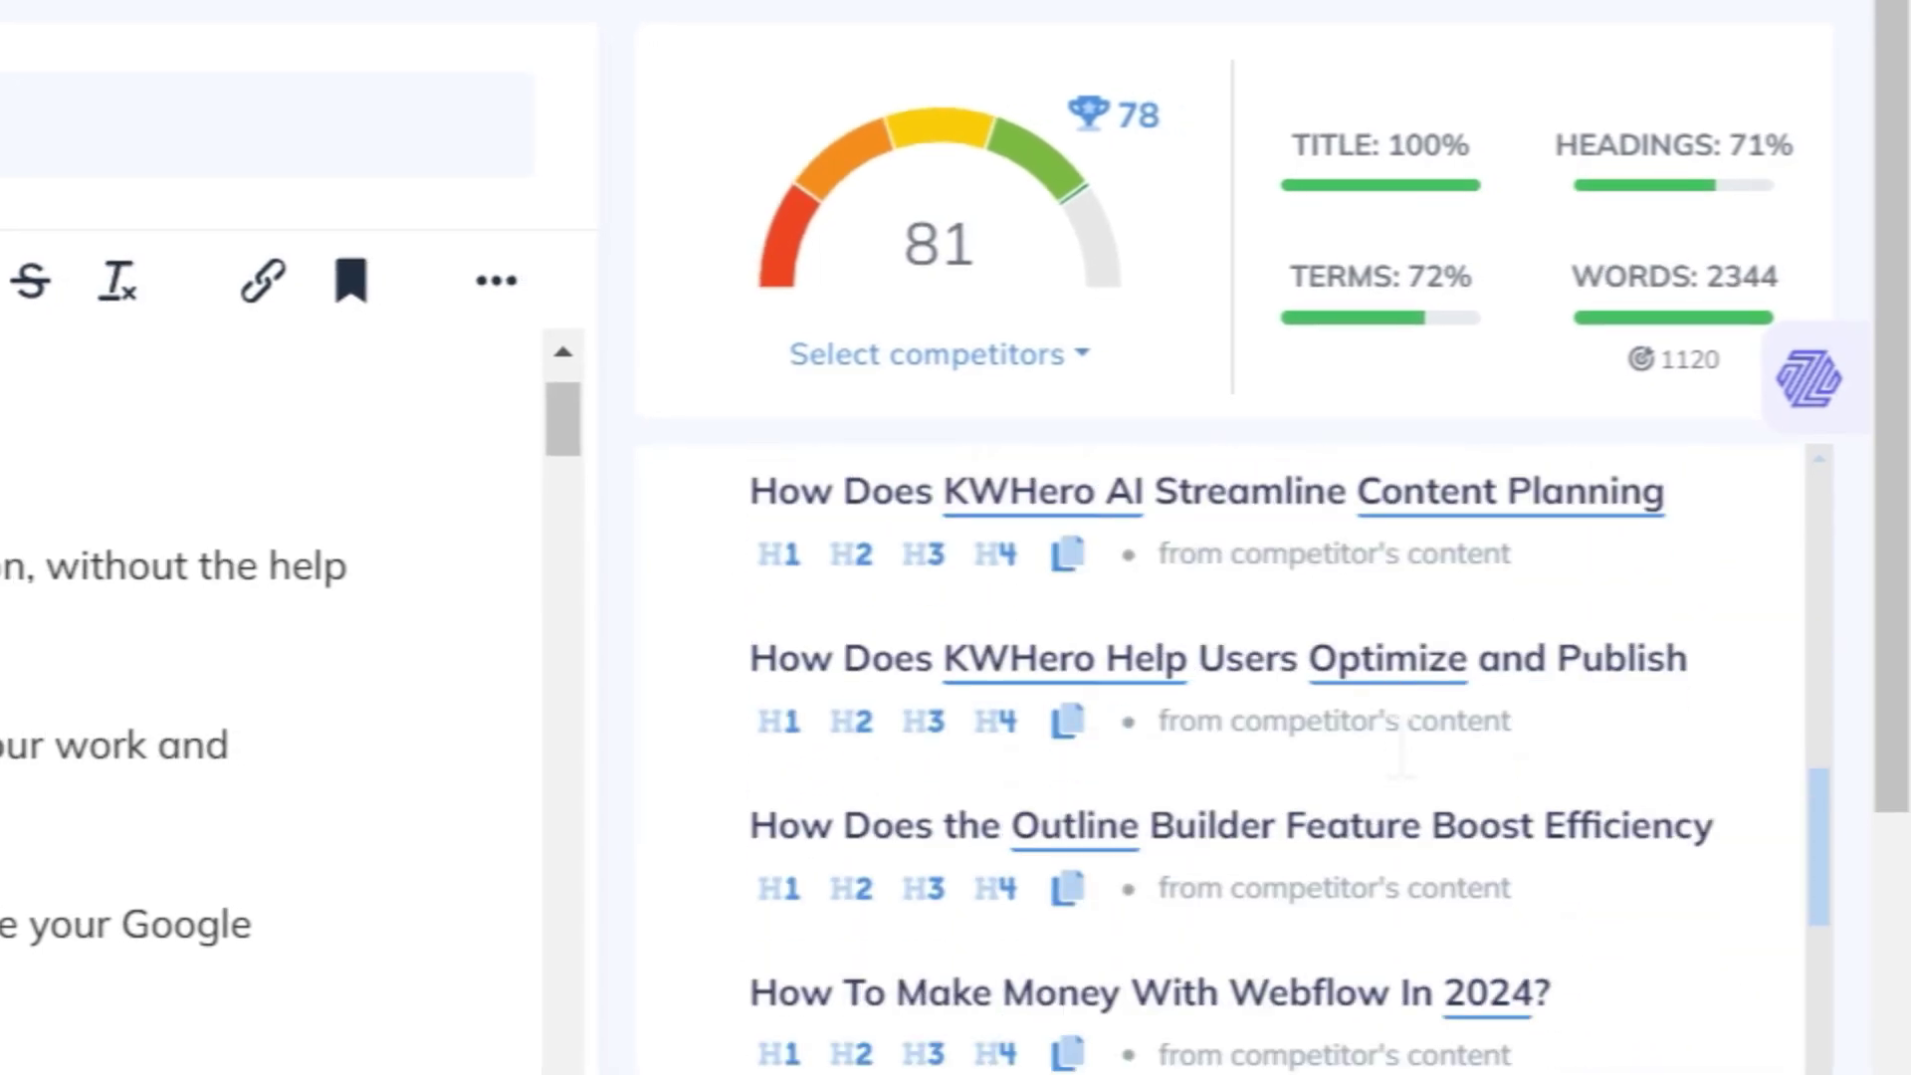
pyautogui.scroll(-1, 1403, 756)
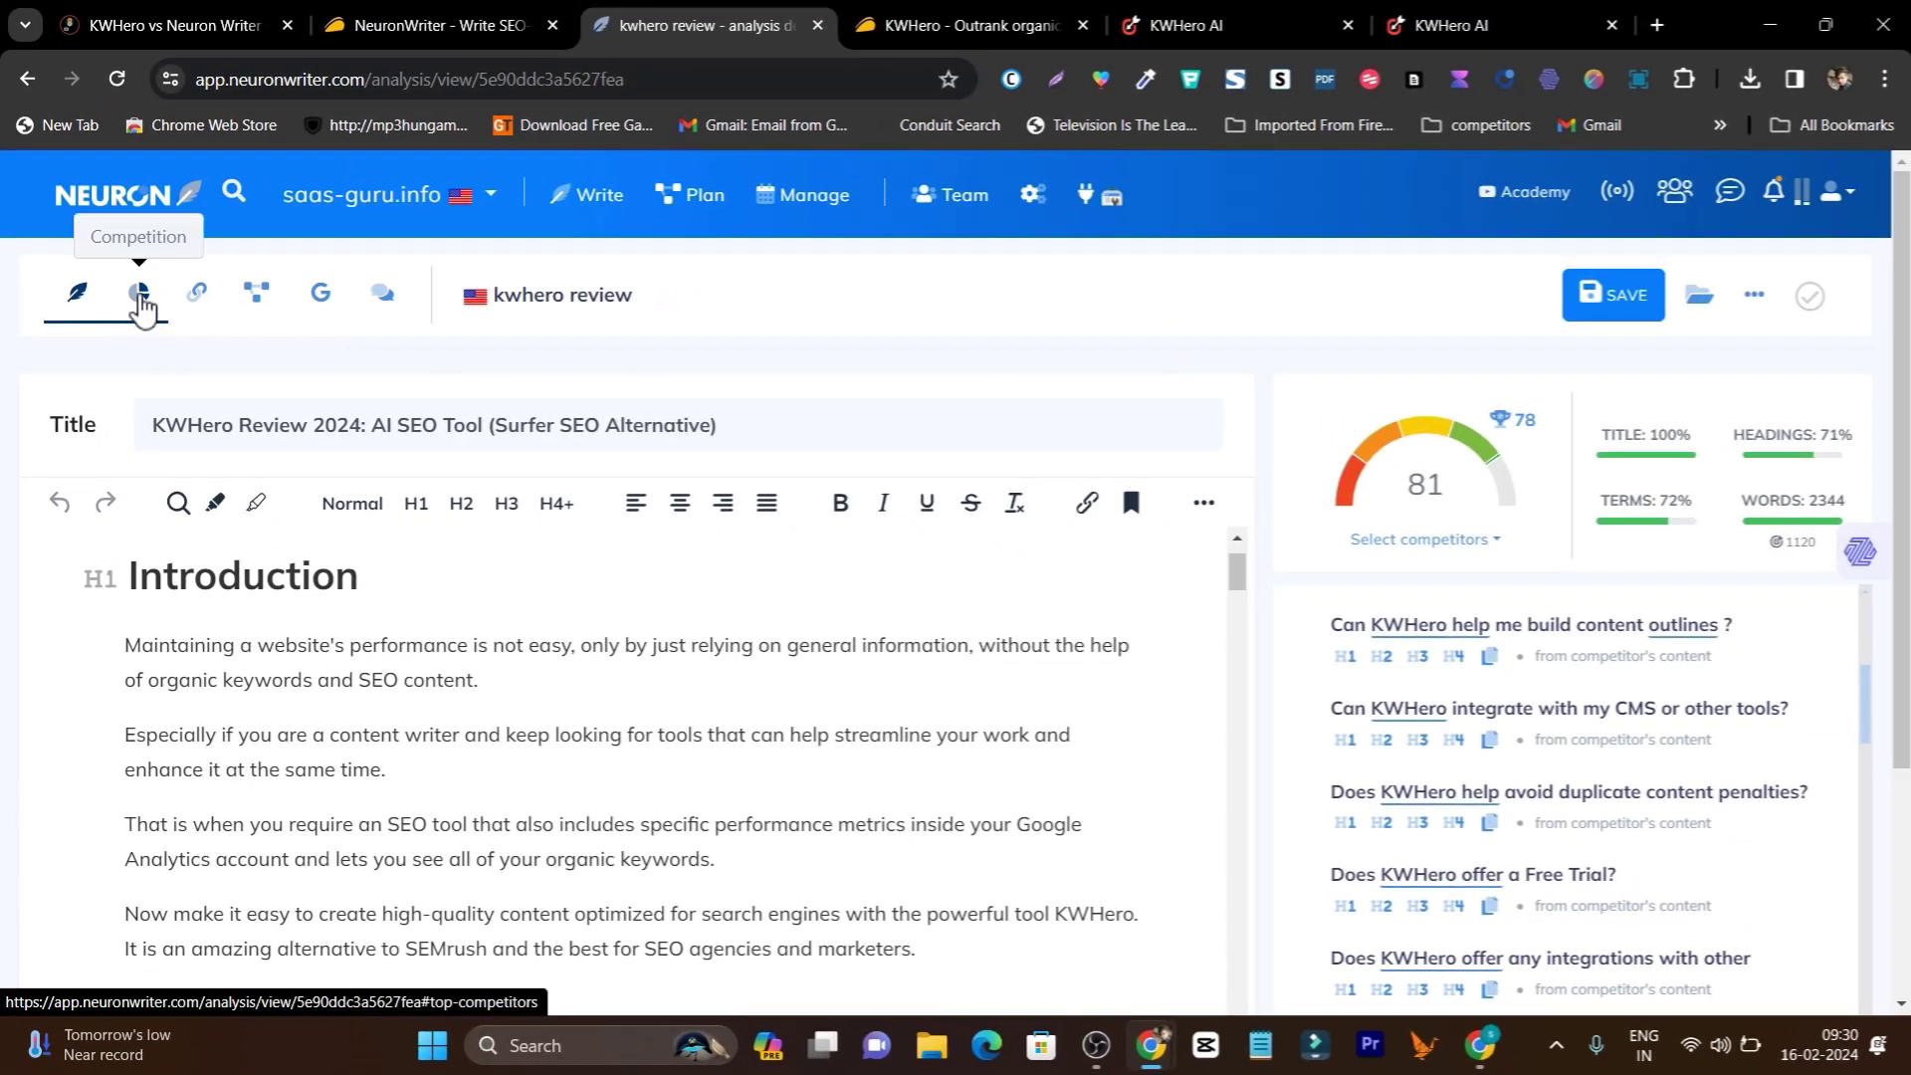
# Step: Open the competition analysis and review competitors' heading structure and parameter breakdown
pyautogui.click(121, 304)
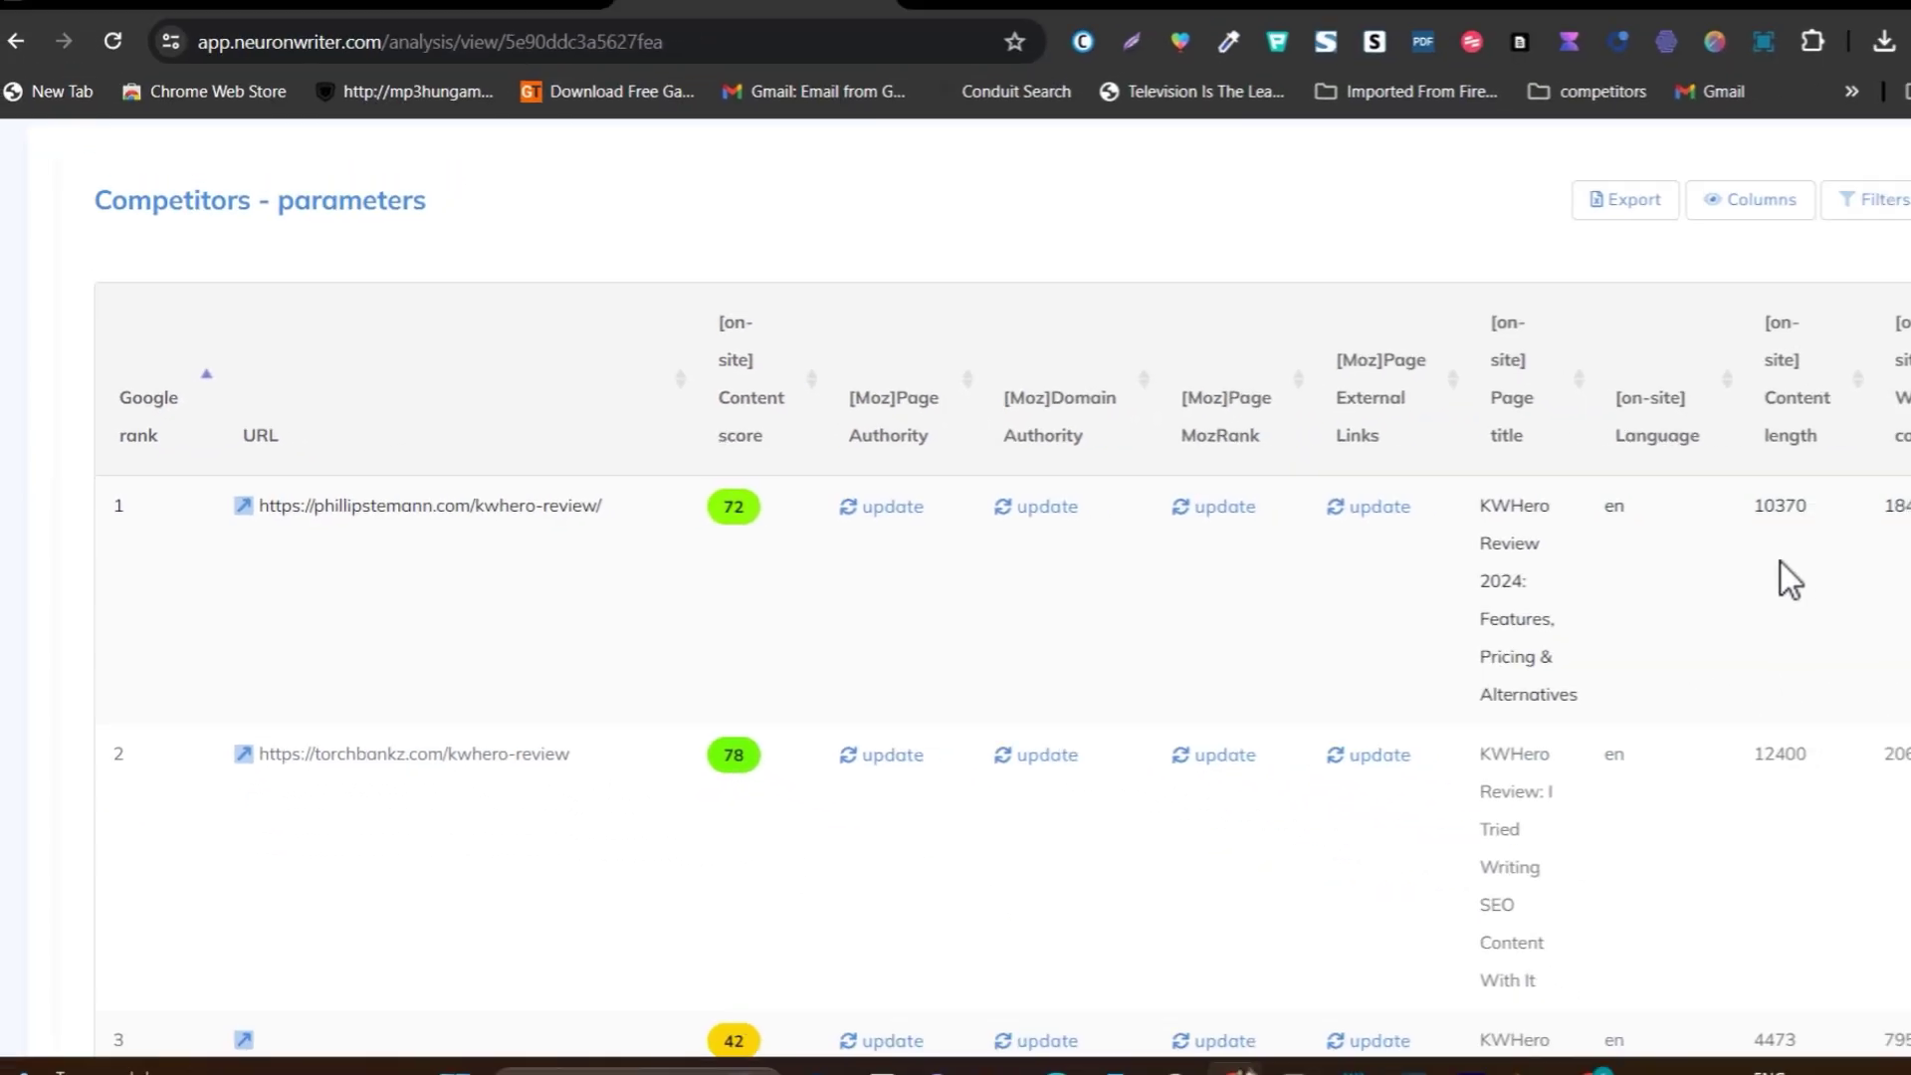
pyautogui.scroll(7, 655, 463)
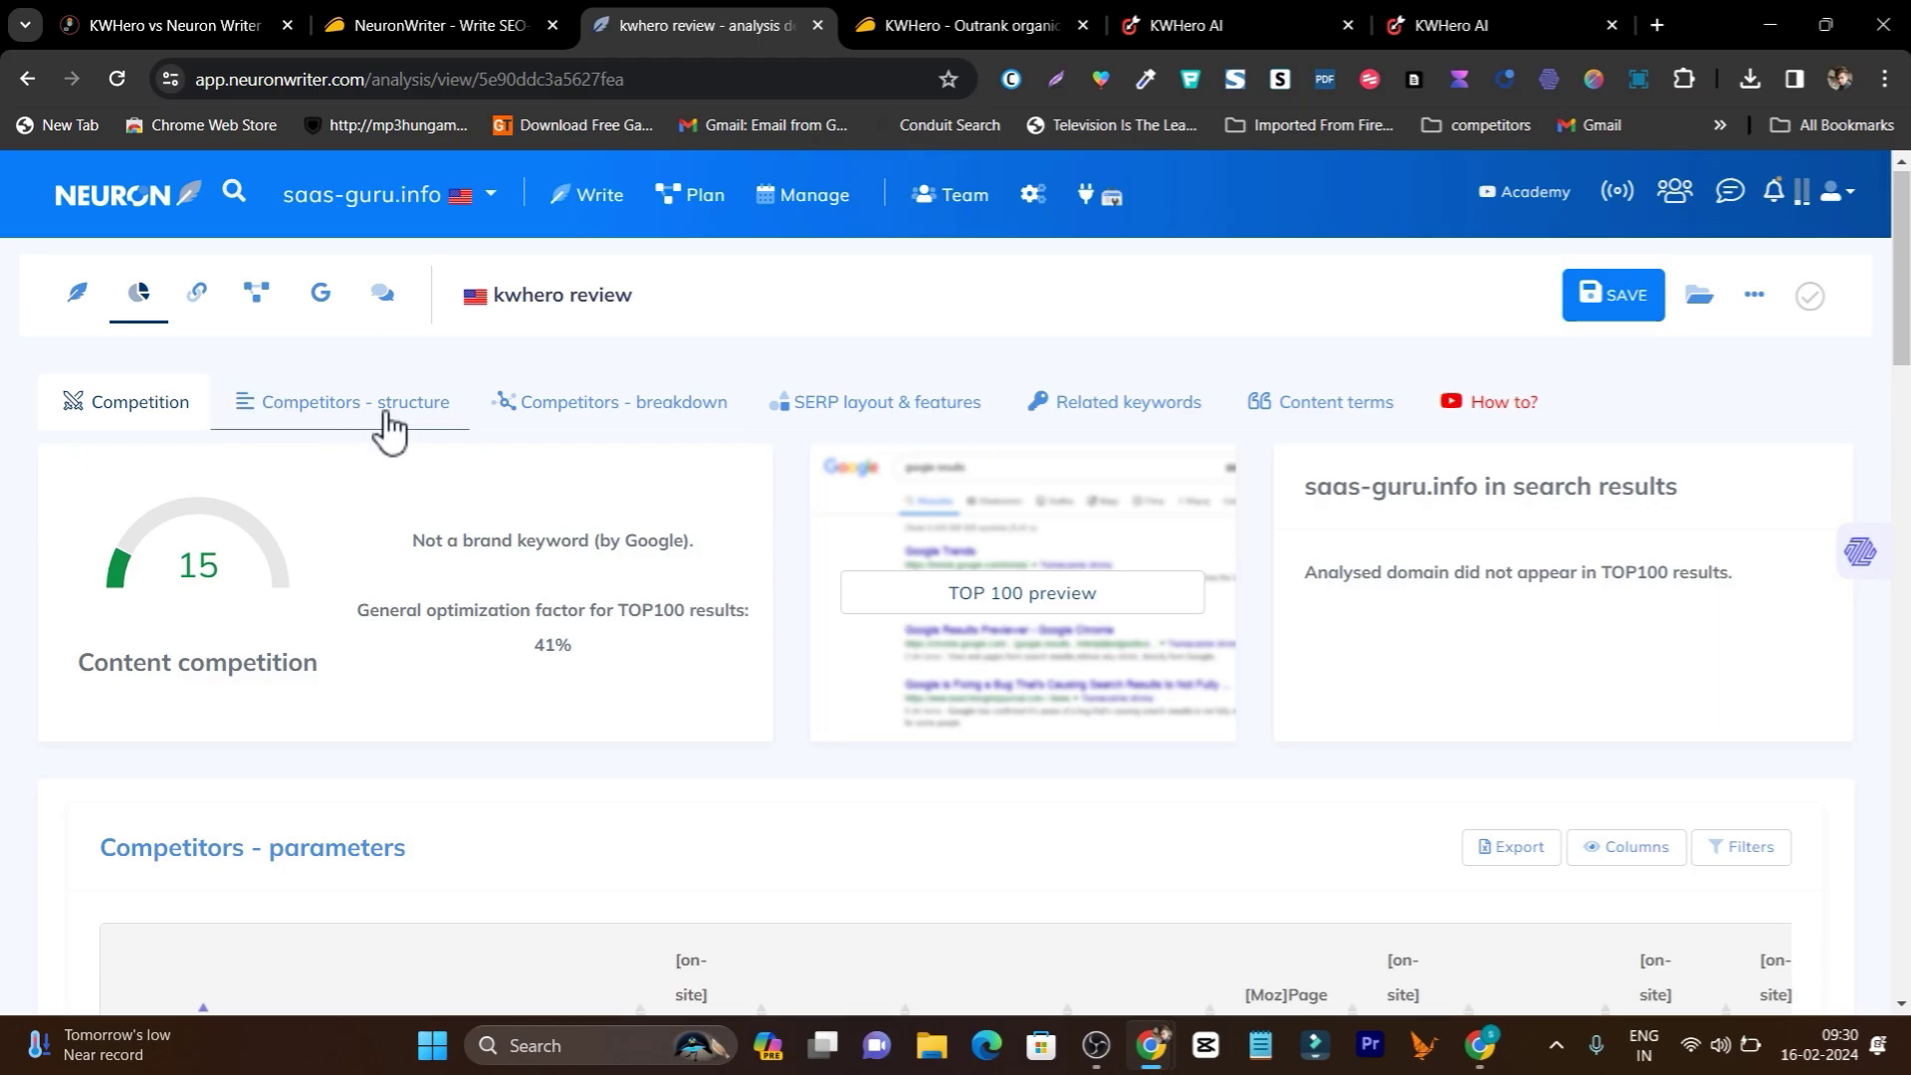
pyautogui.click(378, 439)
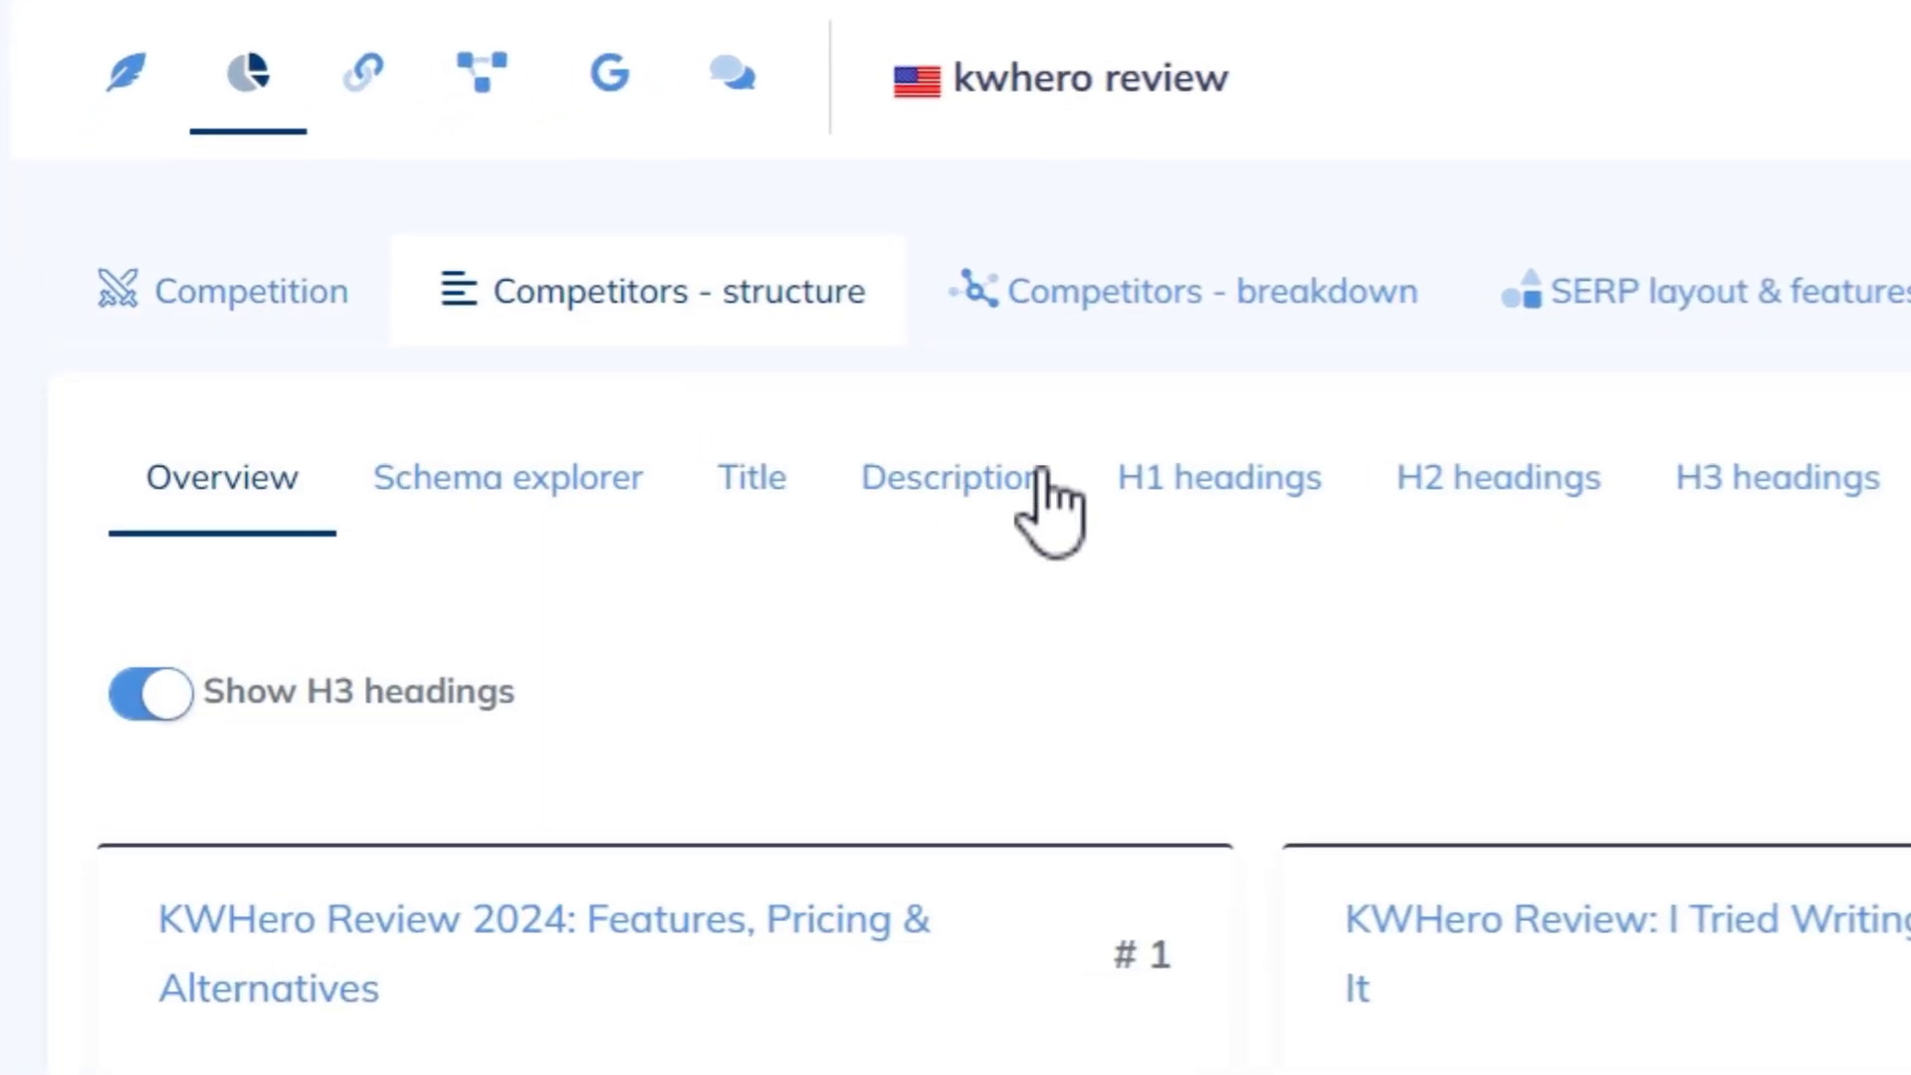
pyautogui.scroll(-5, 682, 622)
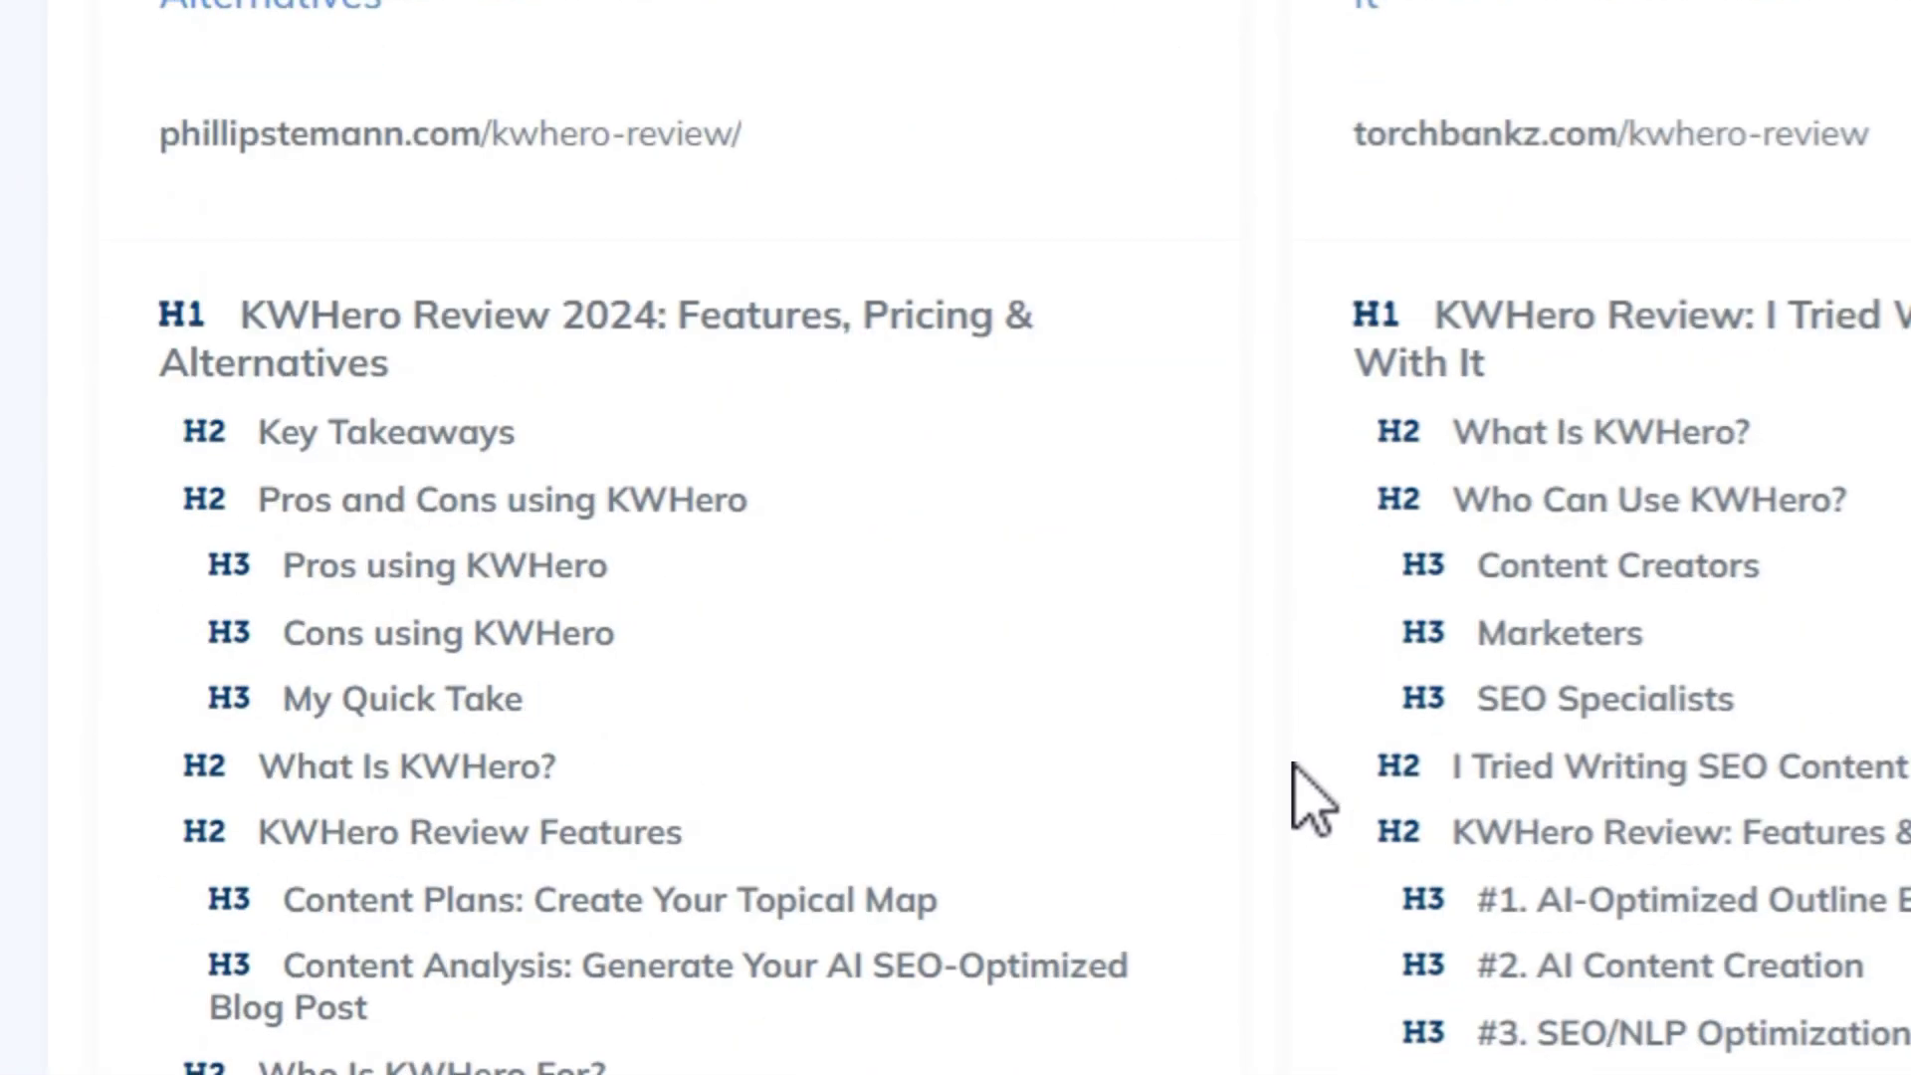
pyautogui.scroll(-3, 1310, 797)
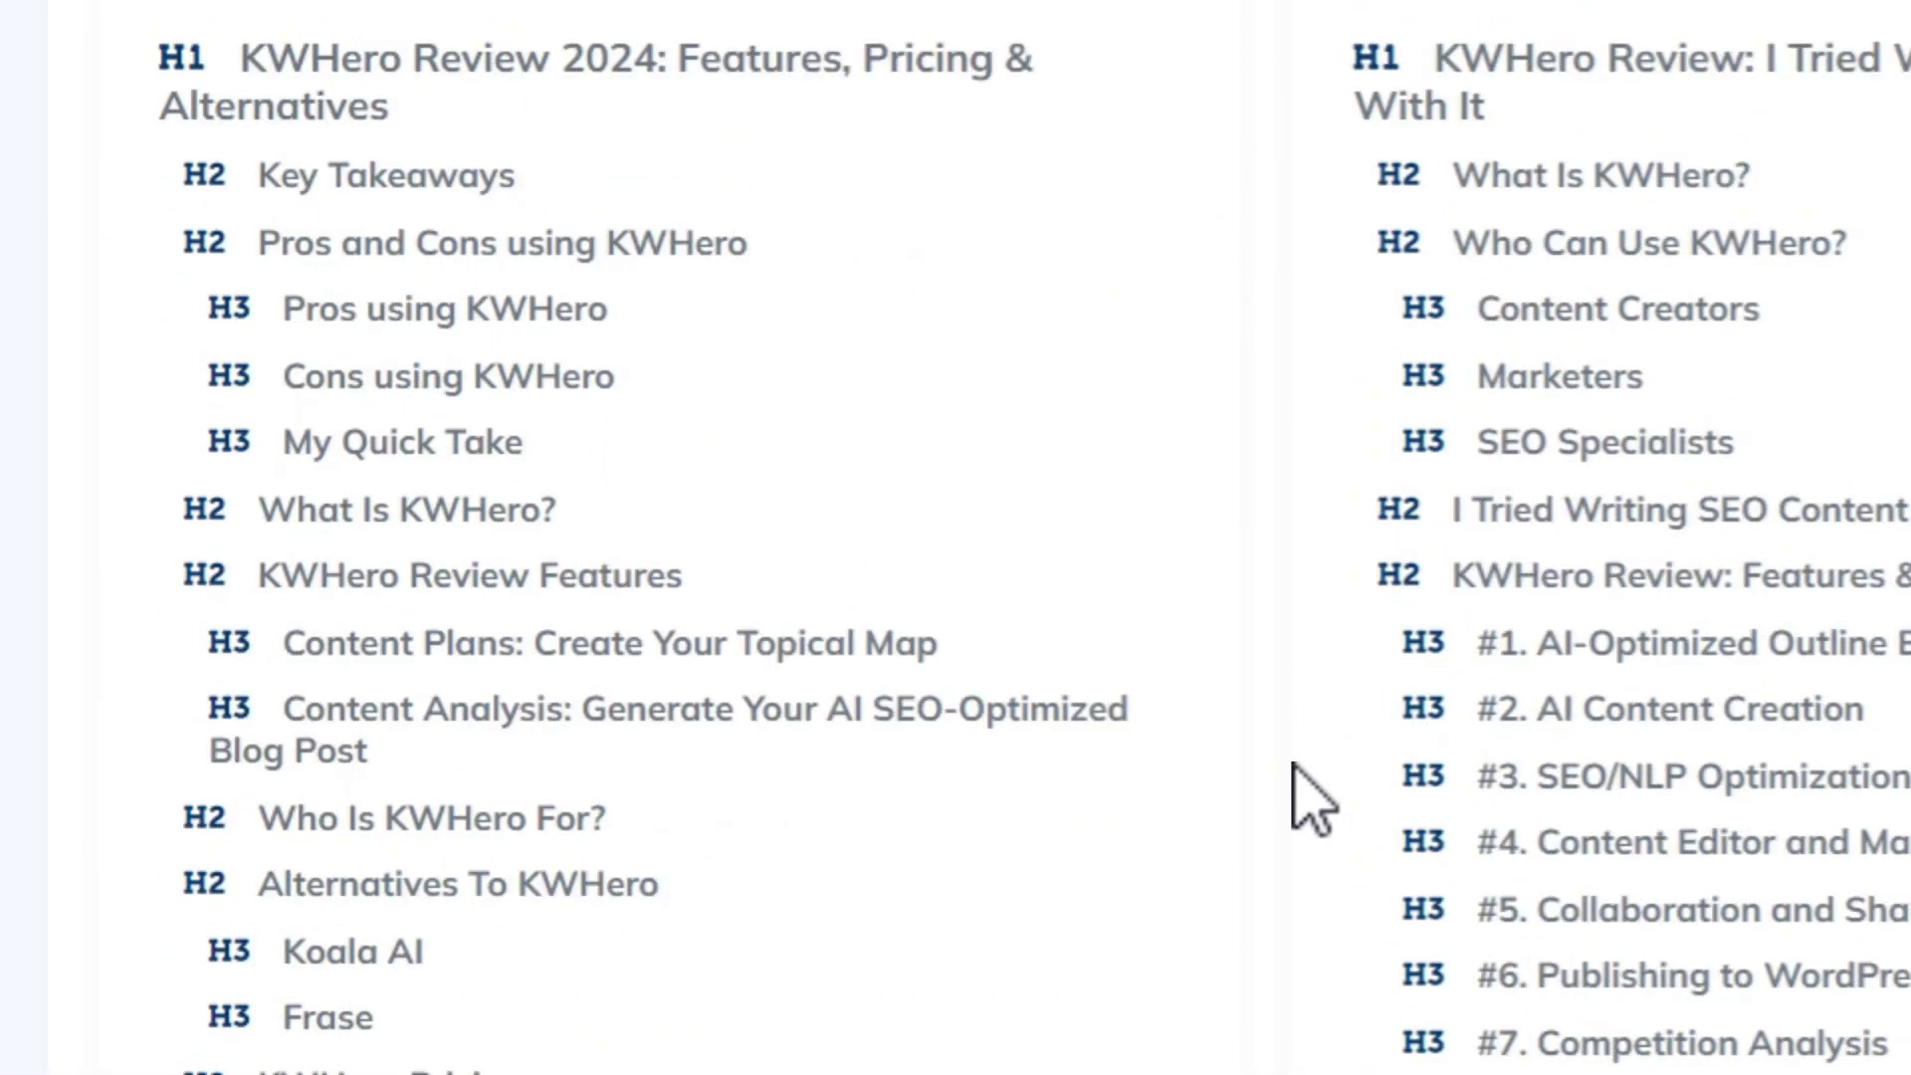
pyautogui.scroll(10, 1310, 796)
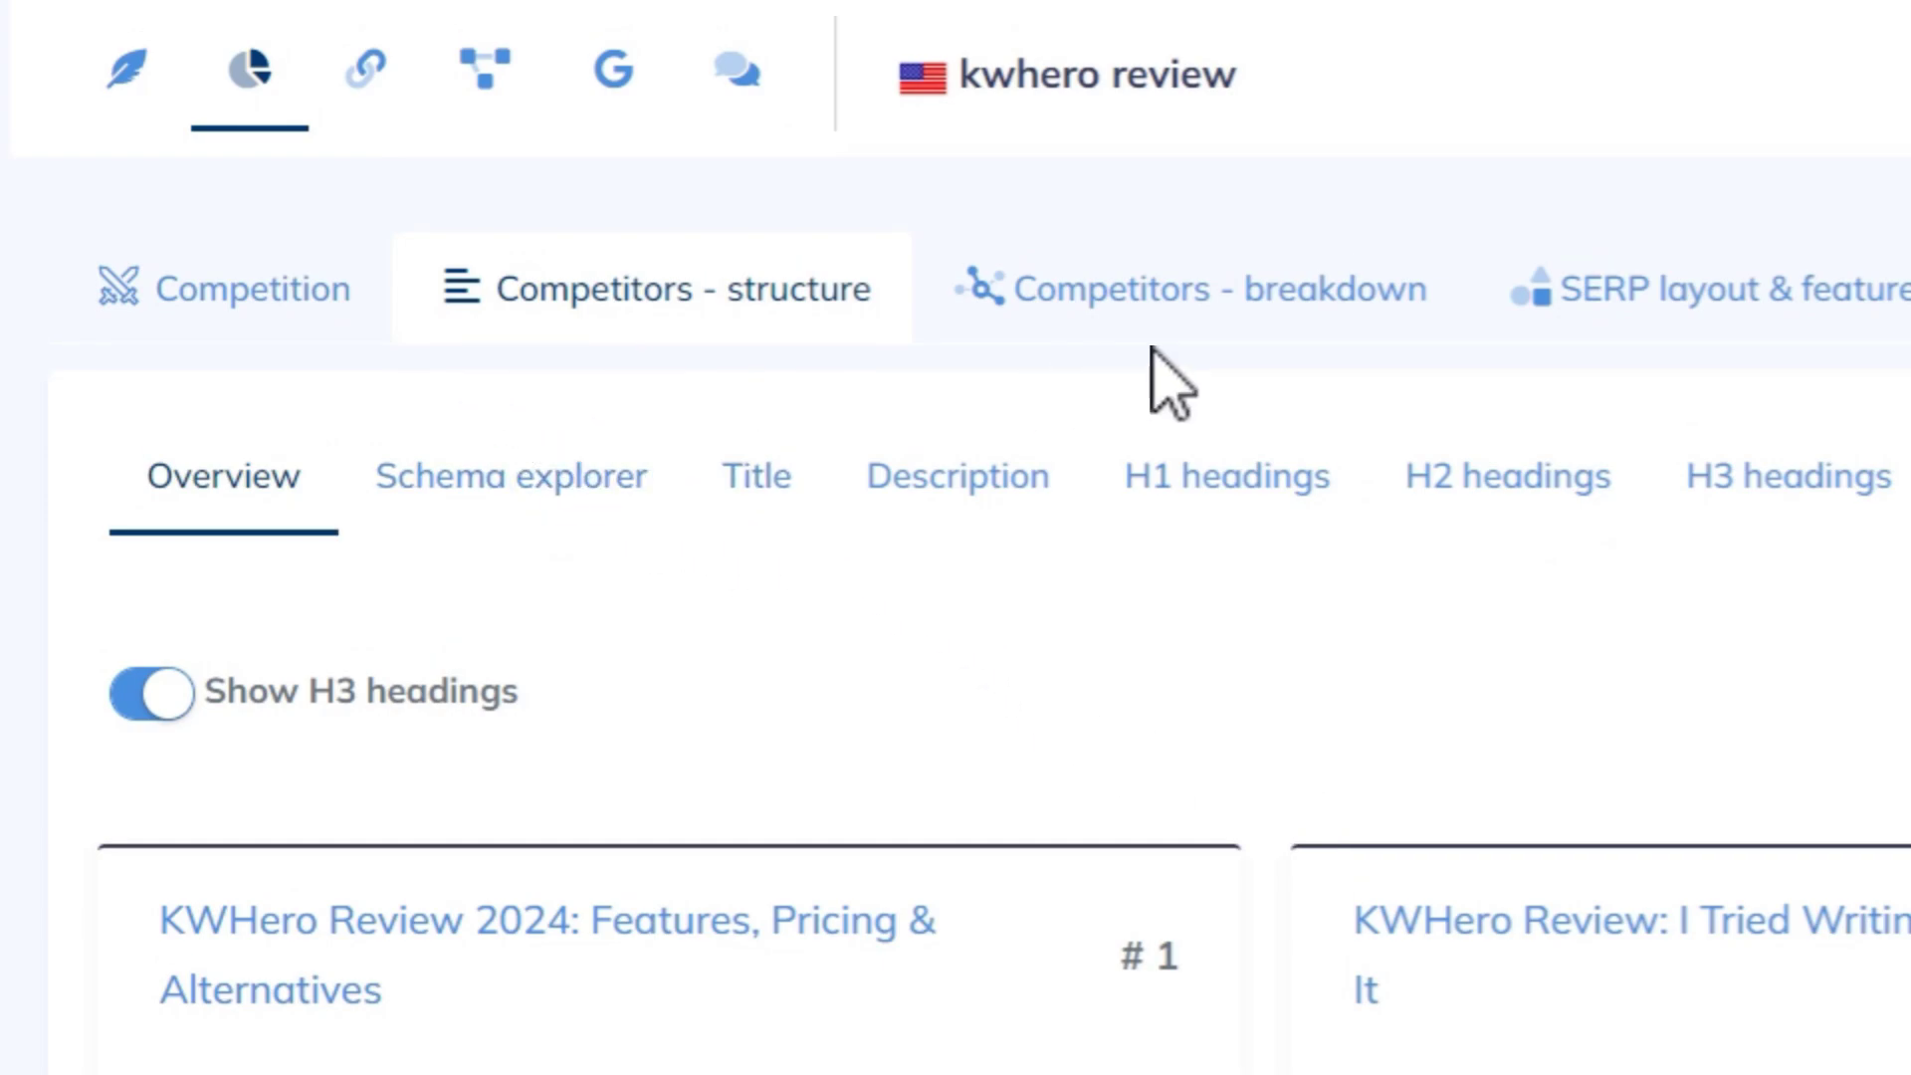
pyautogui.click(1324, 328)
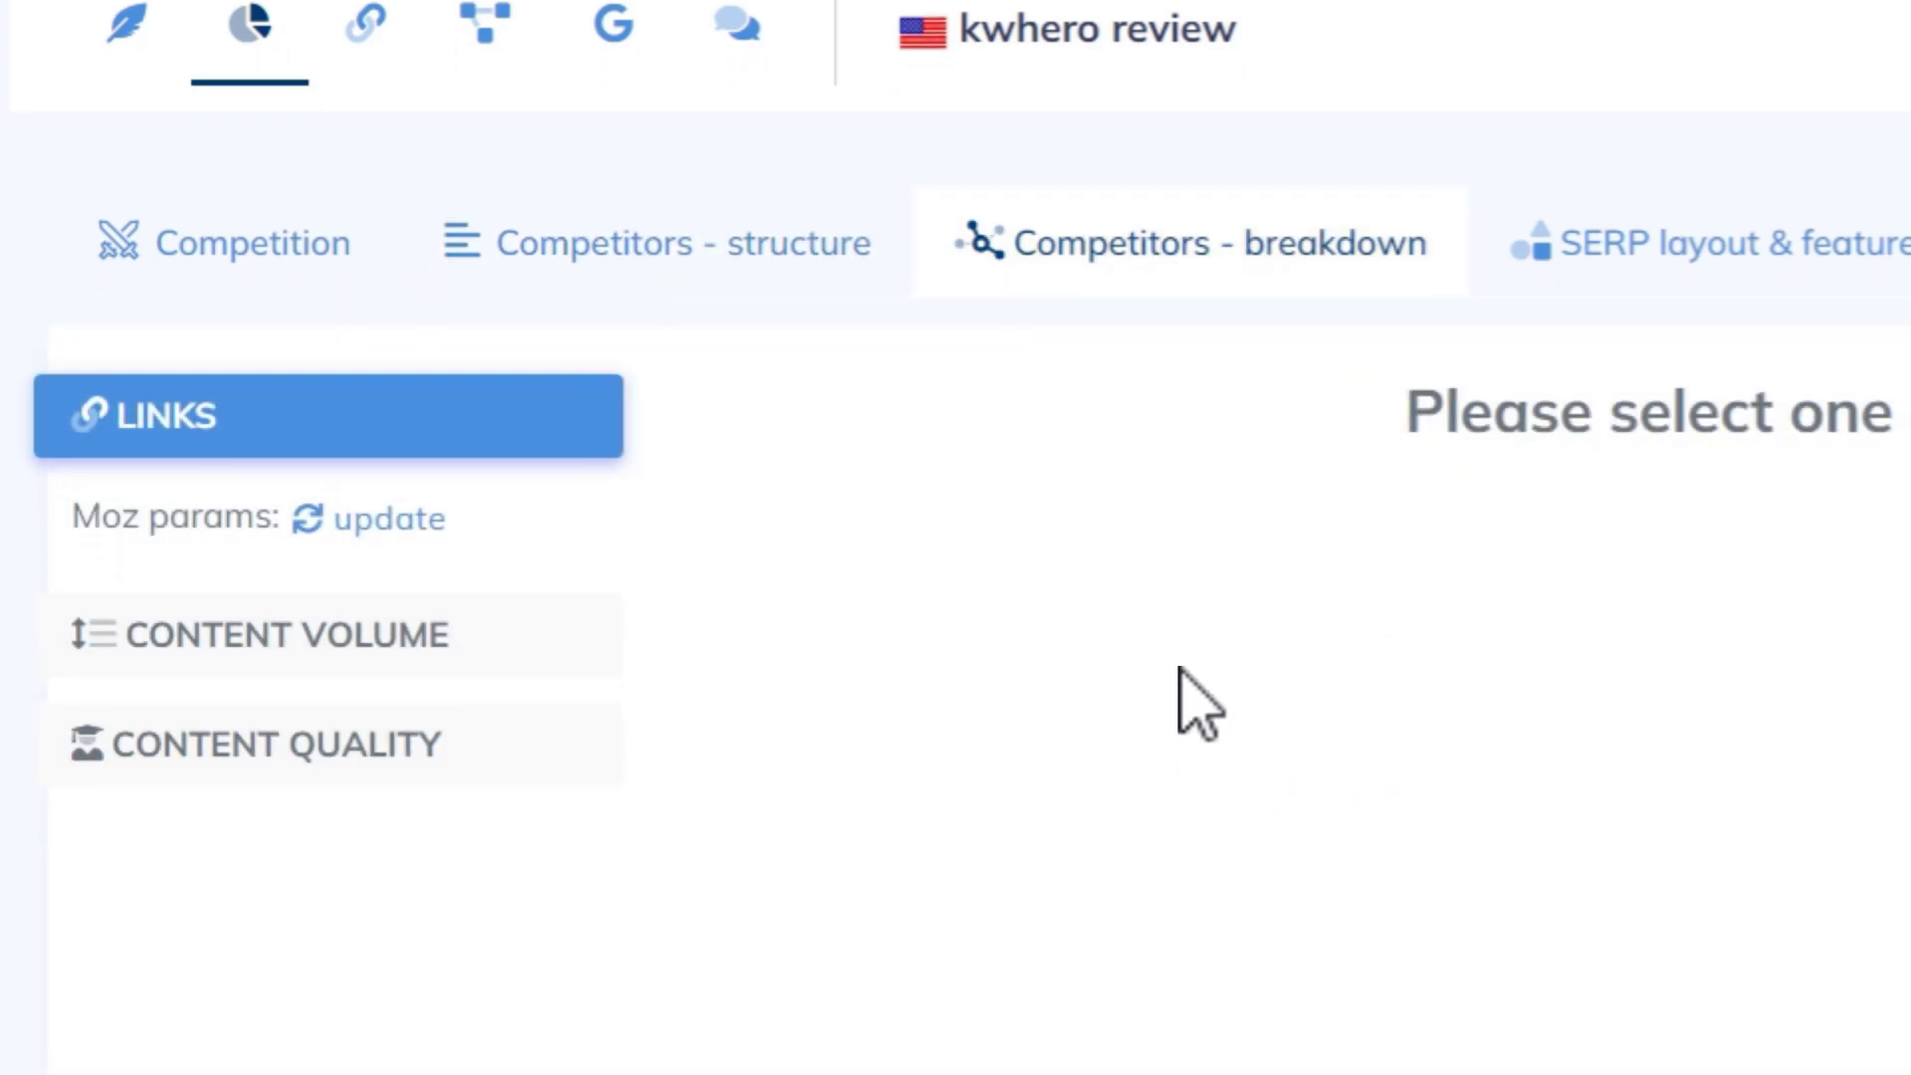
# Step: Check the SERP layout, related keywords with similarity scores, and the content terms list
pyautogui.click(1119, 279)
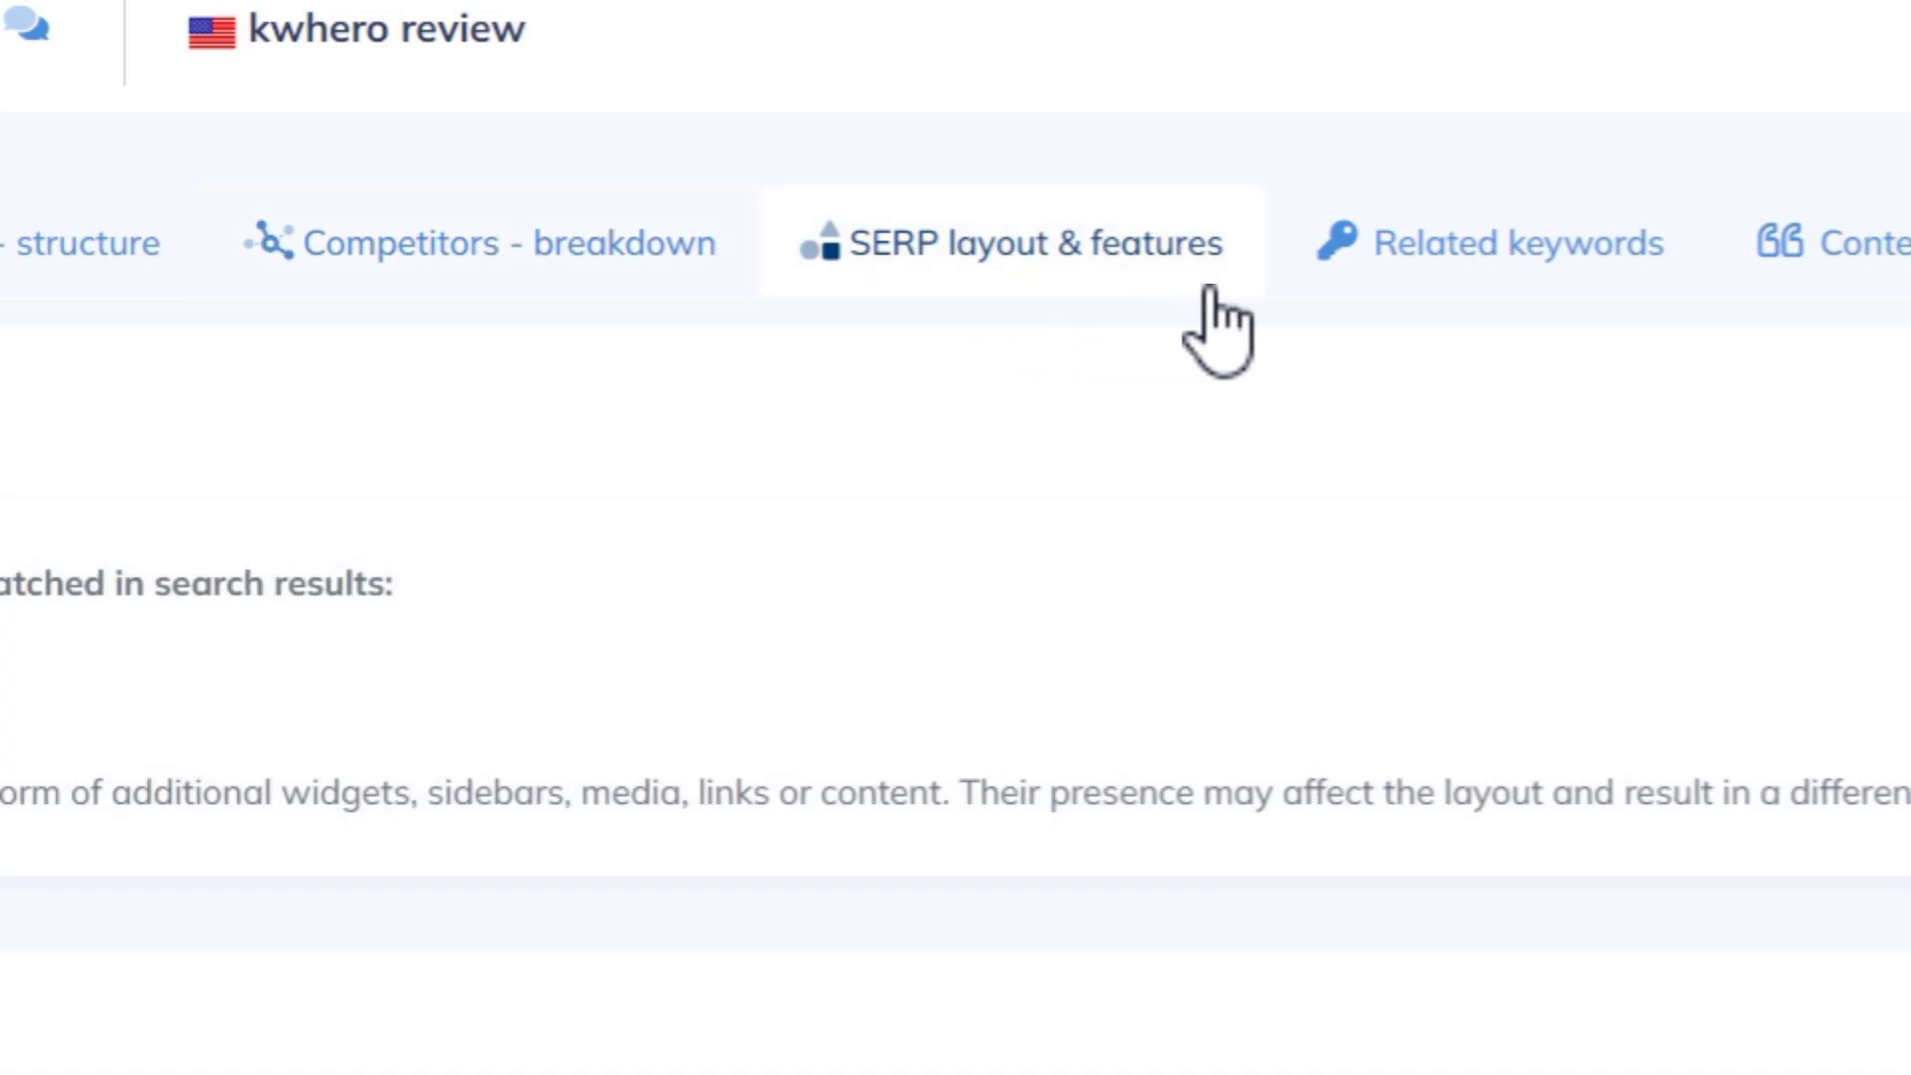
pyautogui.click(1427, 274)
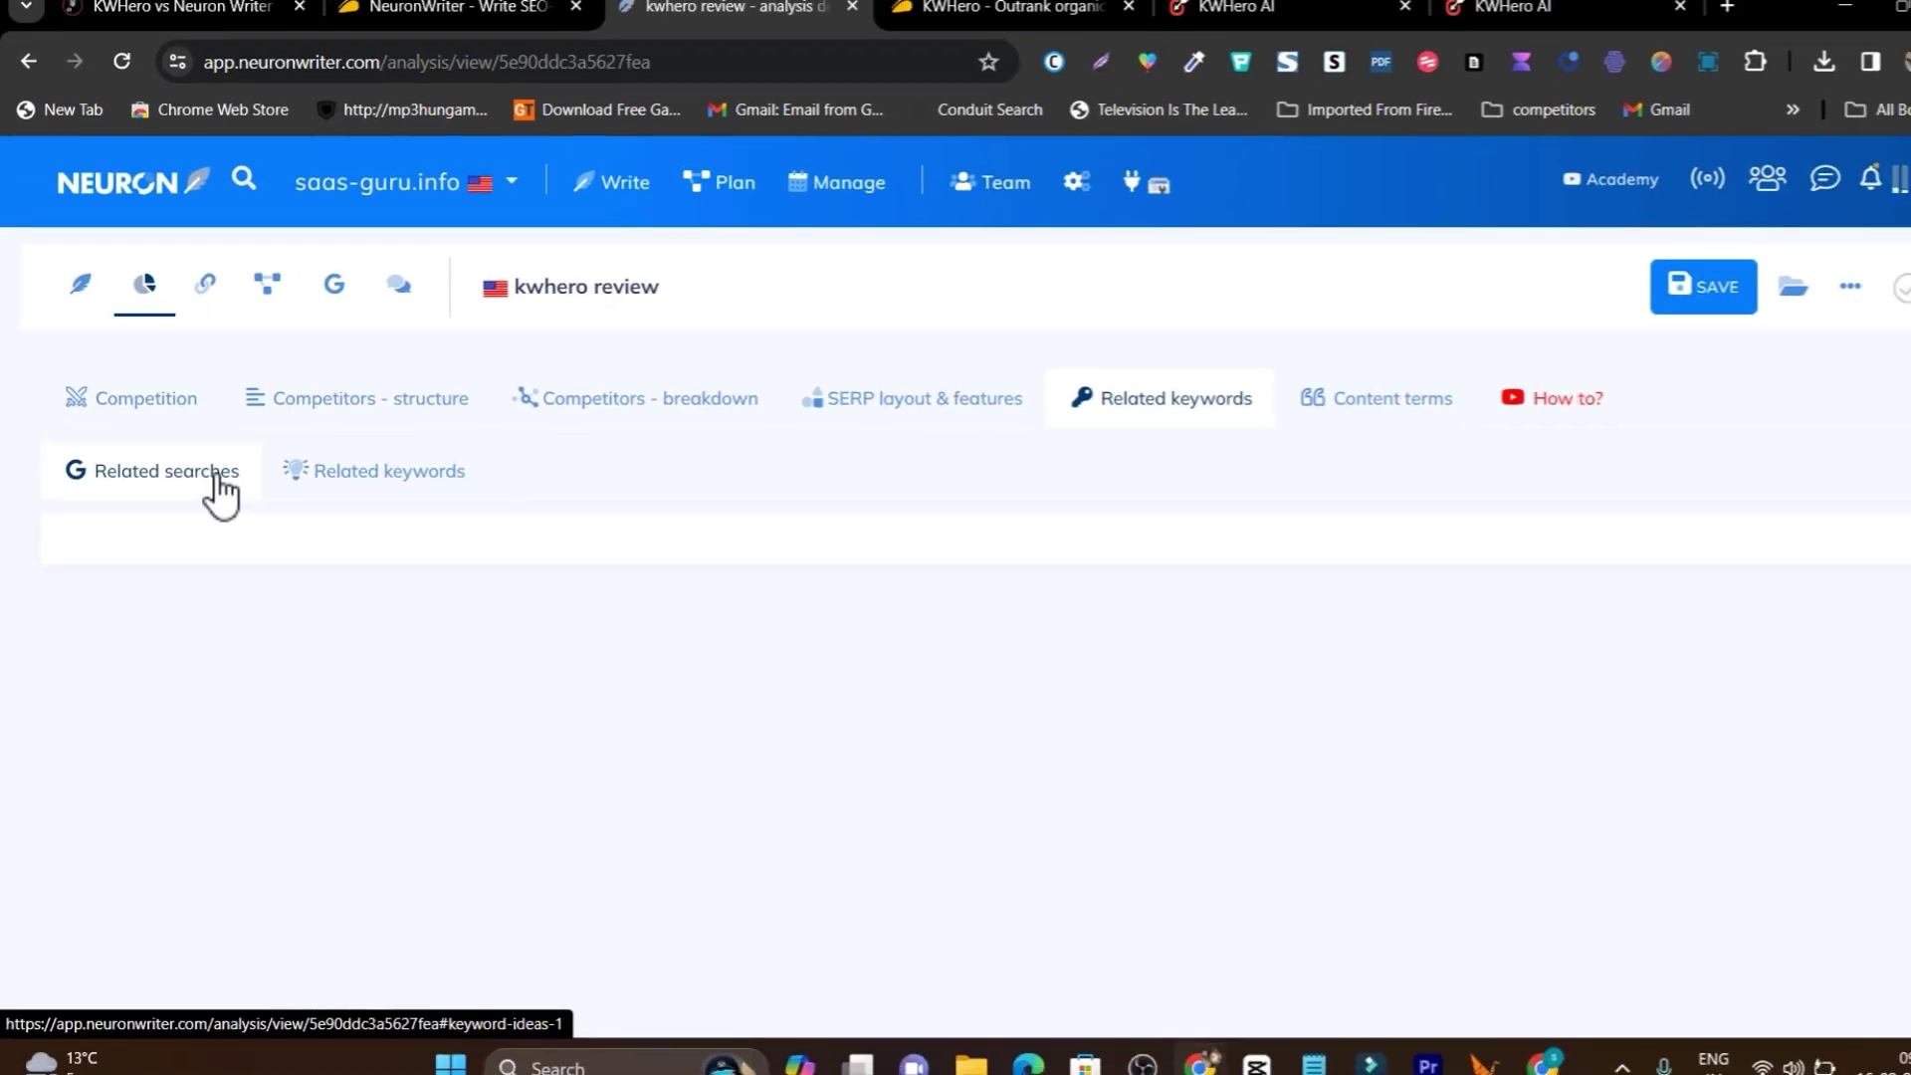
pyautogui.click(370, 483)
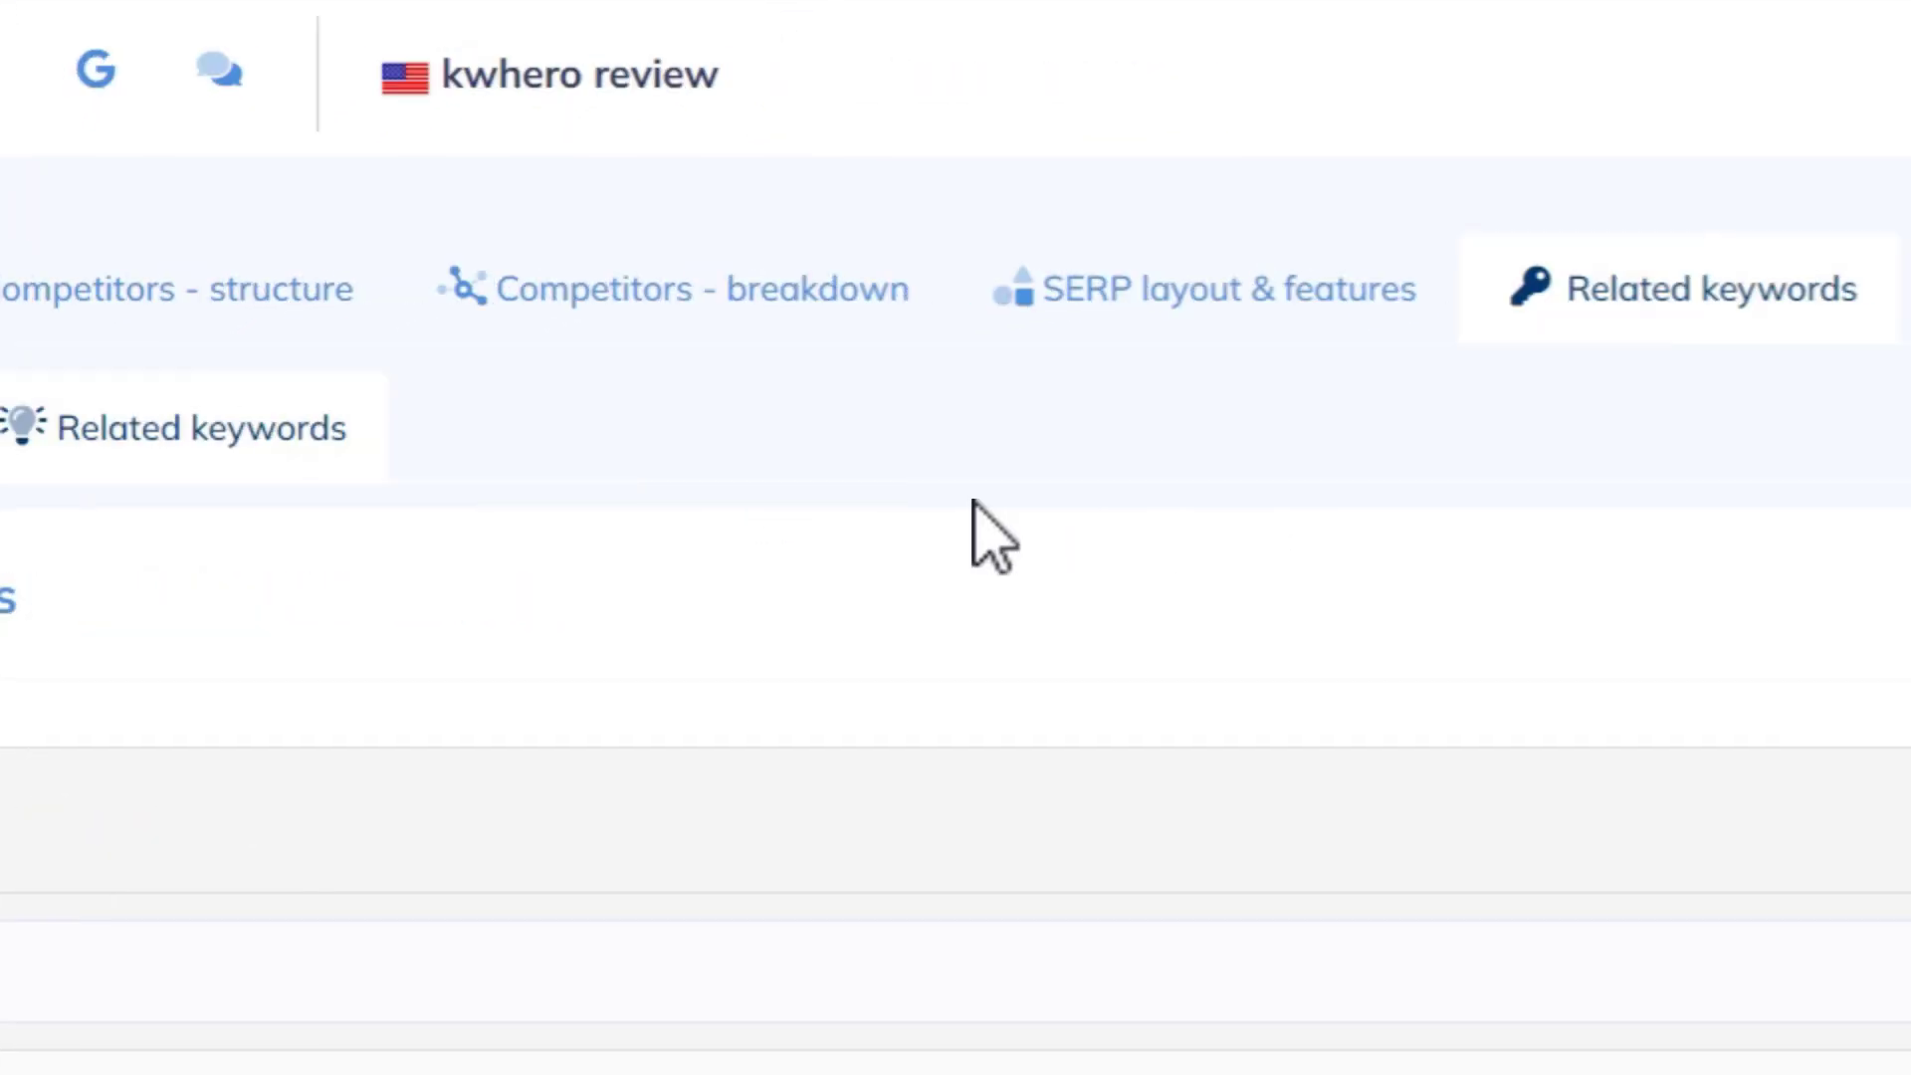
pyautogui.click(762, 323)
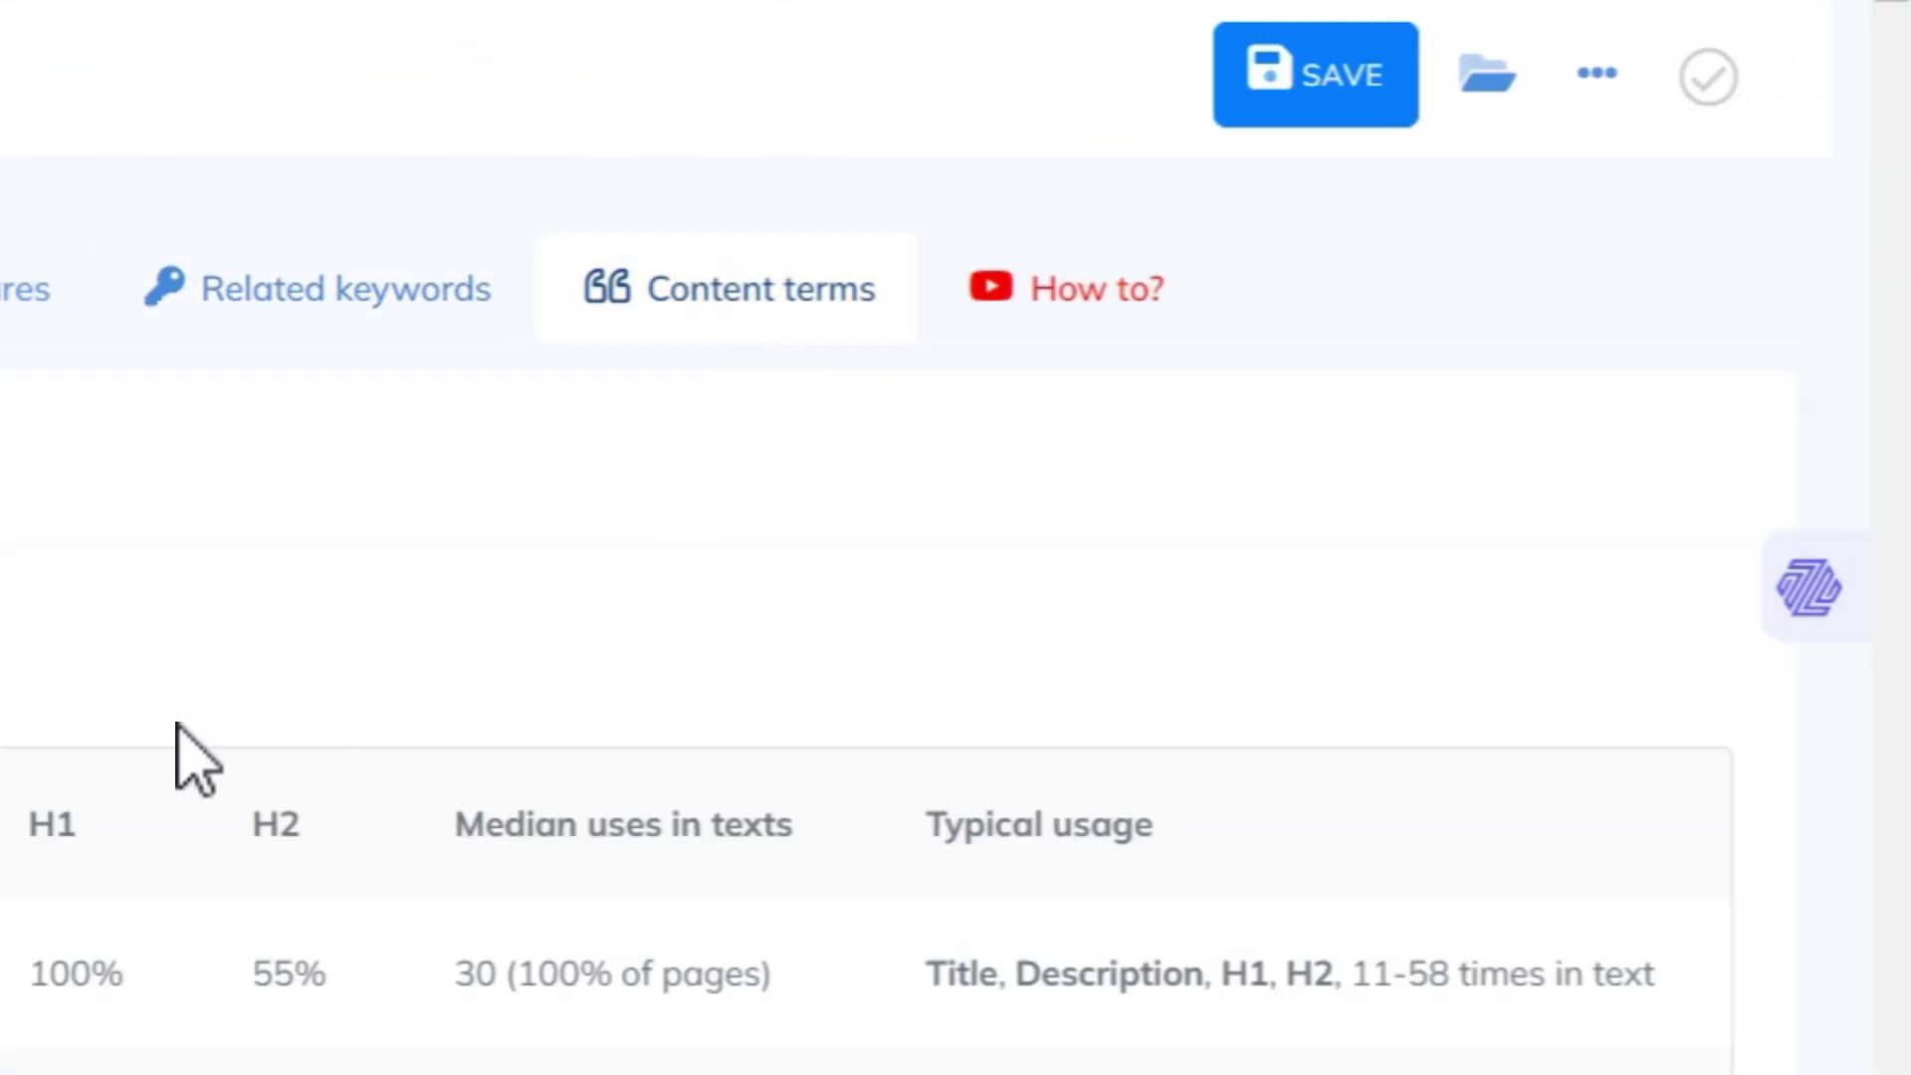
pyautogui.scroll(-4, 176, 724)
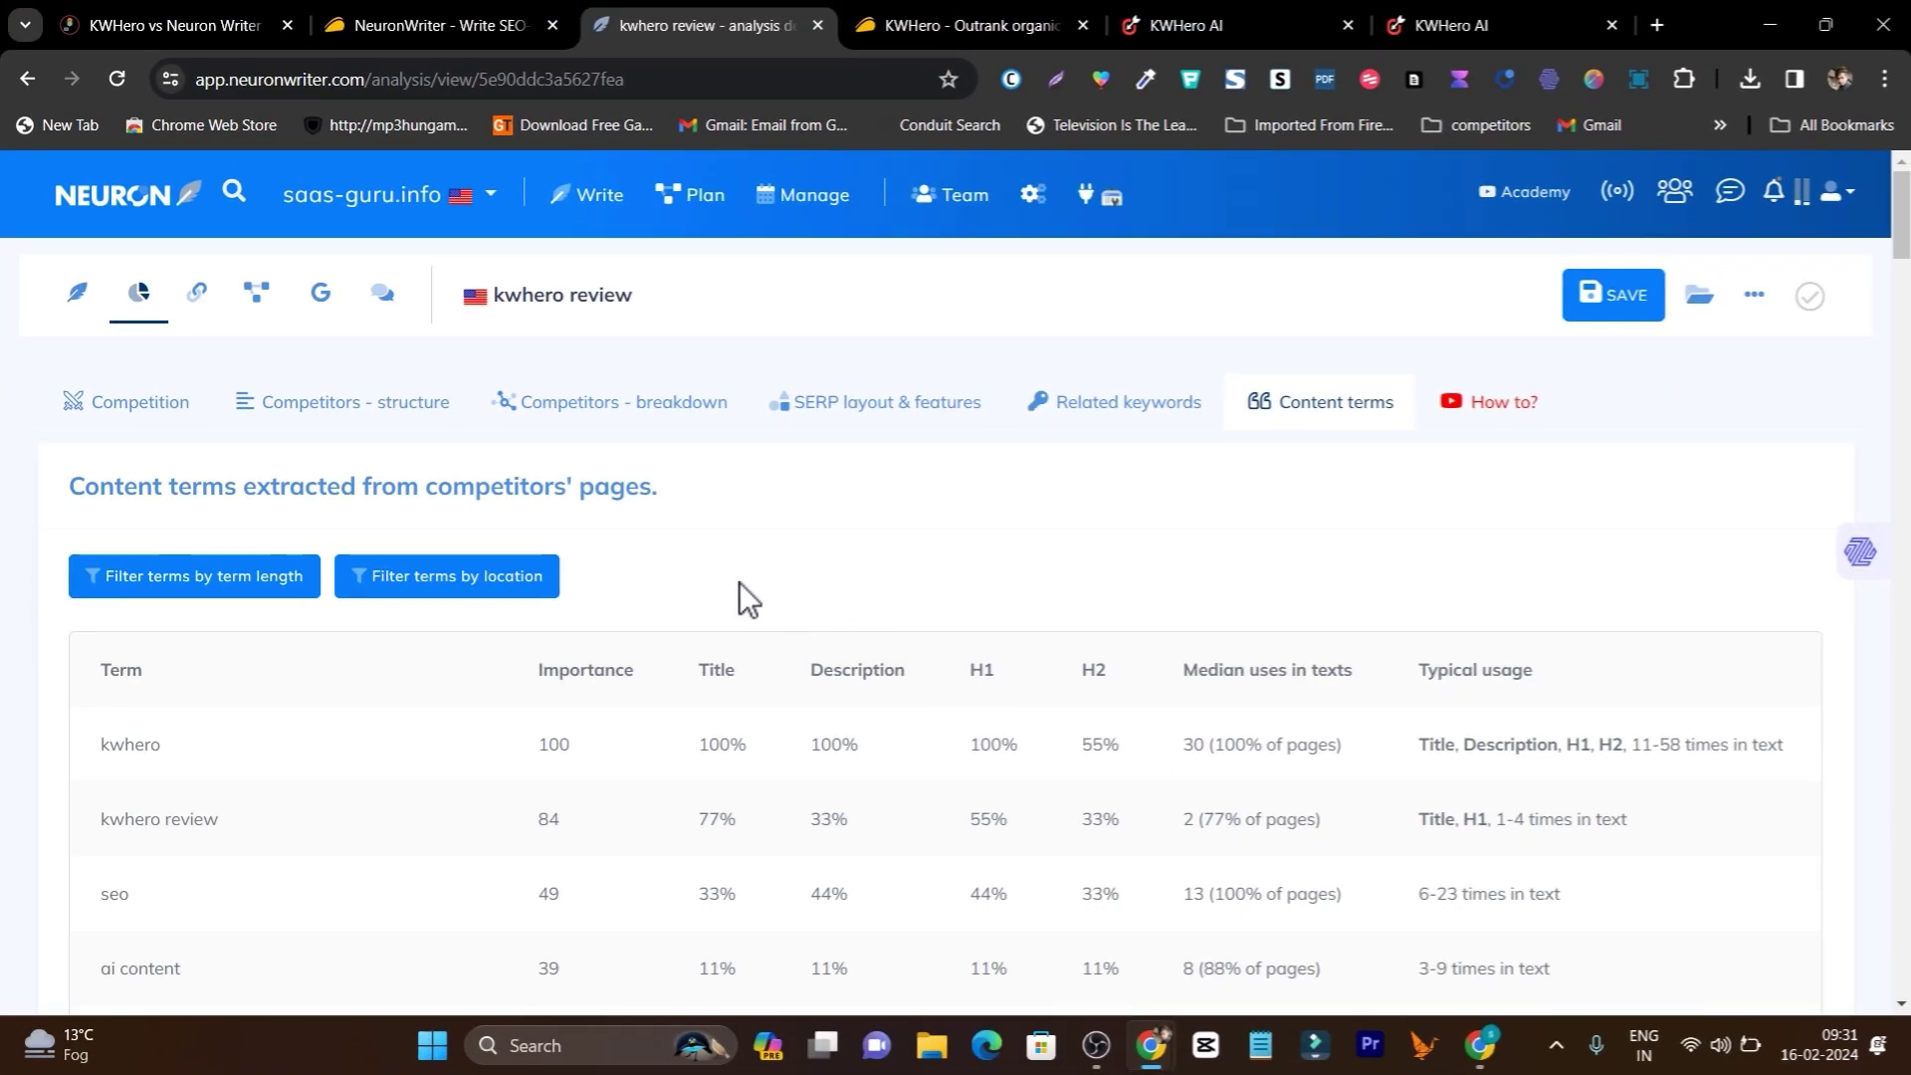
# Step: Step through internal link suggestions, content ideas and Search Console, ending on Comments
pyautogui.click(196, 299)
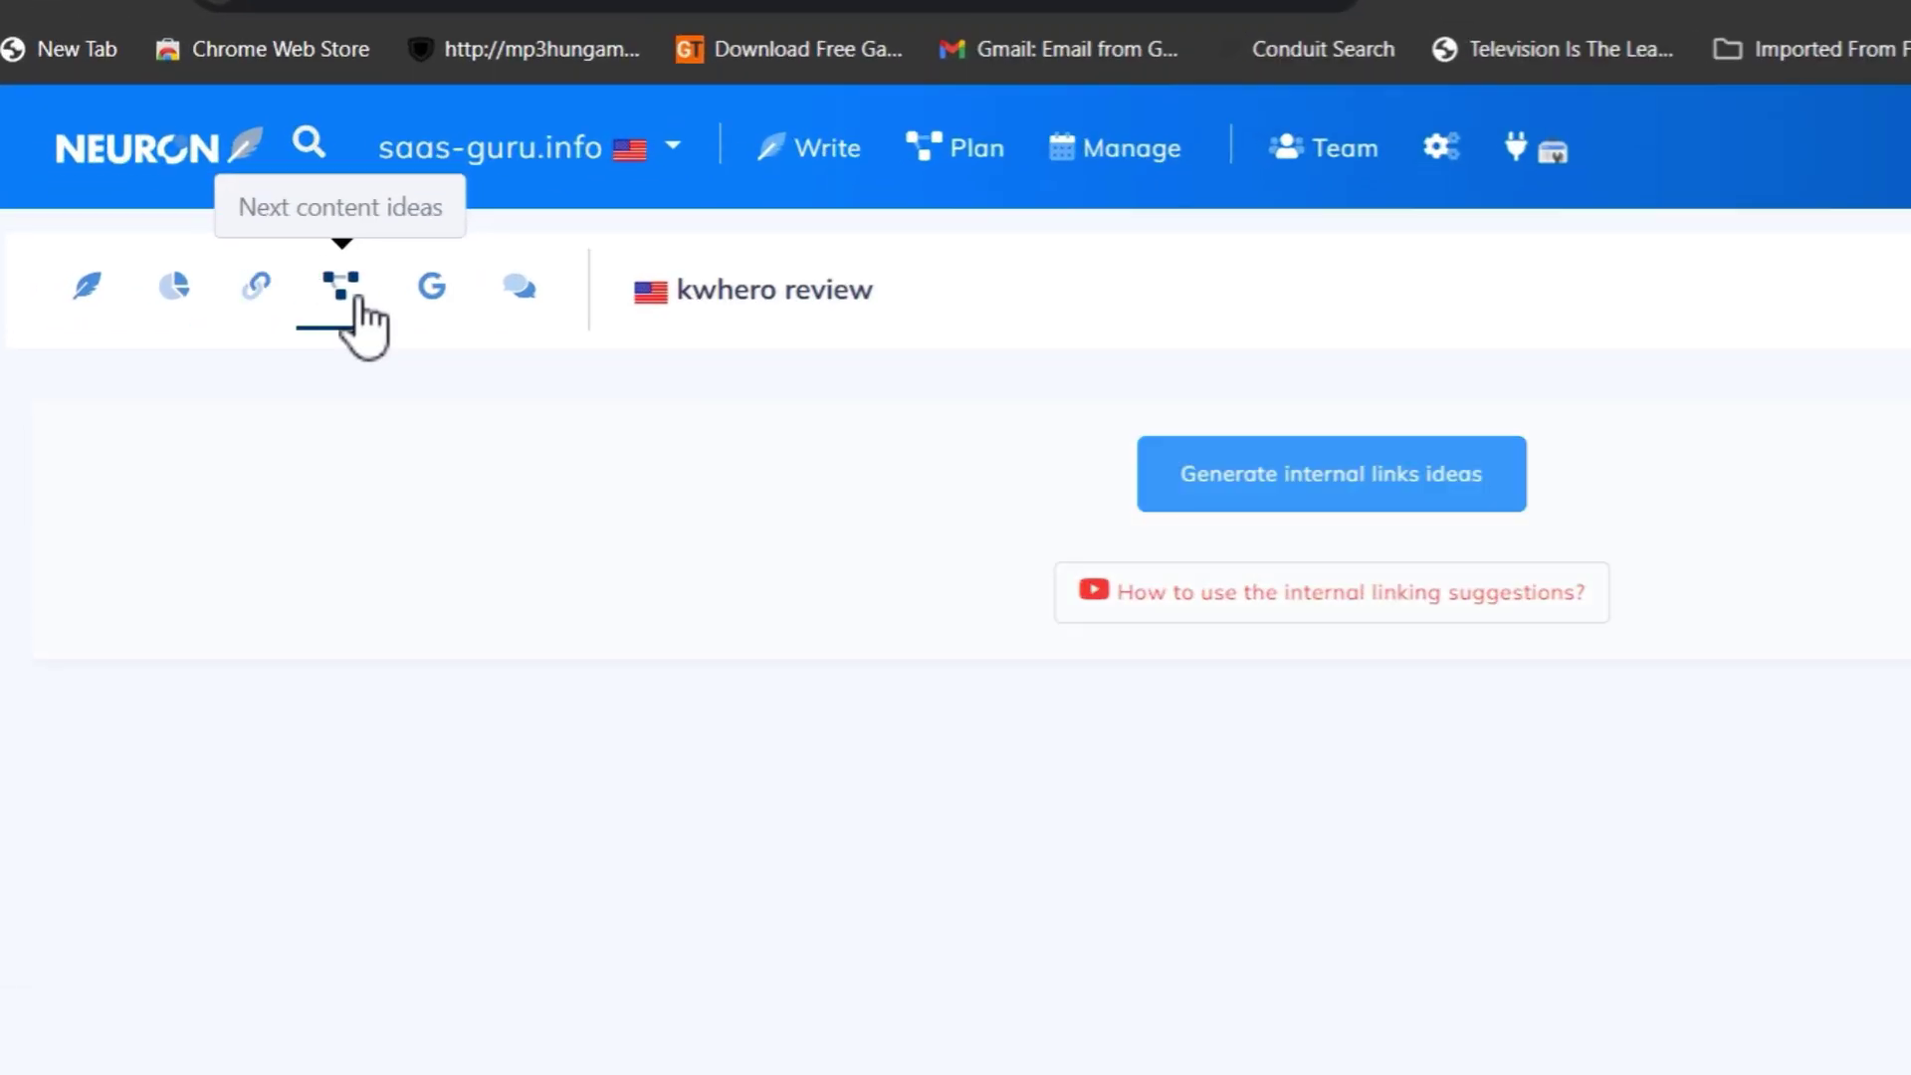
pyautogui.click(350, 299)
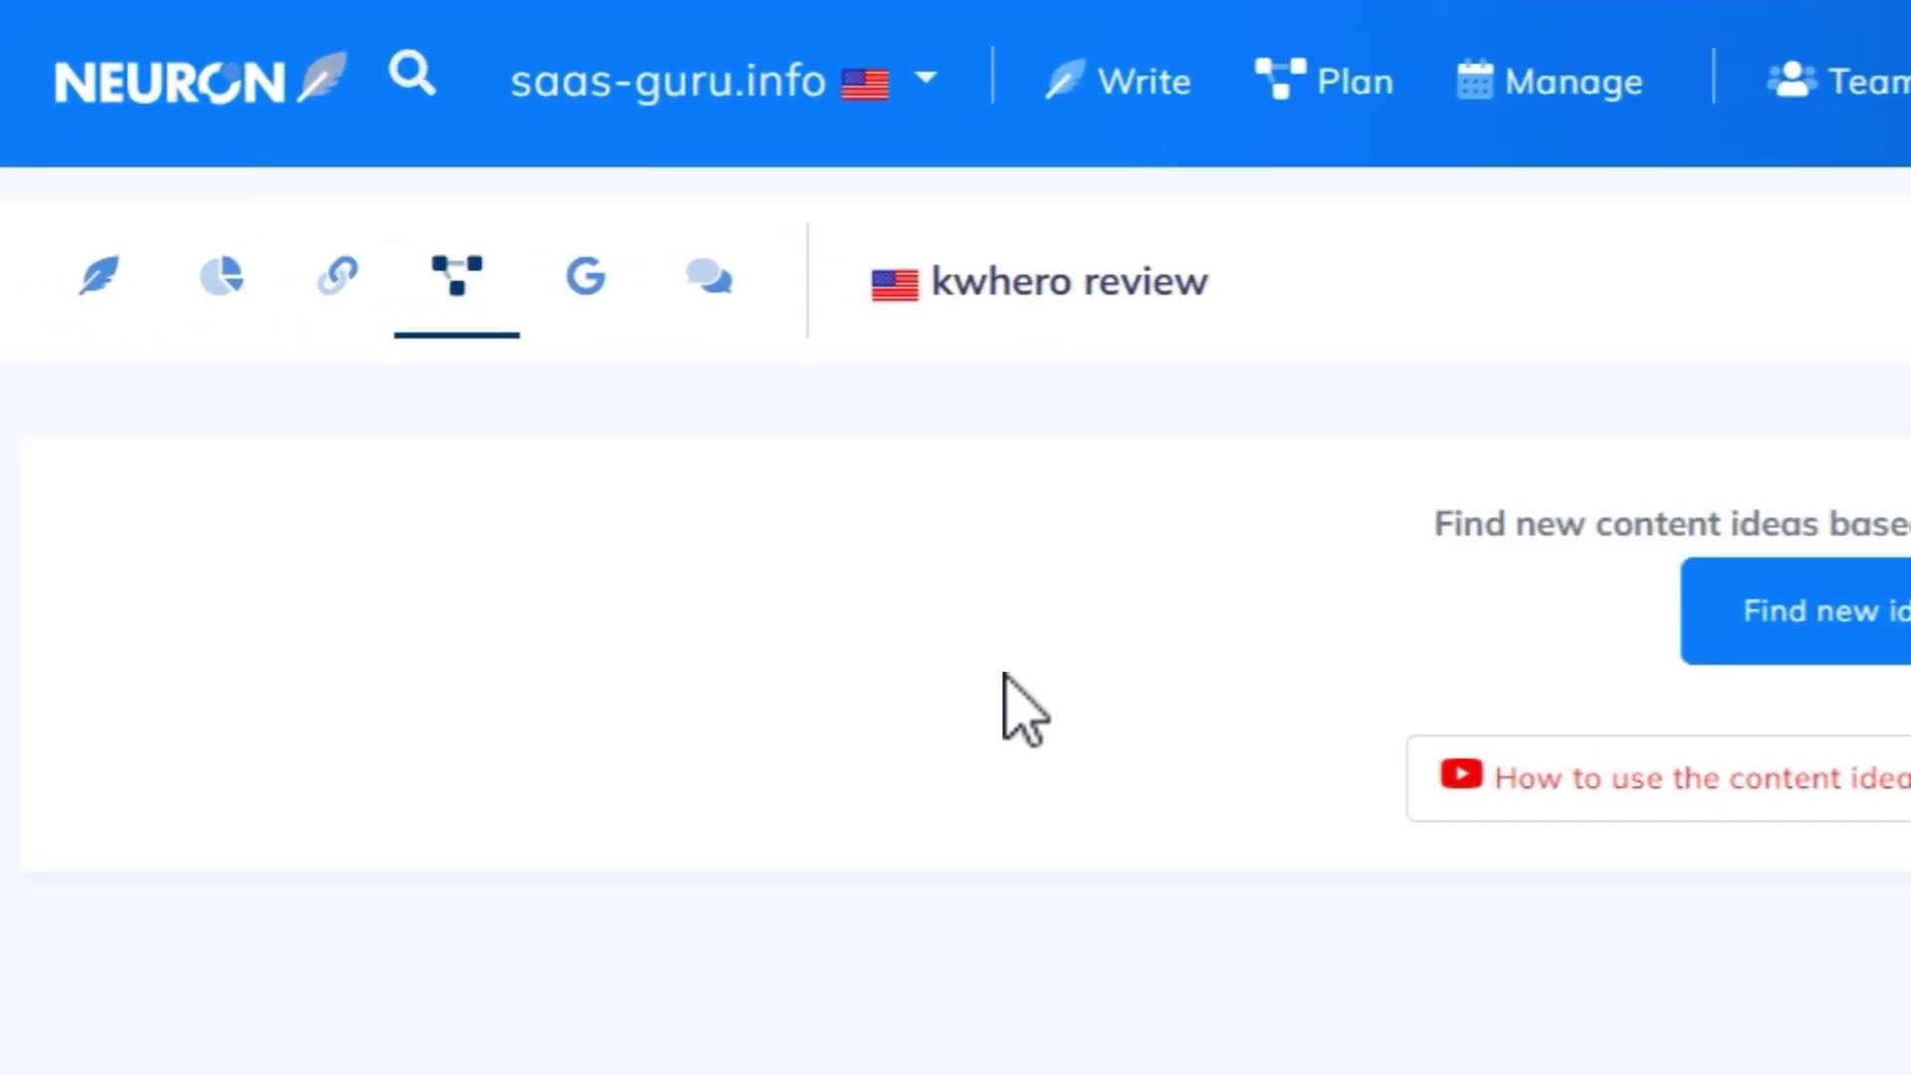
pyautogui.click(587, 284)
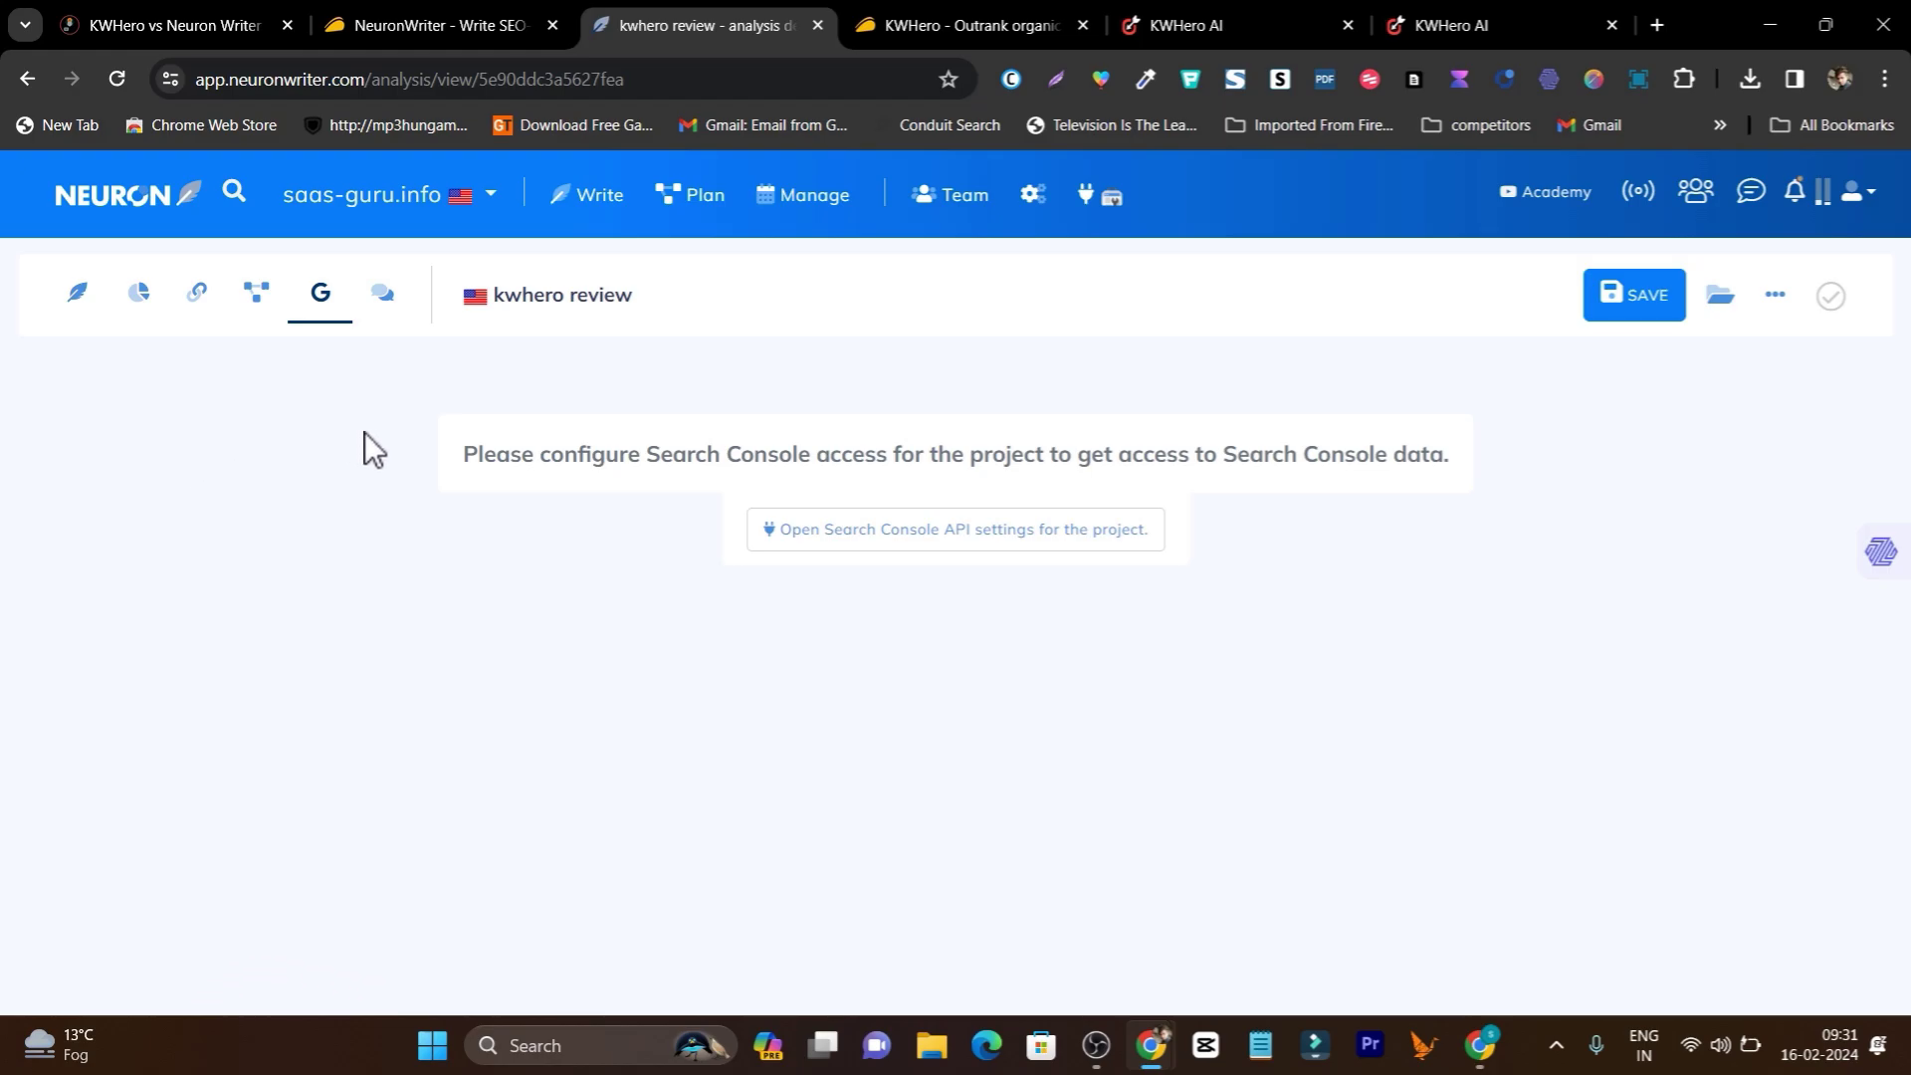
pyautogui.click(386, 295)
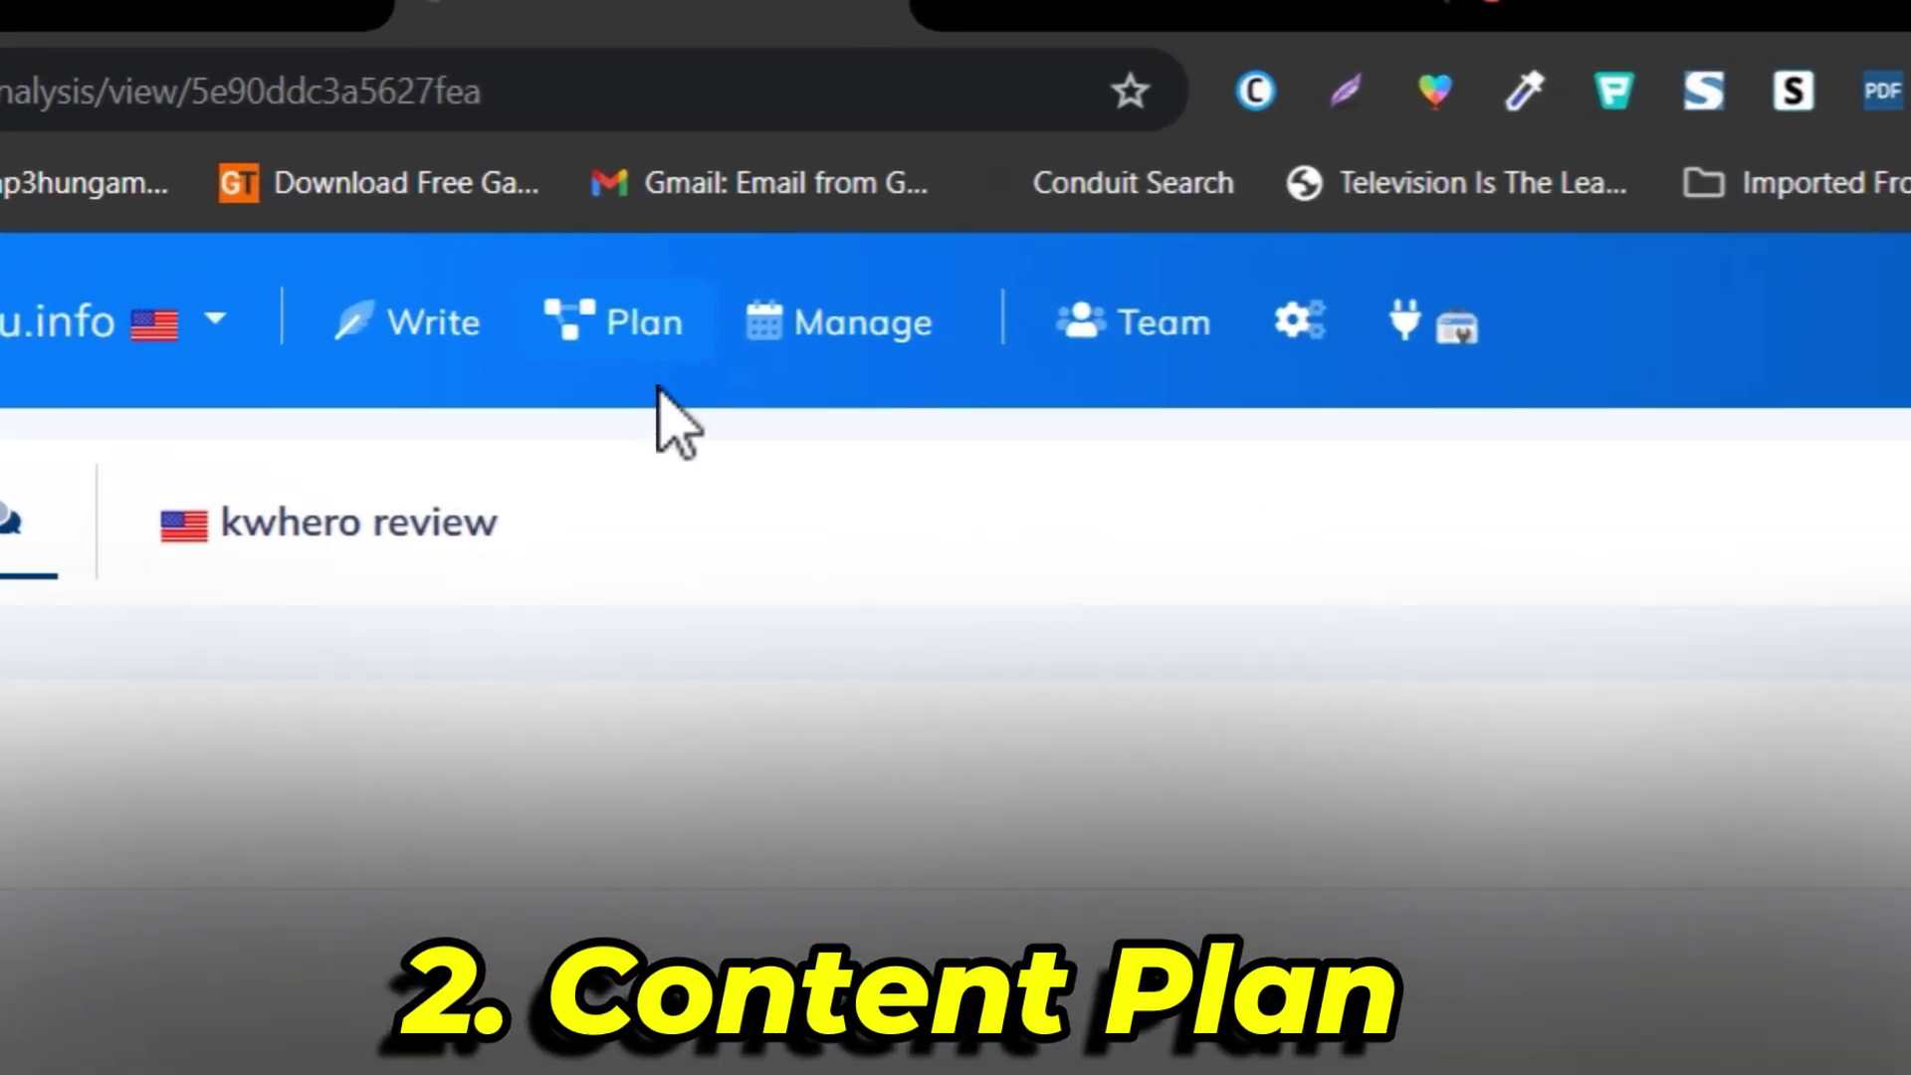
# Step: View the project's content Plan, Manage calendar and Team access pages, then return to the dashboard
pyautogui.click(658, 388)
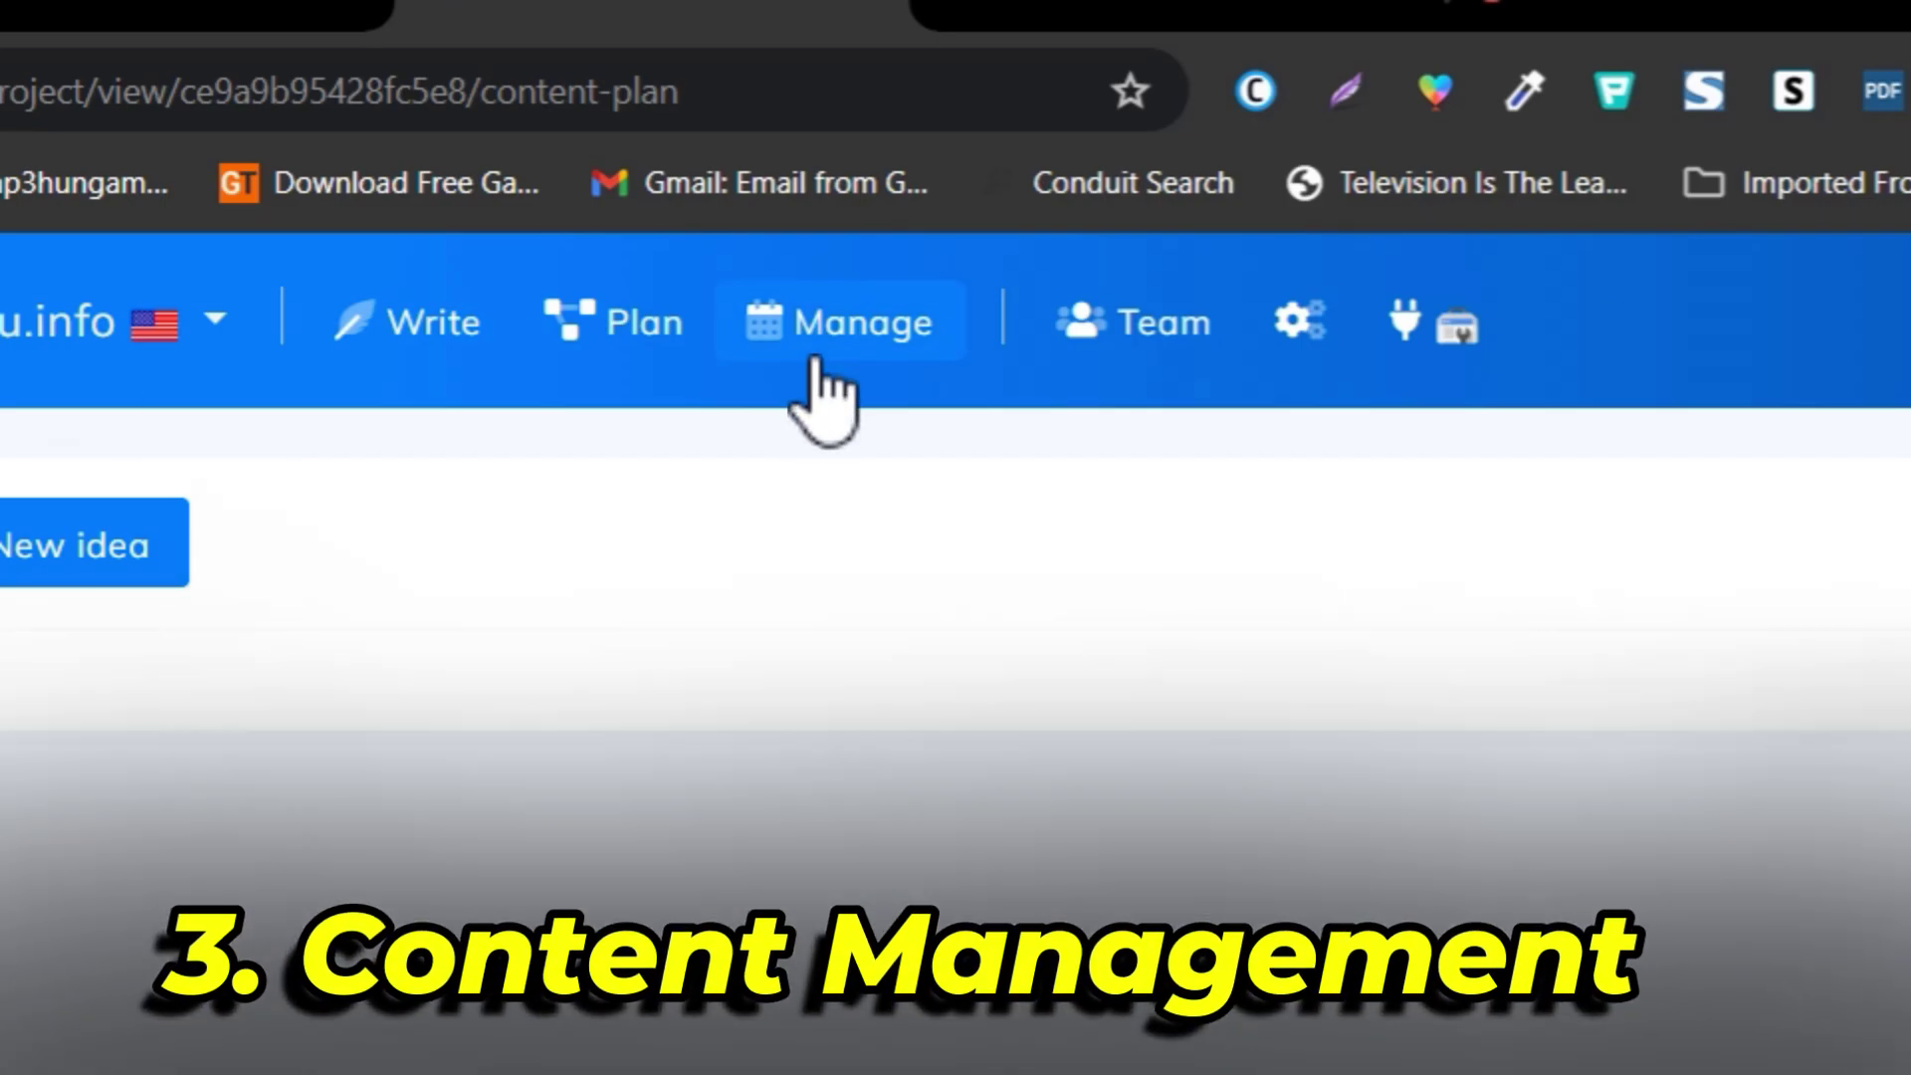
pyautogui.click(818, 368)
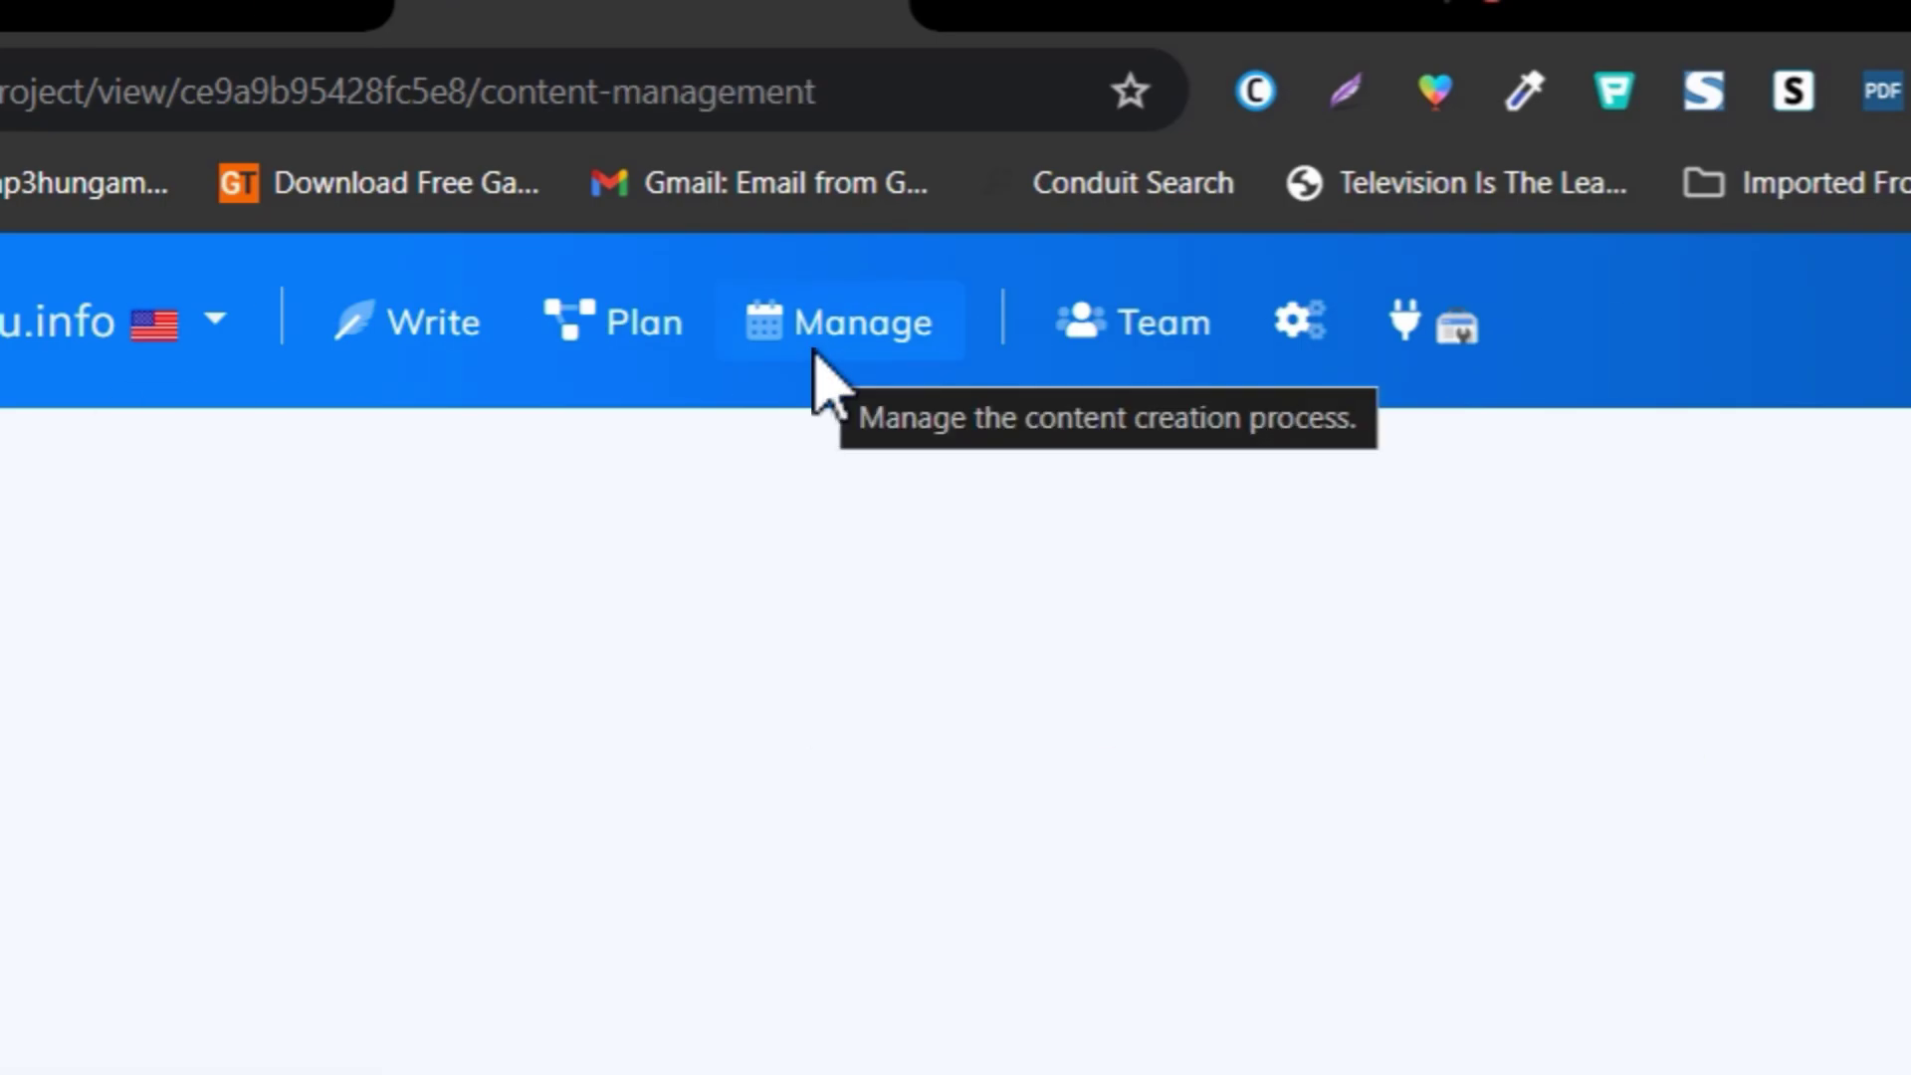
pyautogui.click(1156, 350)
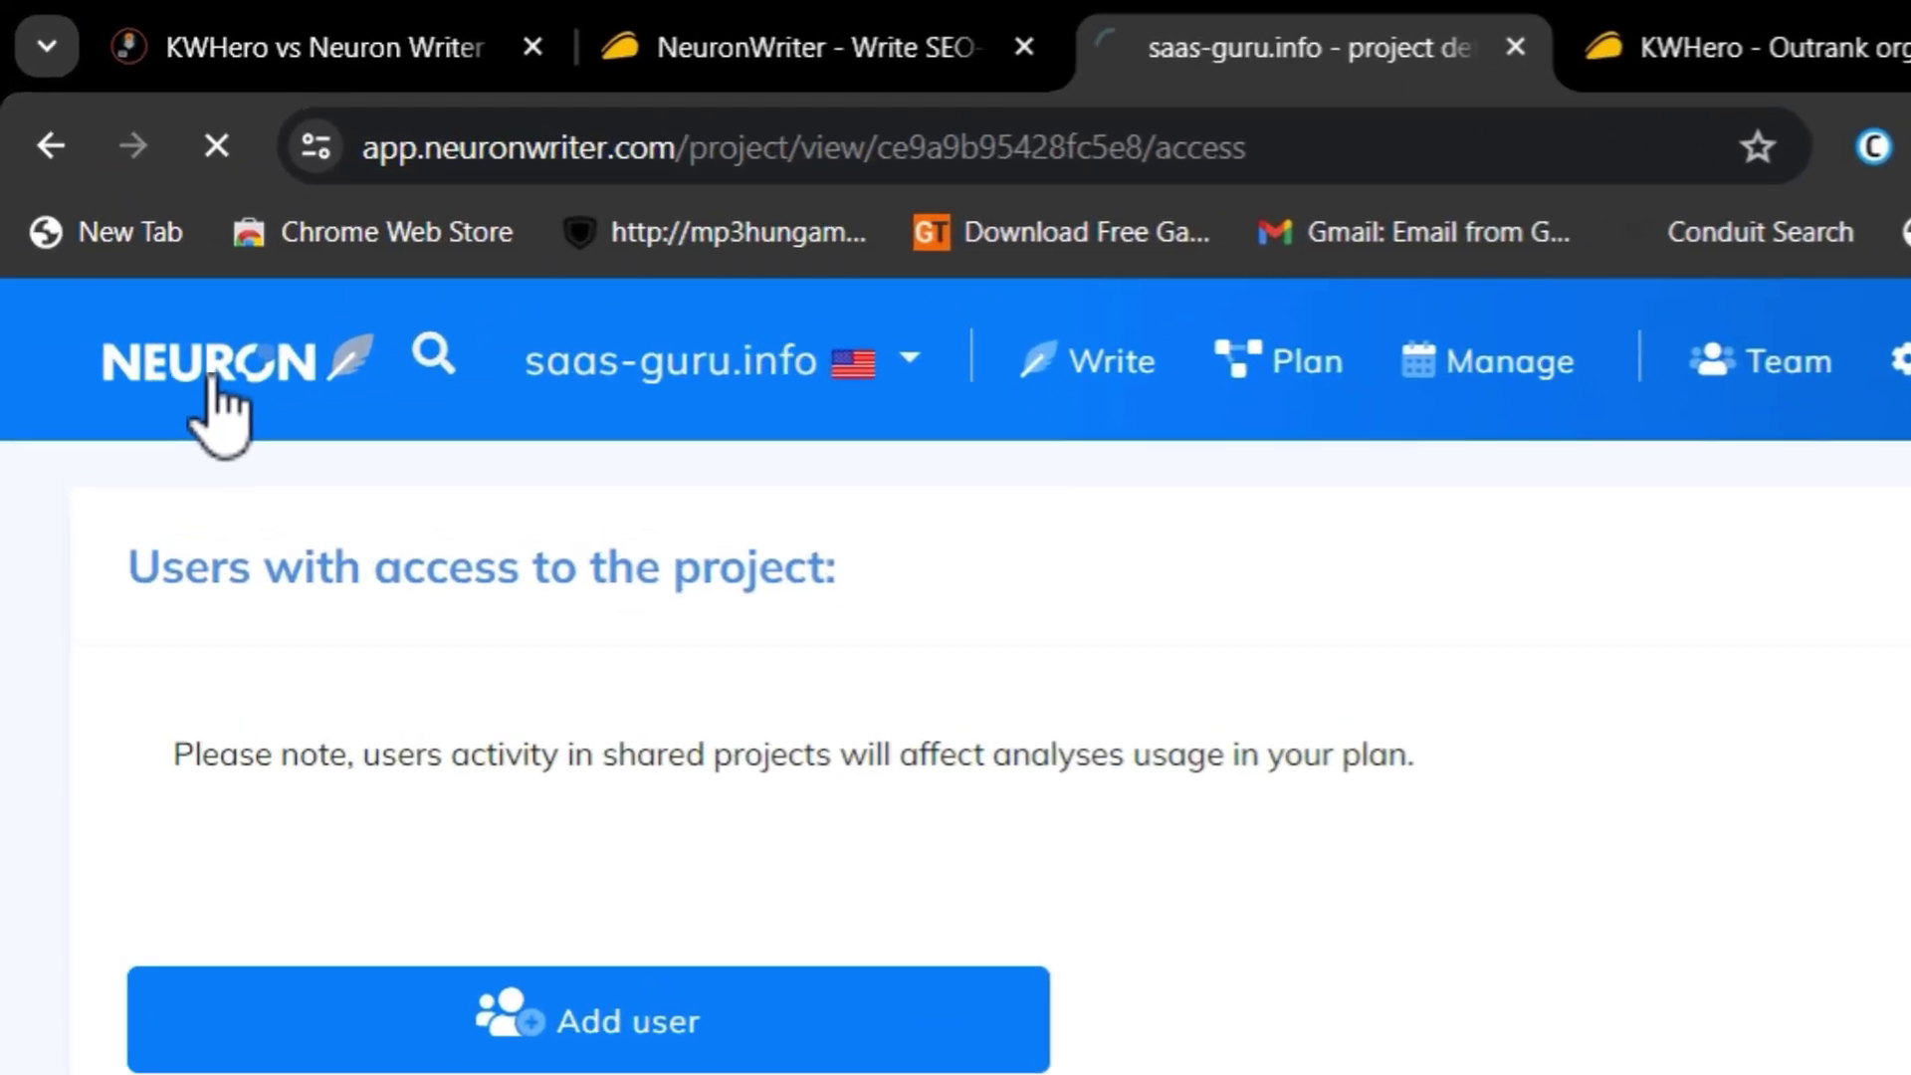
pyautogui.click(110, 198)
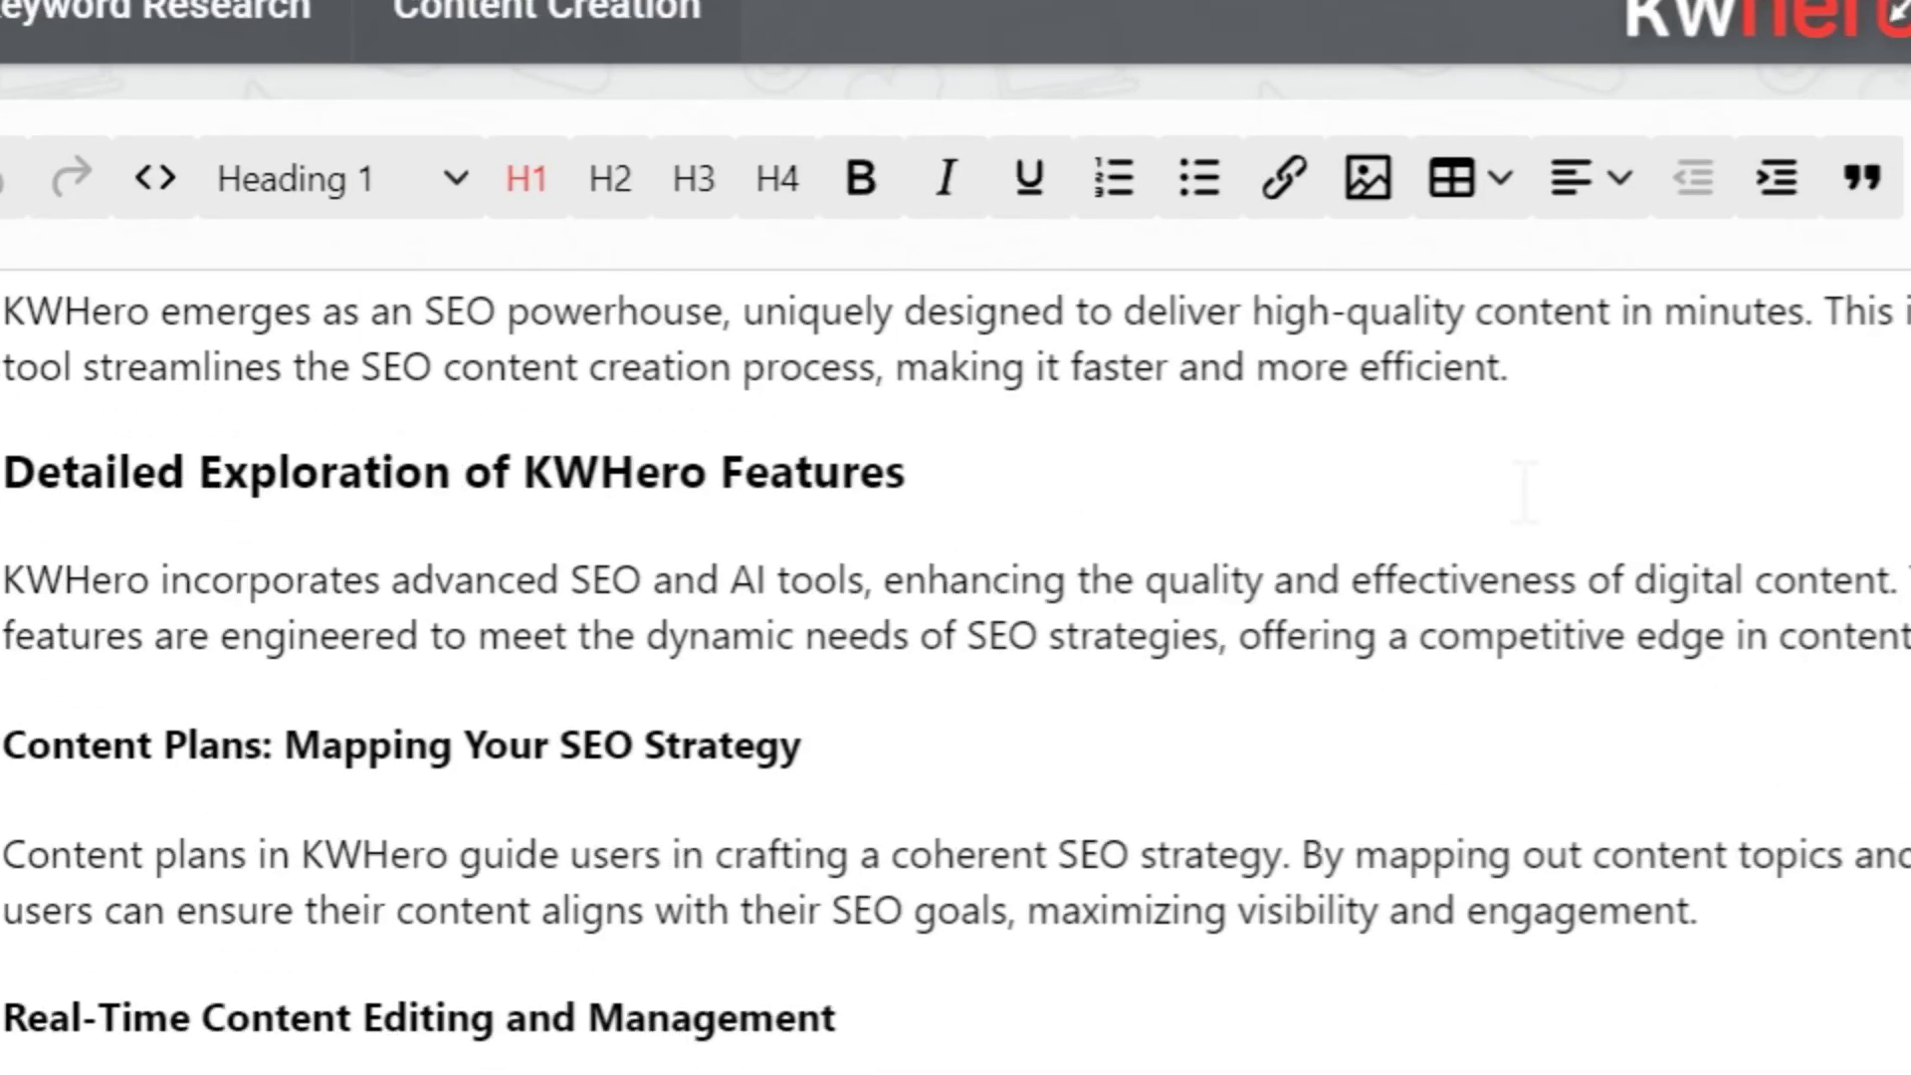
# Step: Scroll the KWHero article and inspect the Guidelines panel's score bars
pyautogui.scroll(-5, 956, 696)
pyautogui.scroll(10, 956, 697)
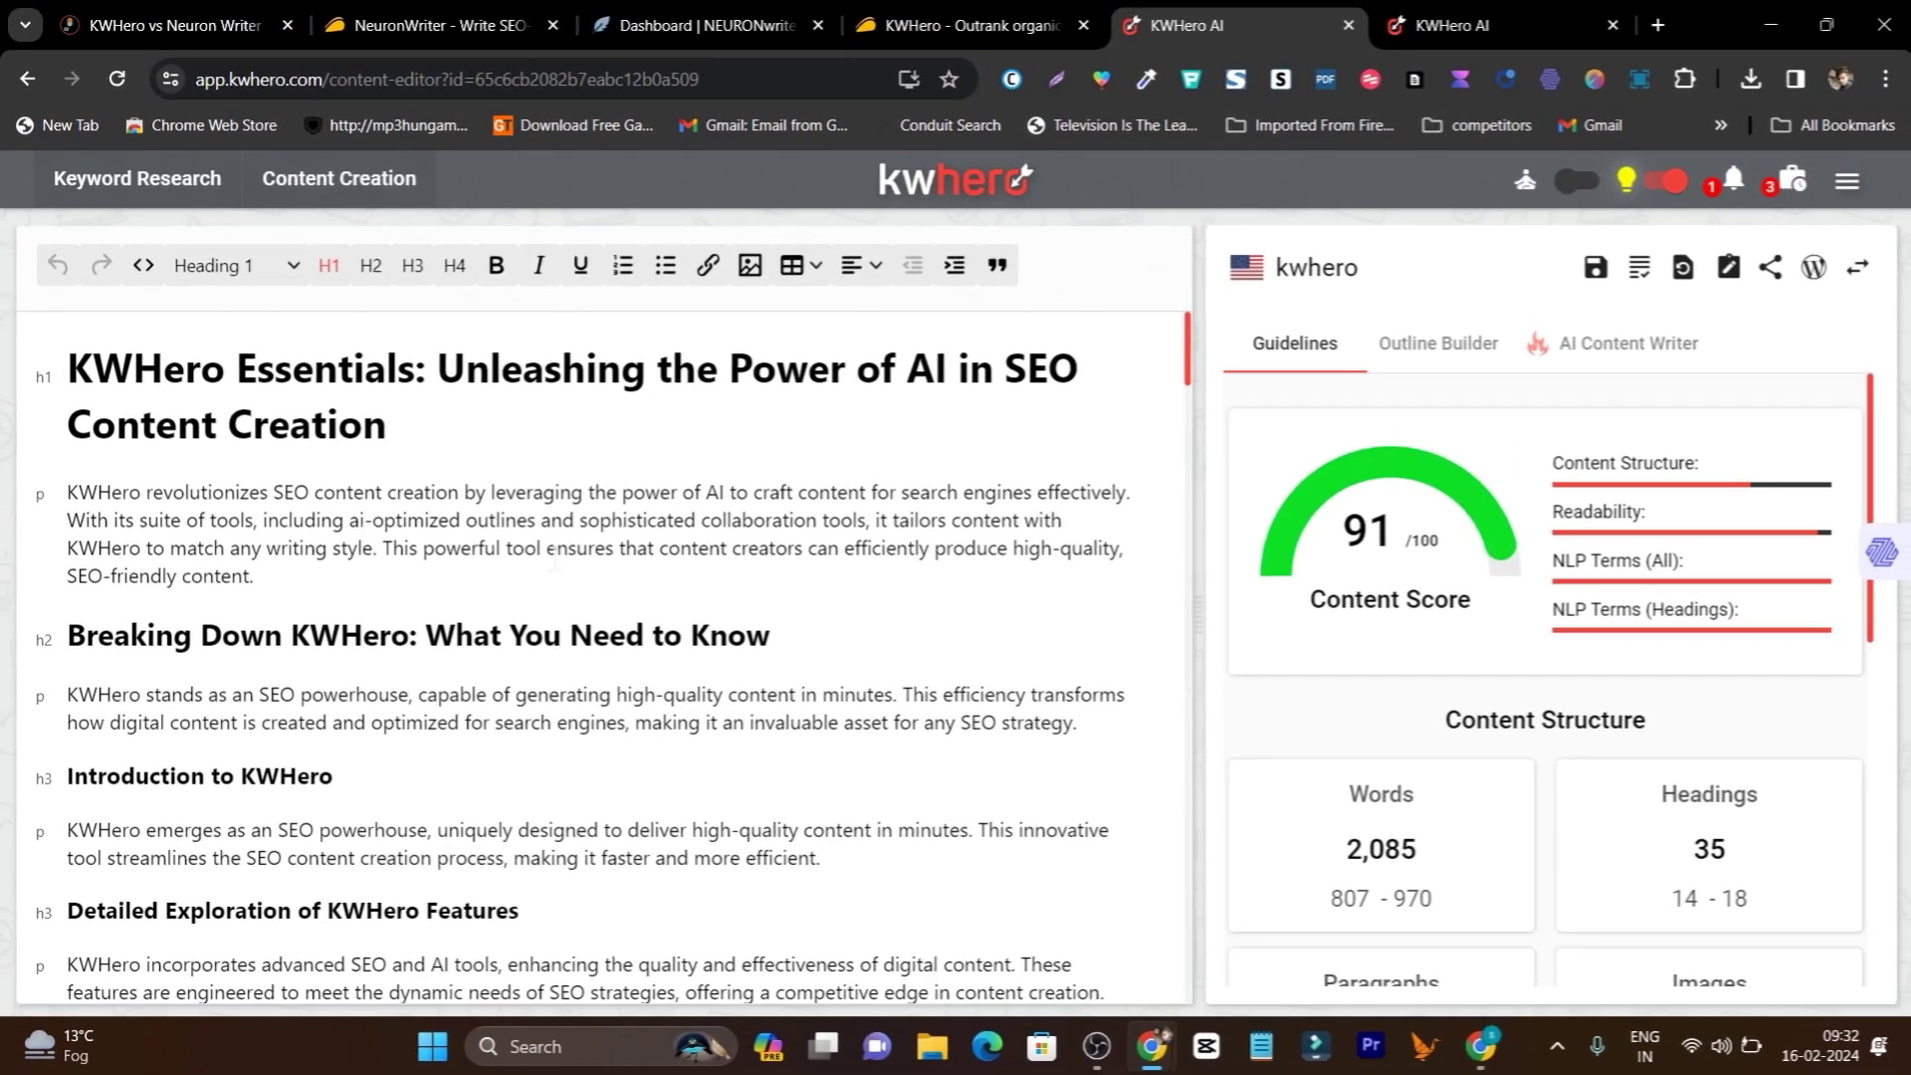
pyautogui.scroll(-4, 554, 560)
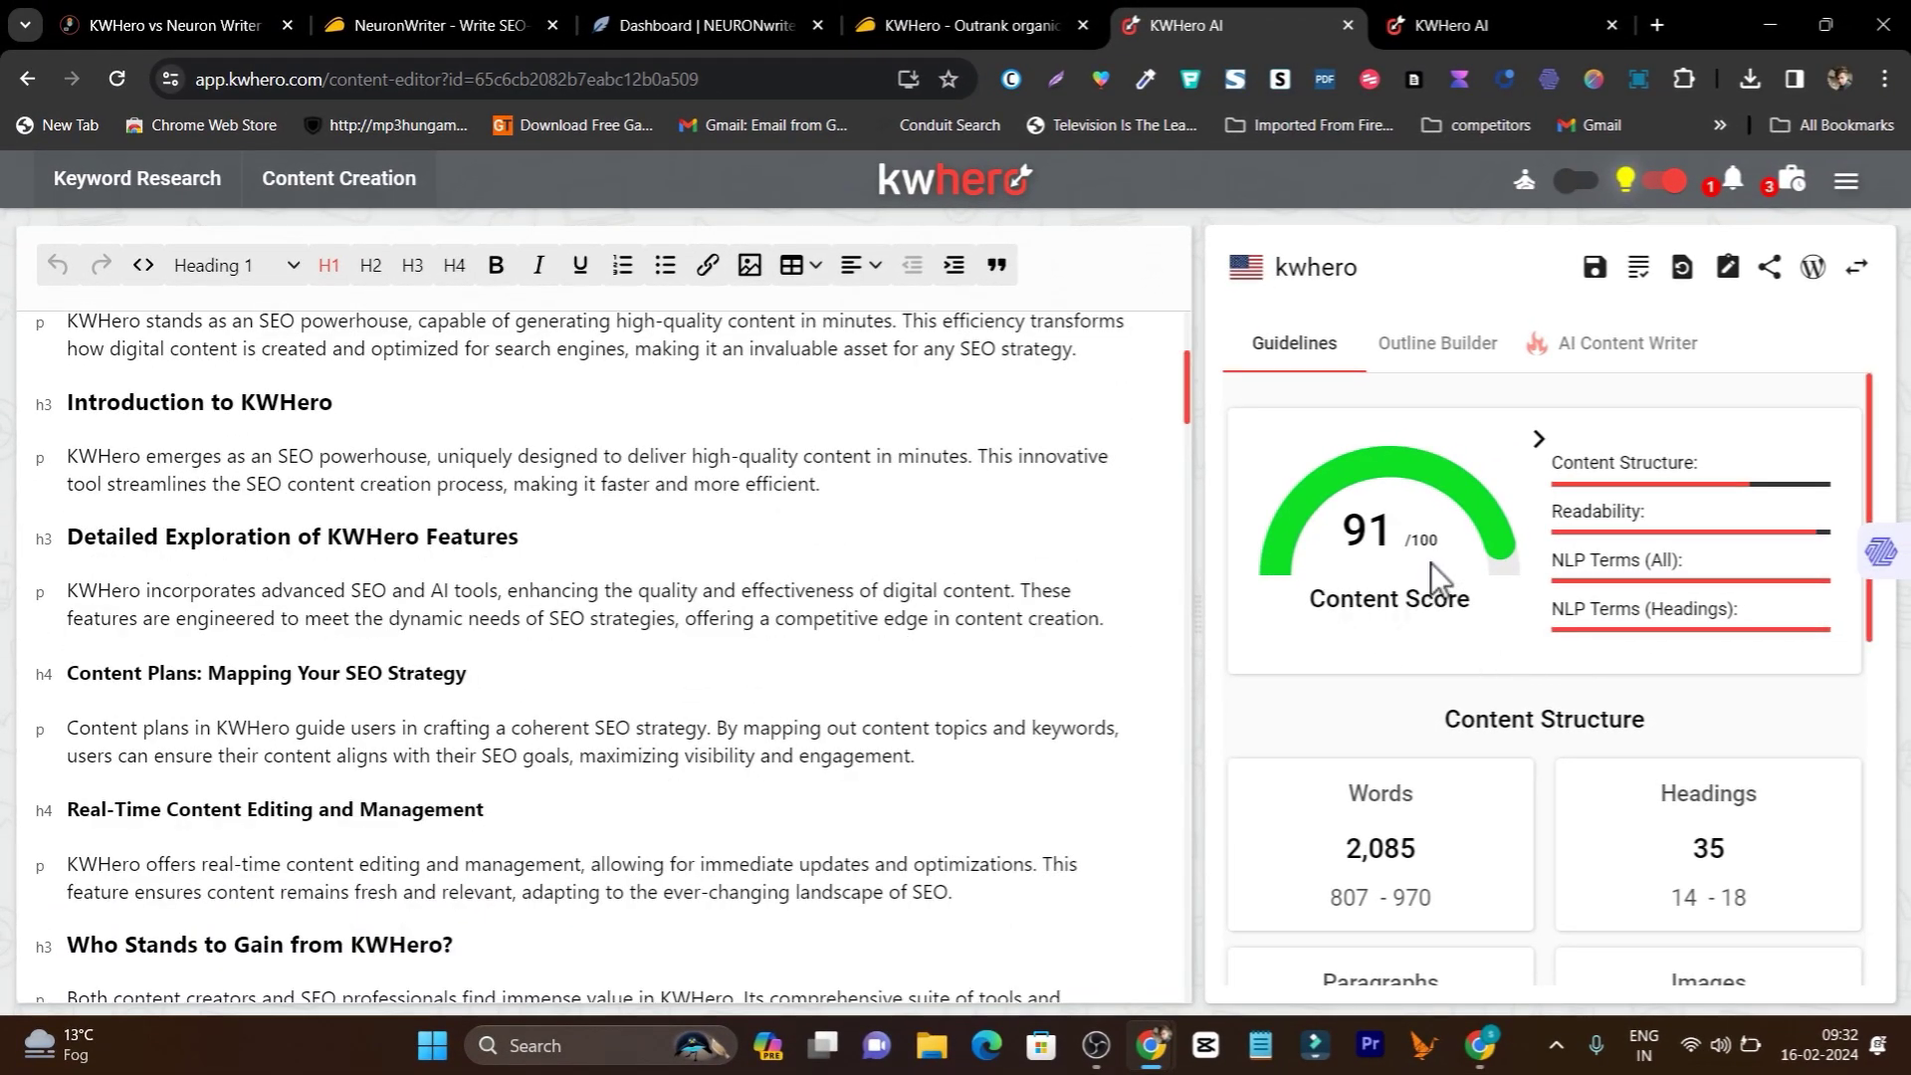
pyautogui.moveTo(1617, 486)
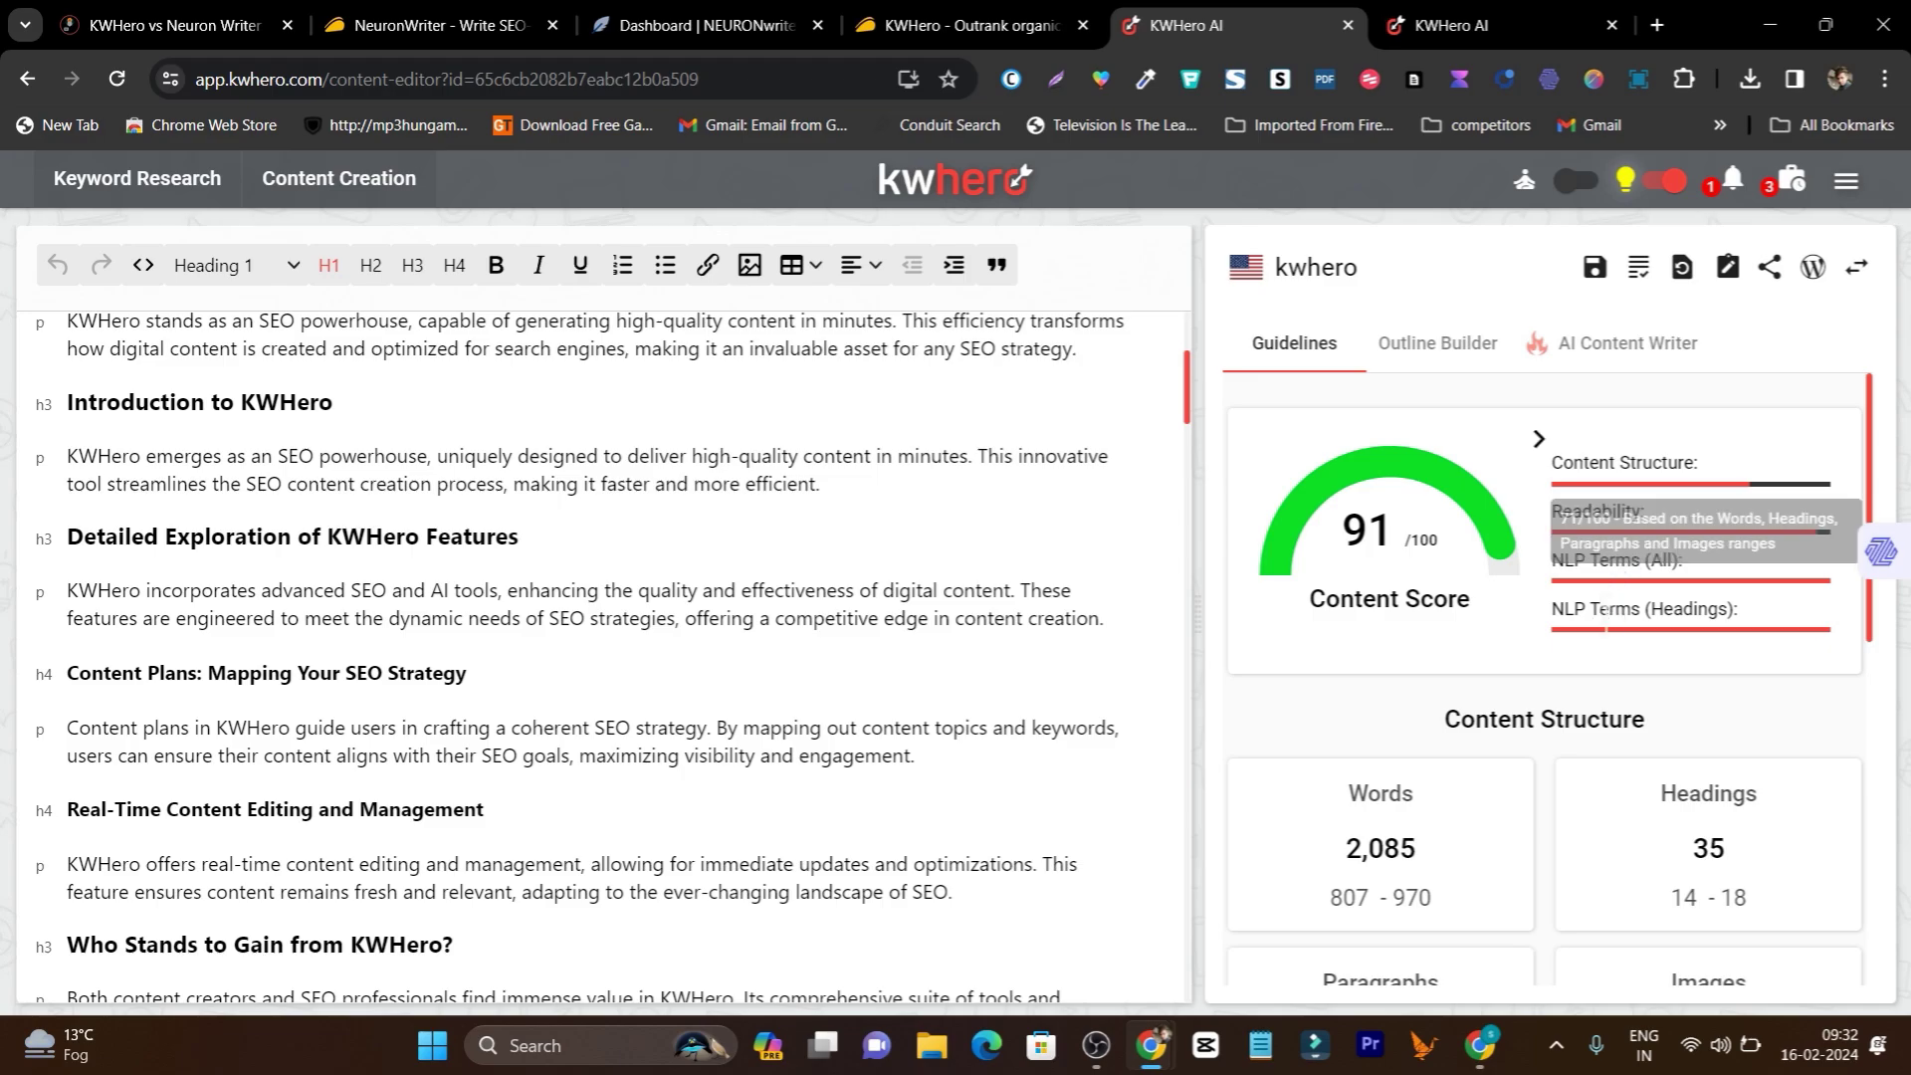
pyautogui.moveTo(1689, 649)
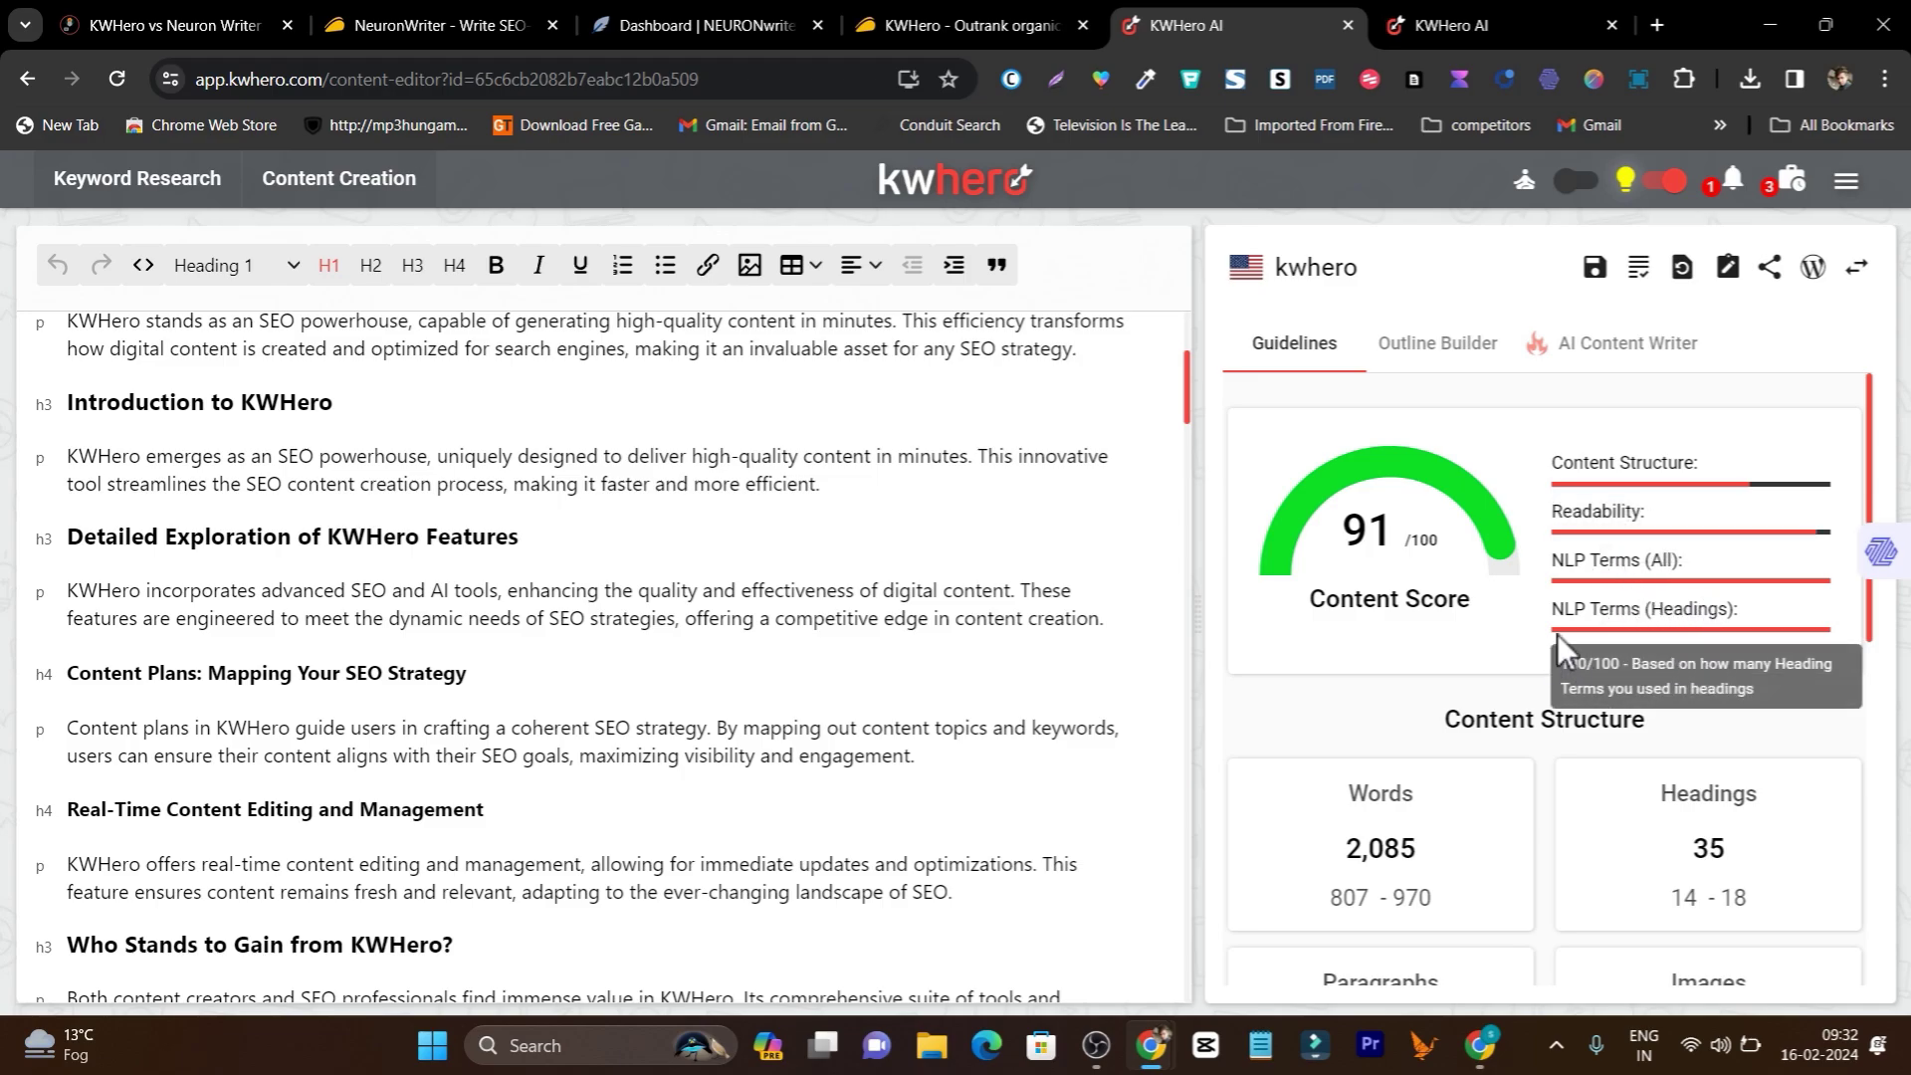
pyautogui.scroll(-2, 1507, 806)
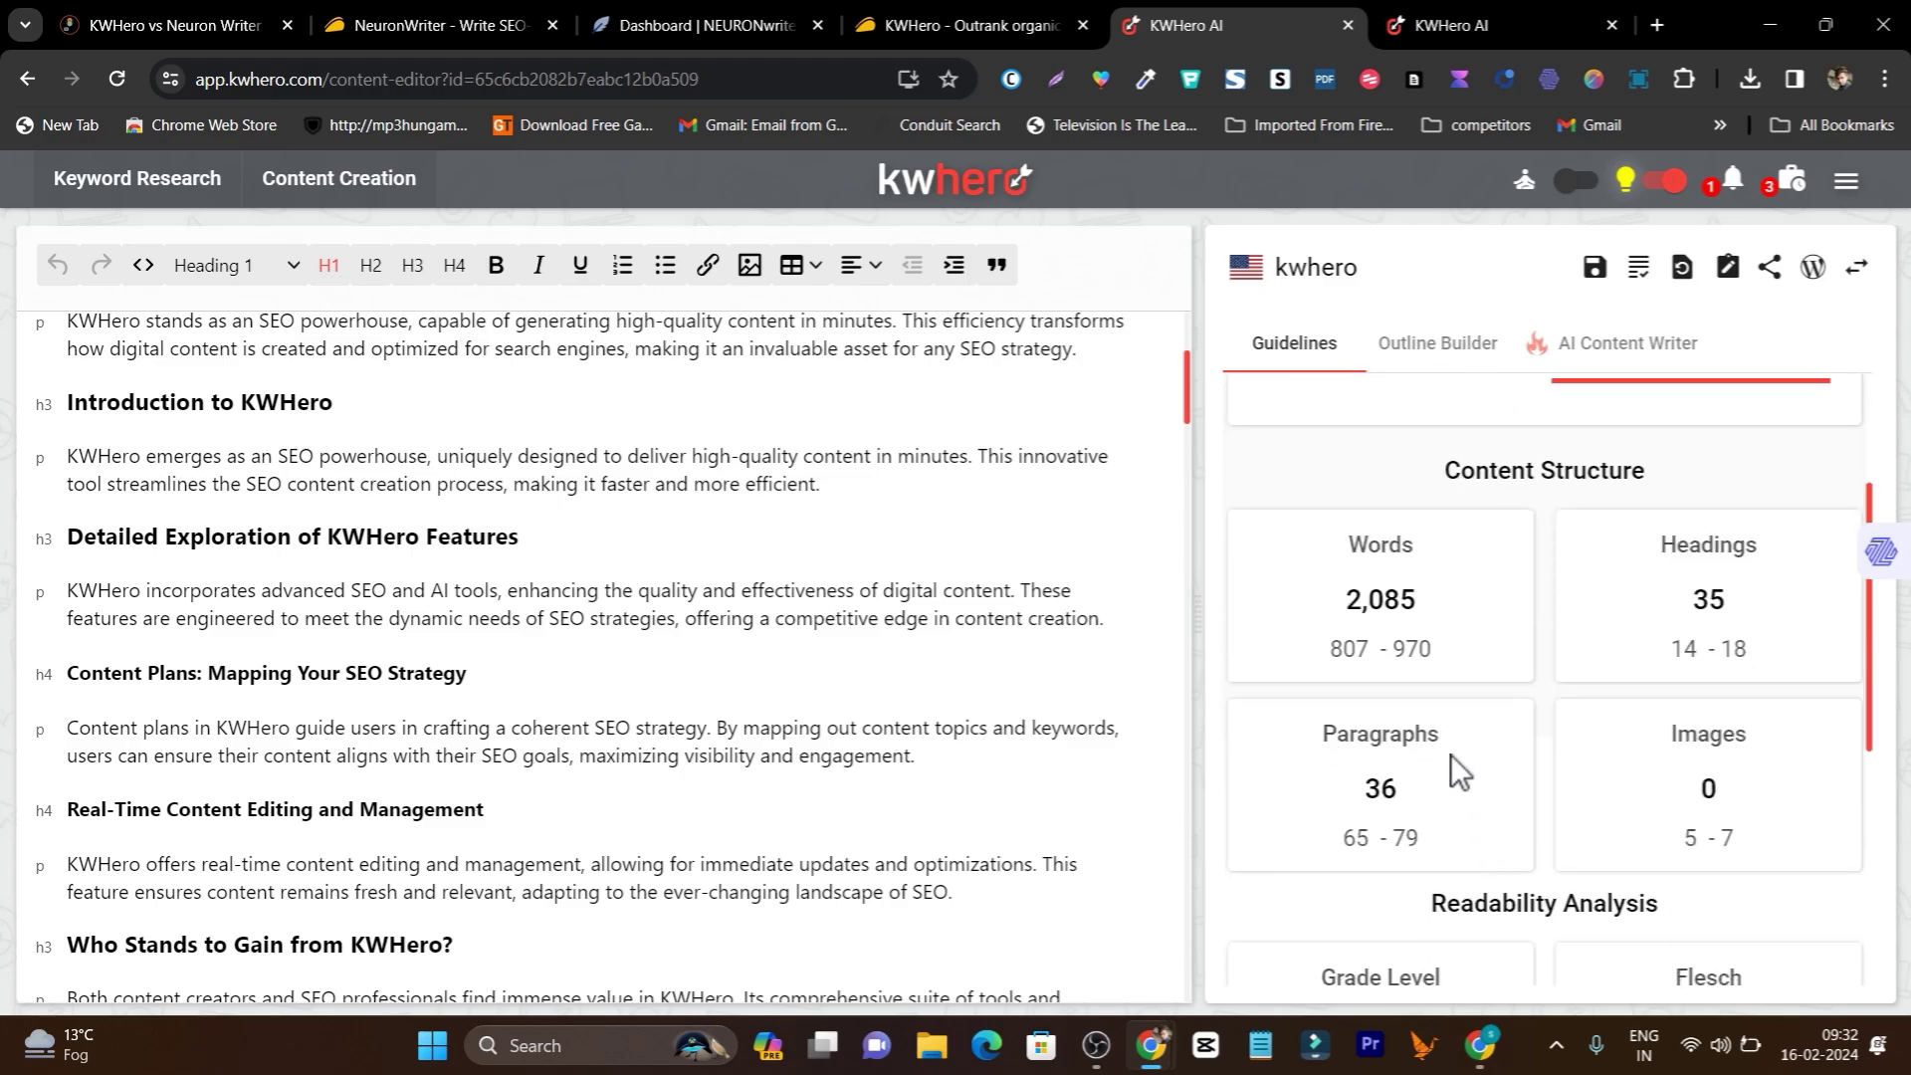
pyautogui.scroll(-3, 1583, 647)
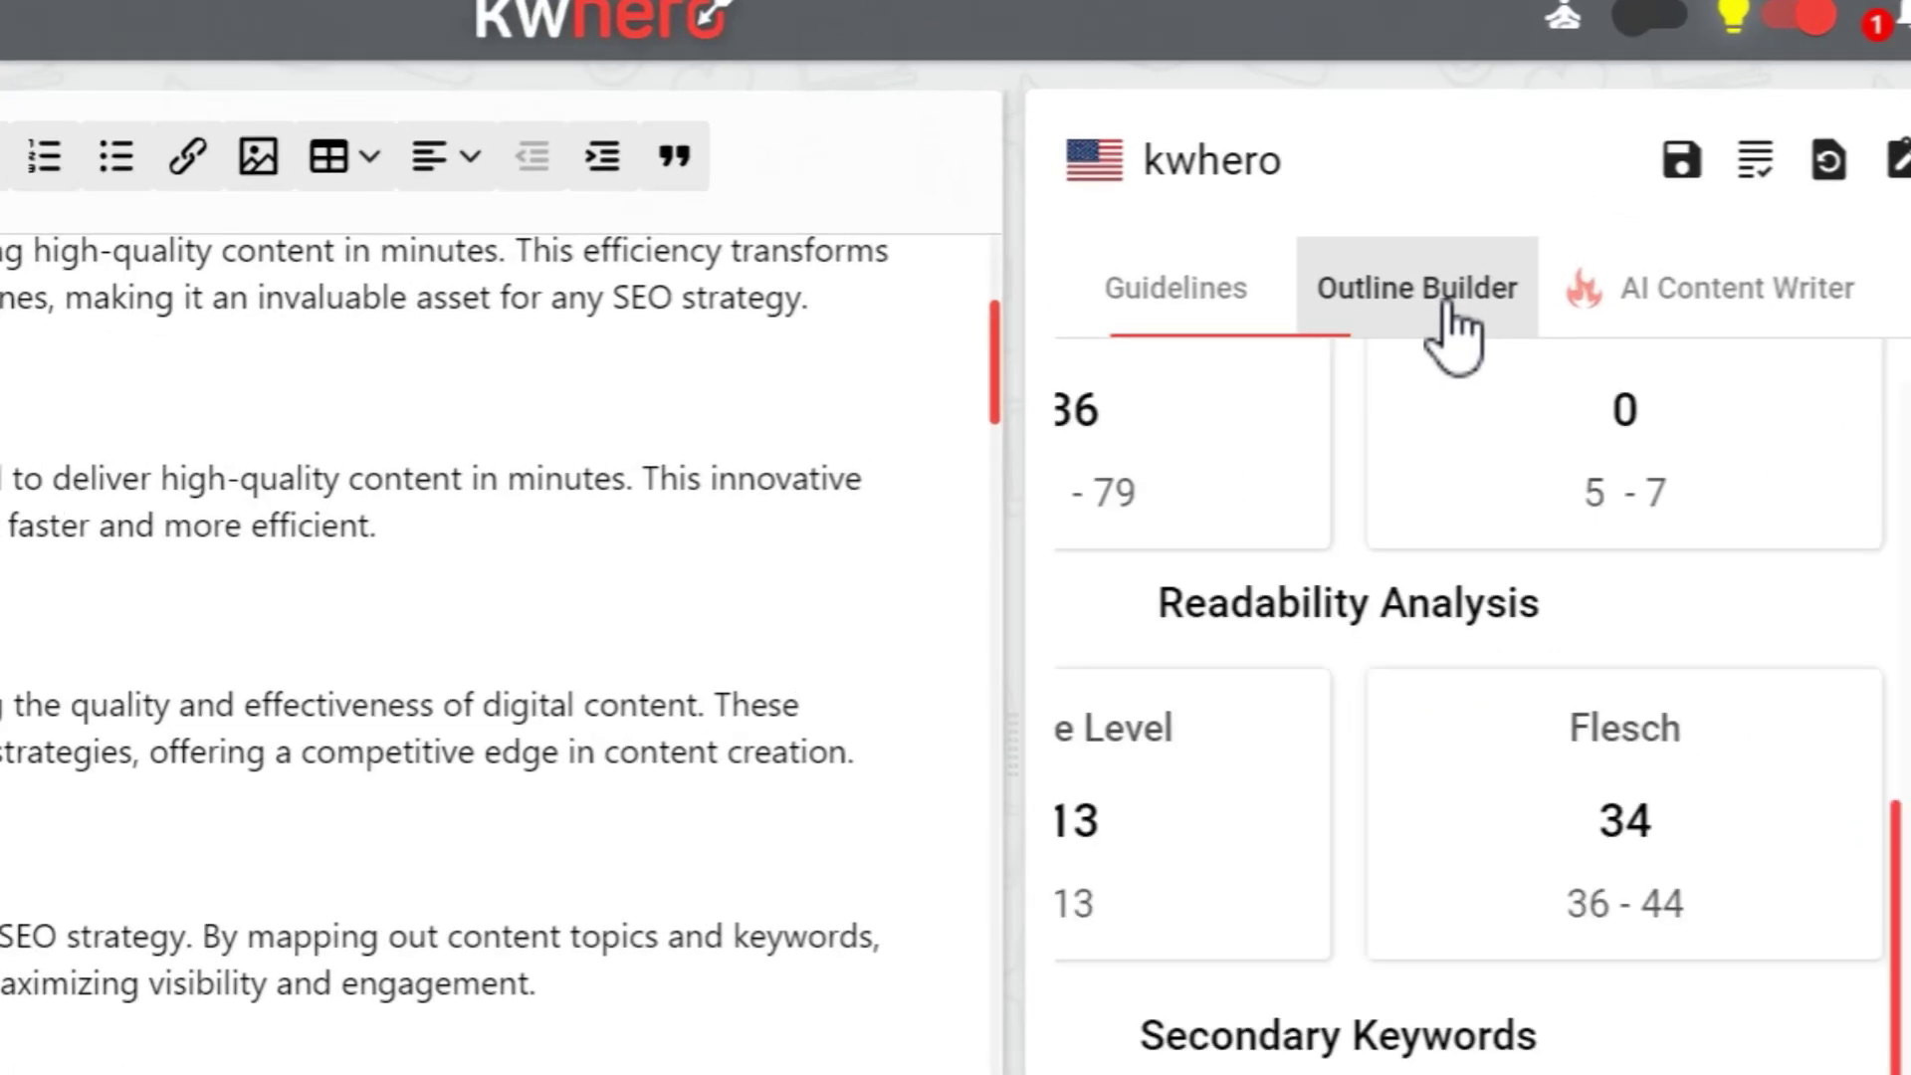
# Step: Open the Outline Builder showing the last saved outline and 875-word total
pyautogui.click(1459, 366)
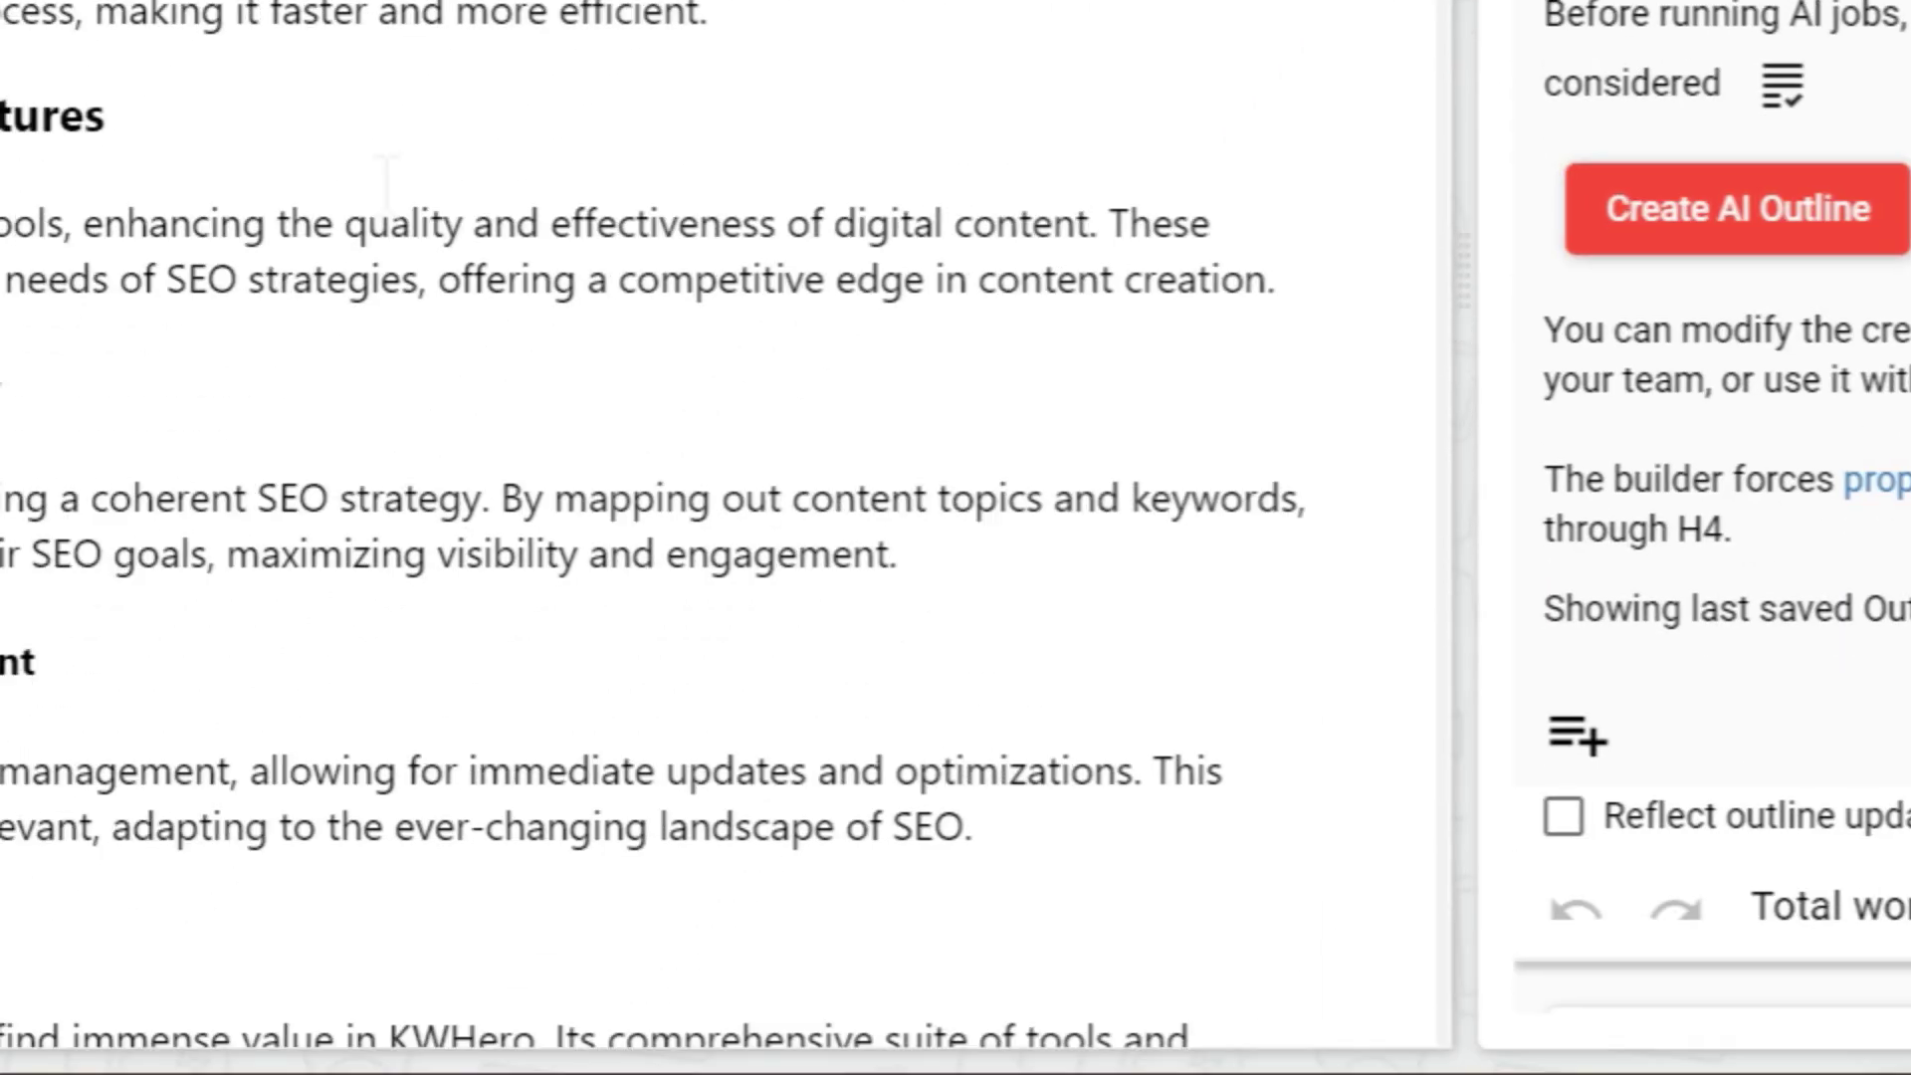
pyautogui.scroll(-5, 448, 597)
pyautogui.scroll(8, 100, 399)
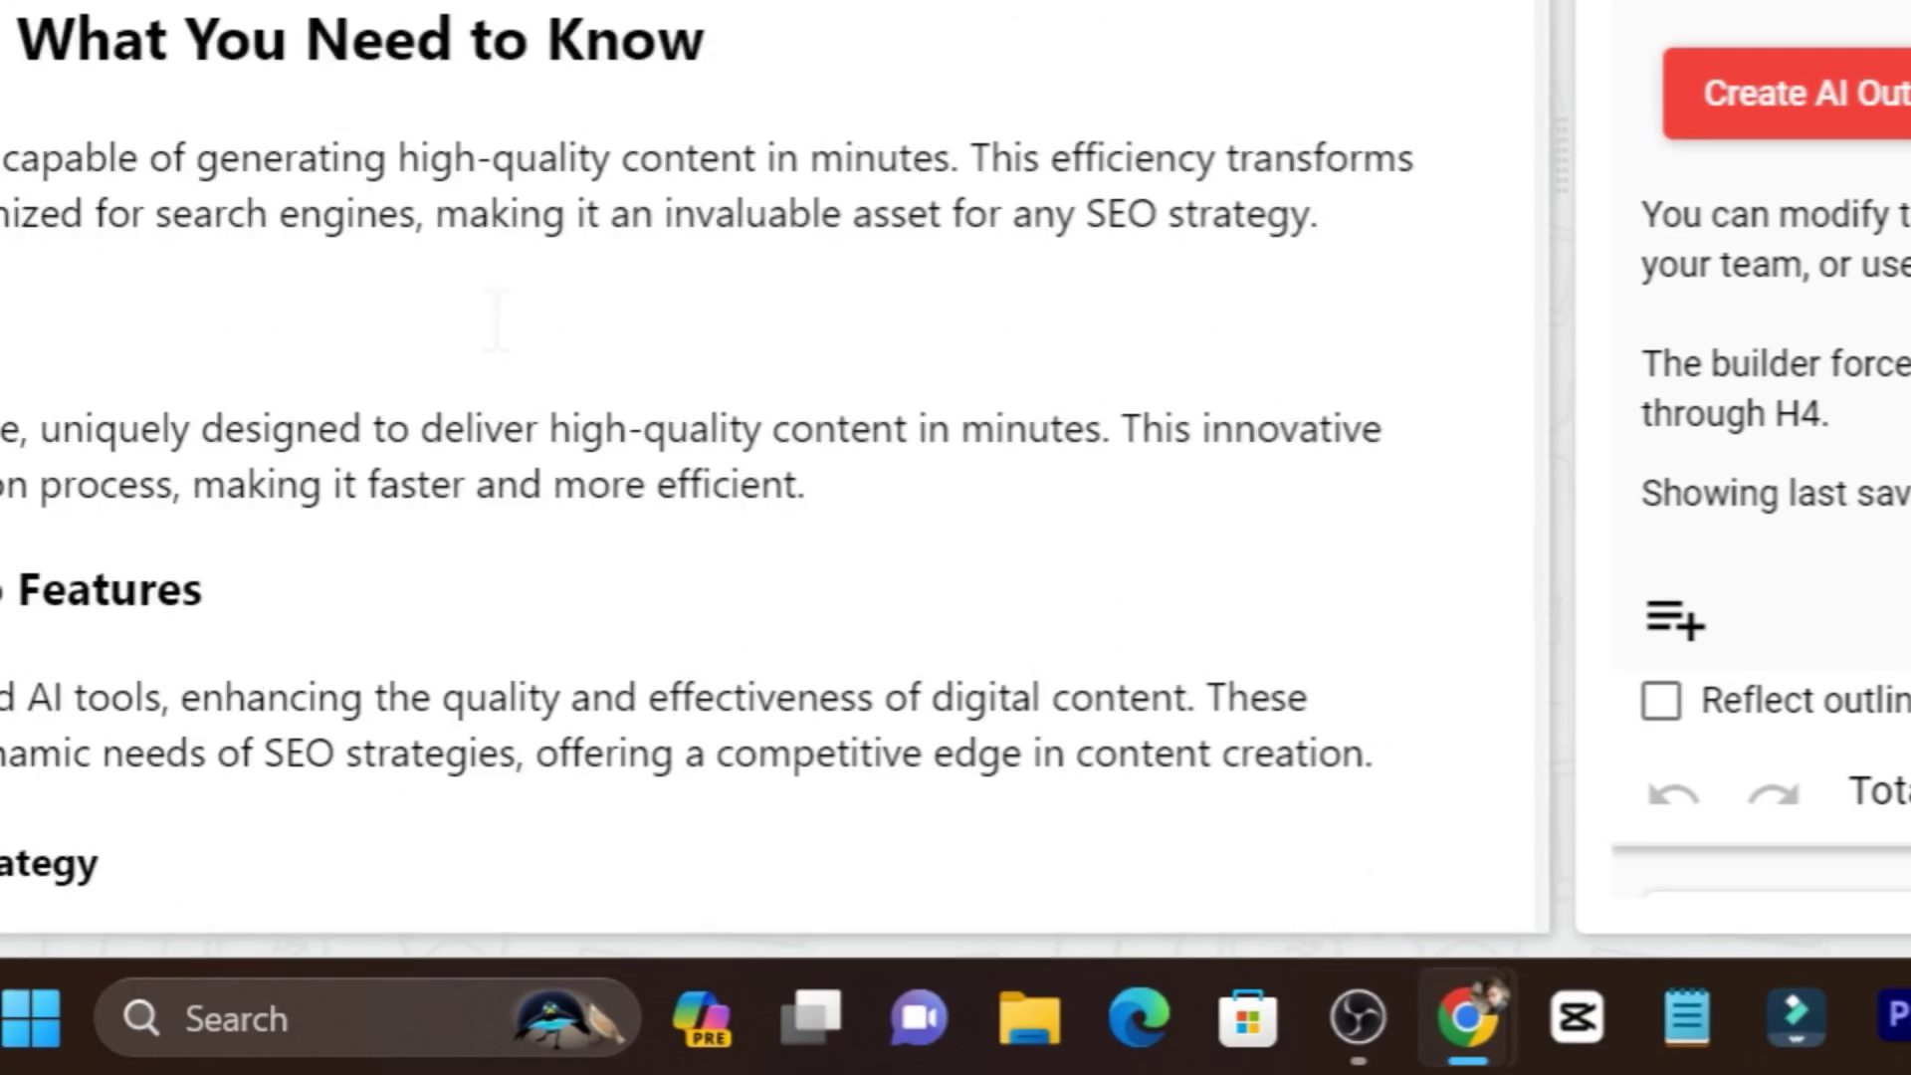
pyautogui.scroll(2, 495, 319)
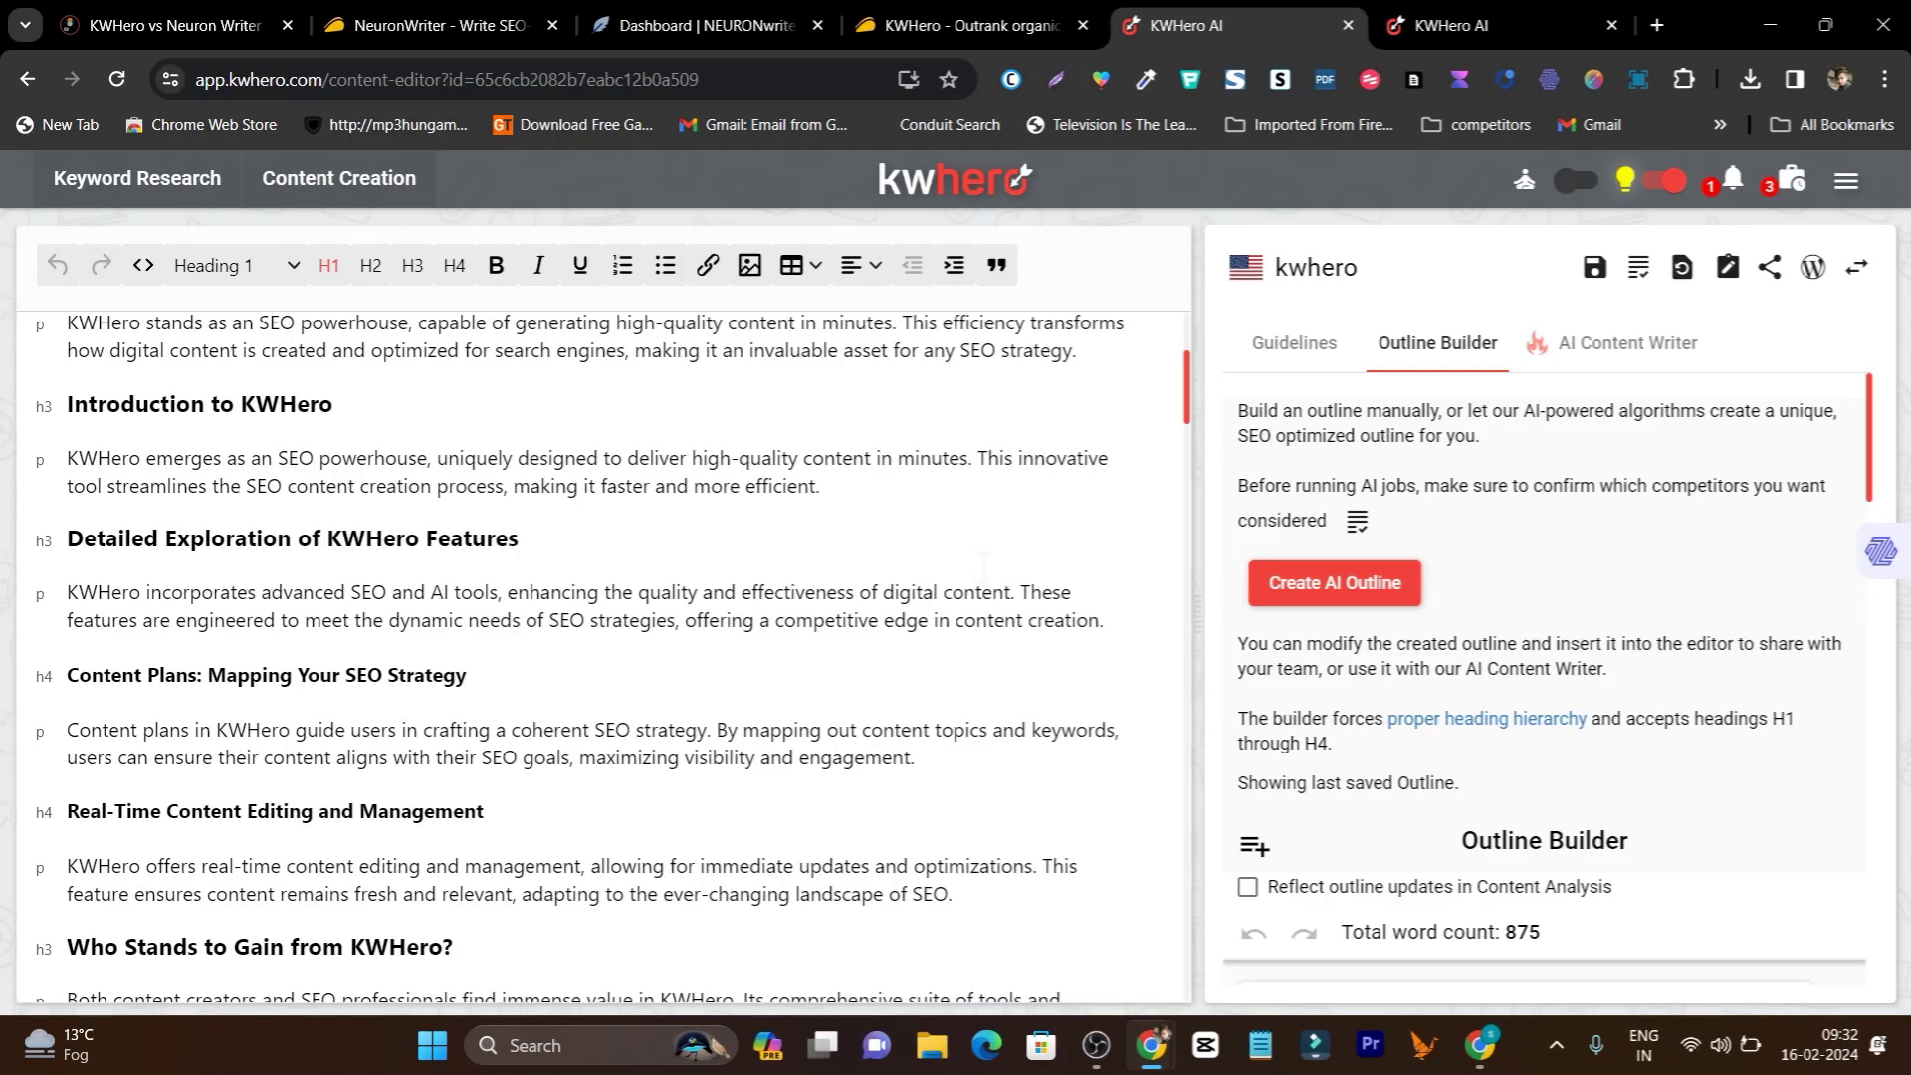
pyautogui.scroll(4, 984, 566)
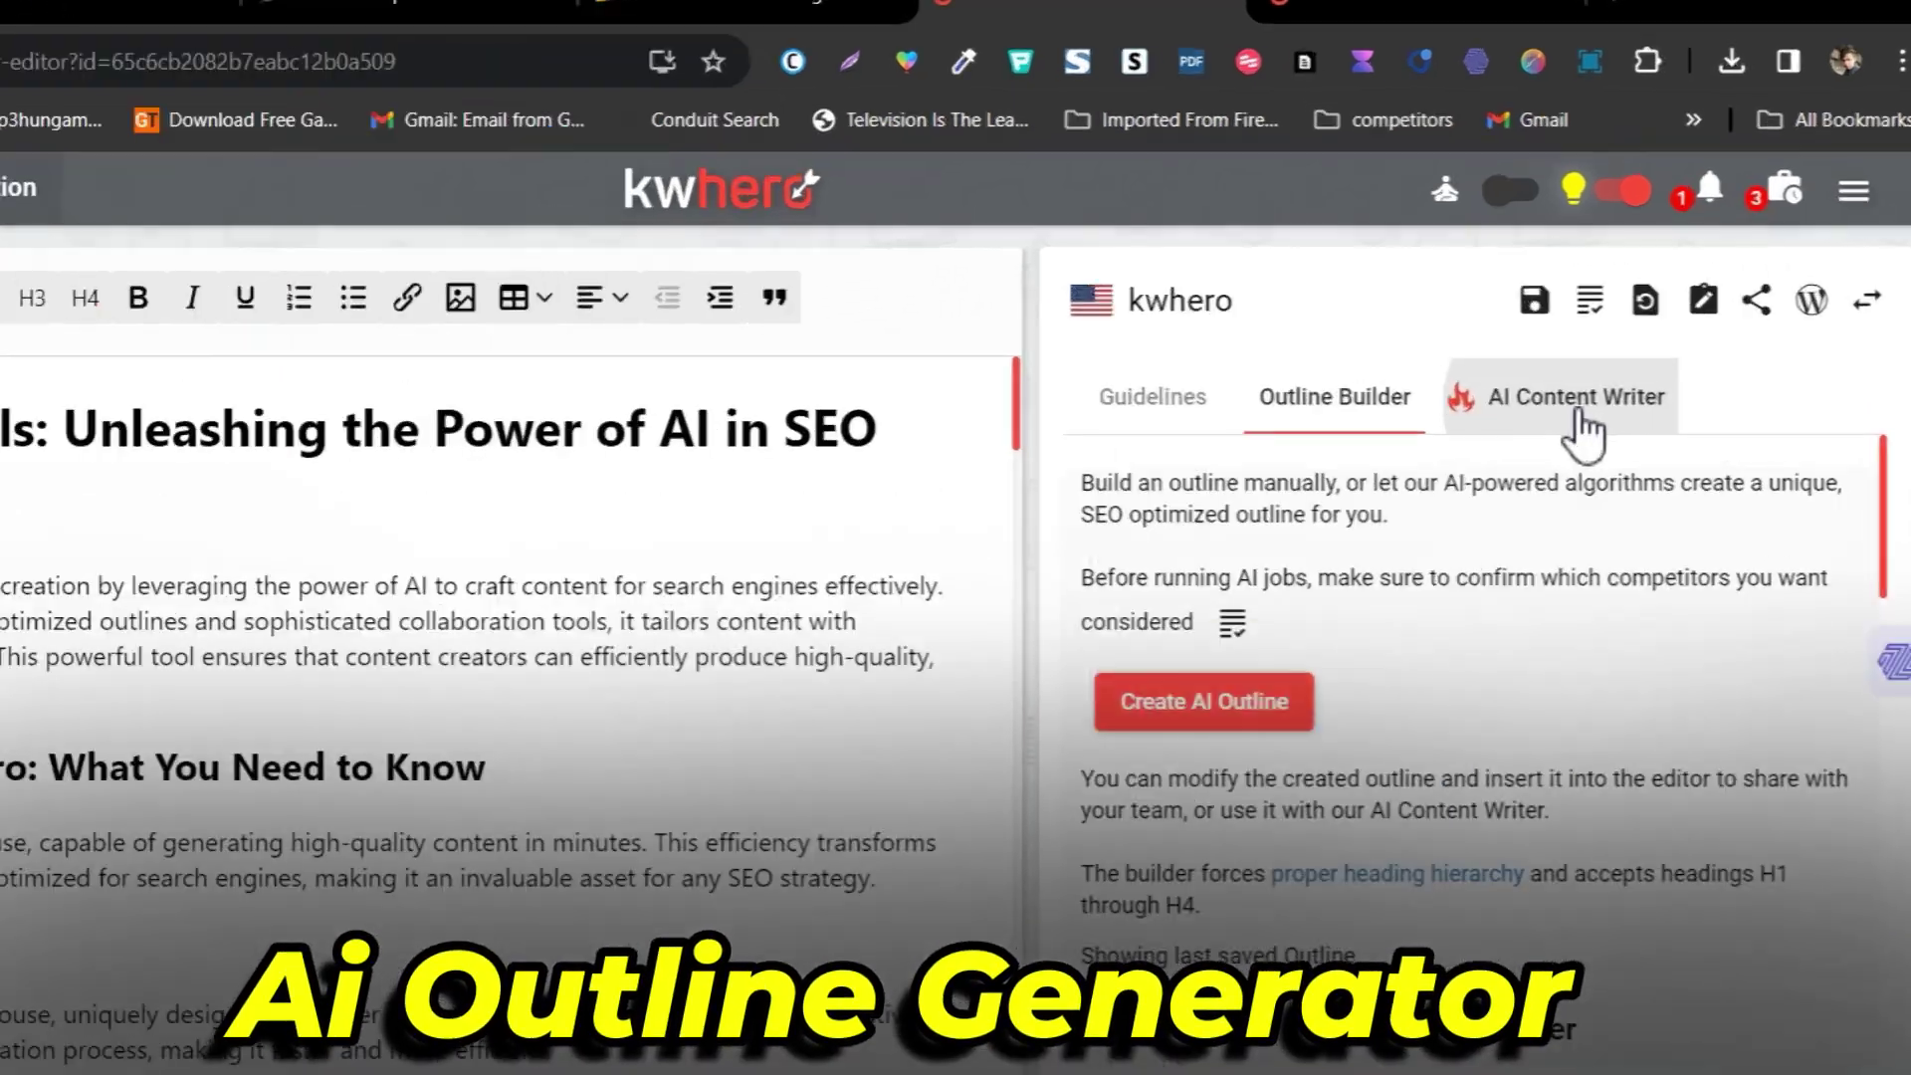
# Step: Open the AI Content Writer and review its Writing Options (Standard tone, Intermediate level) and Expert Options
pyautogui.click(1627, 348)
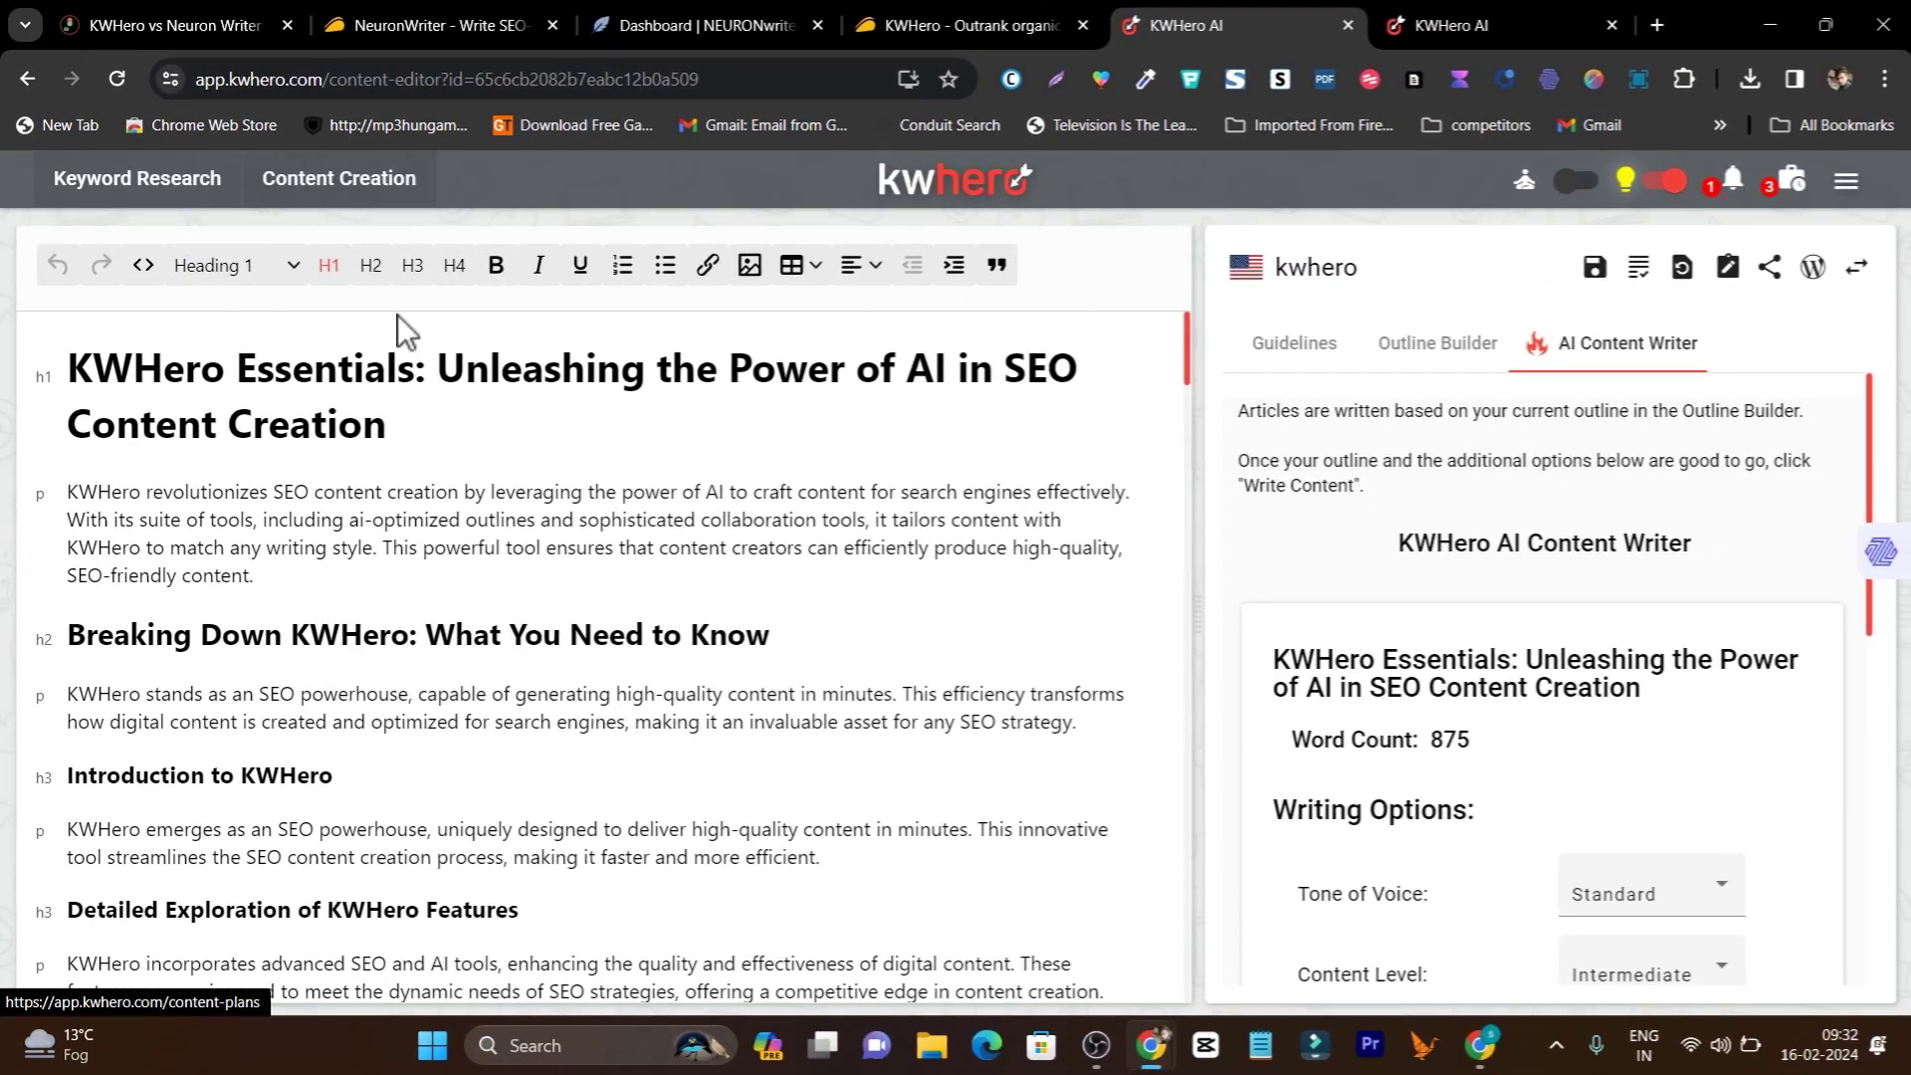
pyautogui.scroll(-15, 397, 315)
pyautogui.scroll(-3, 1491, 755)
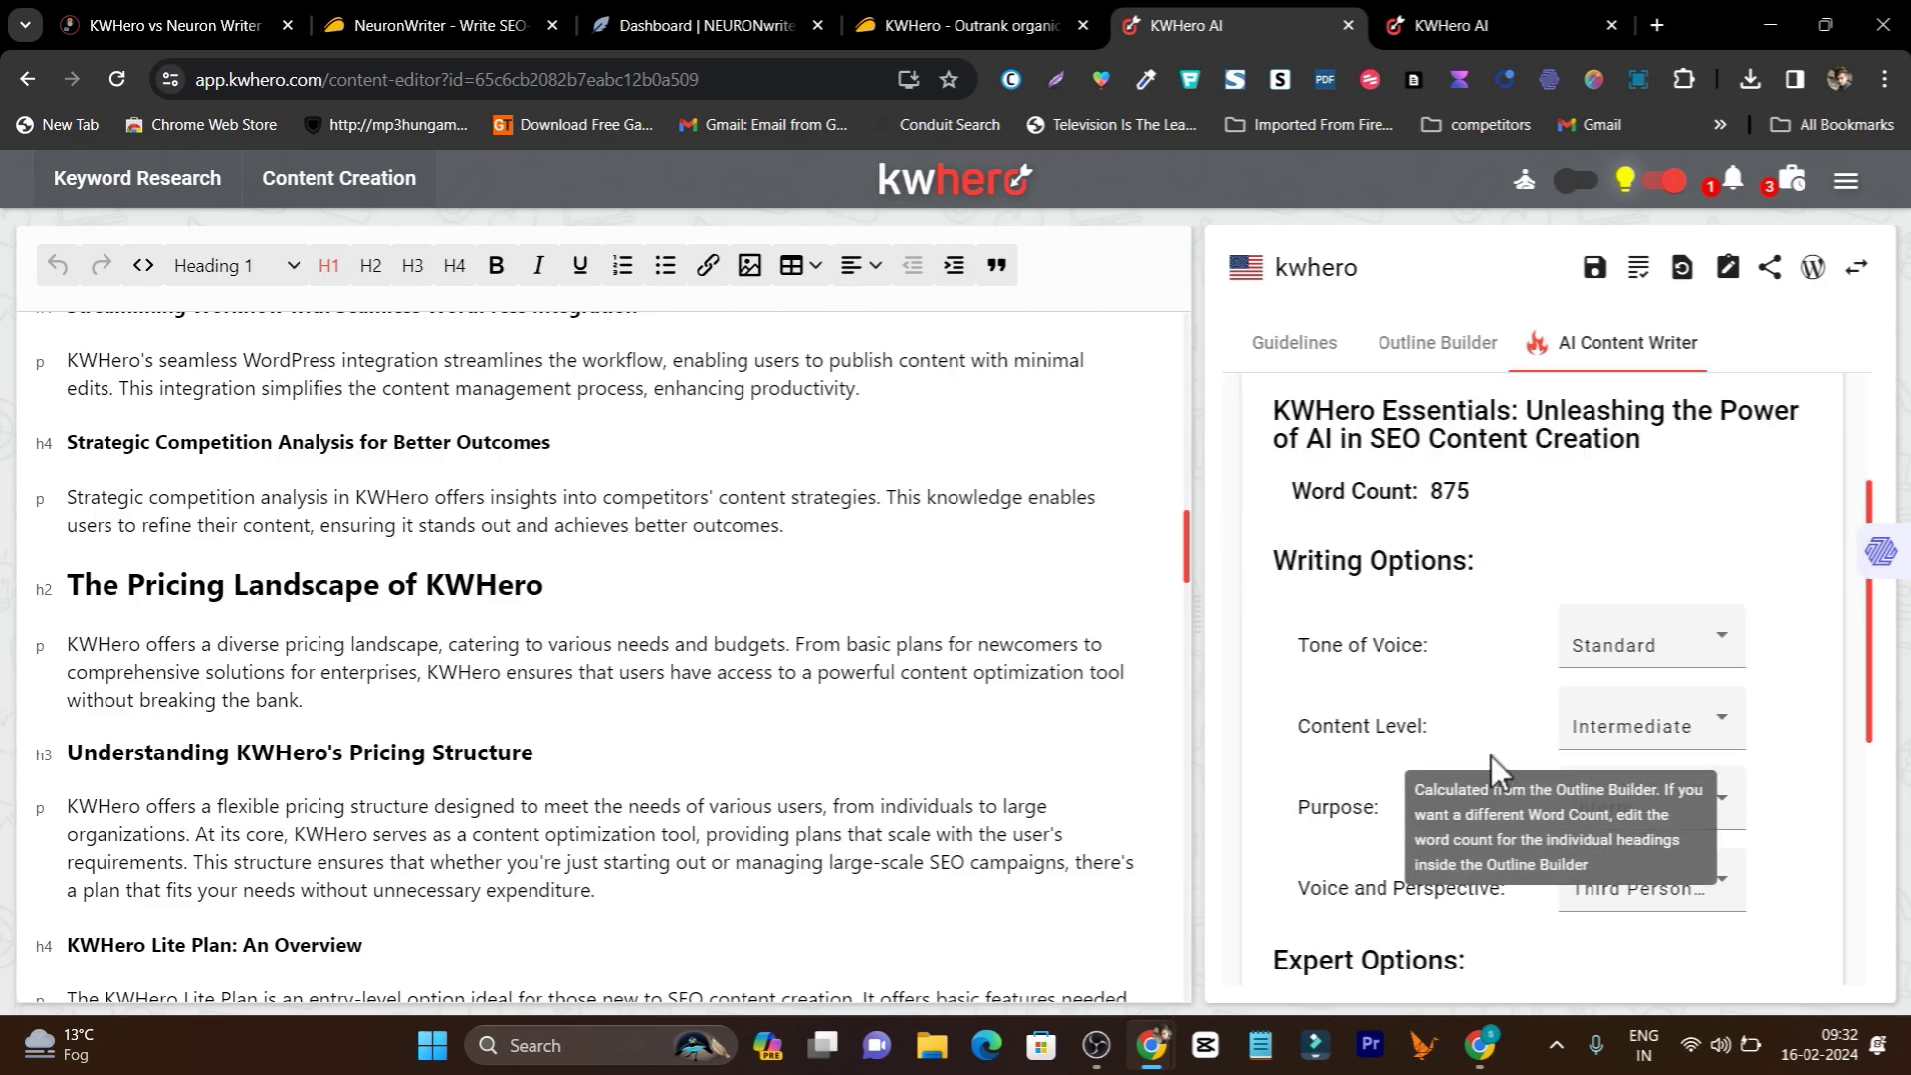
pyautogui.scroll(2, 1521, 711)
pyautogui.scroll(-3, 1519, 705)
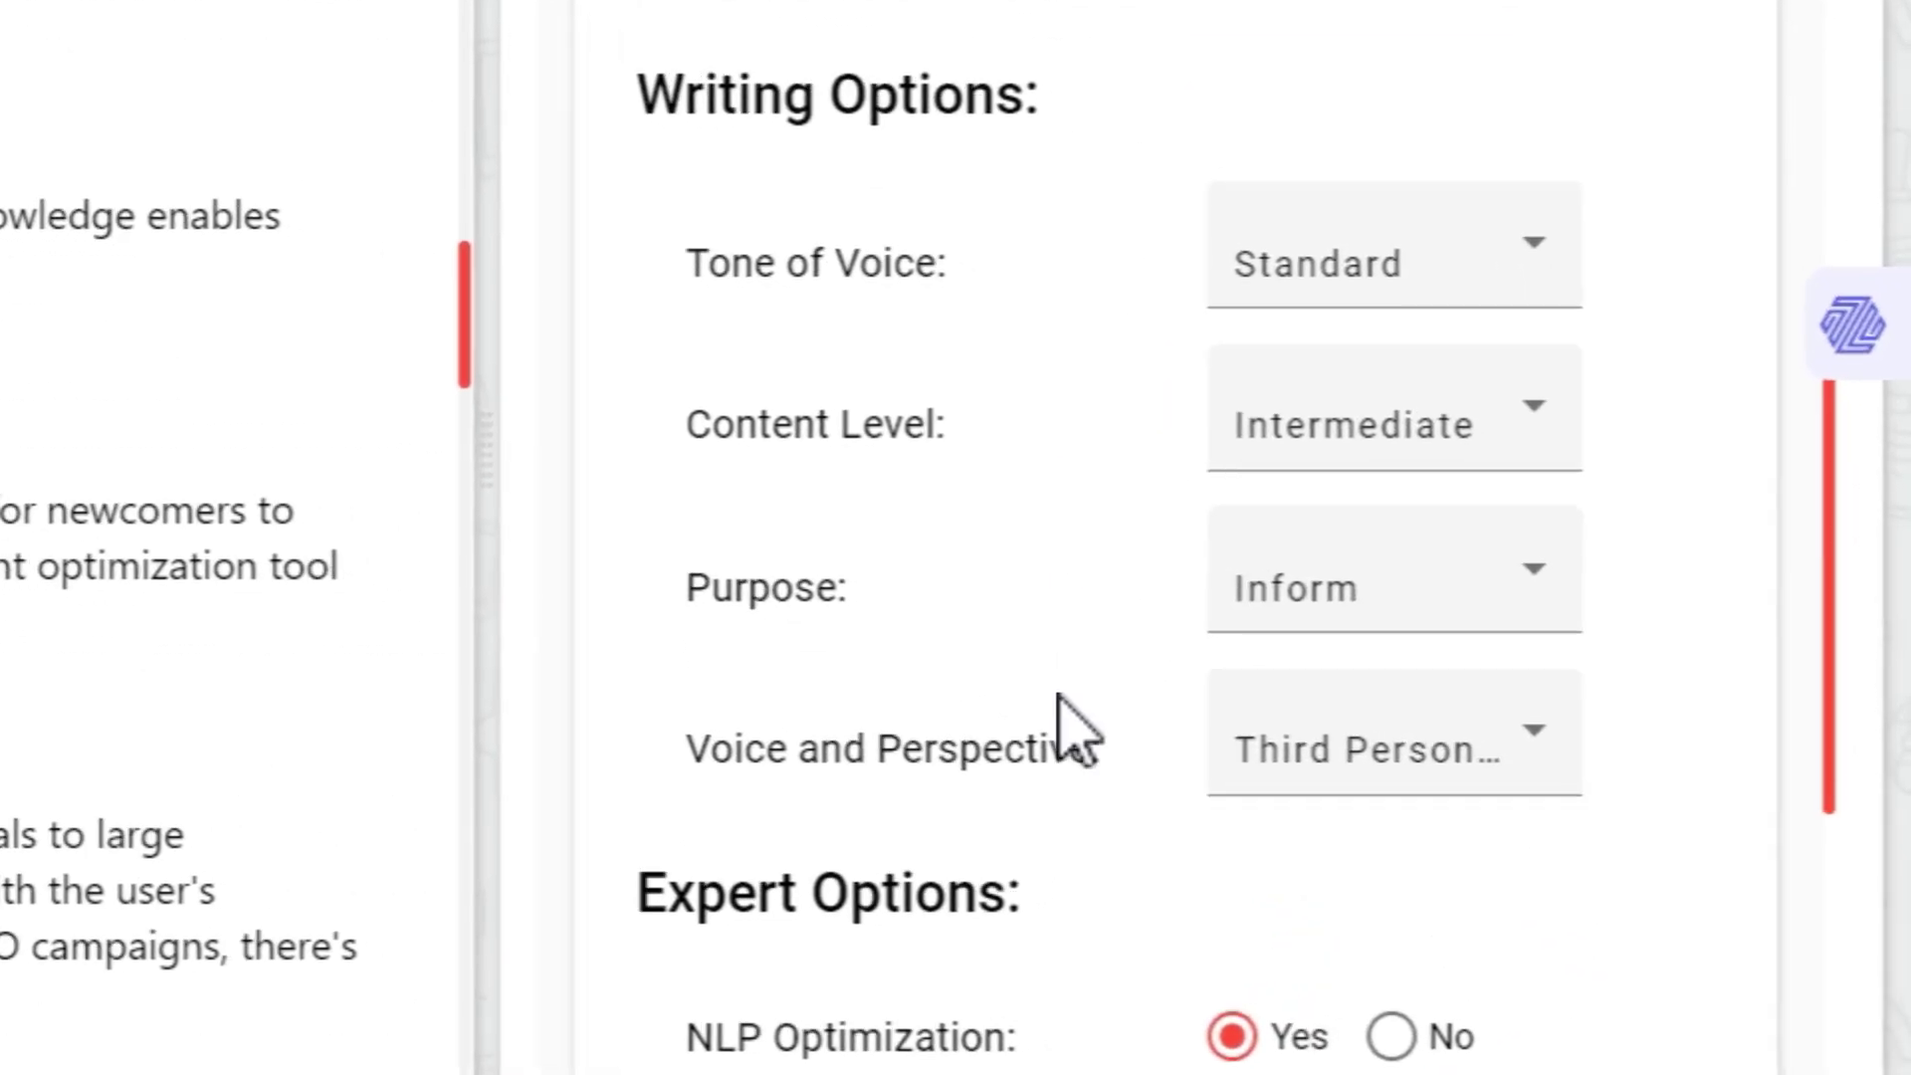
pyautogui.scroll(-3, 1493, 737)
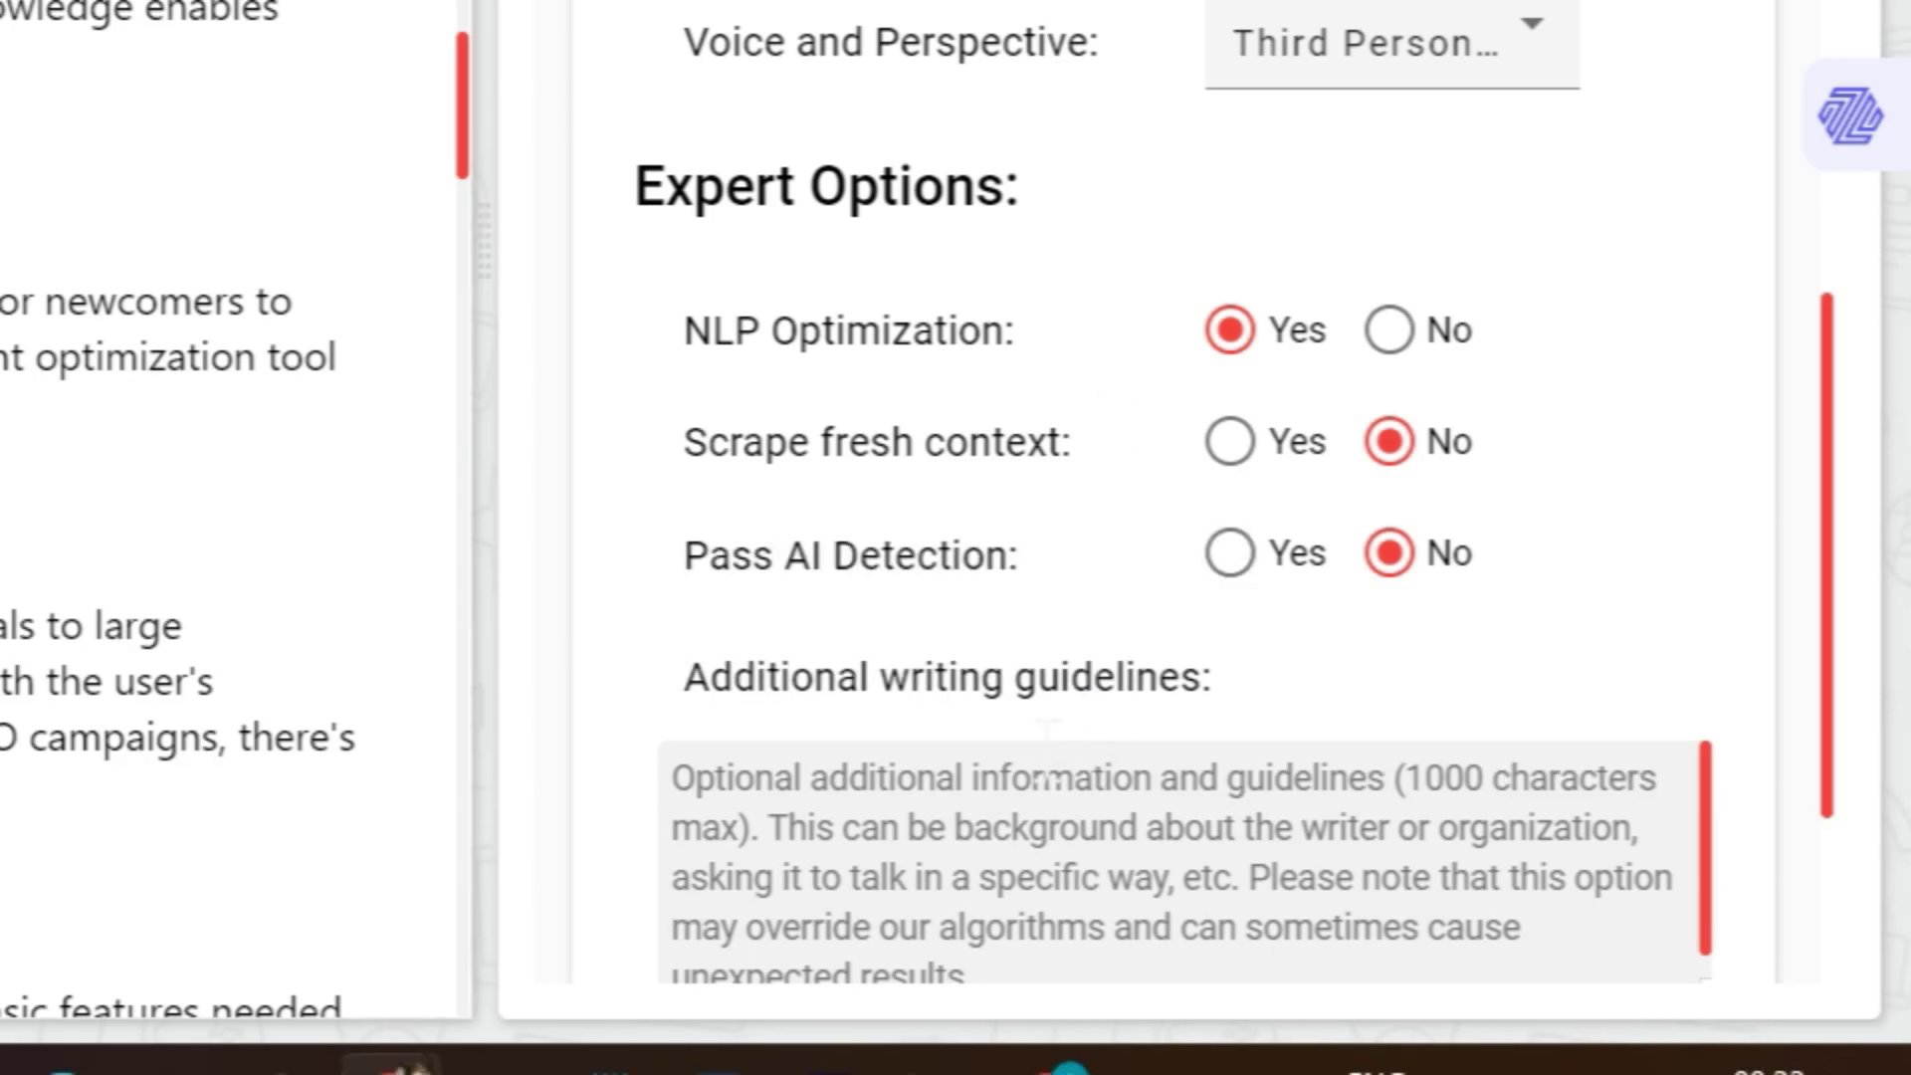
pyautogui.scroll(5, 1107, 652)
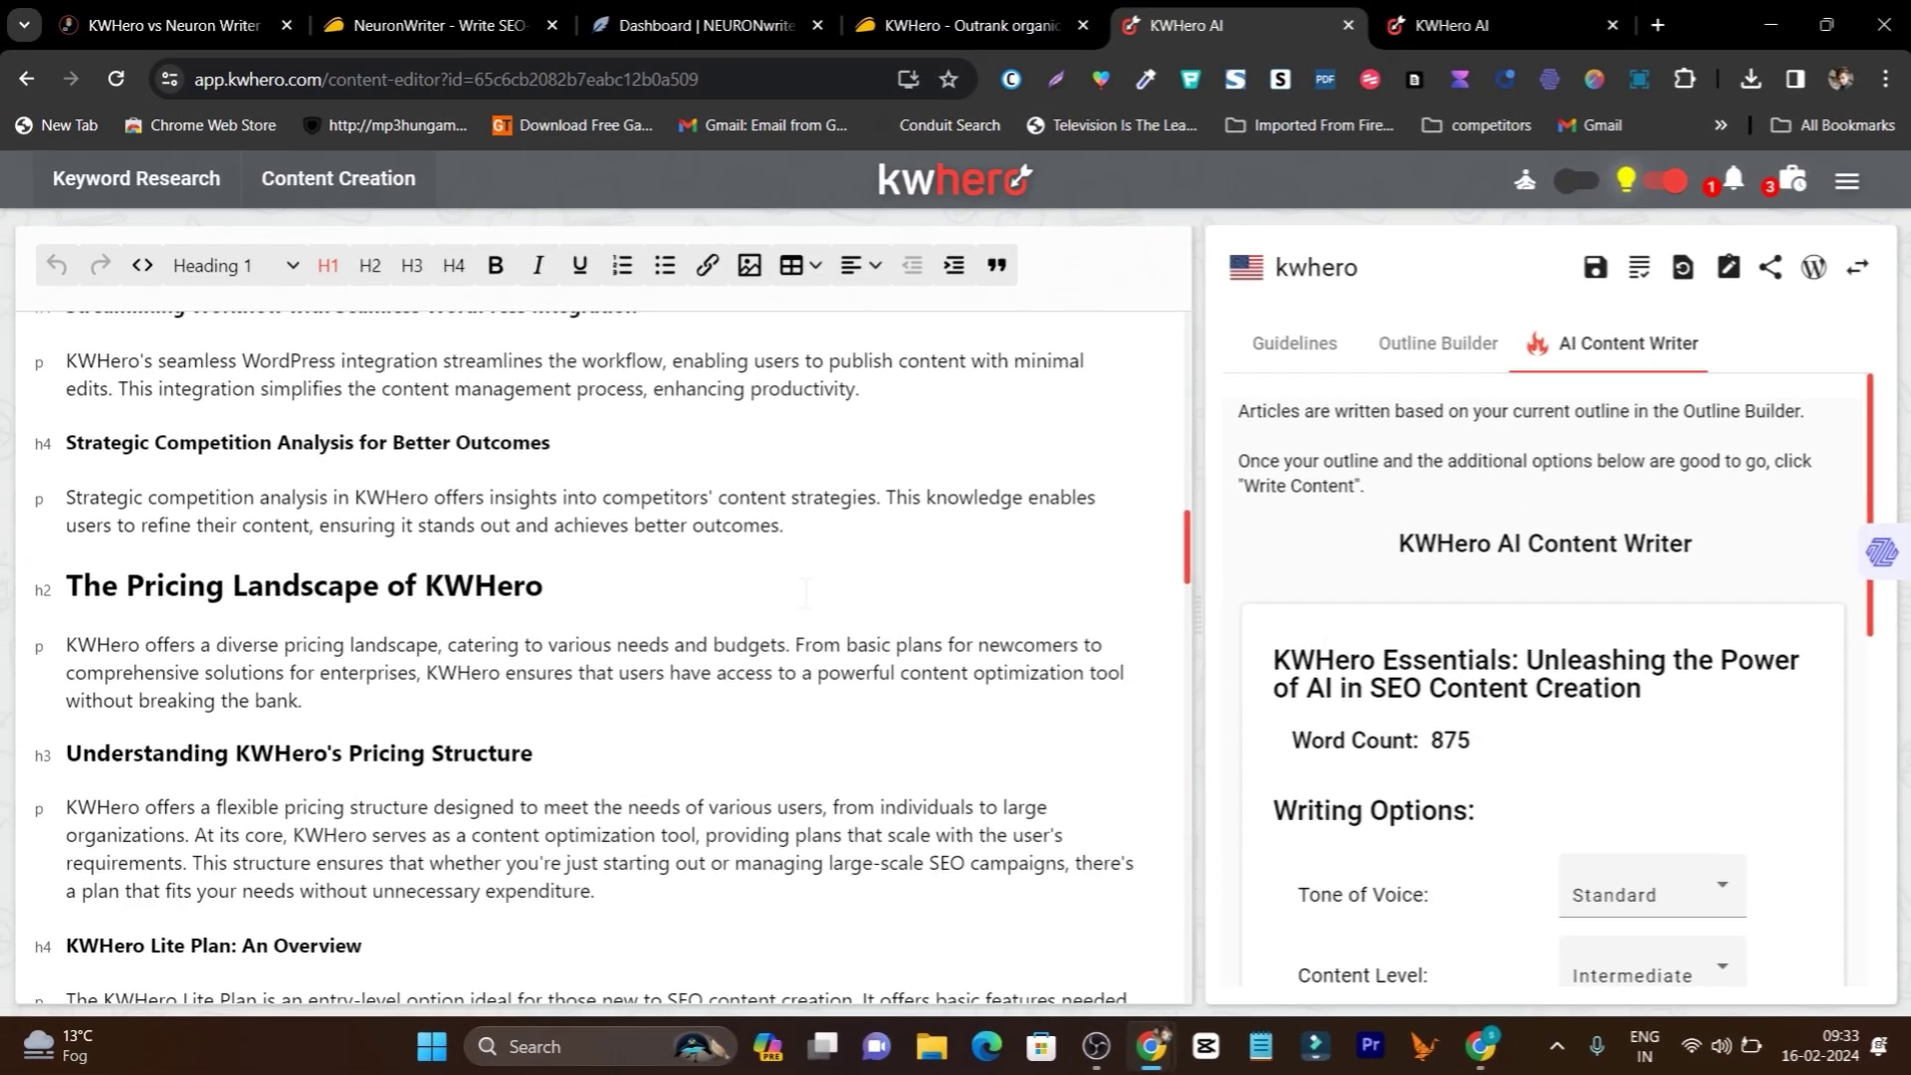
pyautogui.scroll(15, 577, 637)
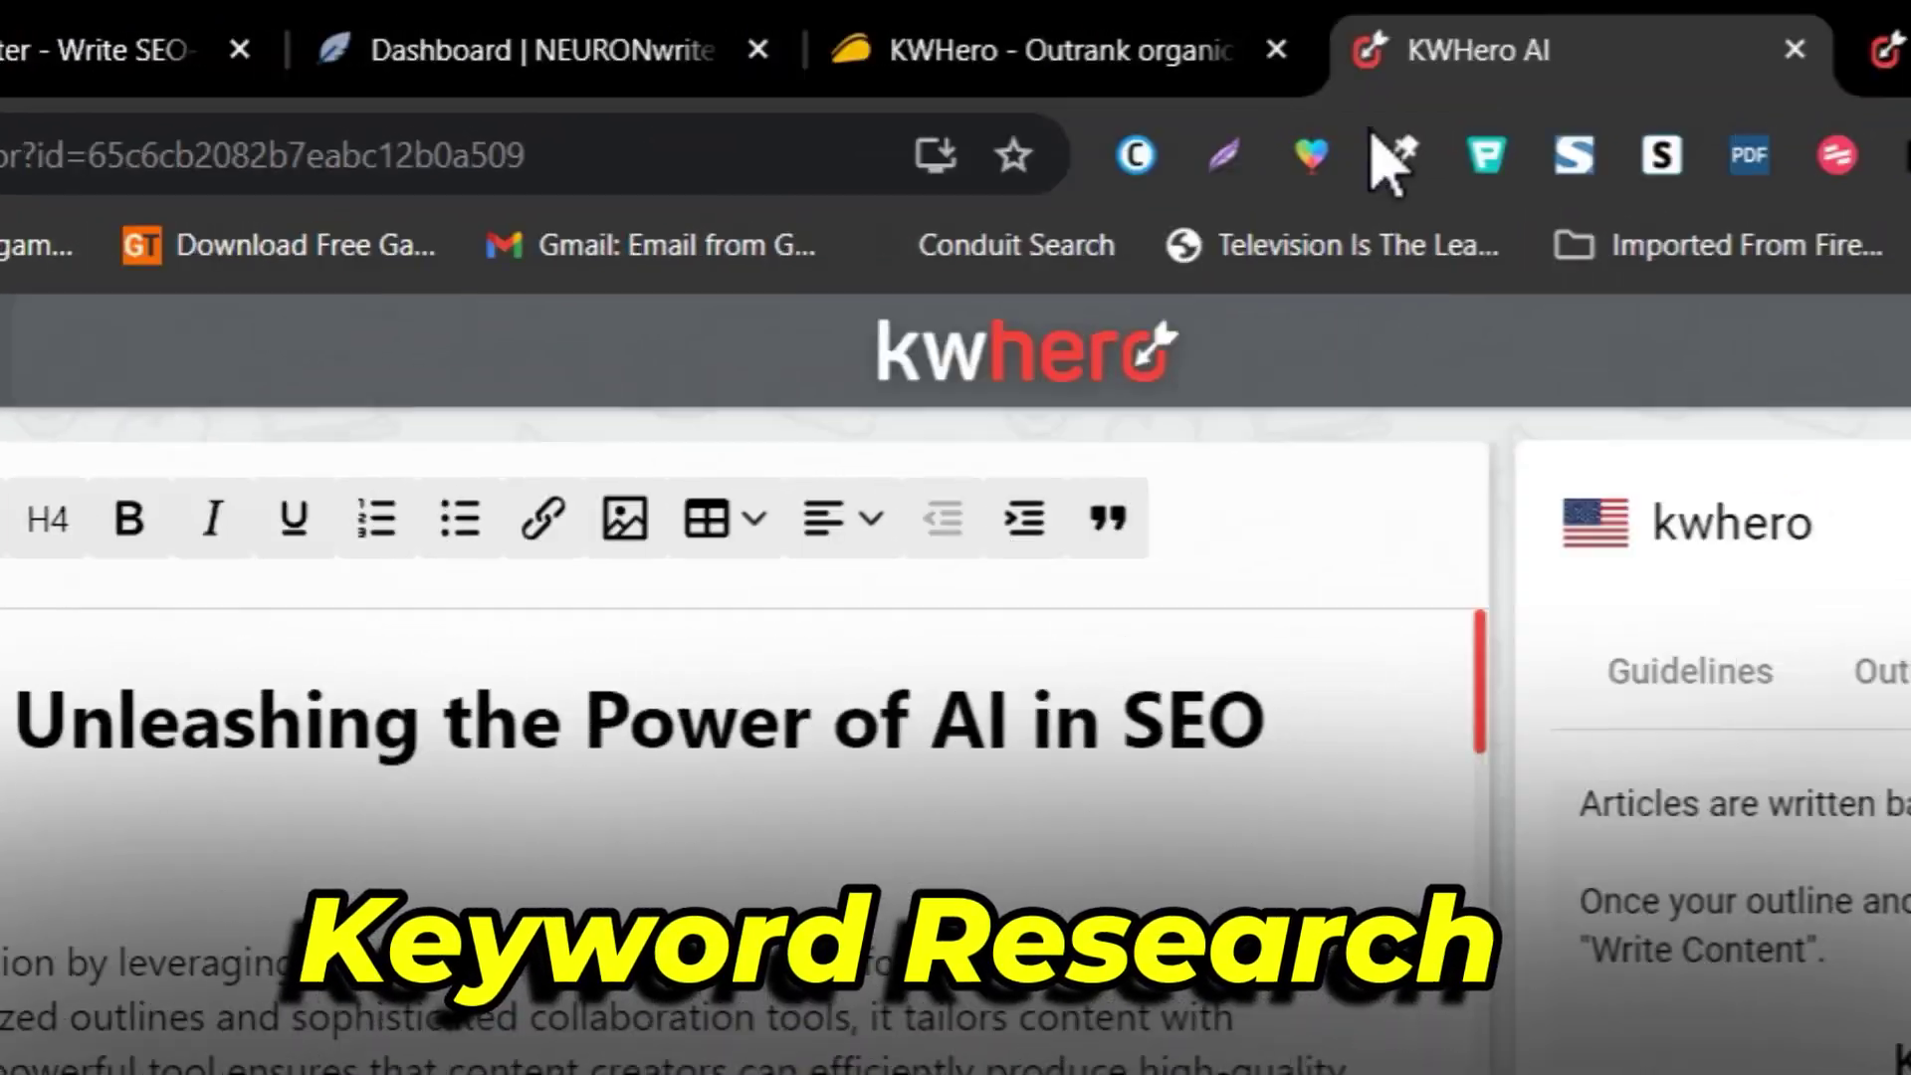
# Step: Open the 'best seo tool' keyword research and sort keywords by difficulty, easiest first
pyautogui.click(1884, 49)
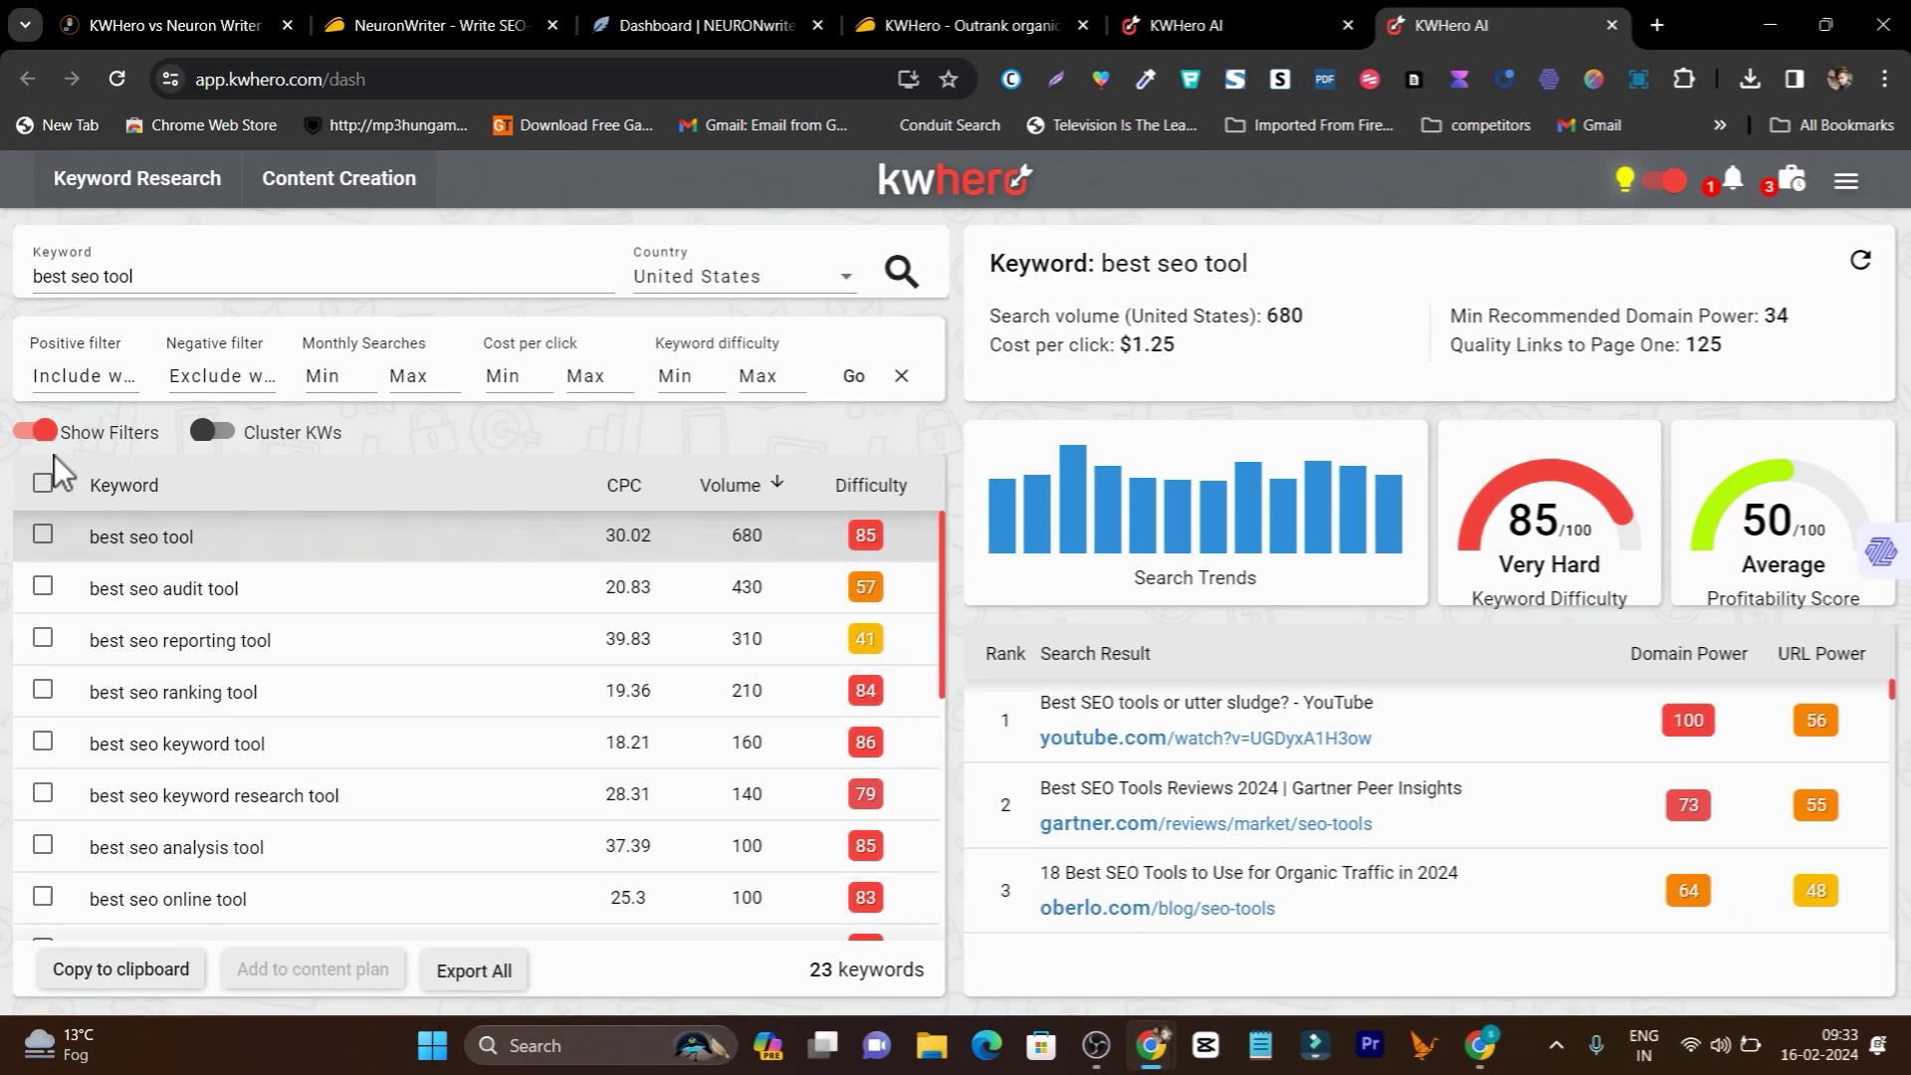
pyautogui.click(278, 289)
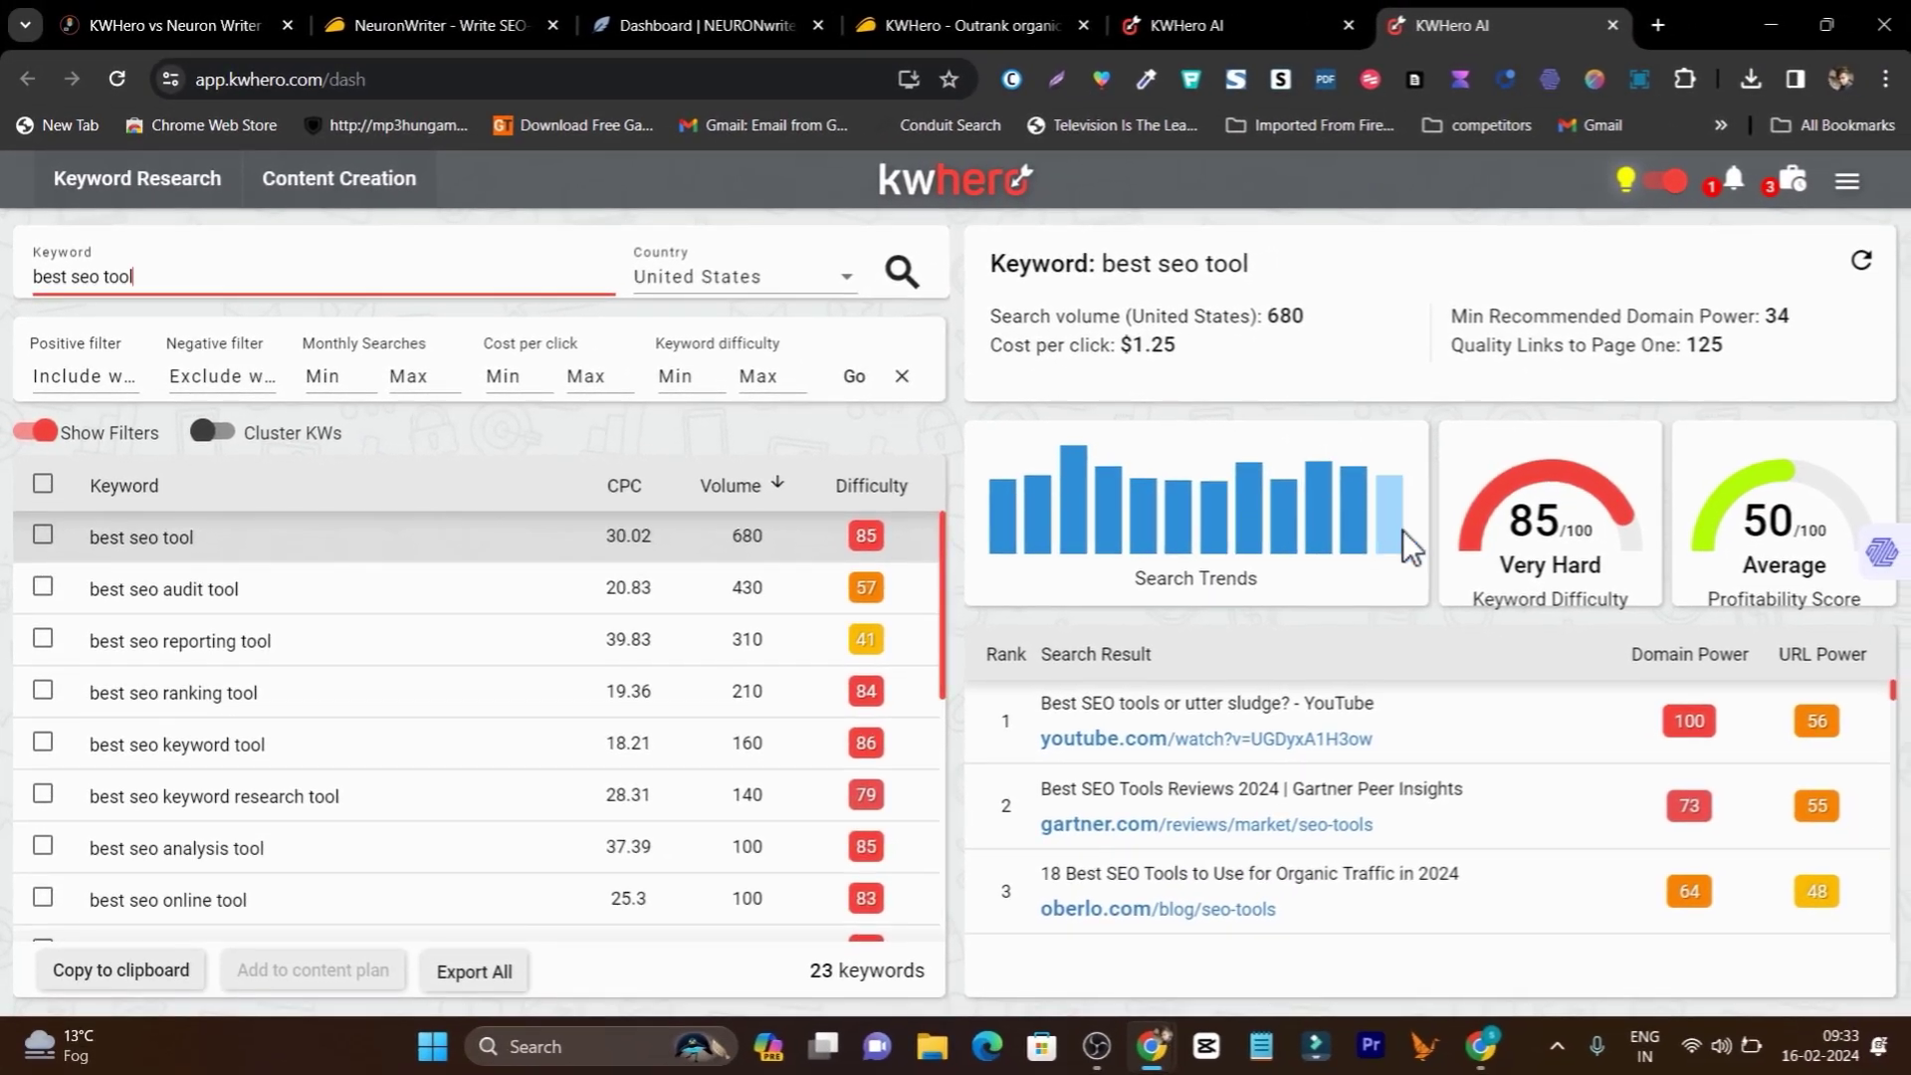
pyautogui.click(839, 493)
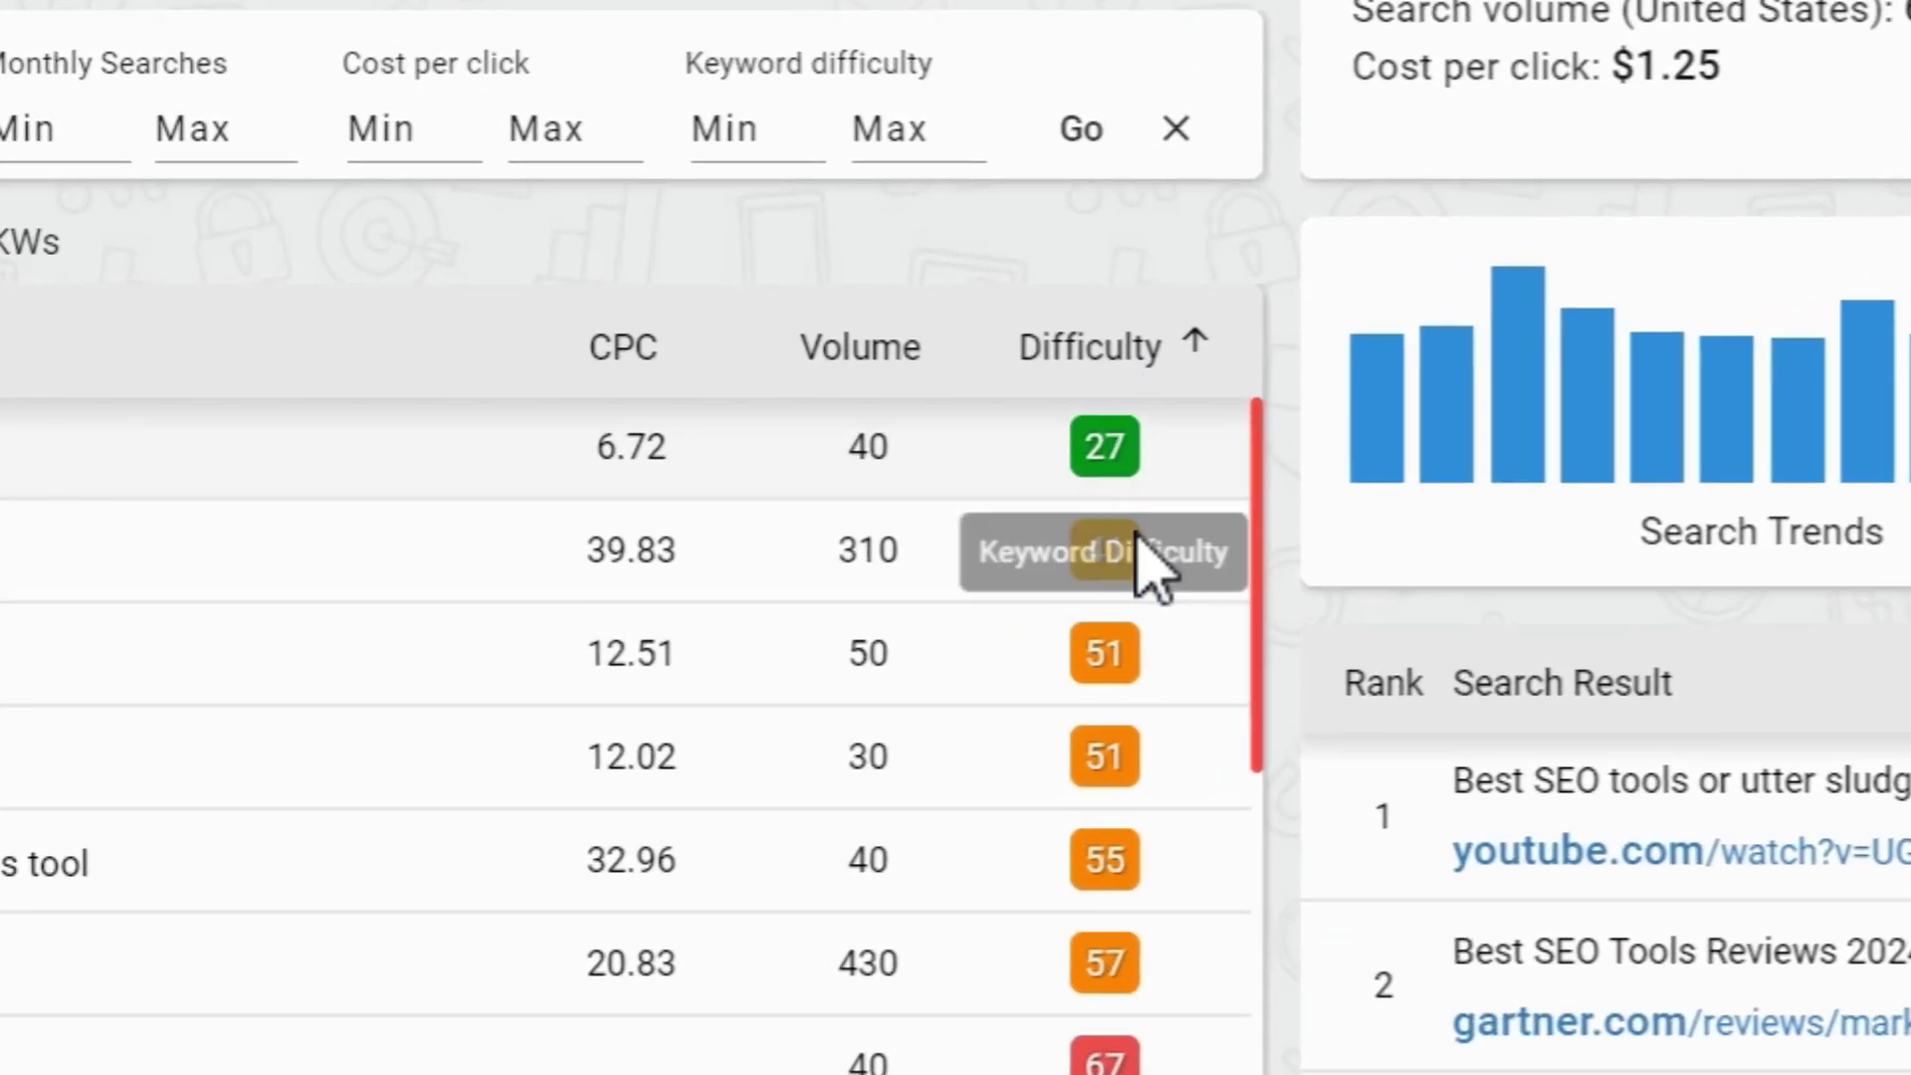
# Step: Scroll through the 23 keywords, then go to KWHero's Content Creation section
pyautogui.scroll(-5, 1195, 781)
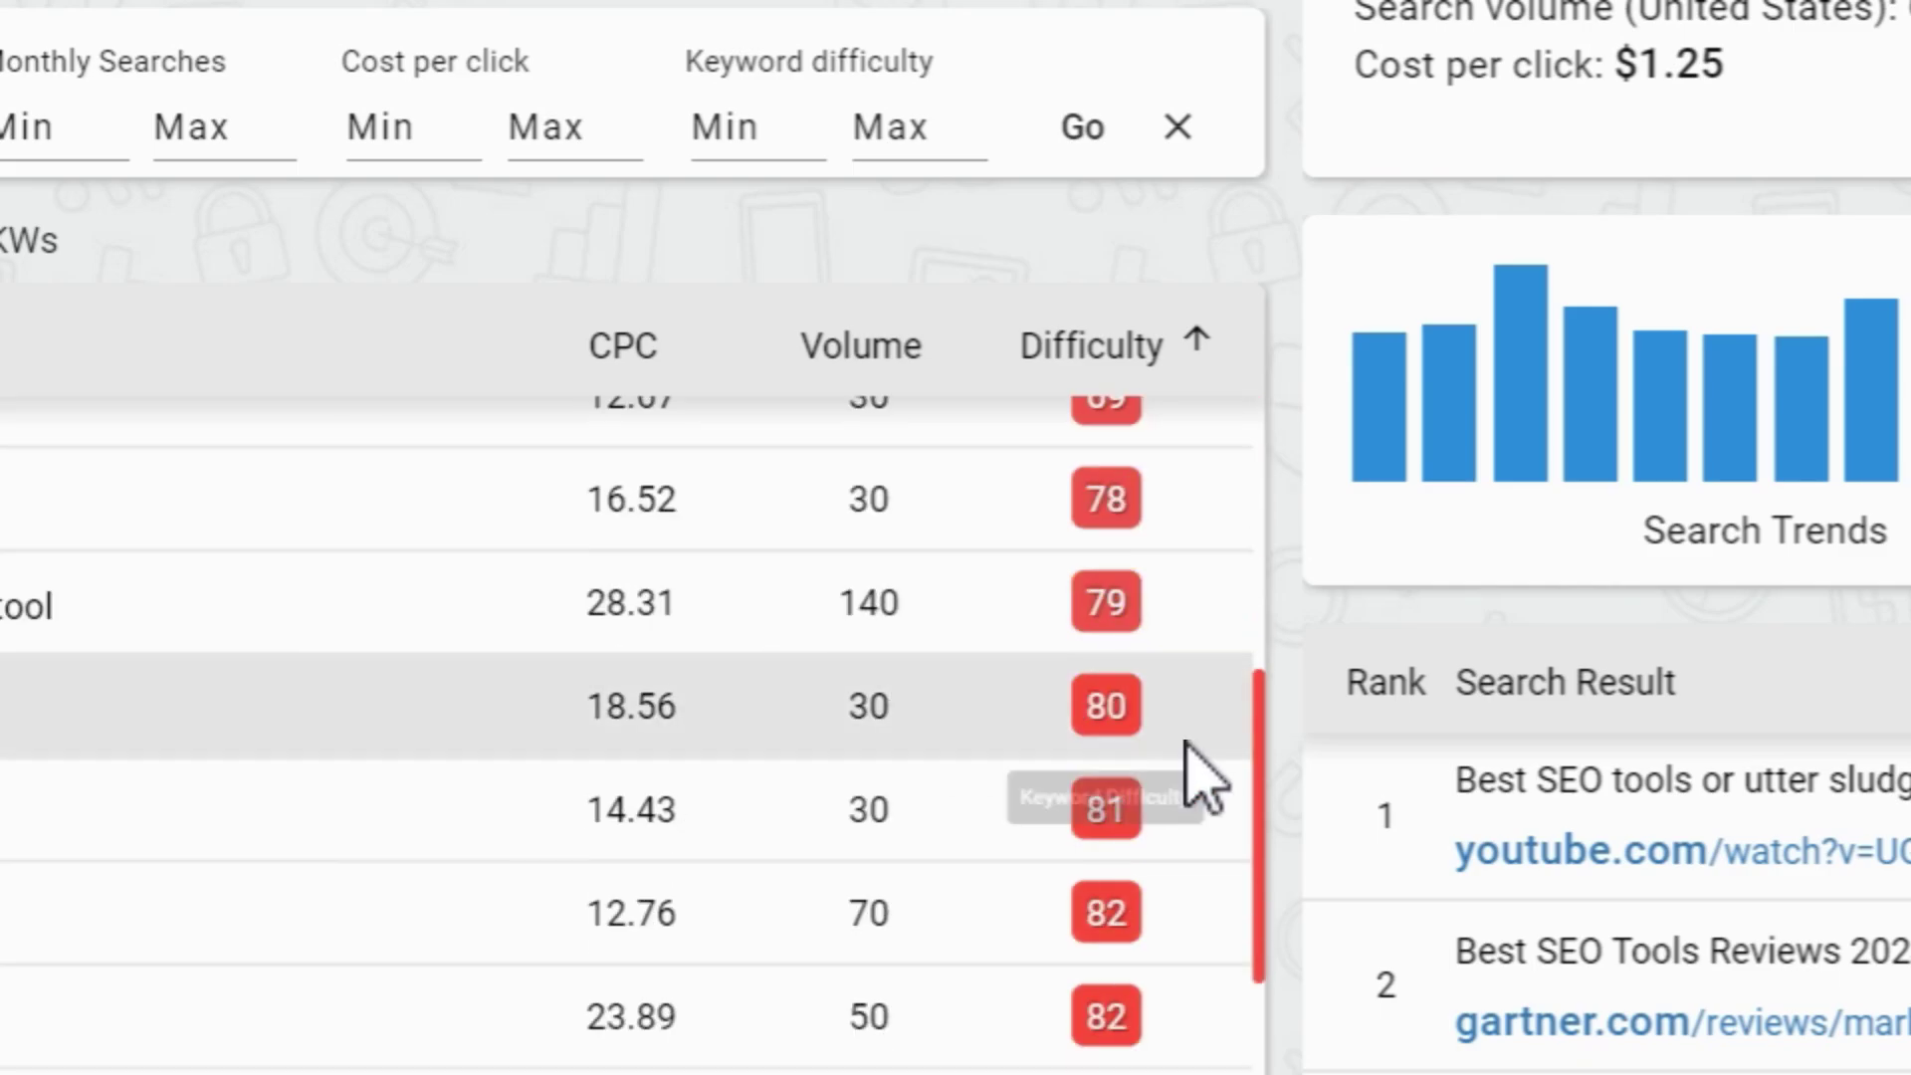
pyautogui.scroll(5, 1200, 666)
pyautogui.scroll(1, 1184, 647)
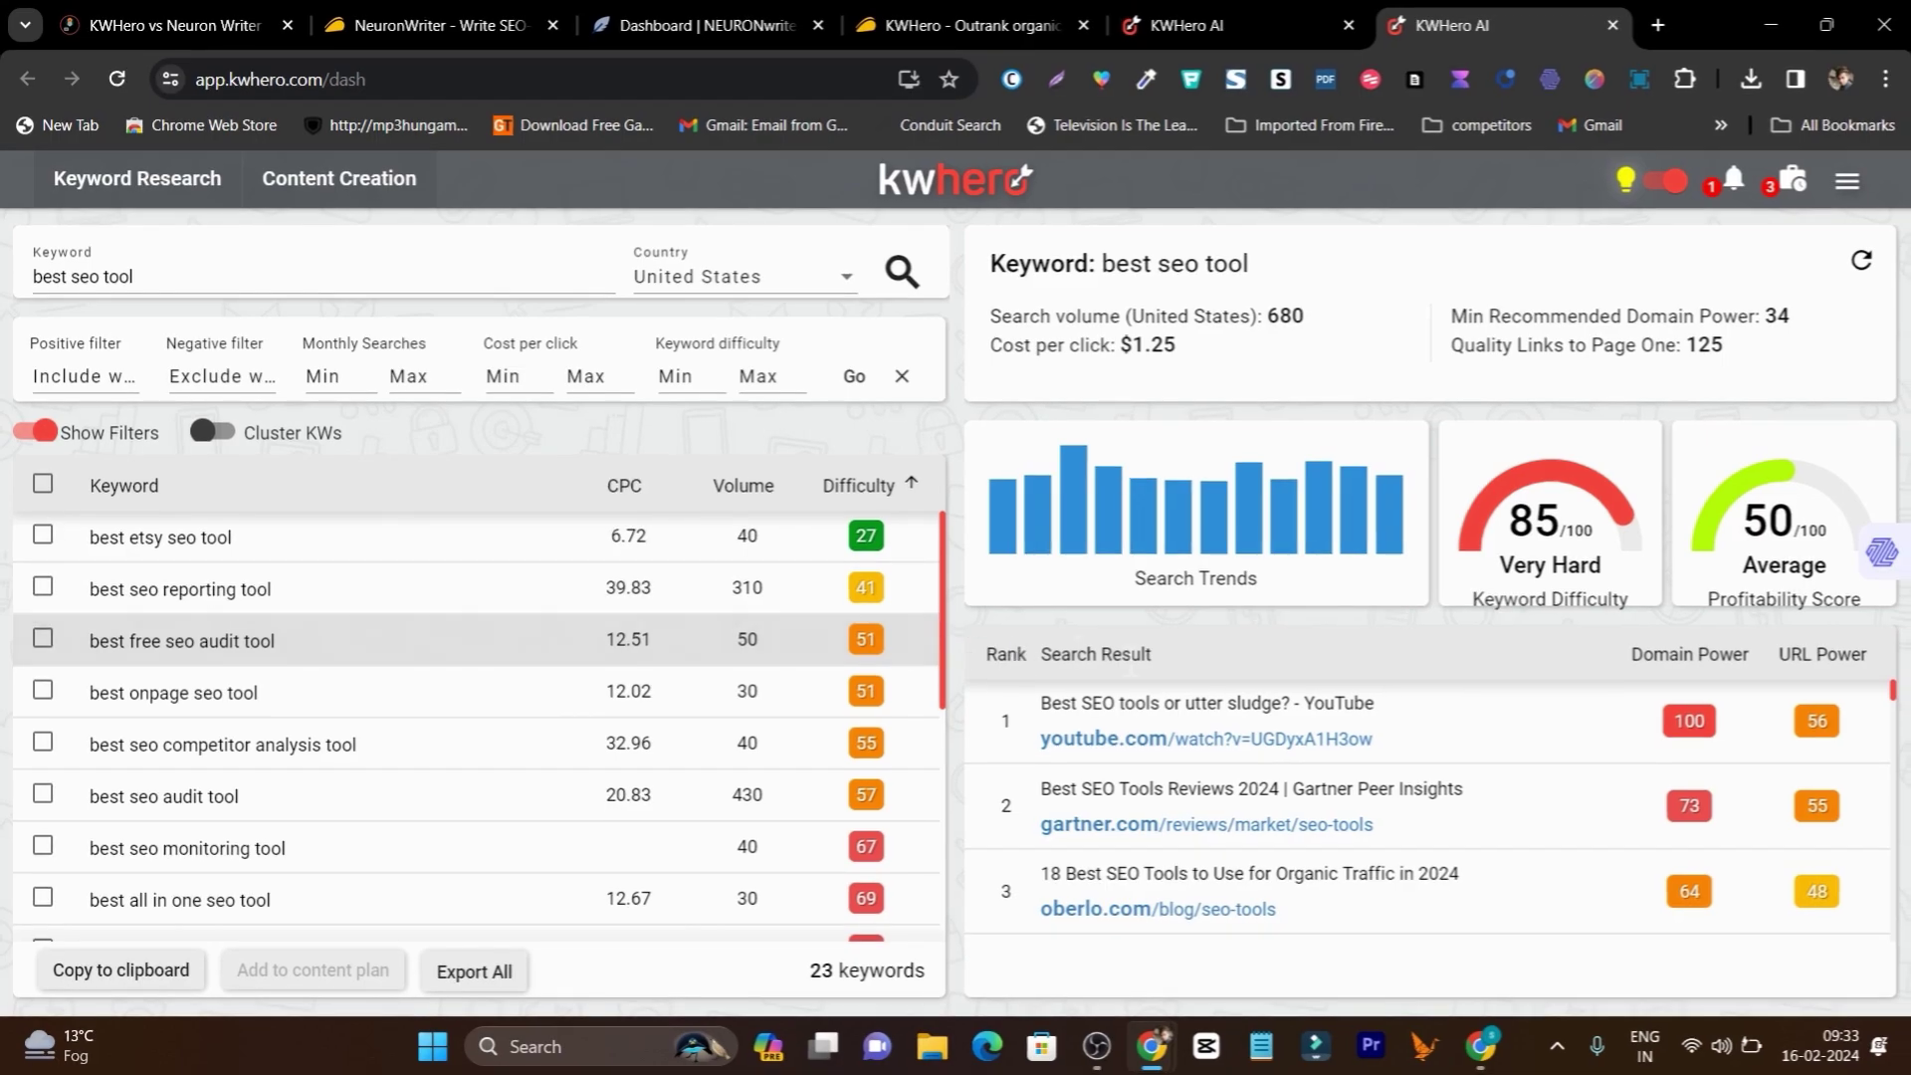
pyautogui.scroll(-3, 1284, 727)
pyautogui.scroll(3, 1329, 772)
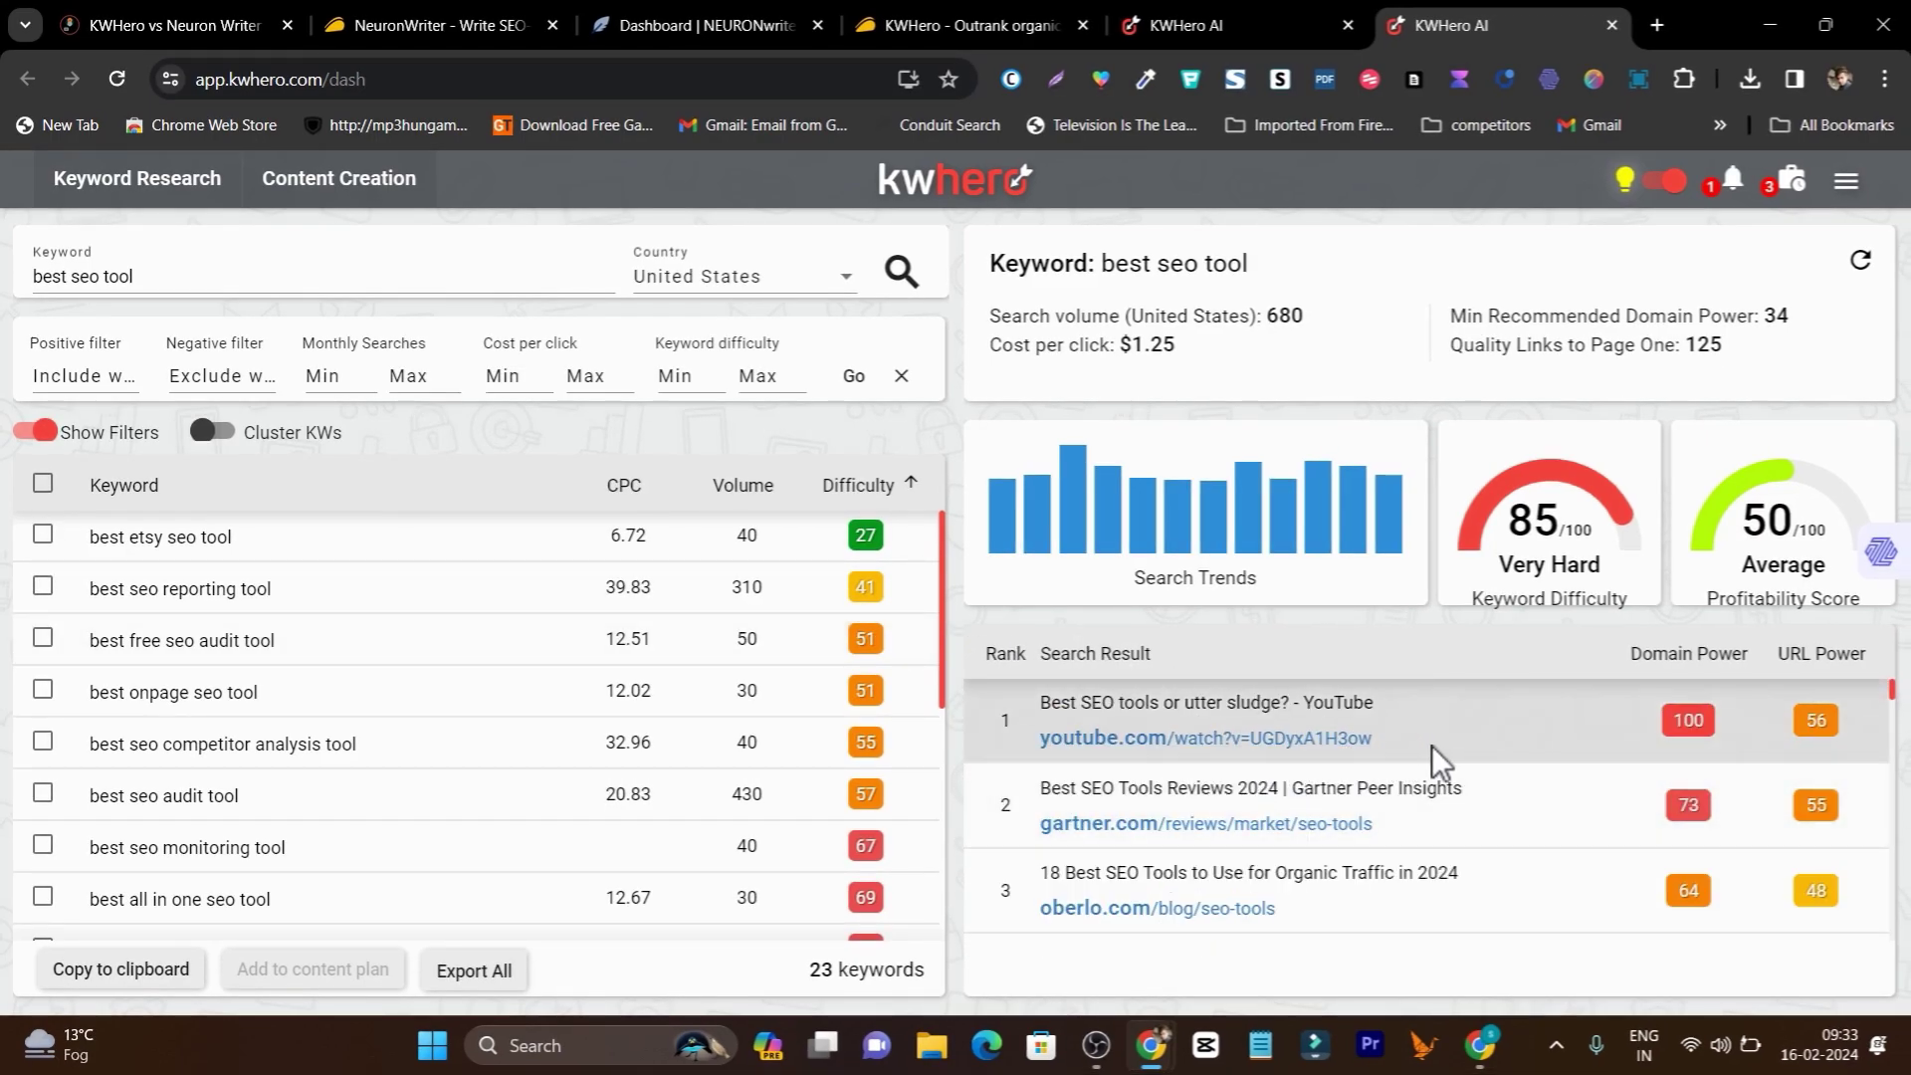
pyautogui.scroll(-3, 1431, 745)
pyautogui.scroll(3, 1472, 800)
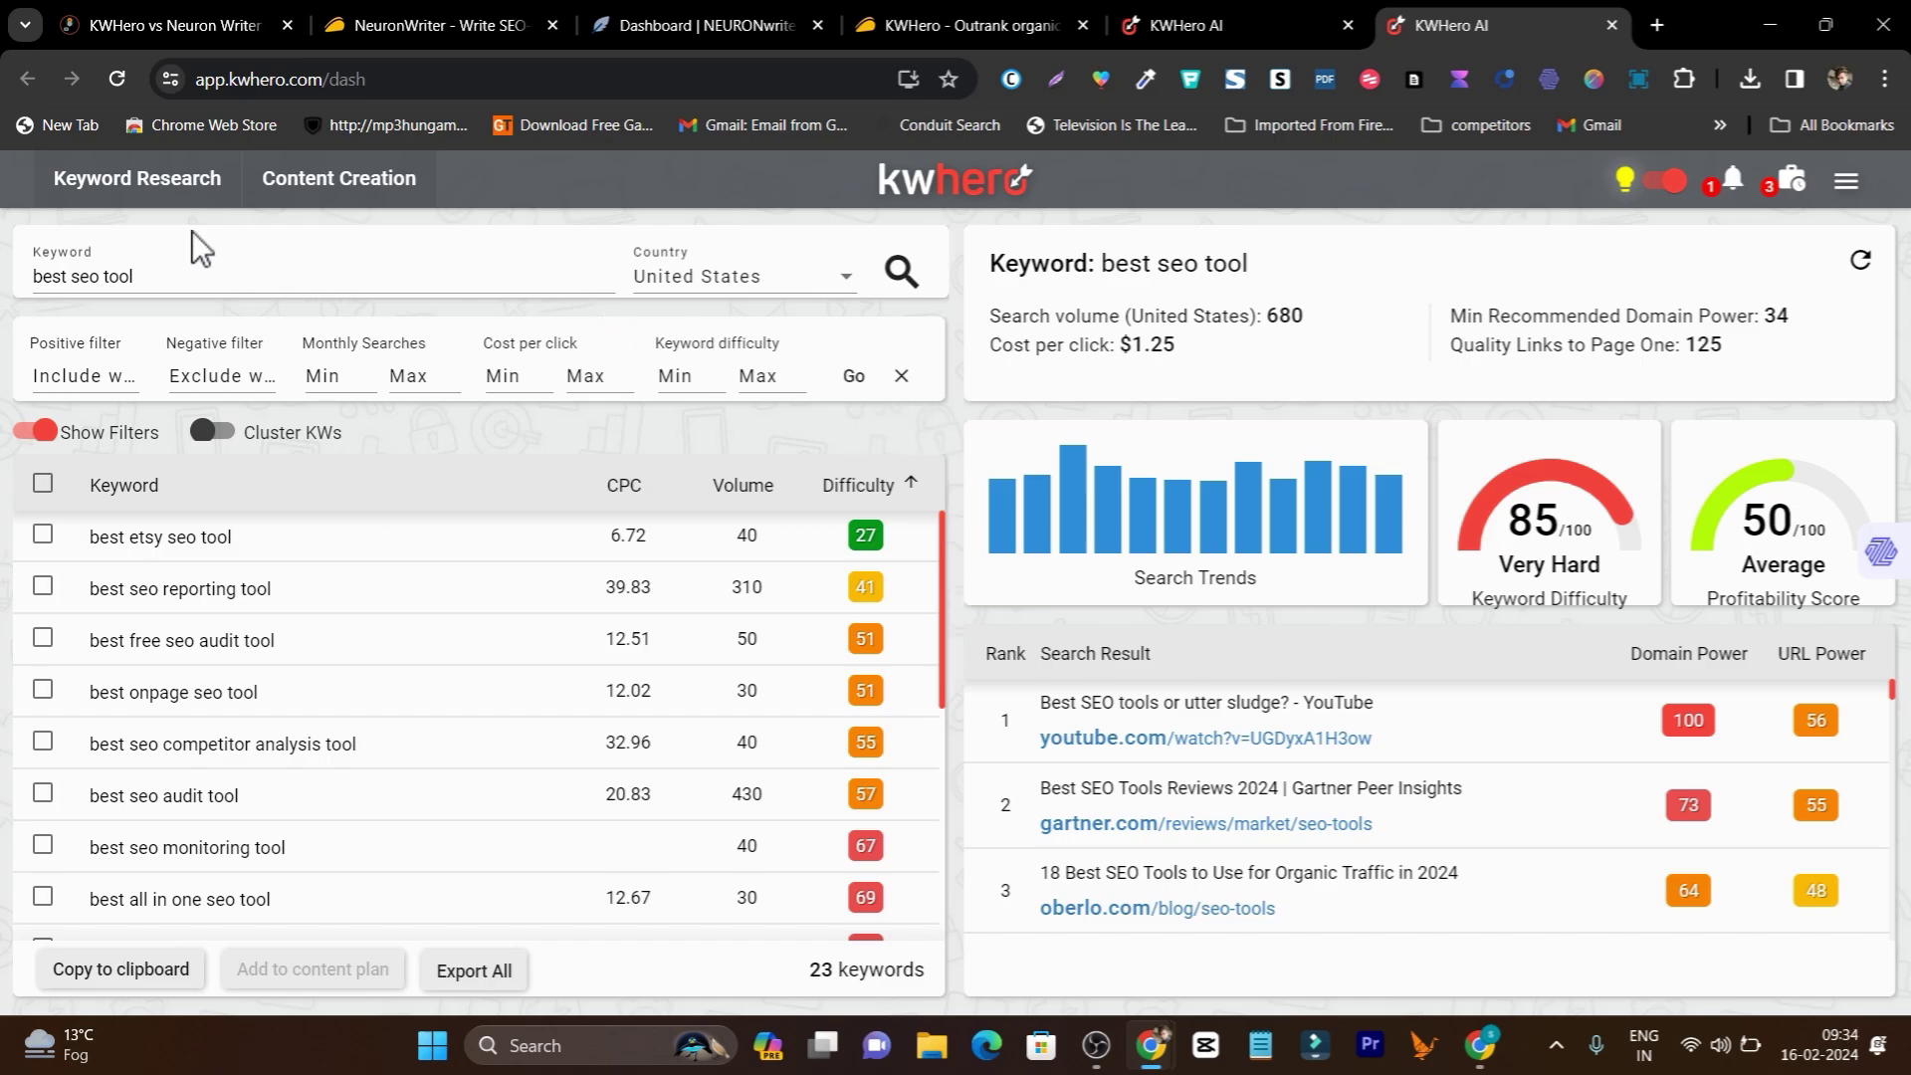
pyautogui.click(343, 217)
# Step: Open KWHero's 'KWHero review' content plan, then return to the NeuronWriter dashboard's project list
pyautogui.click(672, 22)
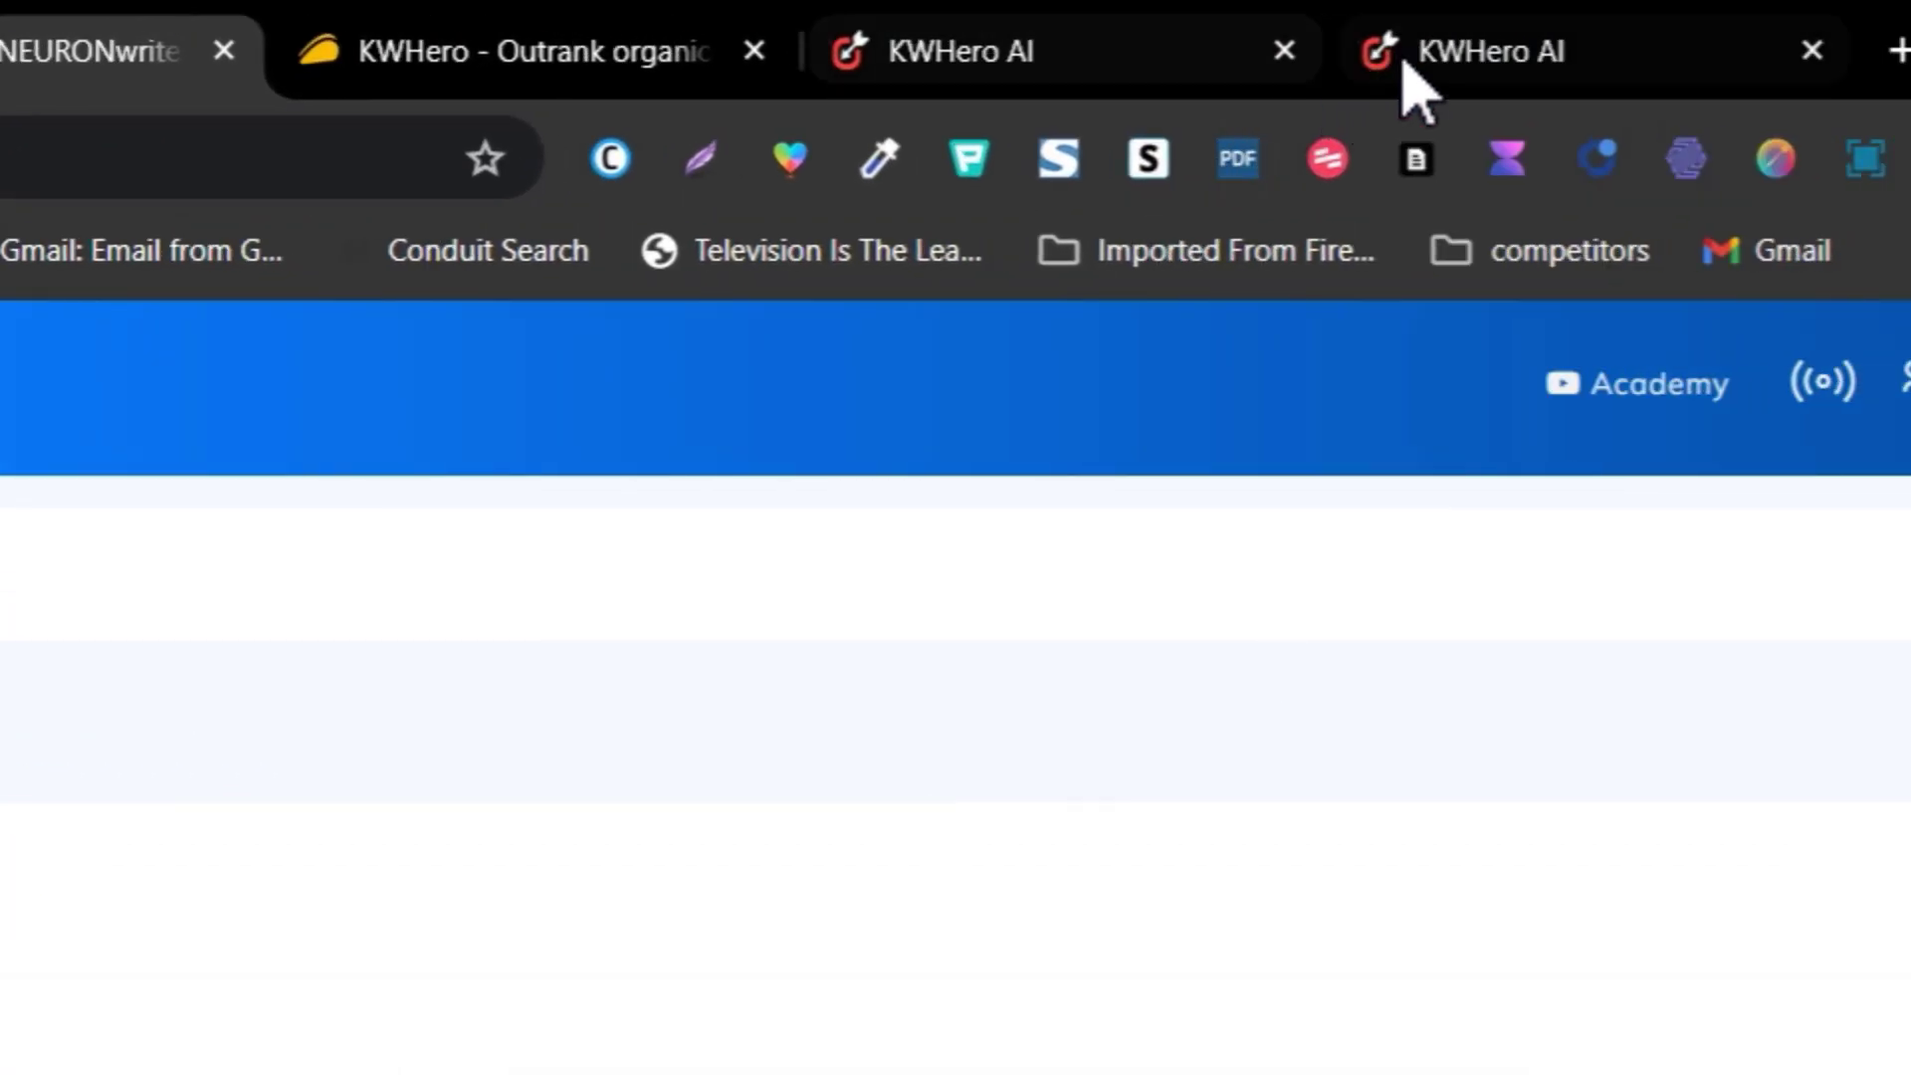
pyautogui.click(1408, 64)
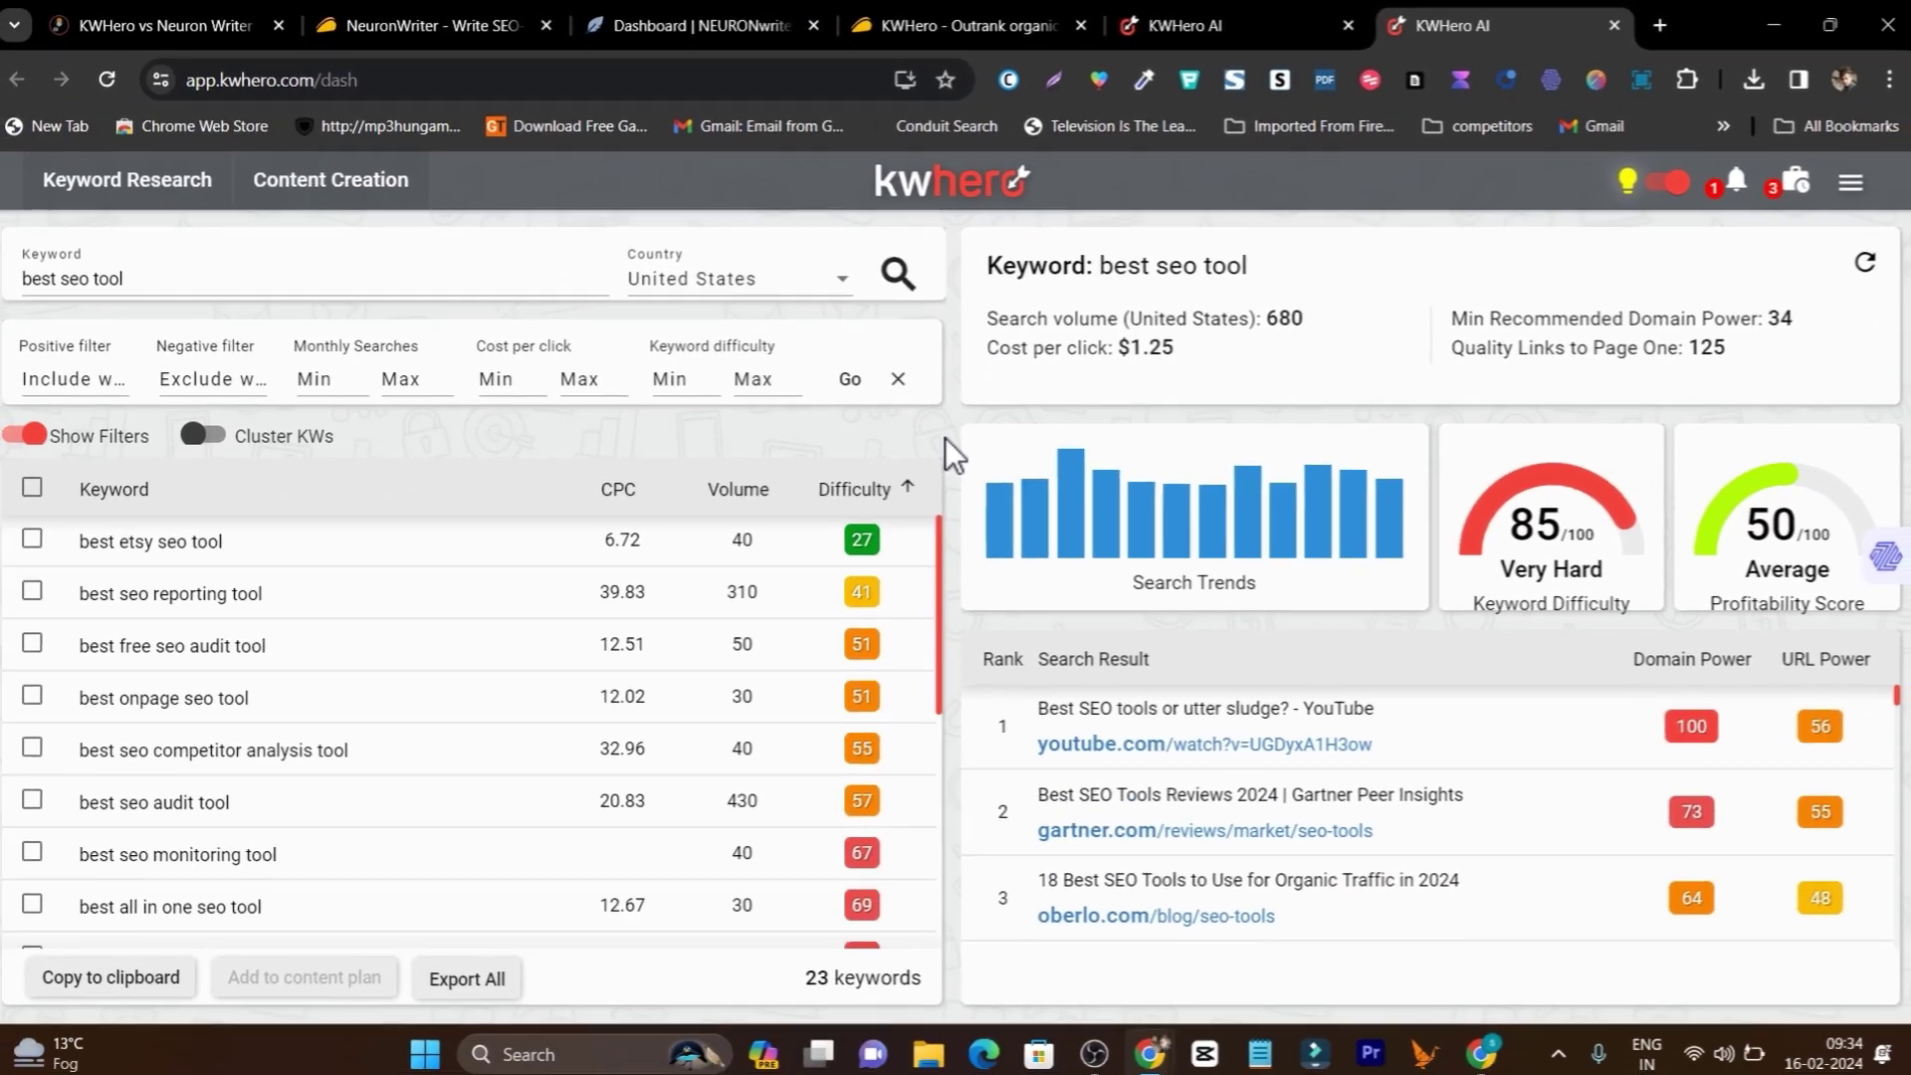
pyautogui.click(726, 22)
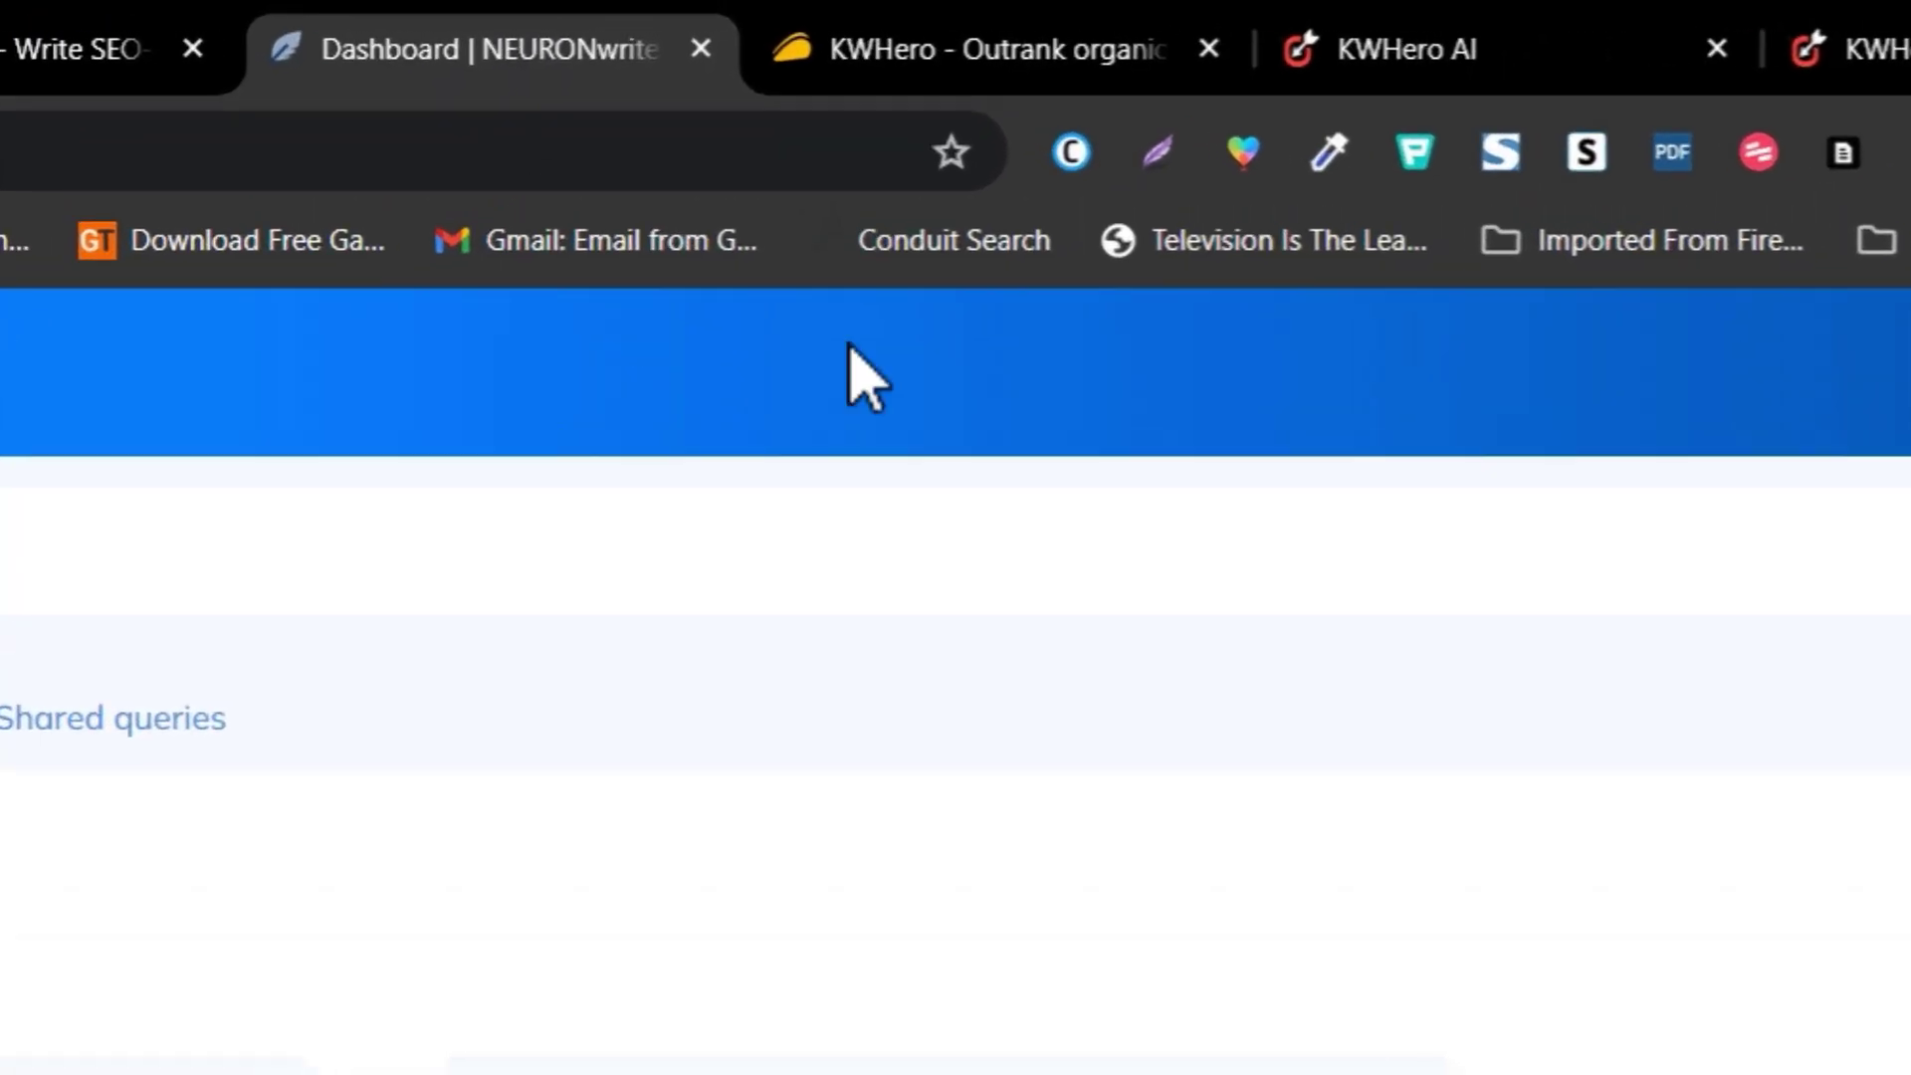
pyautogui.click(1498, 55)
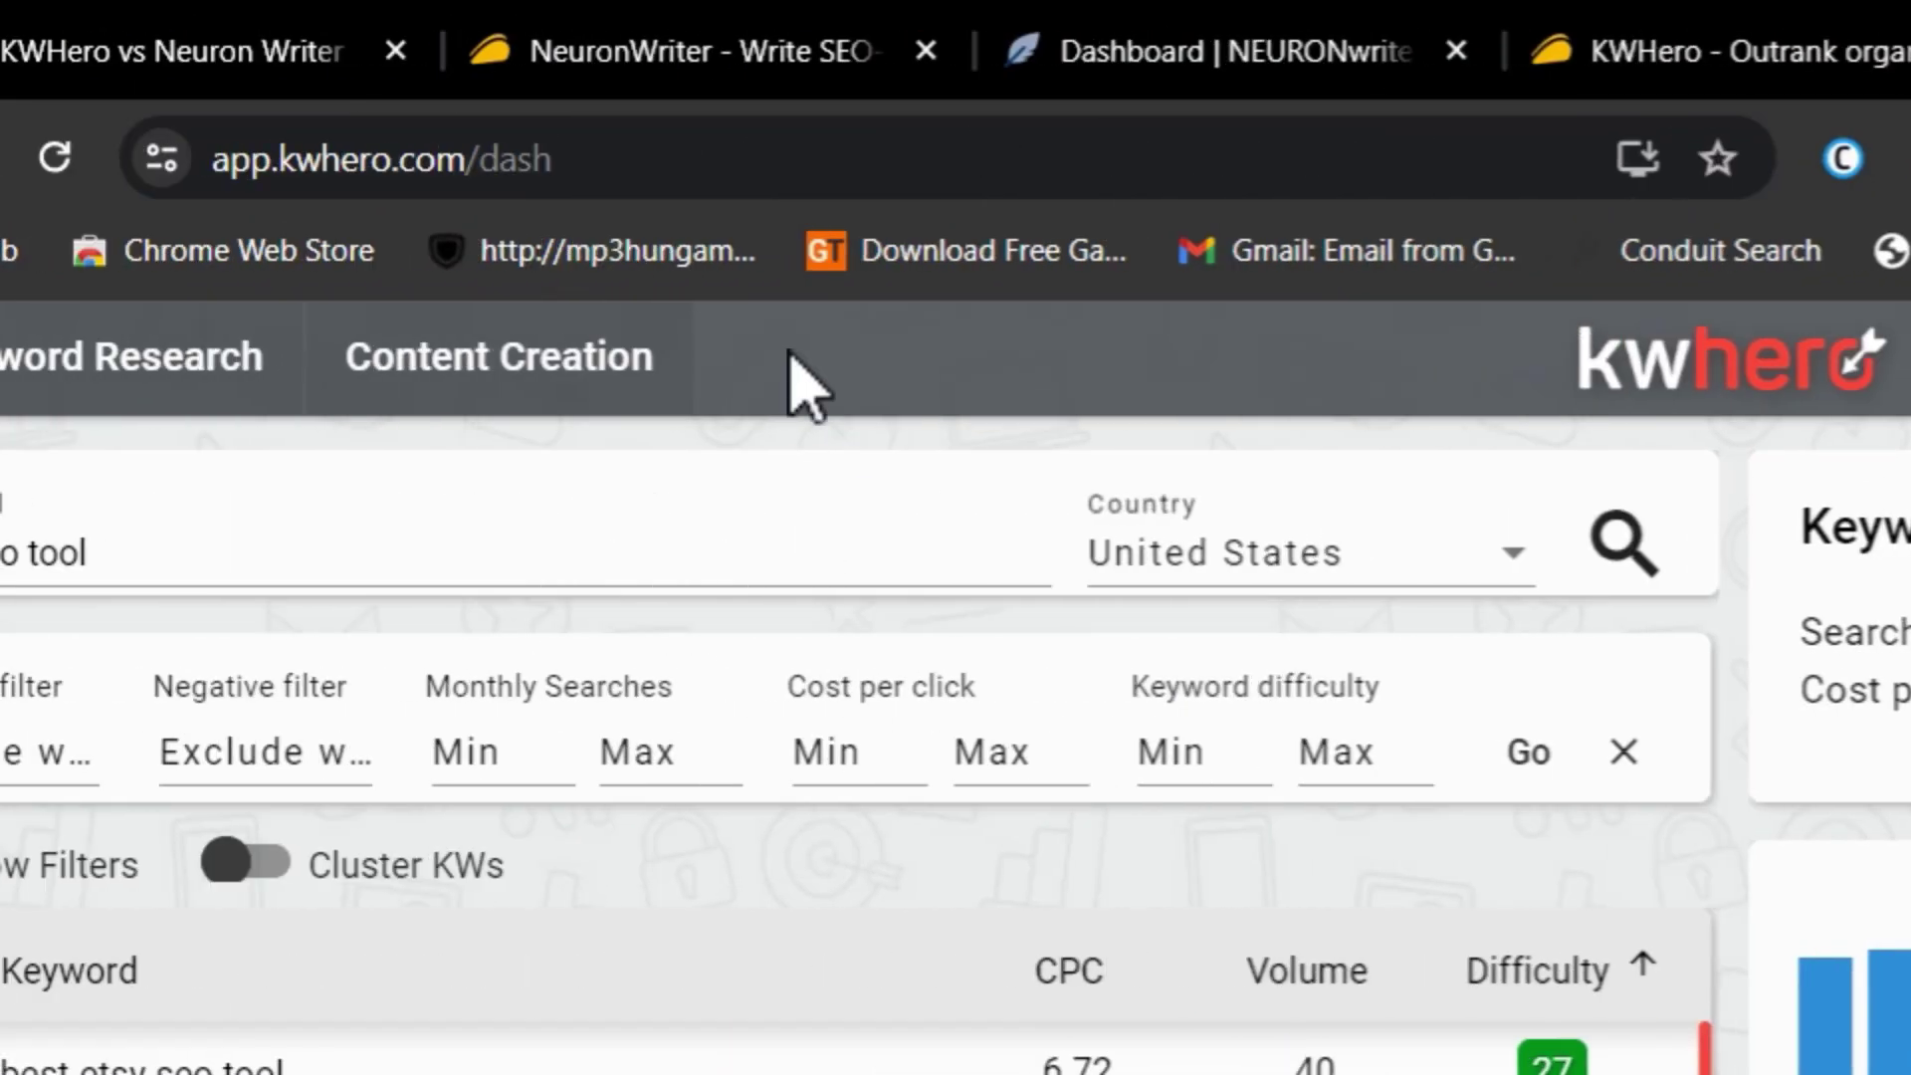
pyautogui.click(747, 375)
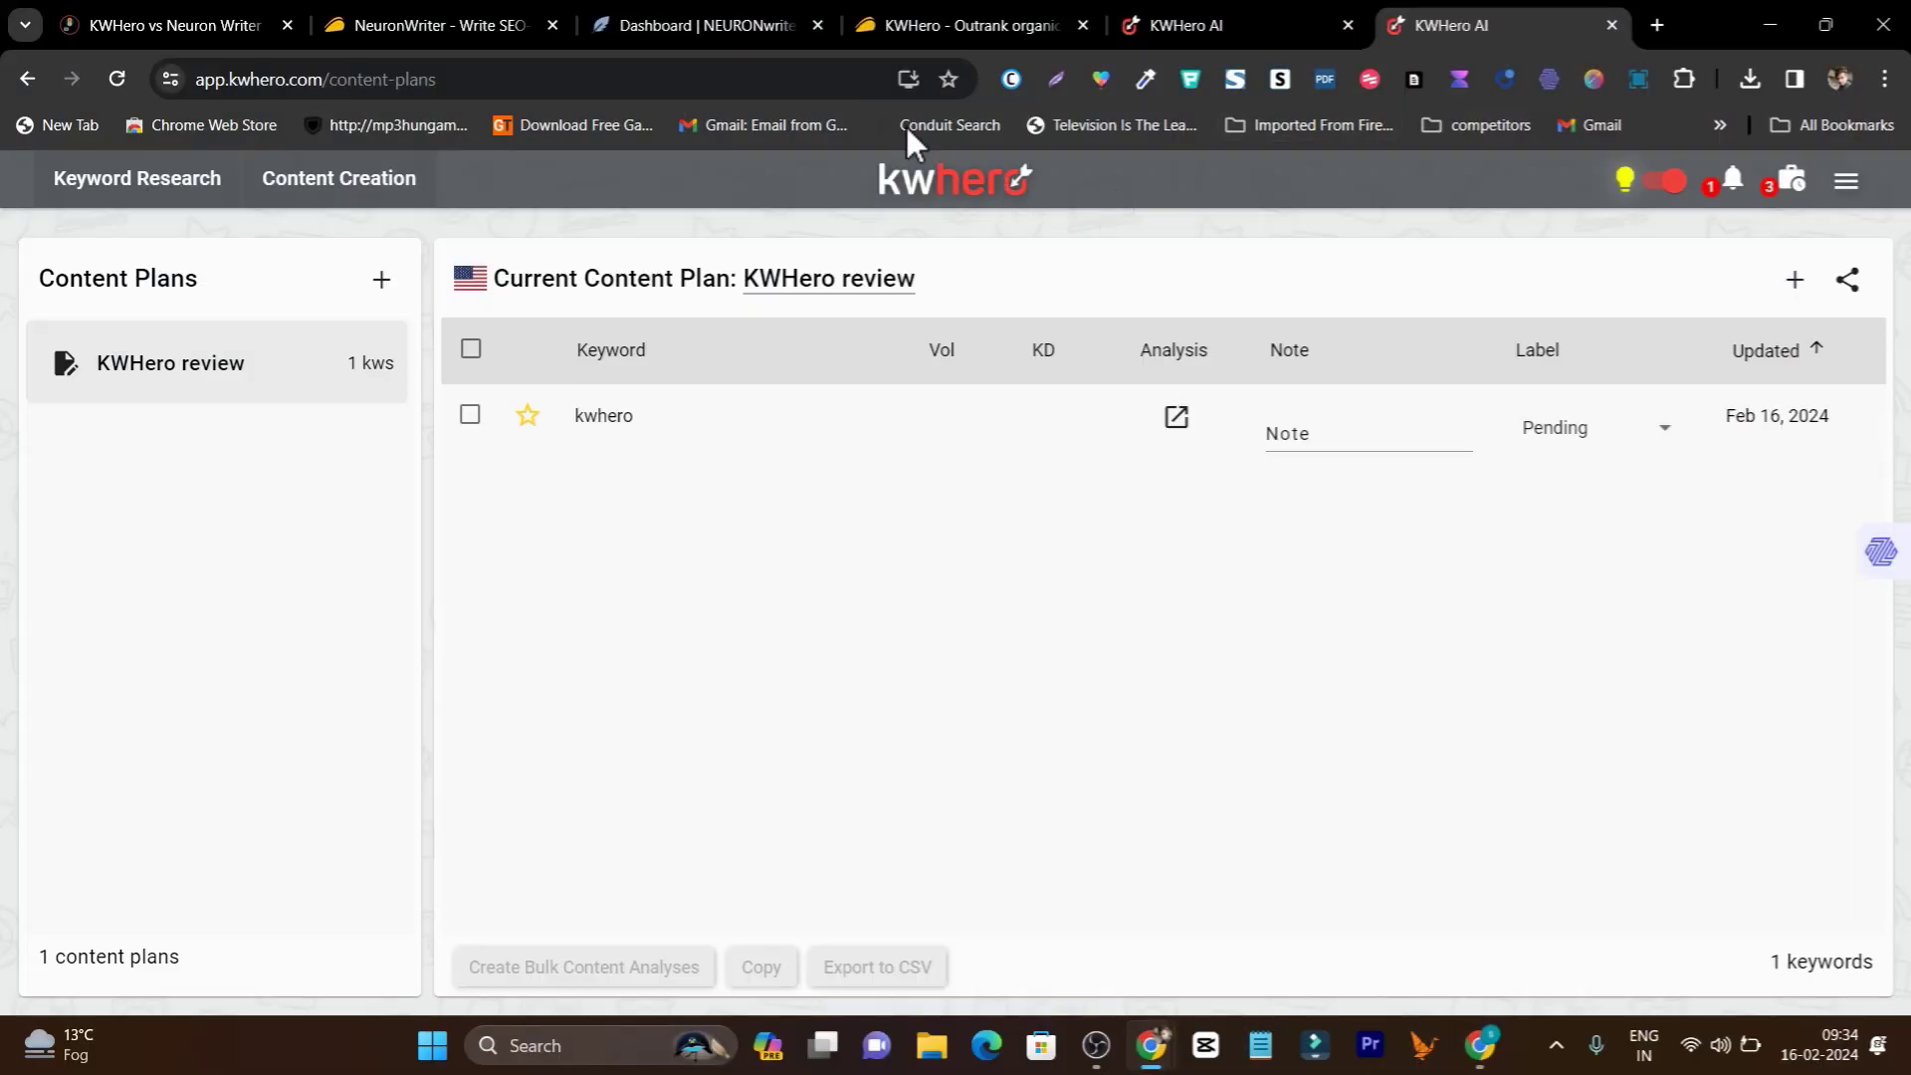
pyautogui.click(671, 25)
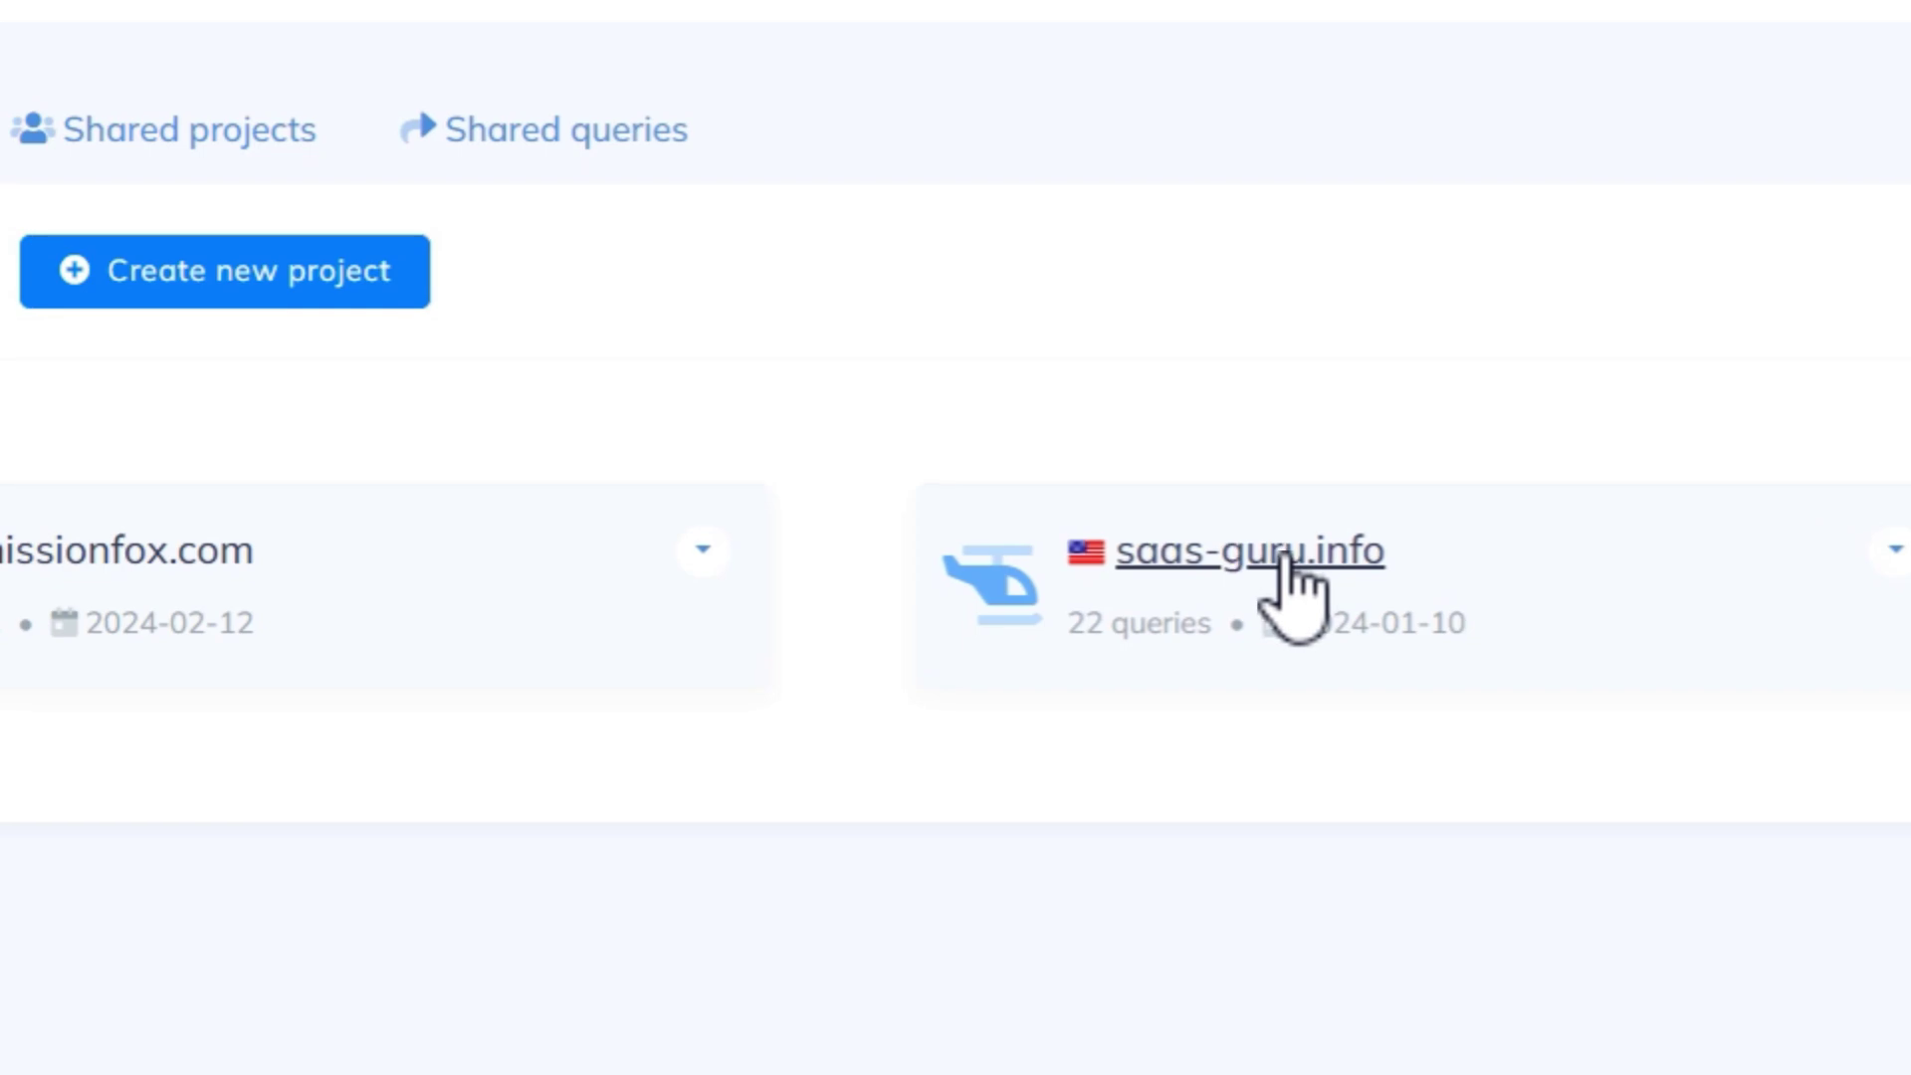
# Step: Open the saas-guru.info project's content queries, checking the KWHero keyword page and dashboard along the way
pyautogui.click(1227, 564)
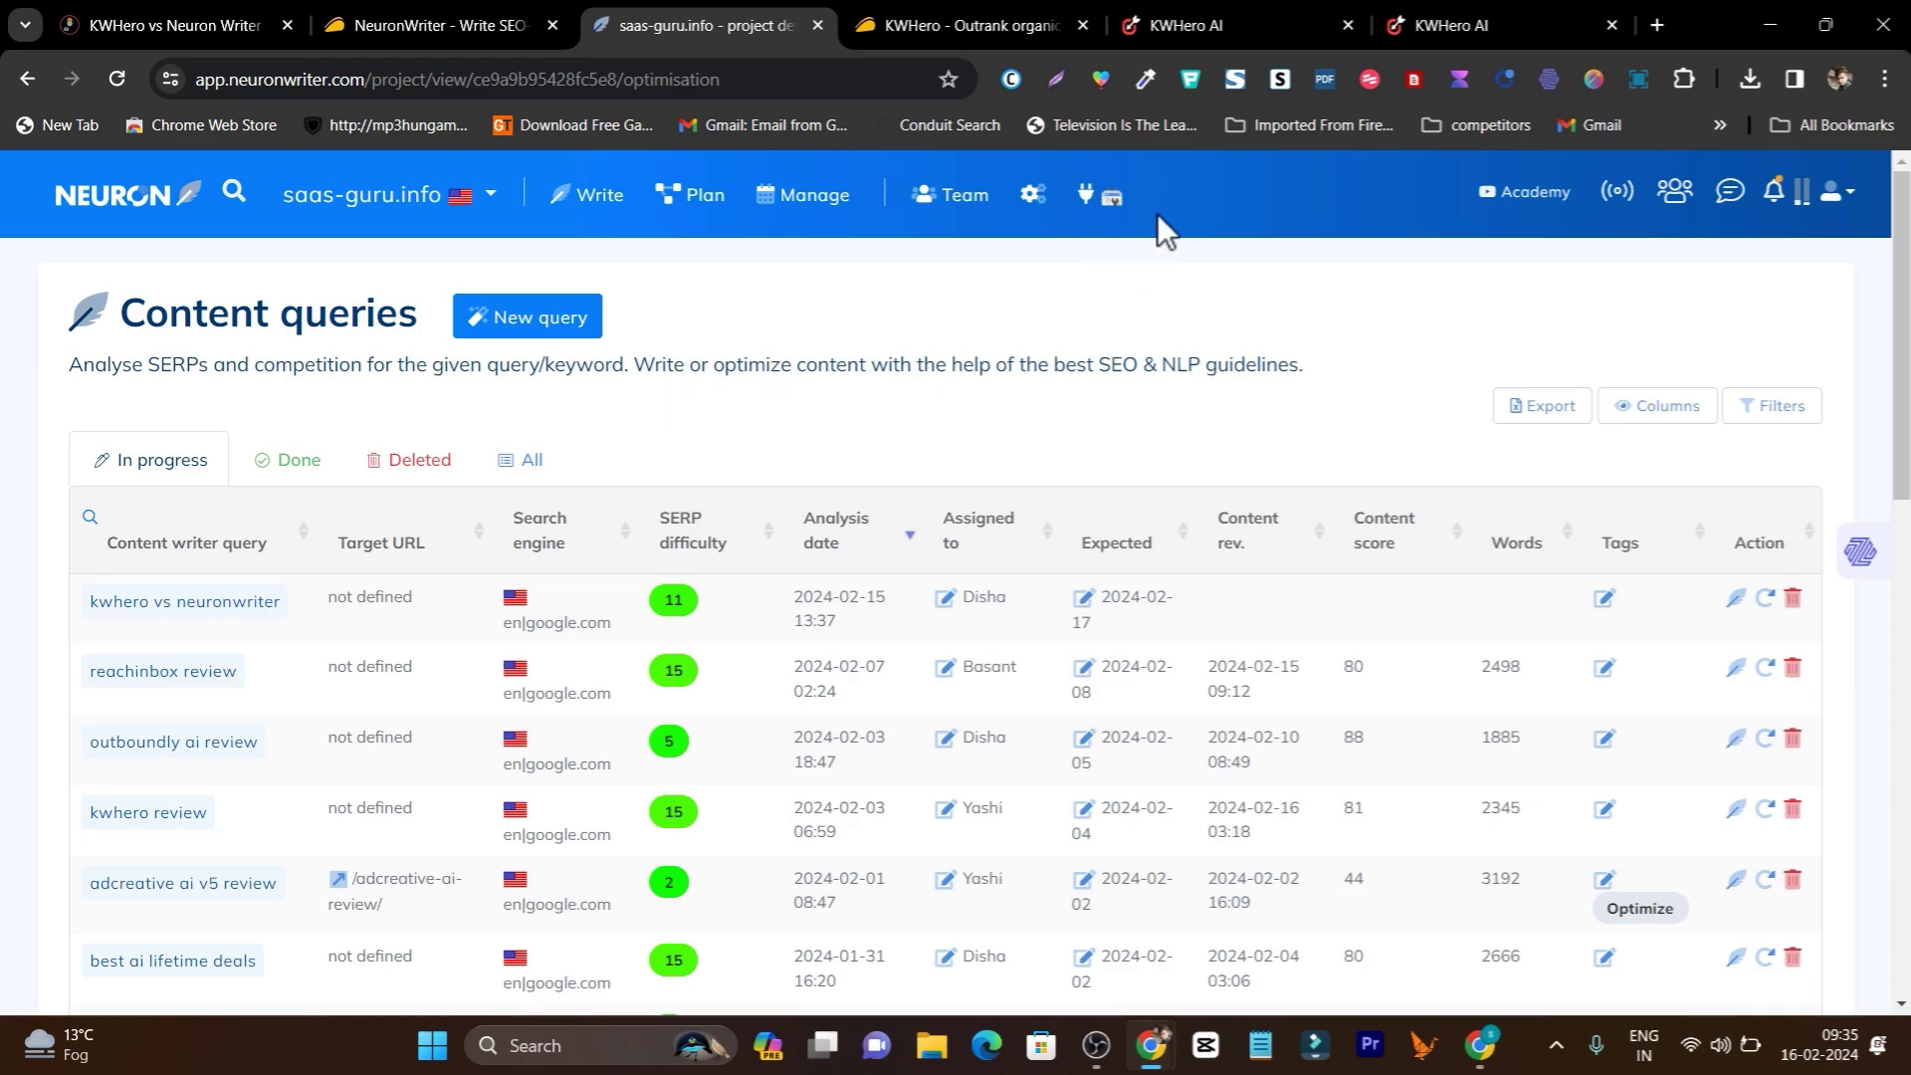
pyautogui.click(1180, 22)
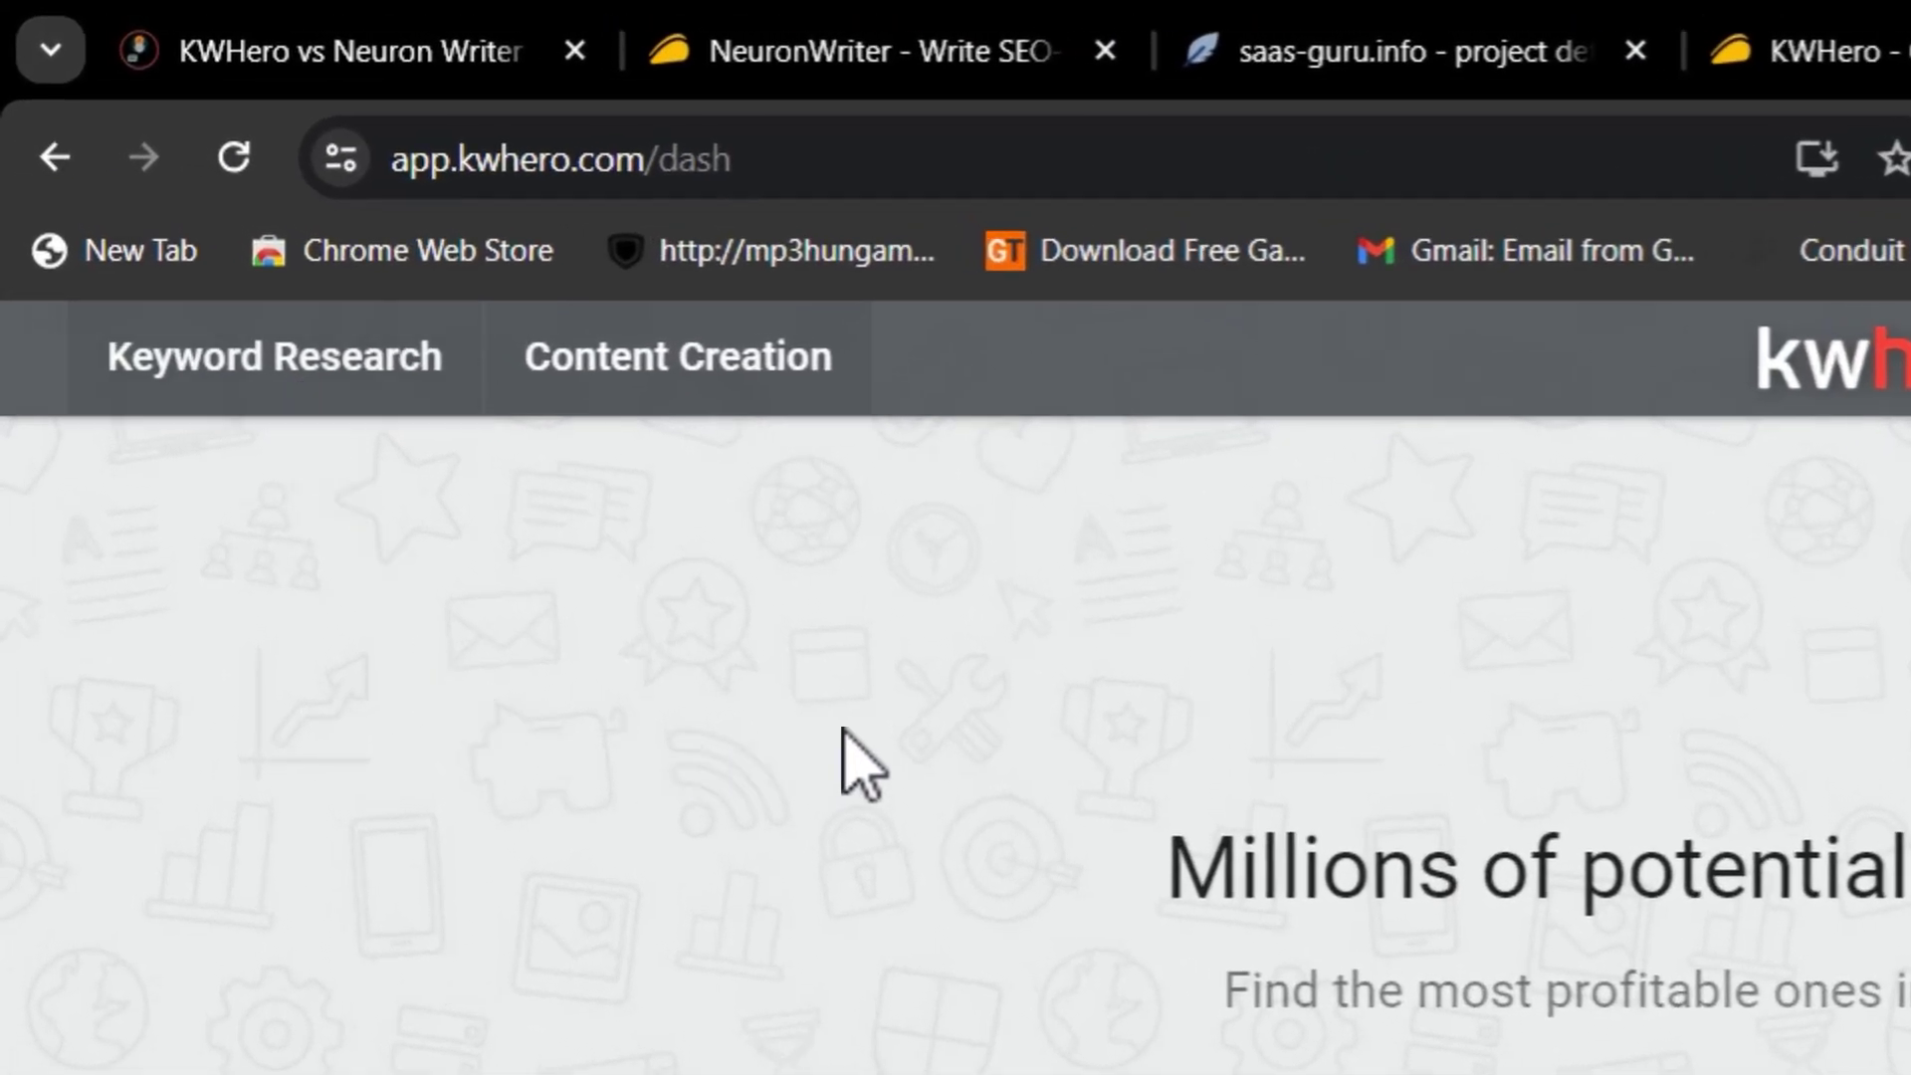
pyautogui.click(1284, 48)
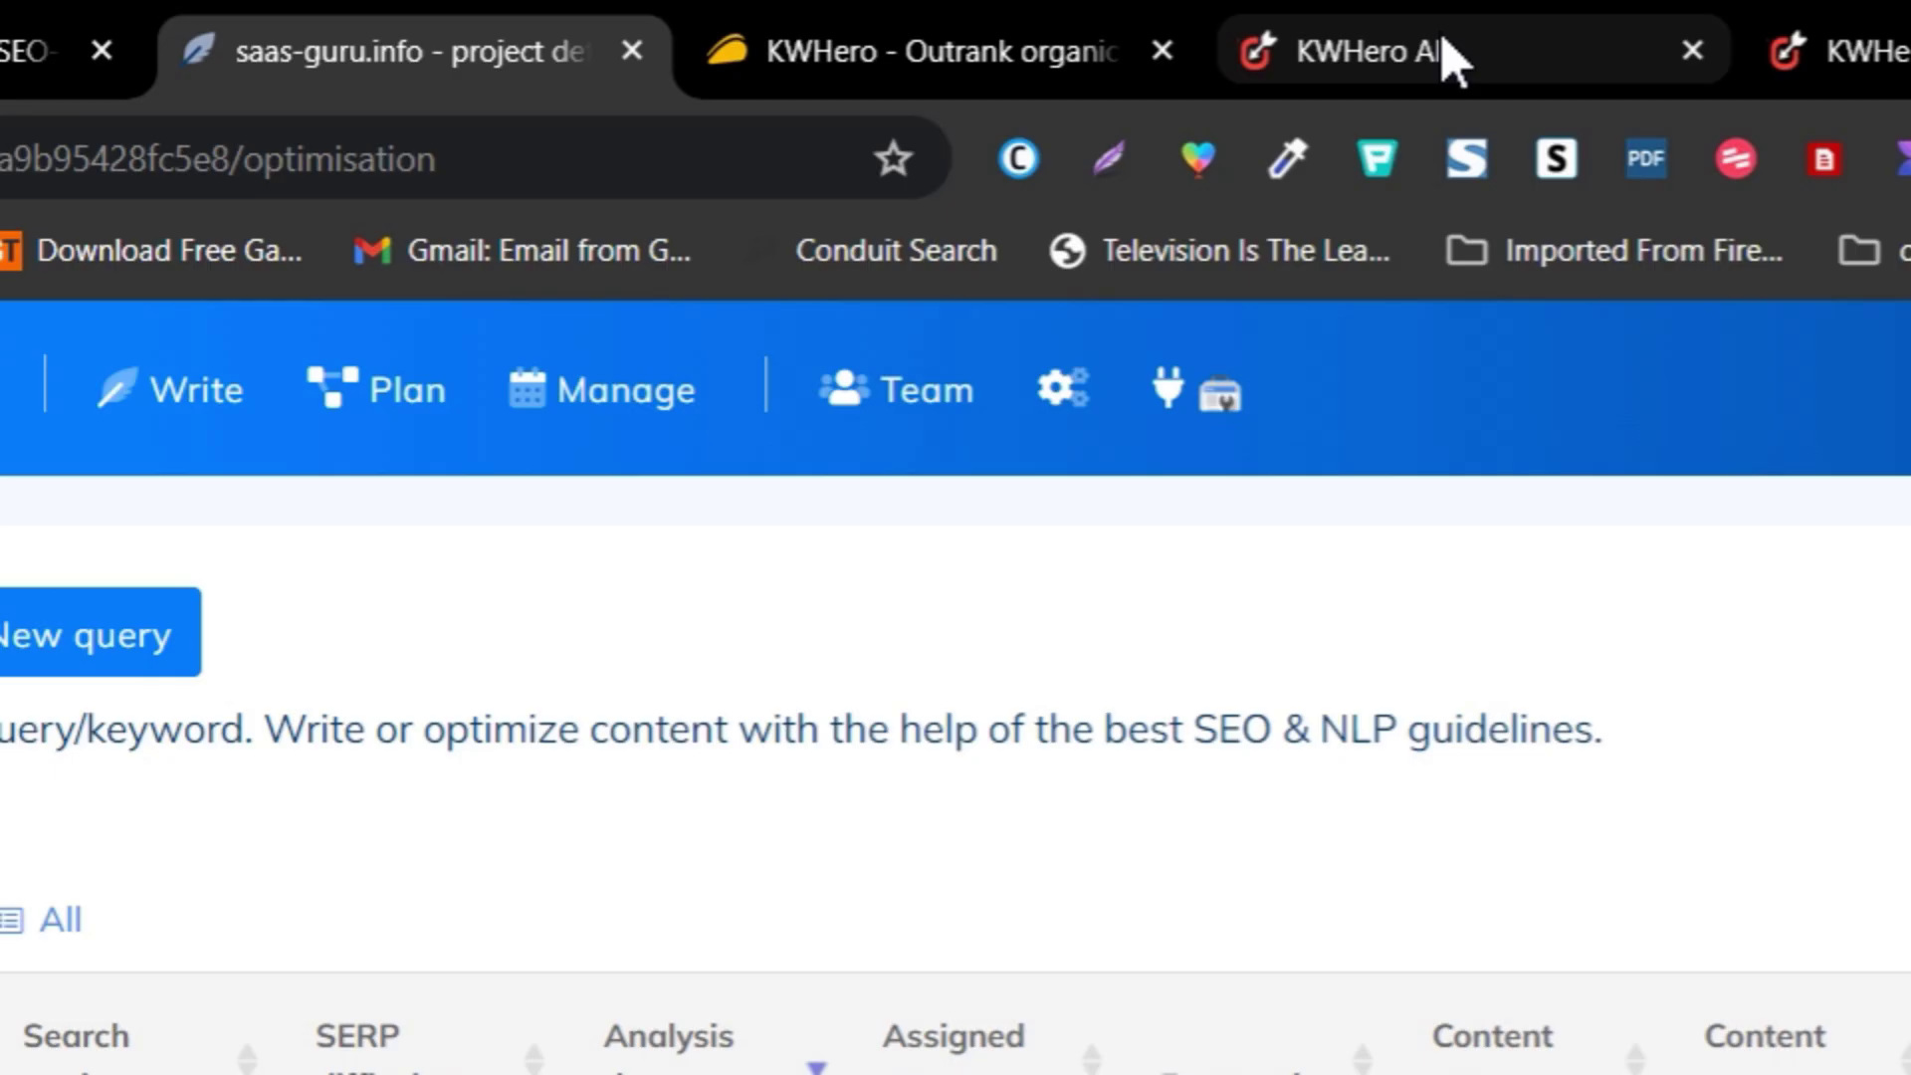
pyautogui.click(1448, 59)
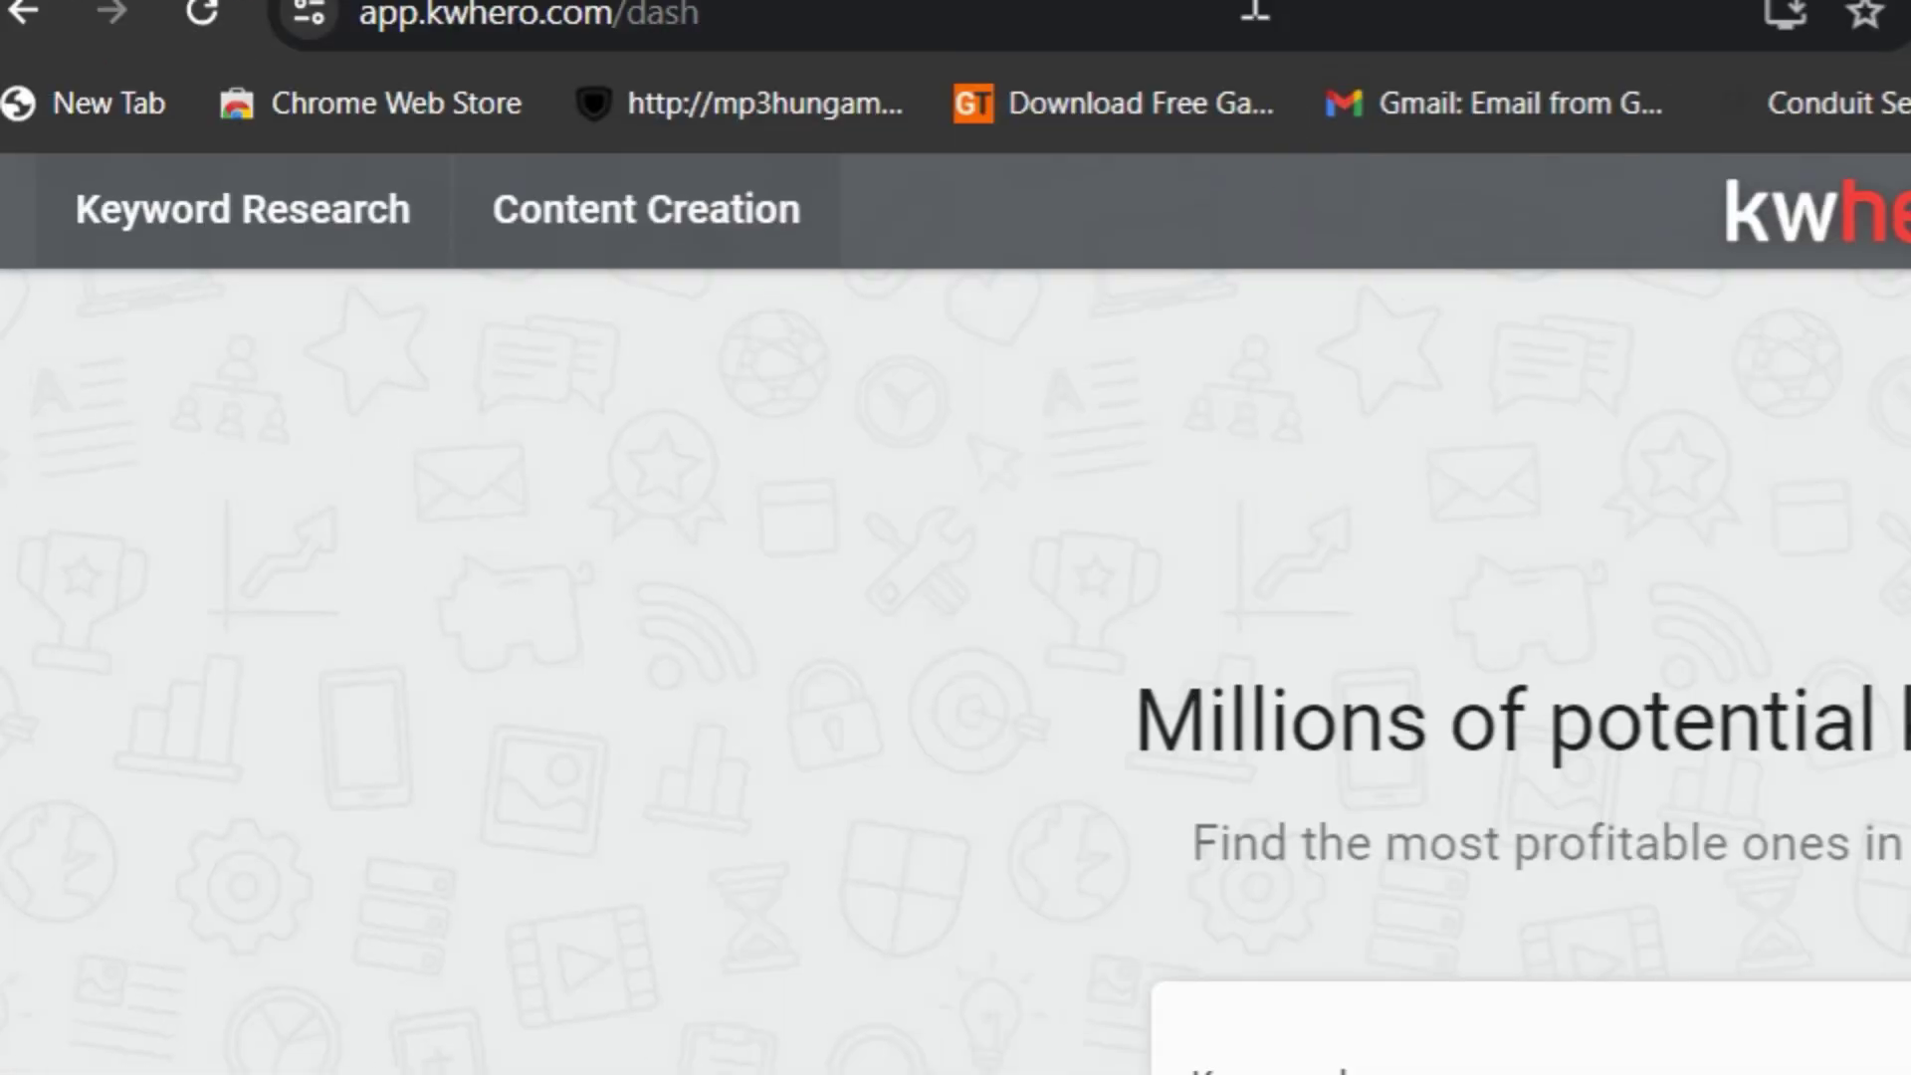
pyautogui.click(1254, 24)
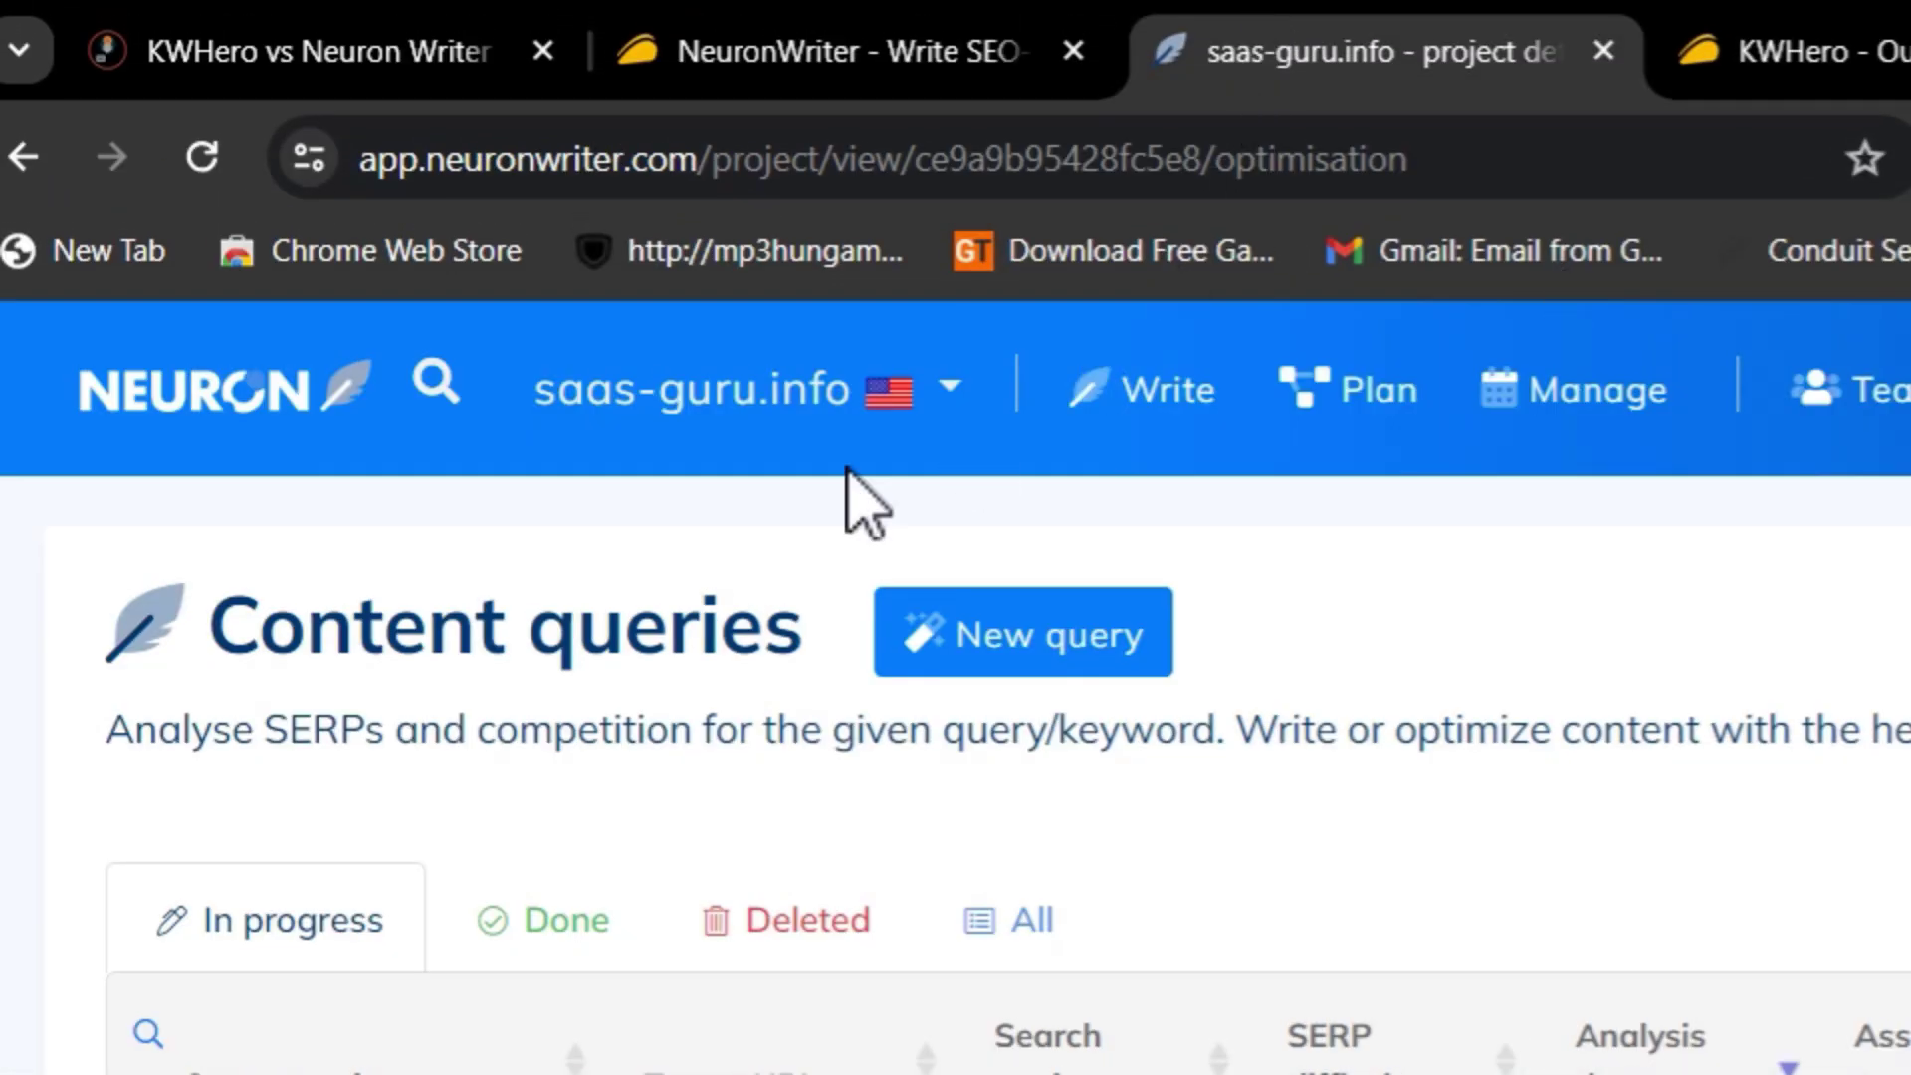
pyautogui.click(249, 393)
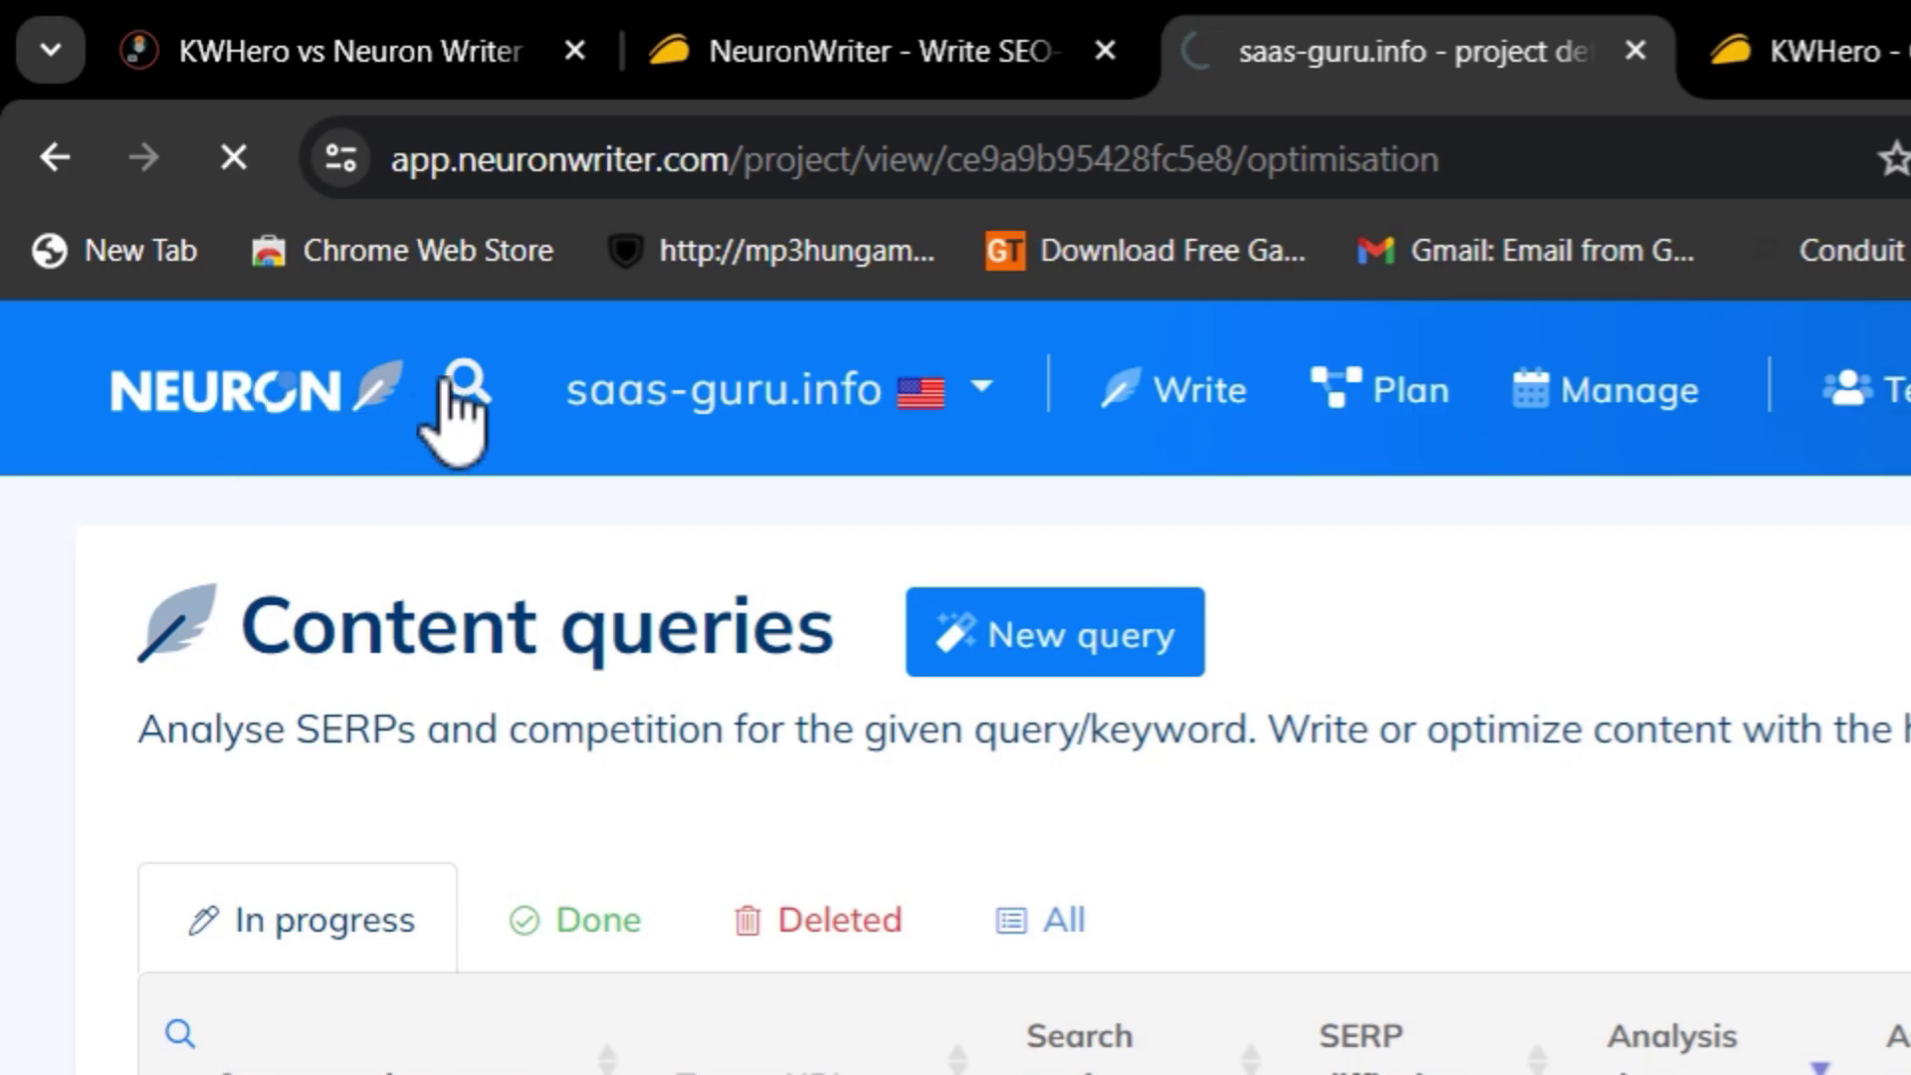
pyautogui.click(55, 156)
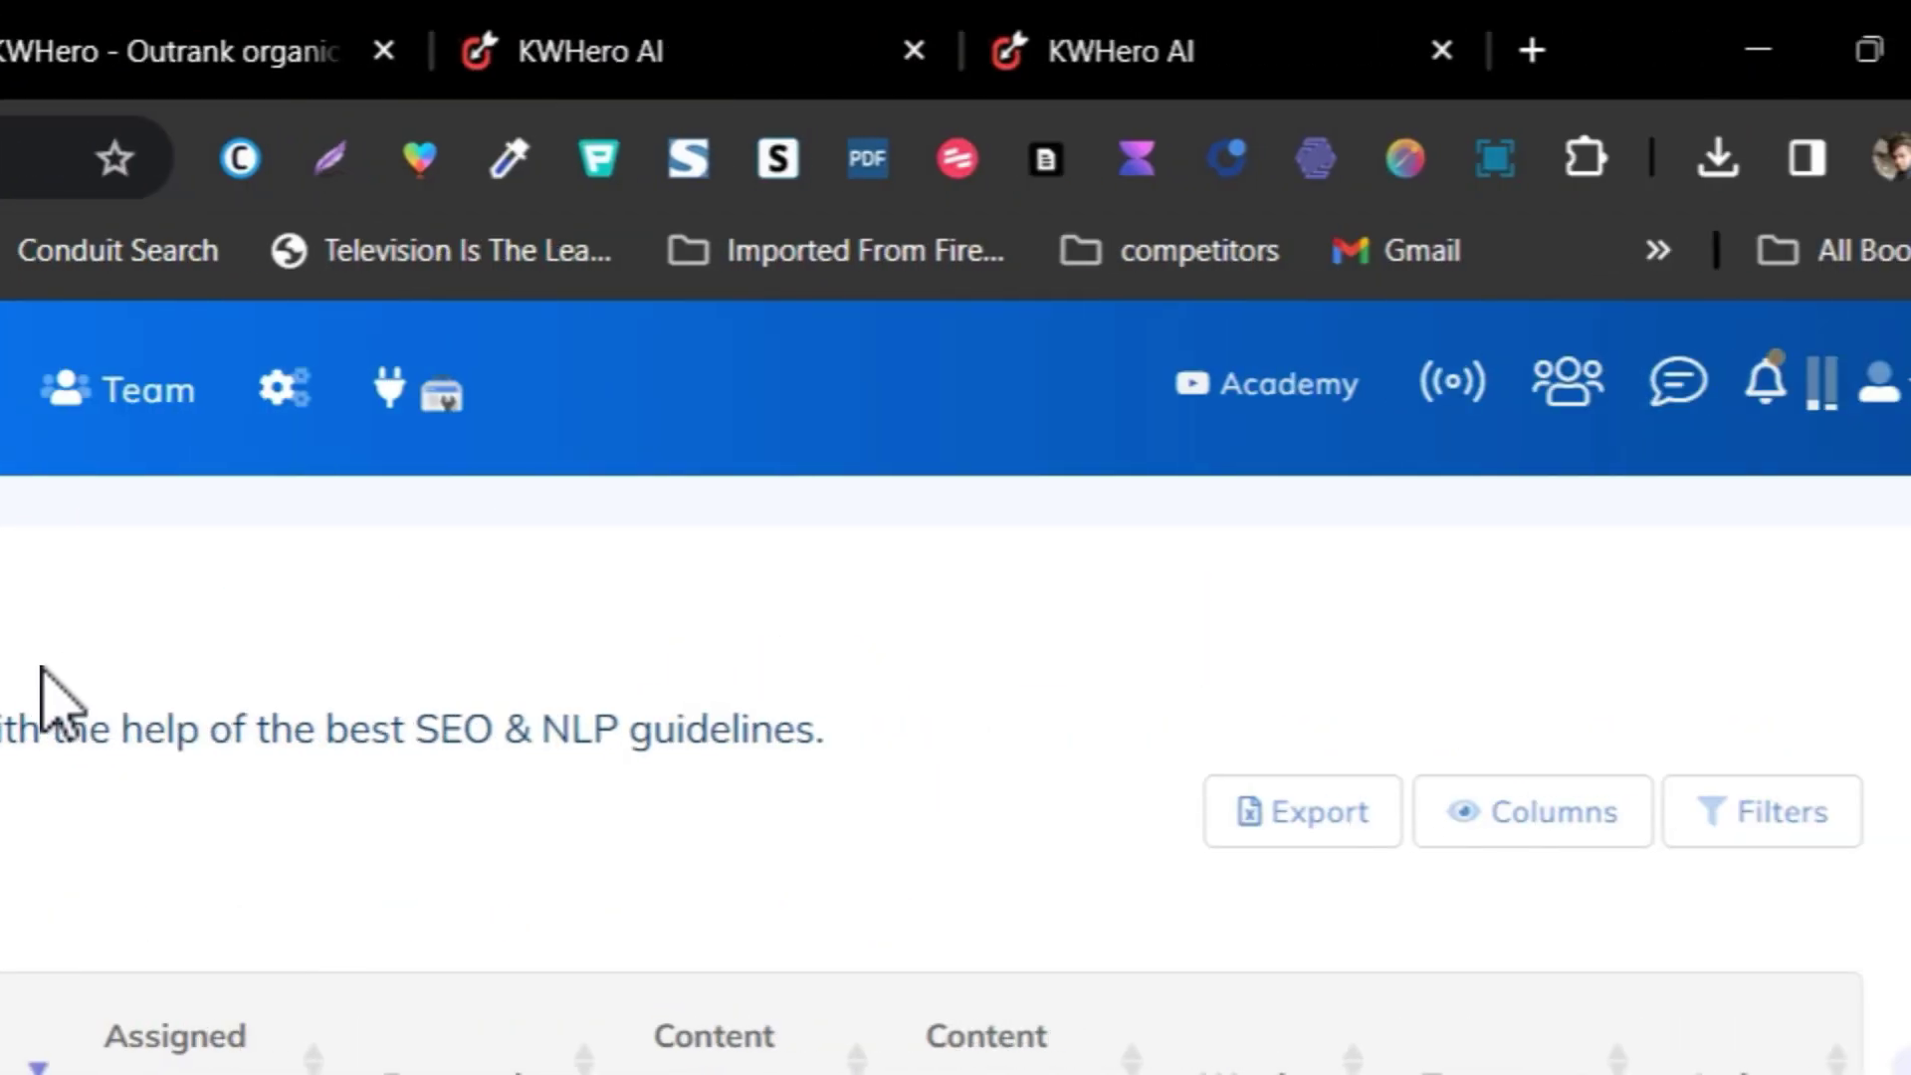
# Step: Scroll through the in-progress queries, led by kwhero vs neuronwriter, reachinbox review and kwhero review
pyautogui.scroll(-3, 697, 716)
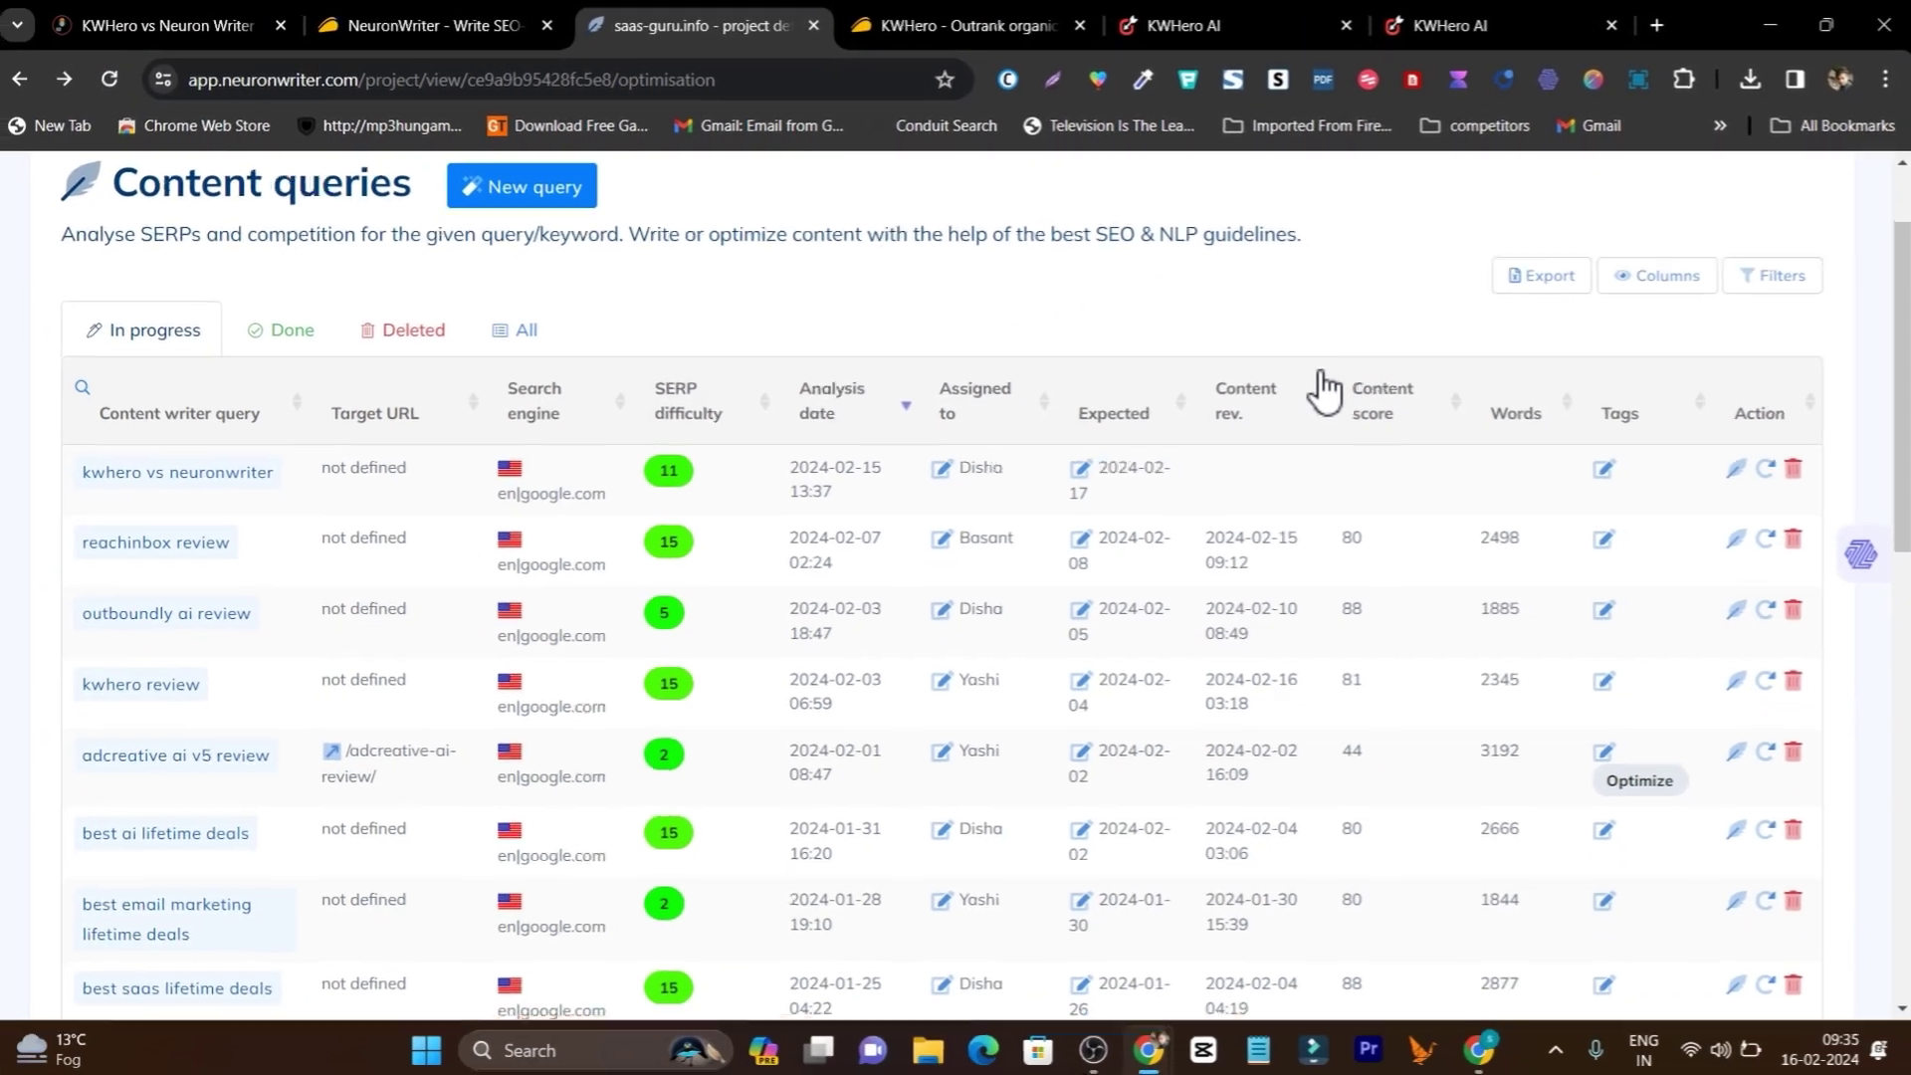
pyautogui.scroll(-5, 1339, 577)
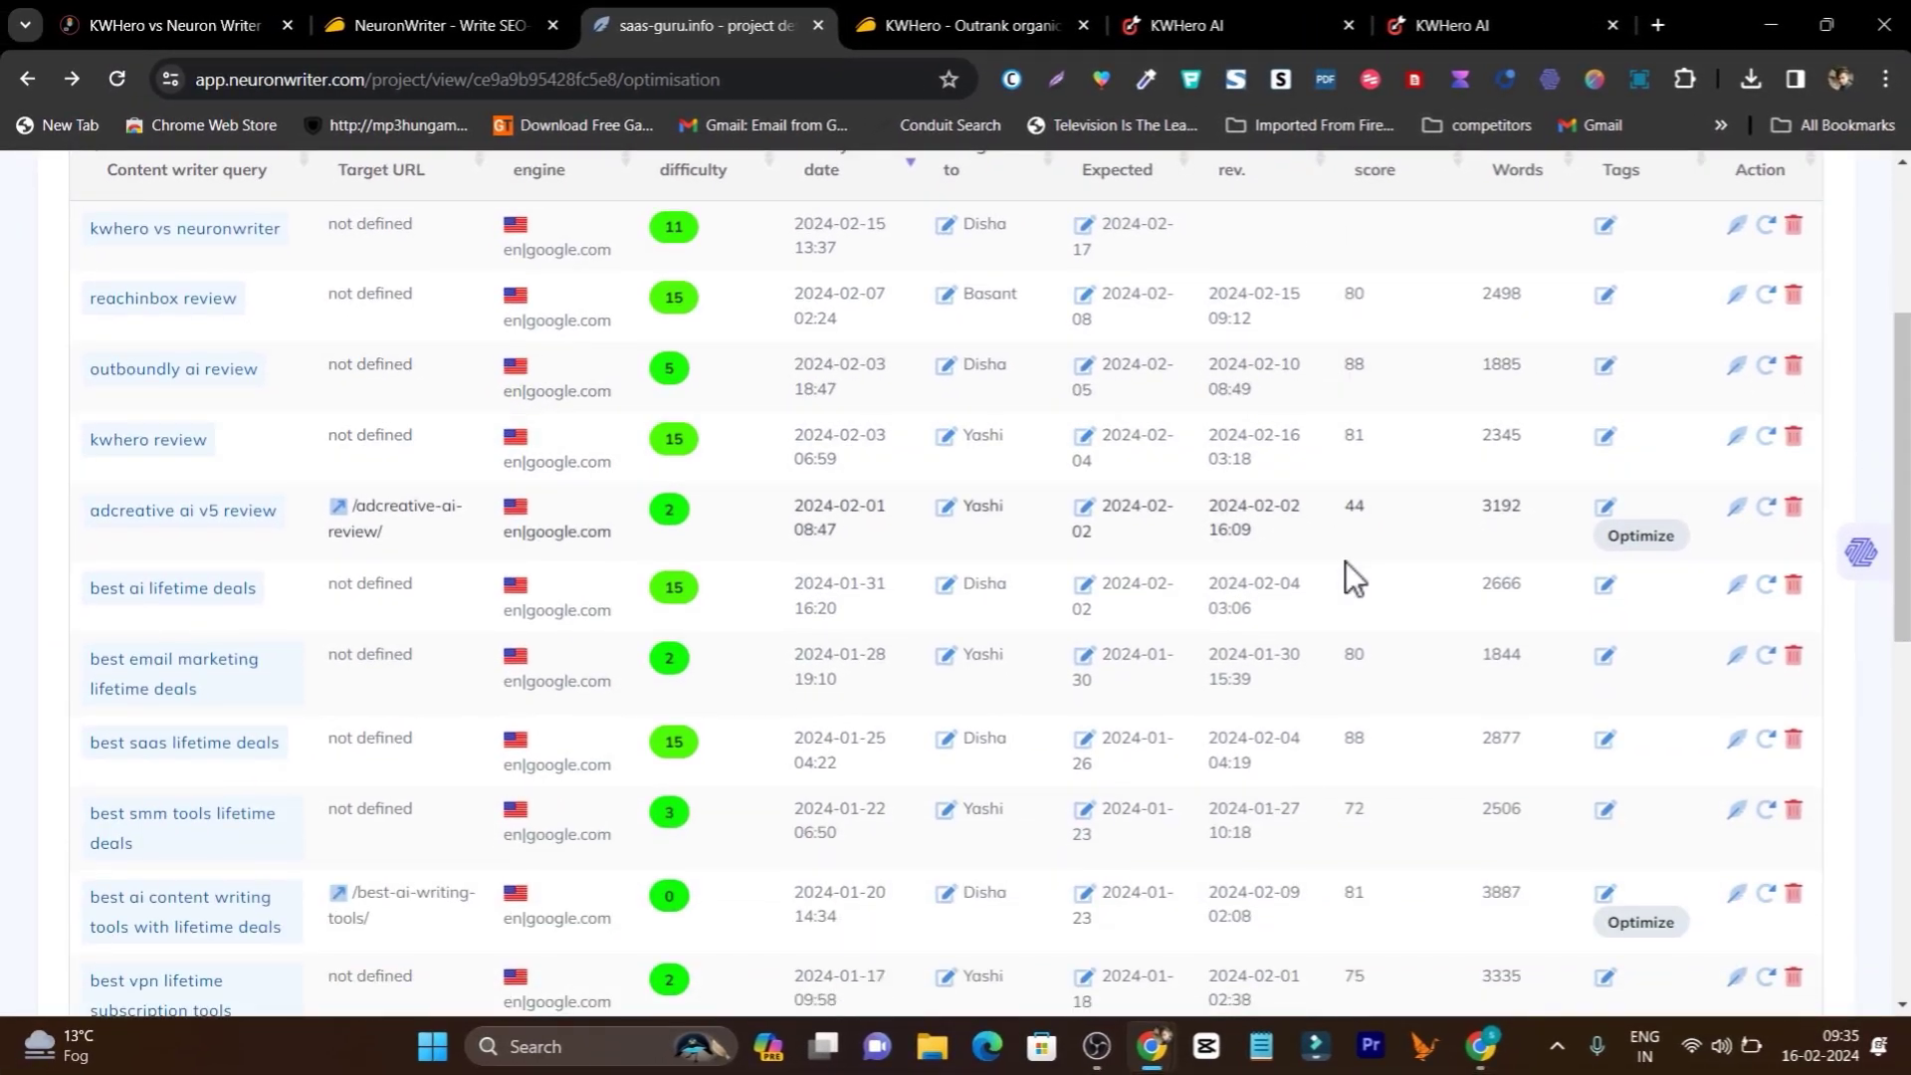
pyautogui.scroll(-2, 1317, 629)
pyautogui.scroll(10, 1208, 619)
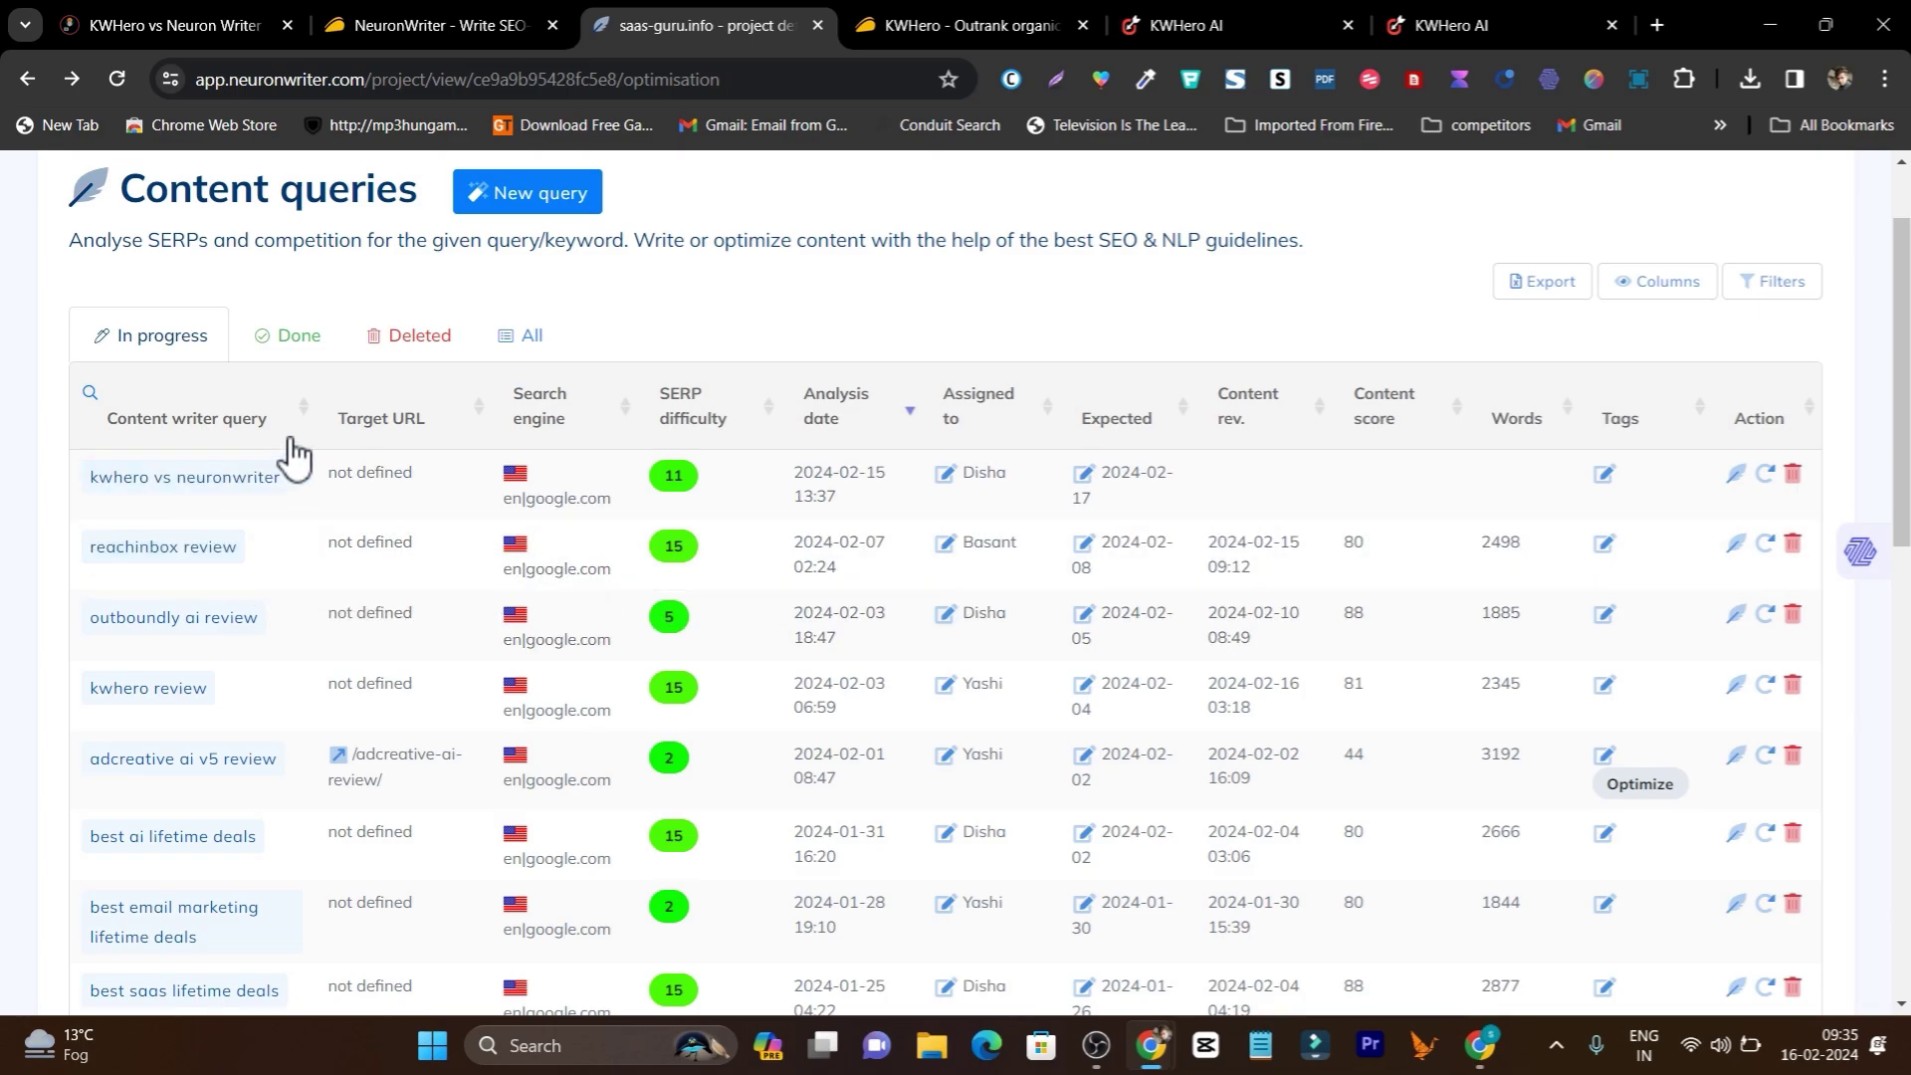
pyautogui.scroll(2, 1379, 430)
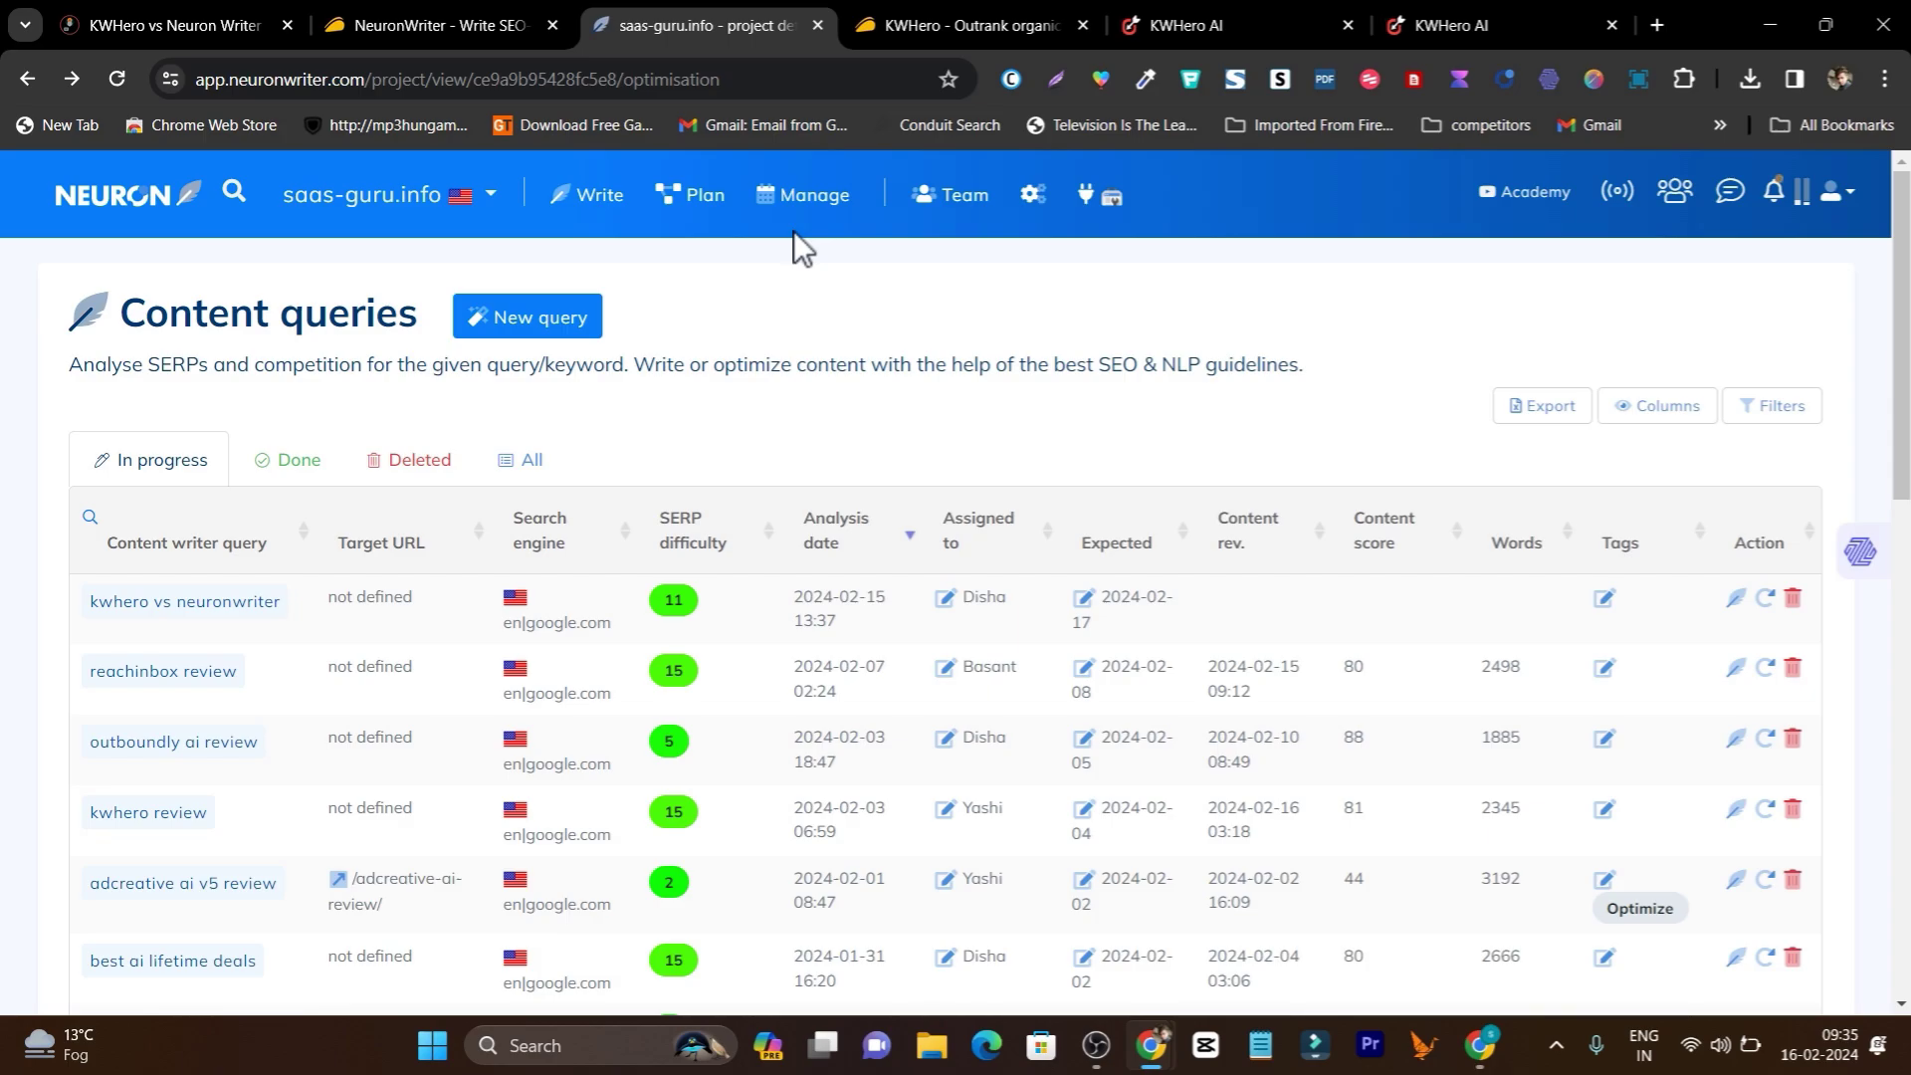
pyautogui.scroll(-4, 797, 636)
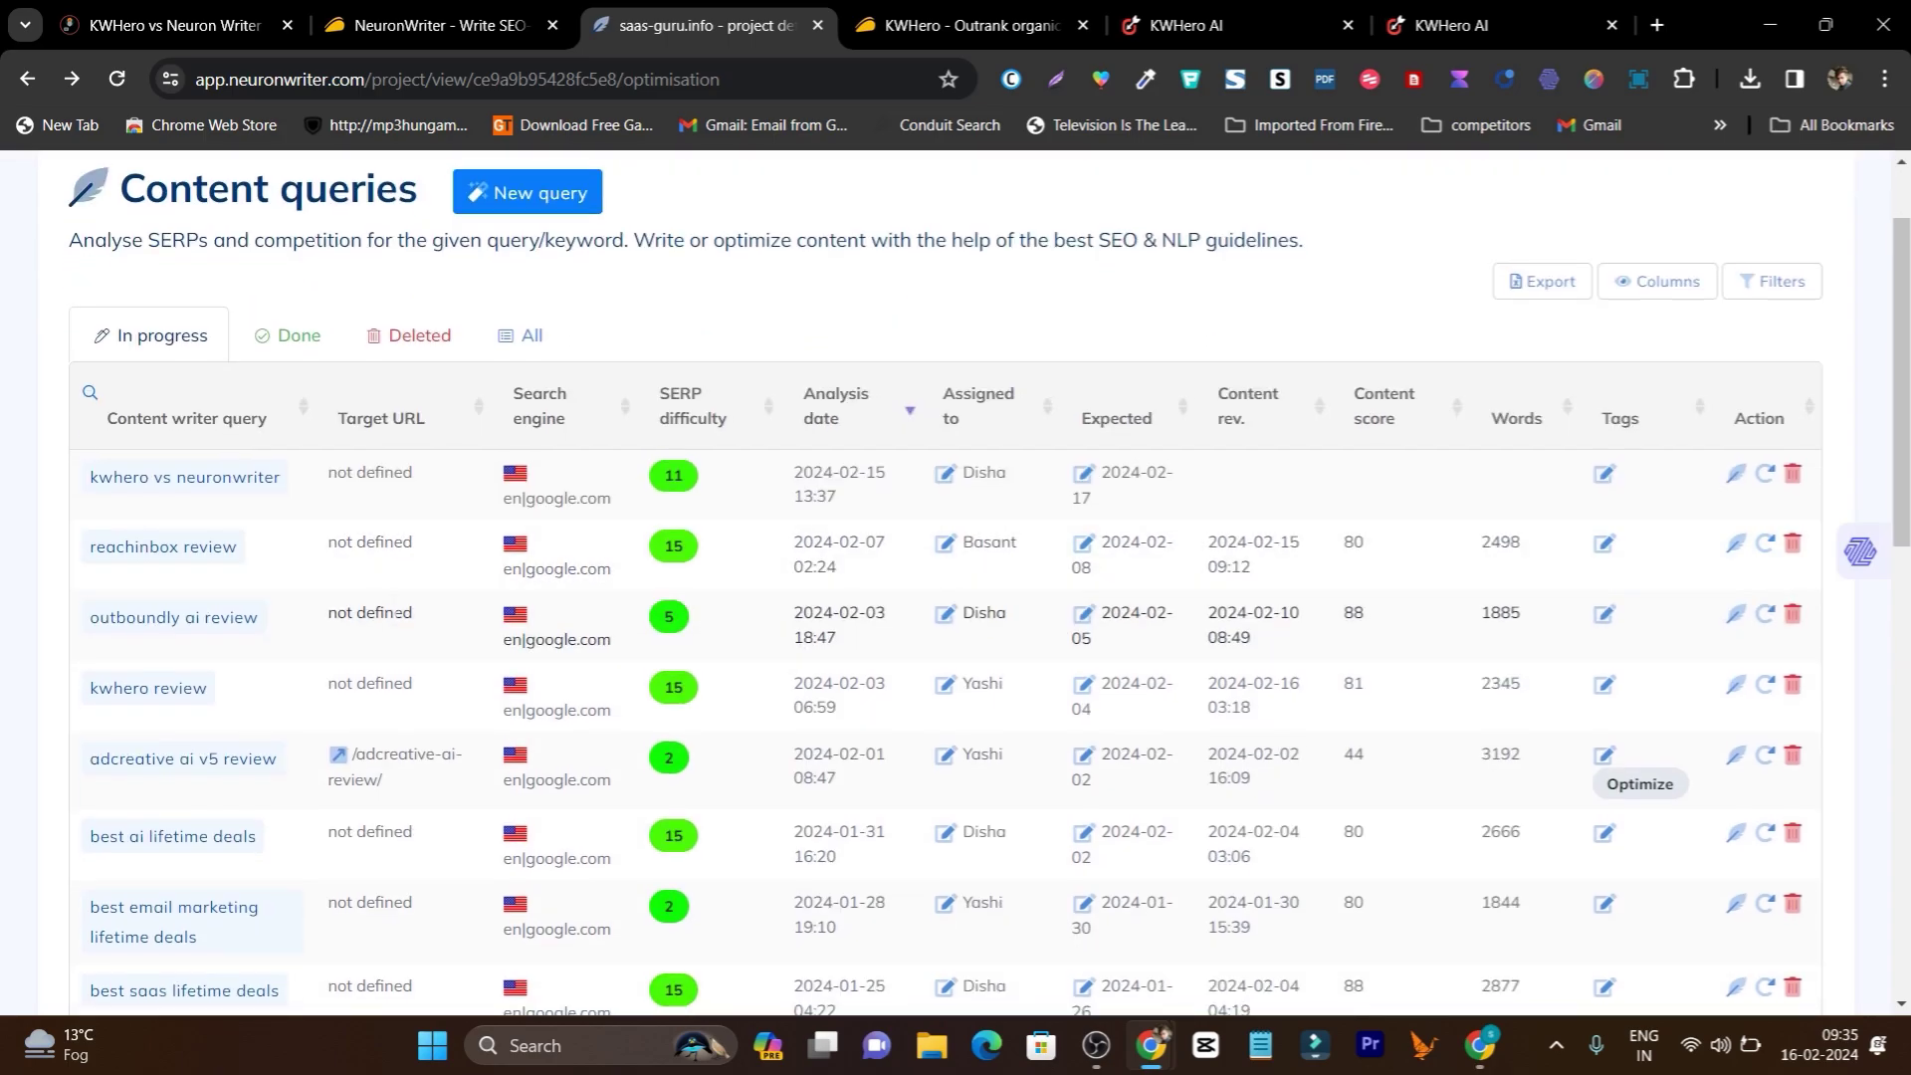
pyautogui.scroll(-5, 320, 774)
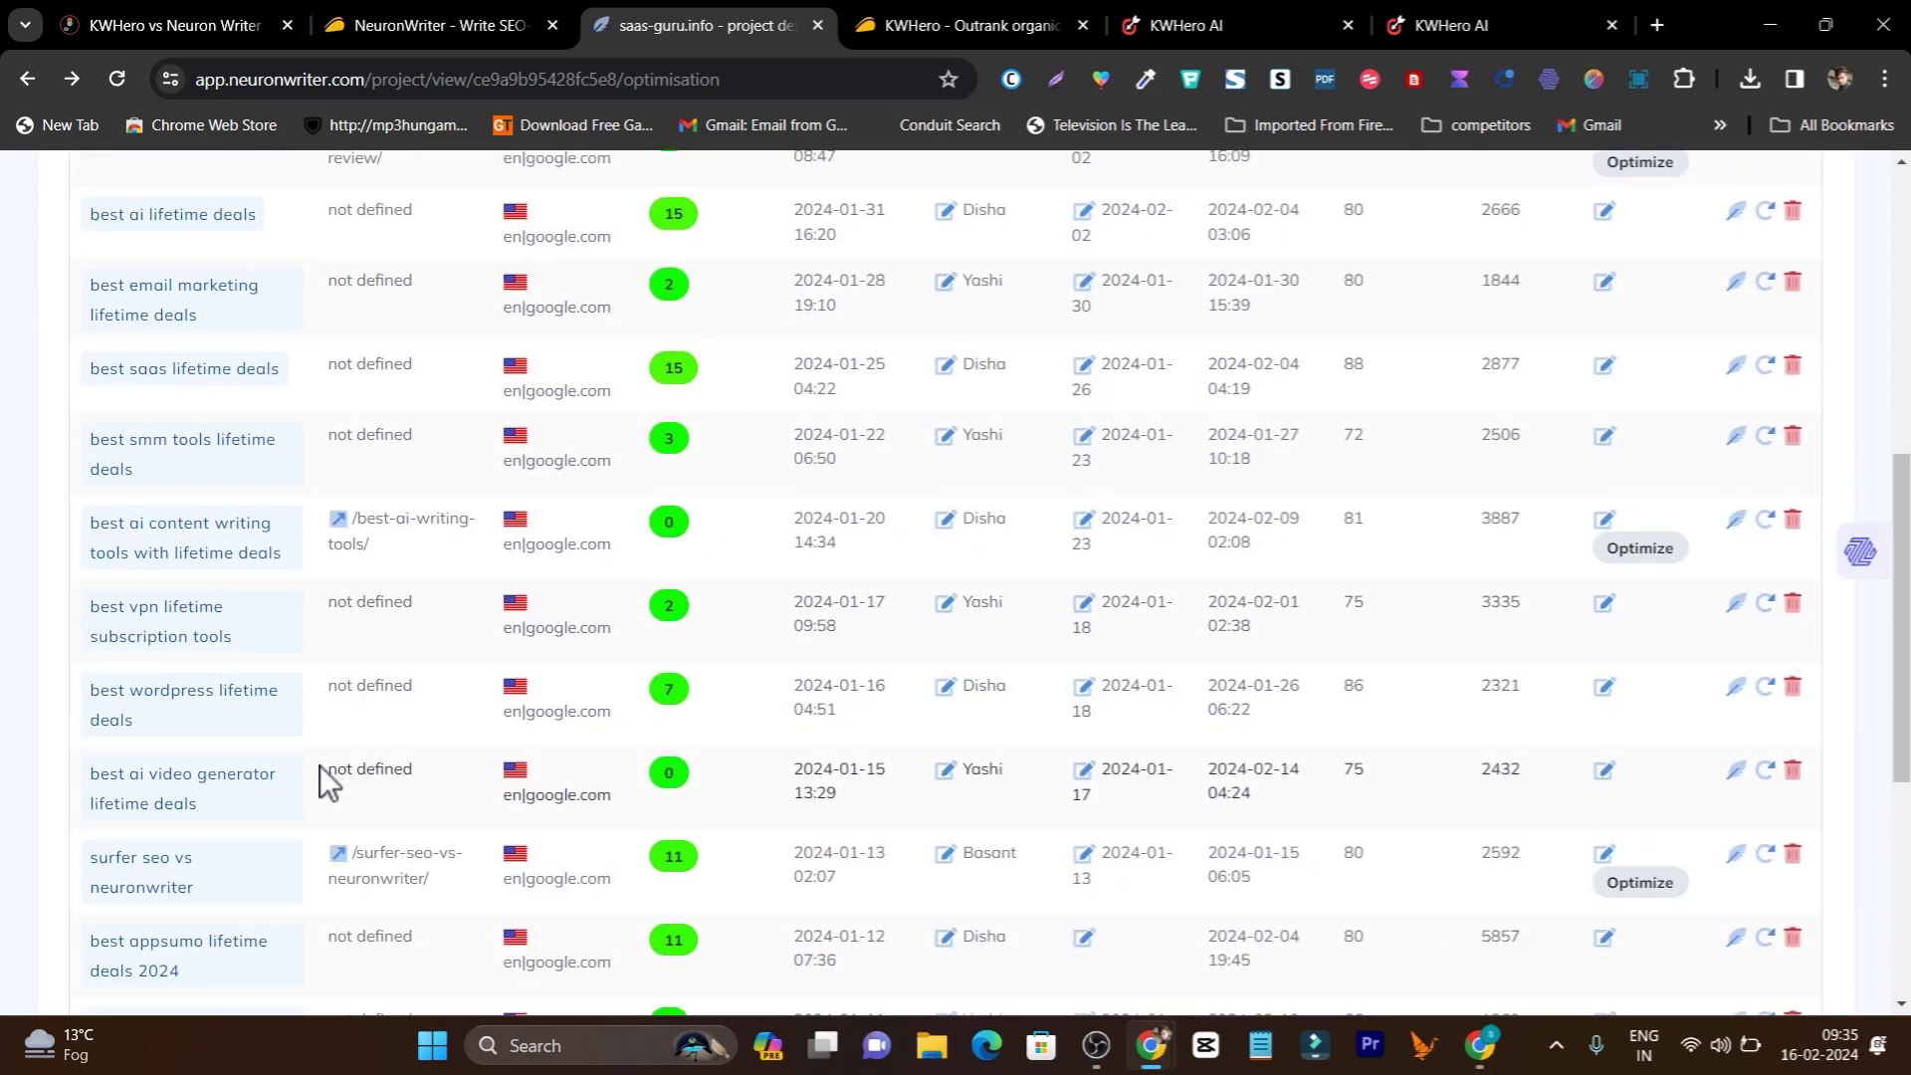
pyautogui.scroll(6, 324, 717)
pyautogui.scroll(3, 297, 396)
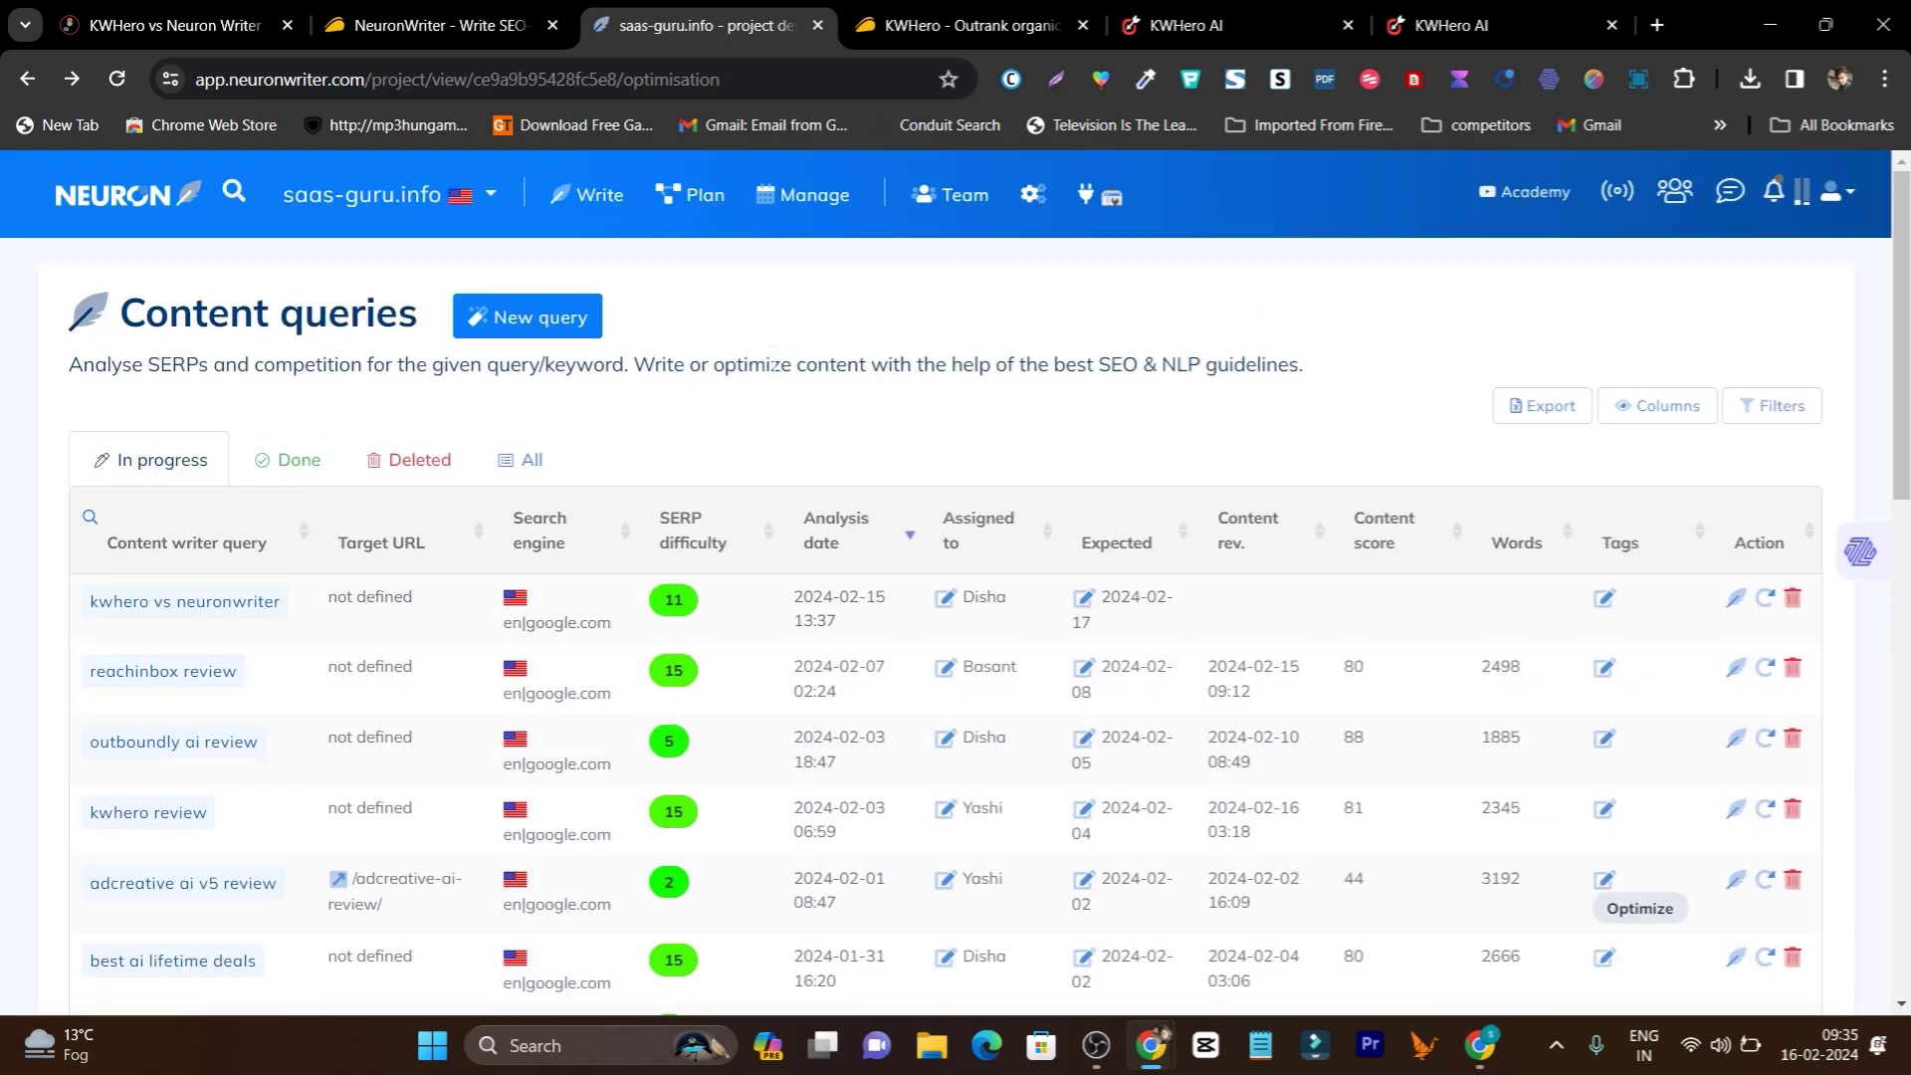
# Step: Compare KWHero keyword search with NeuronWriter queries, ending on the KWHero review content plan
pyautogui.click(1239, 25)
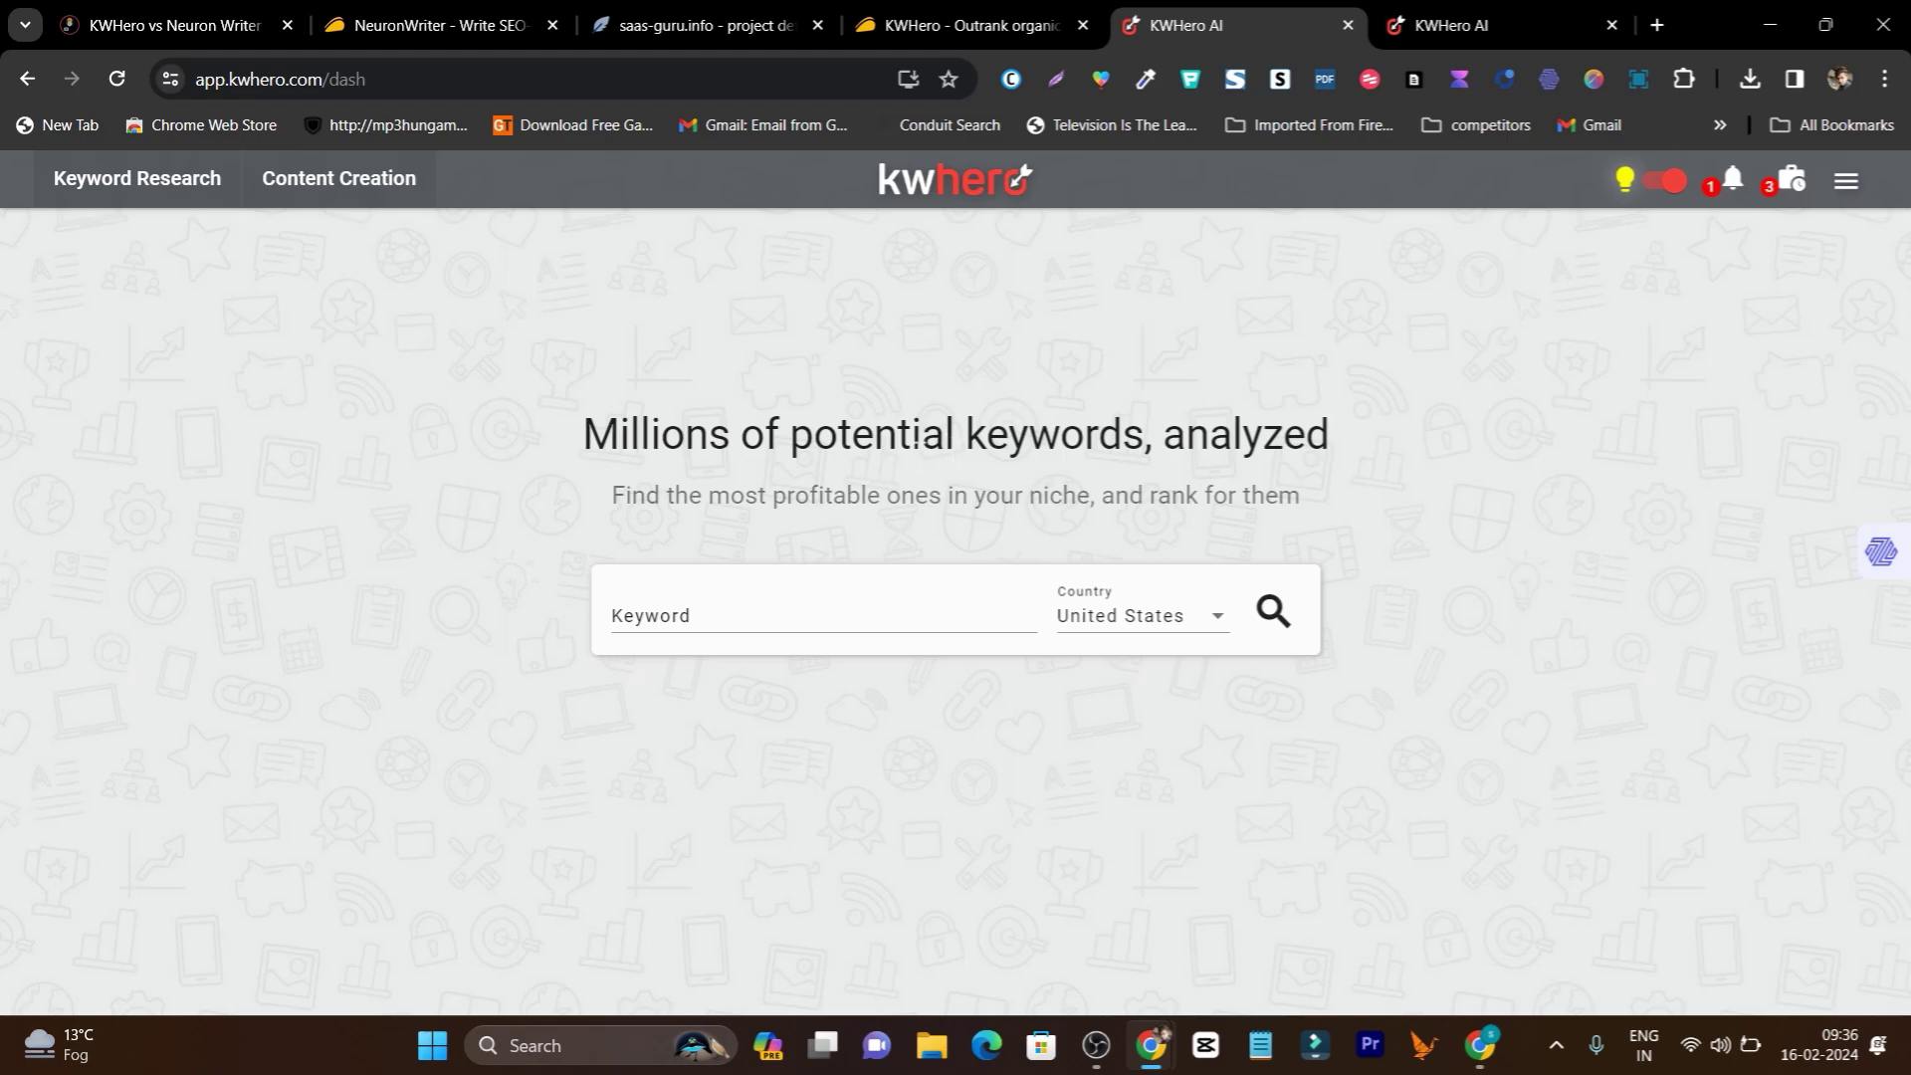
pyautogui.click(742, 27)
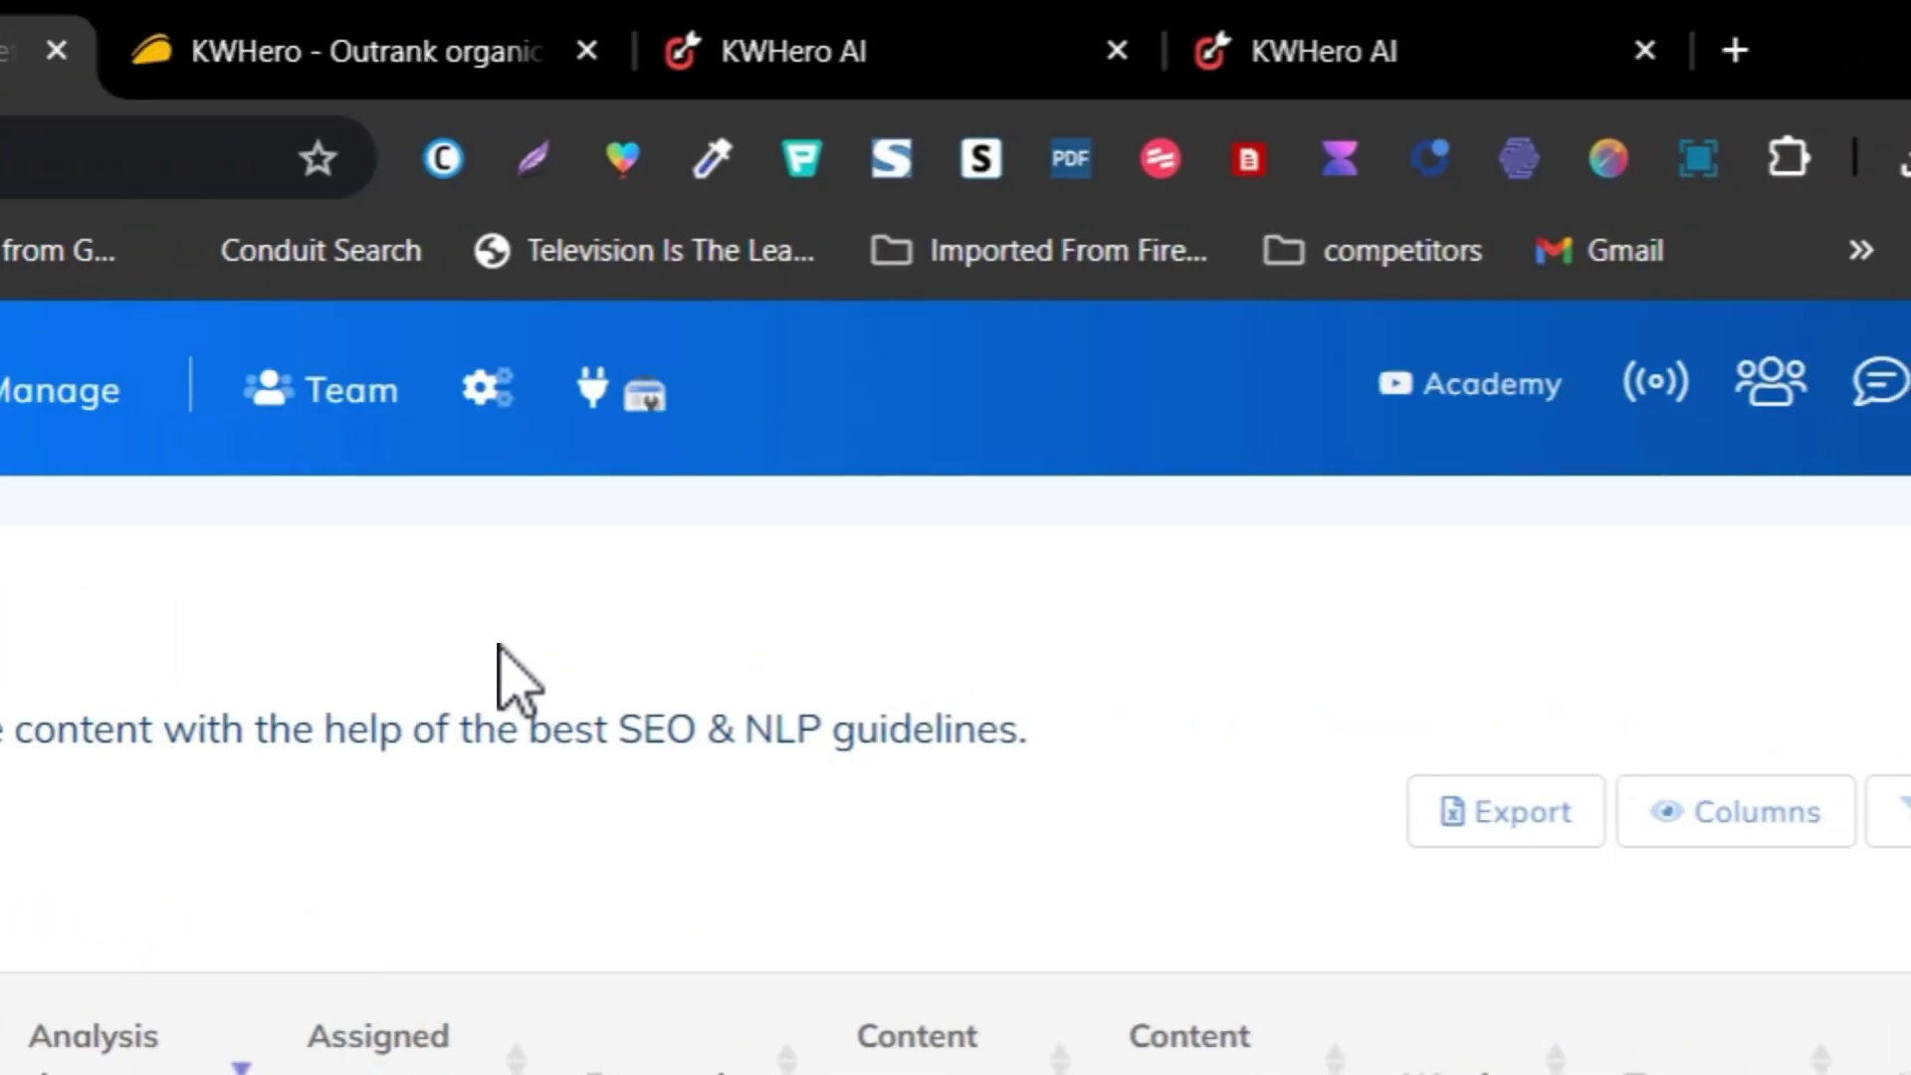
pyautogui.click(1344, 30)
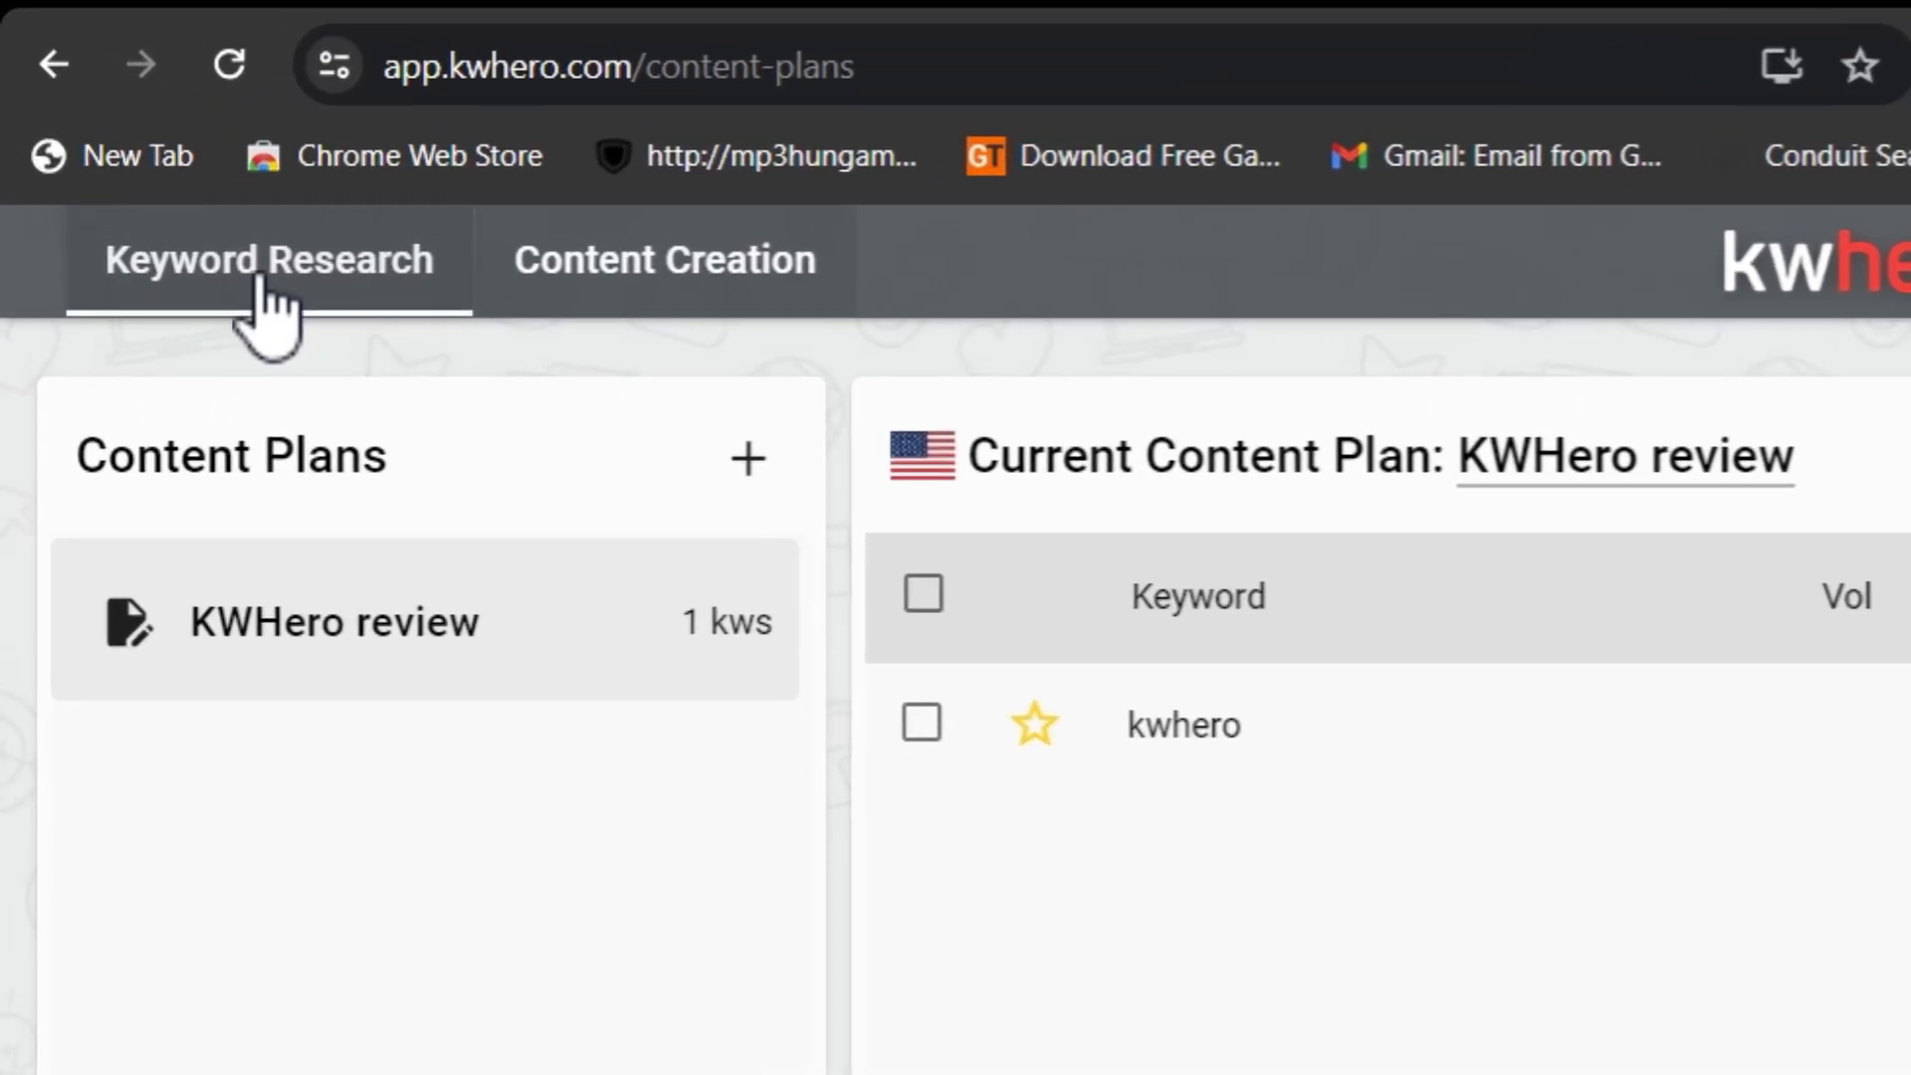
# Step: Go from KWHero's content plan to the article editor showing its content score
pyautogui.click(134, 186)
pyautogui.click(657, 283)
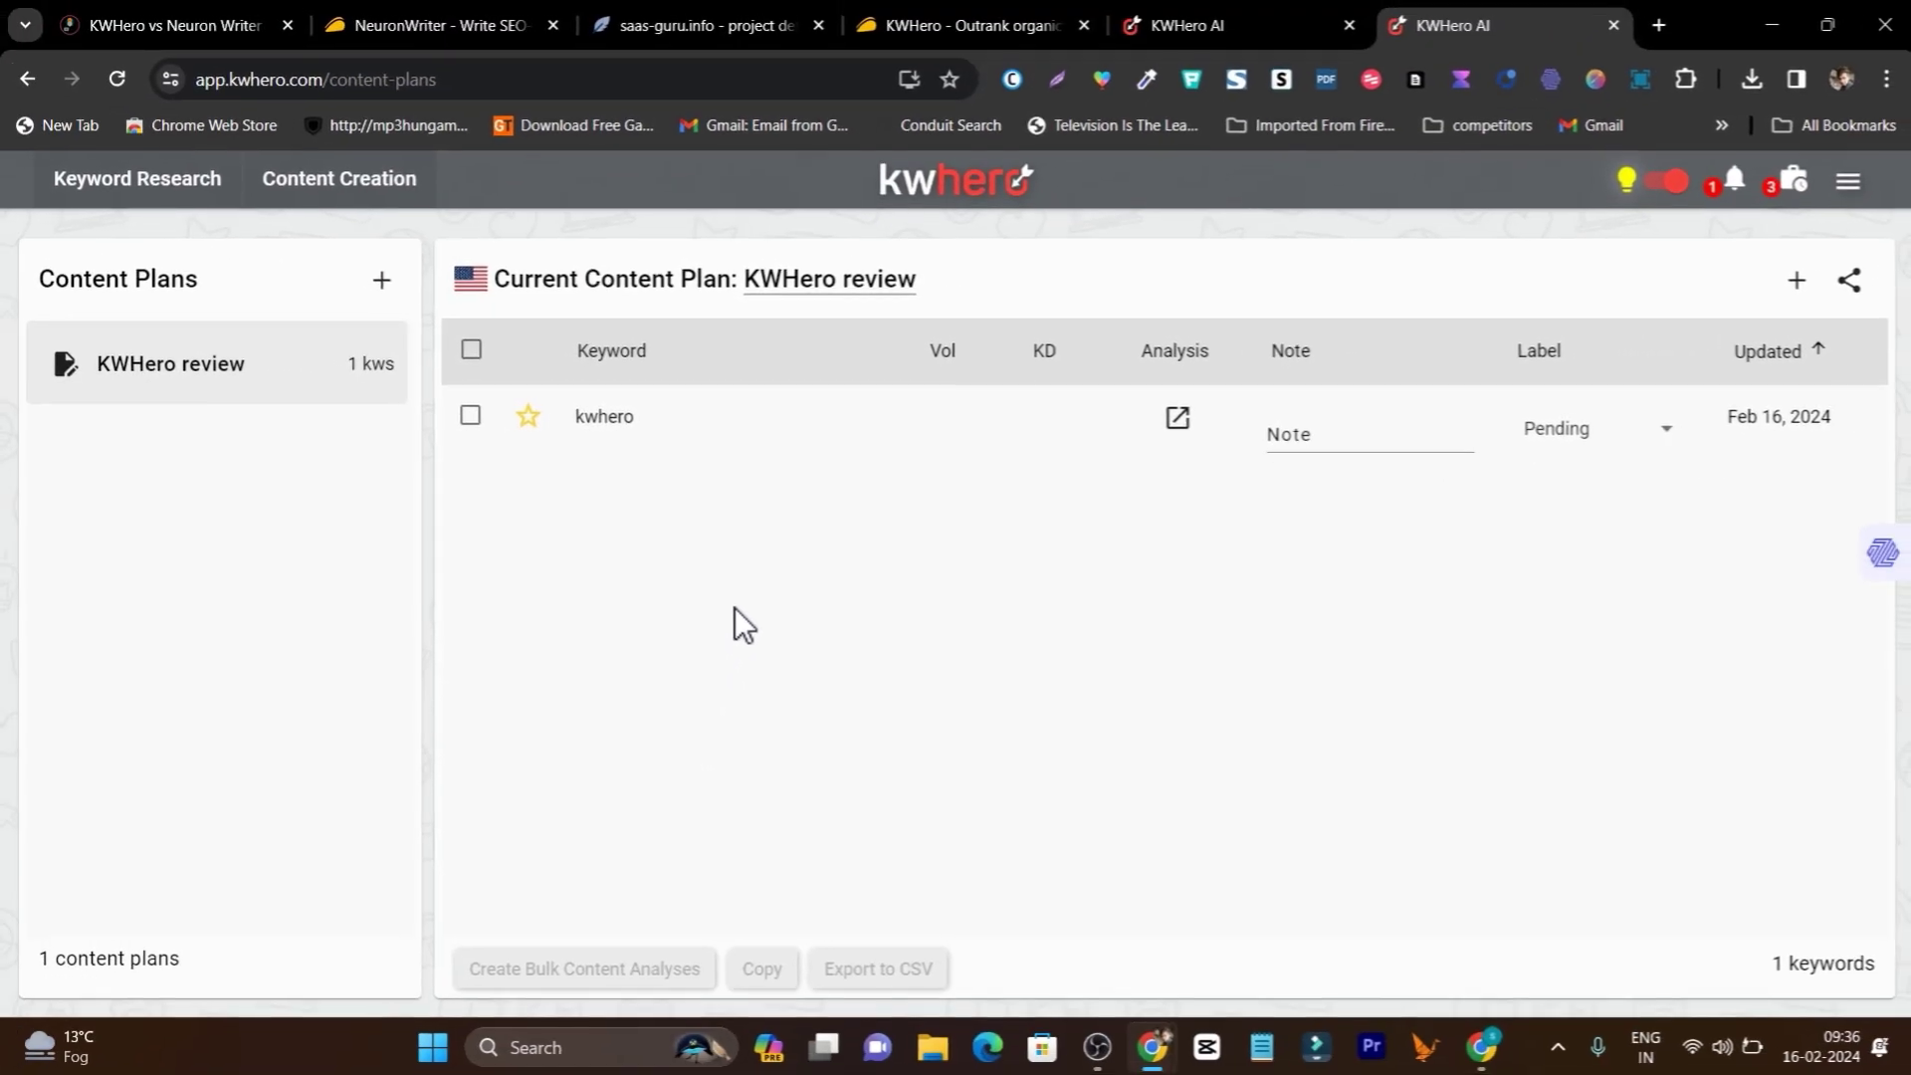
pyautogui.click(704, 25)
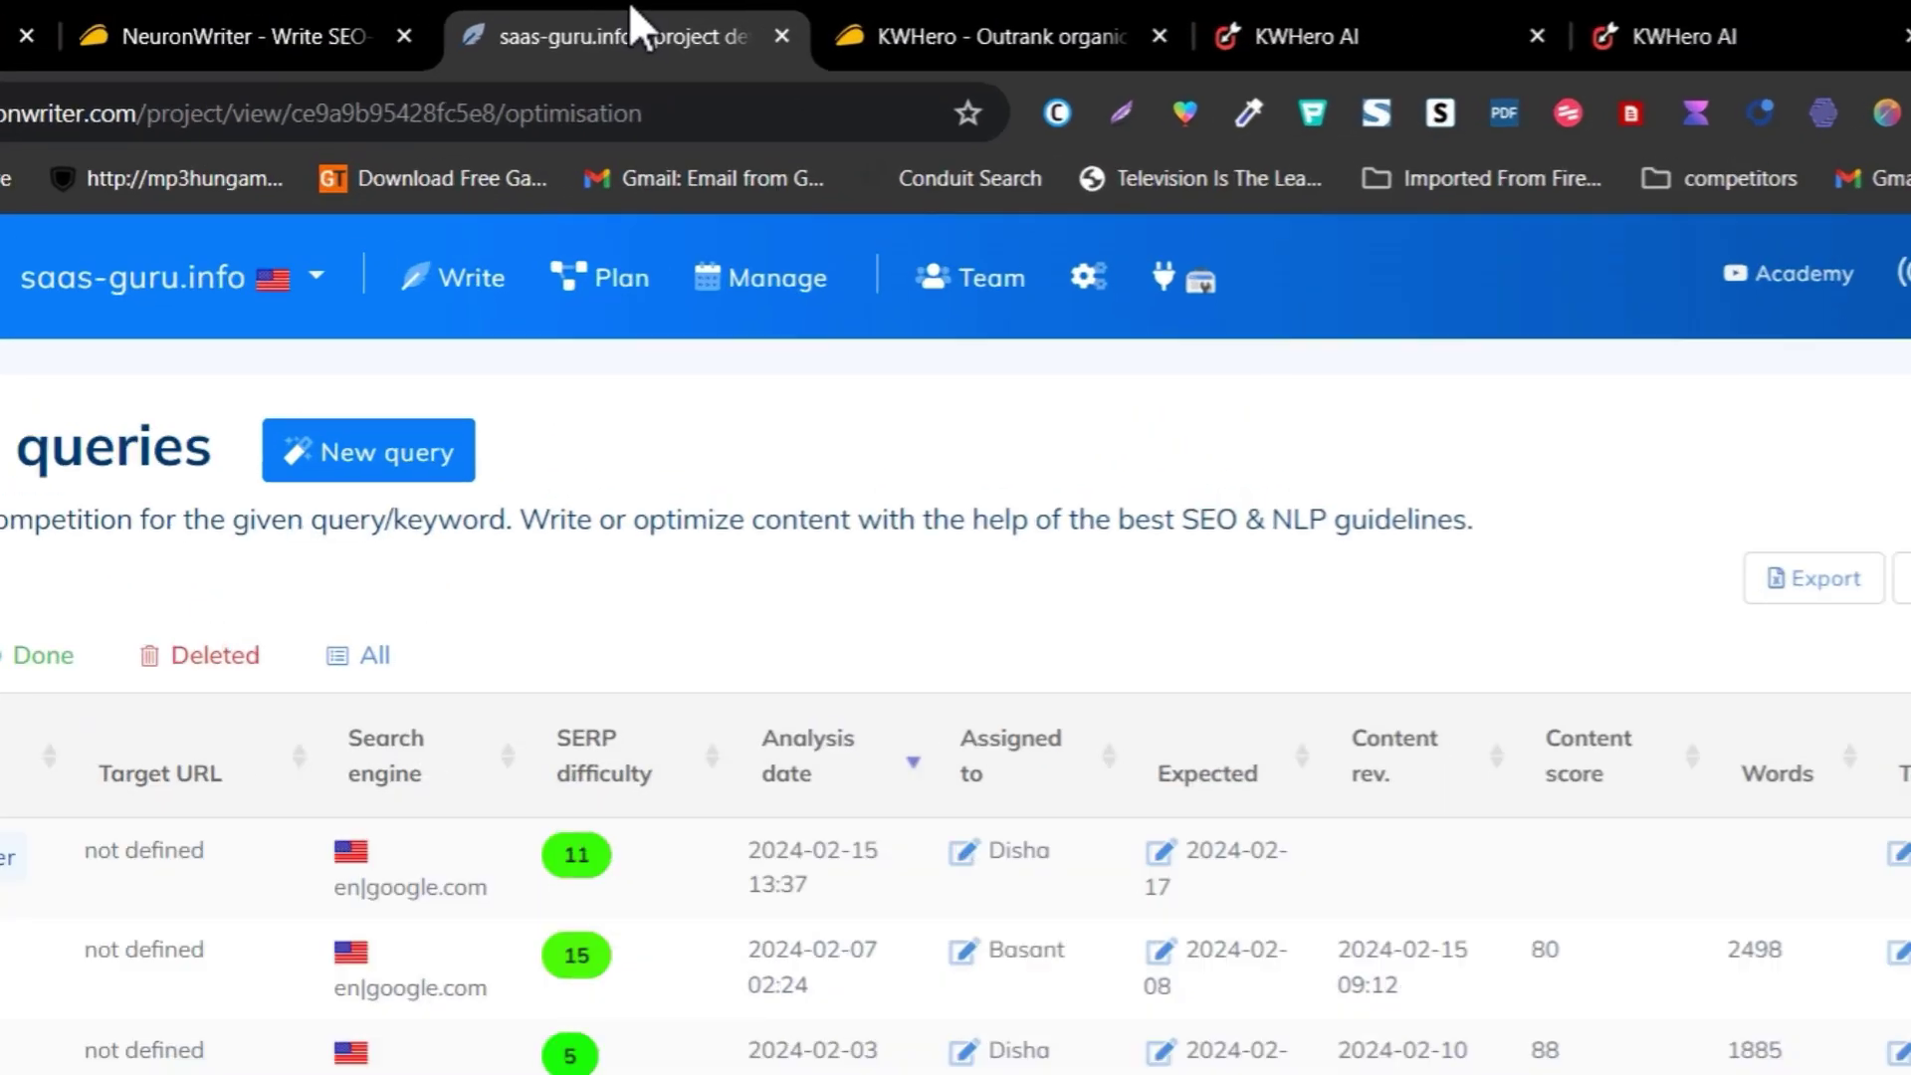
pyautogui.click(1442, 22)
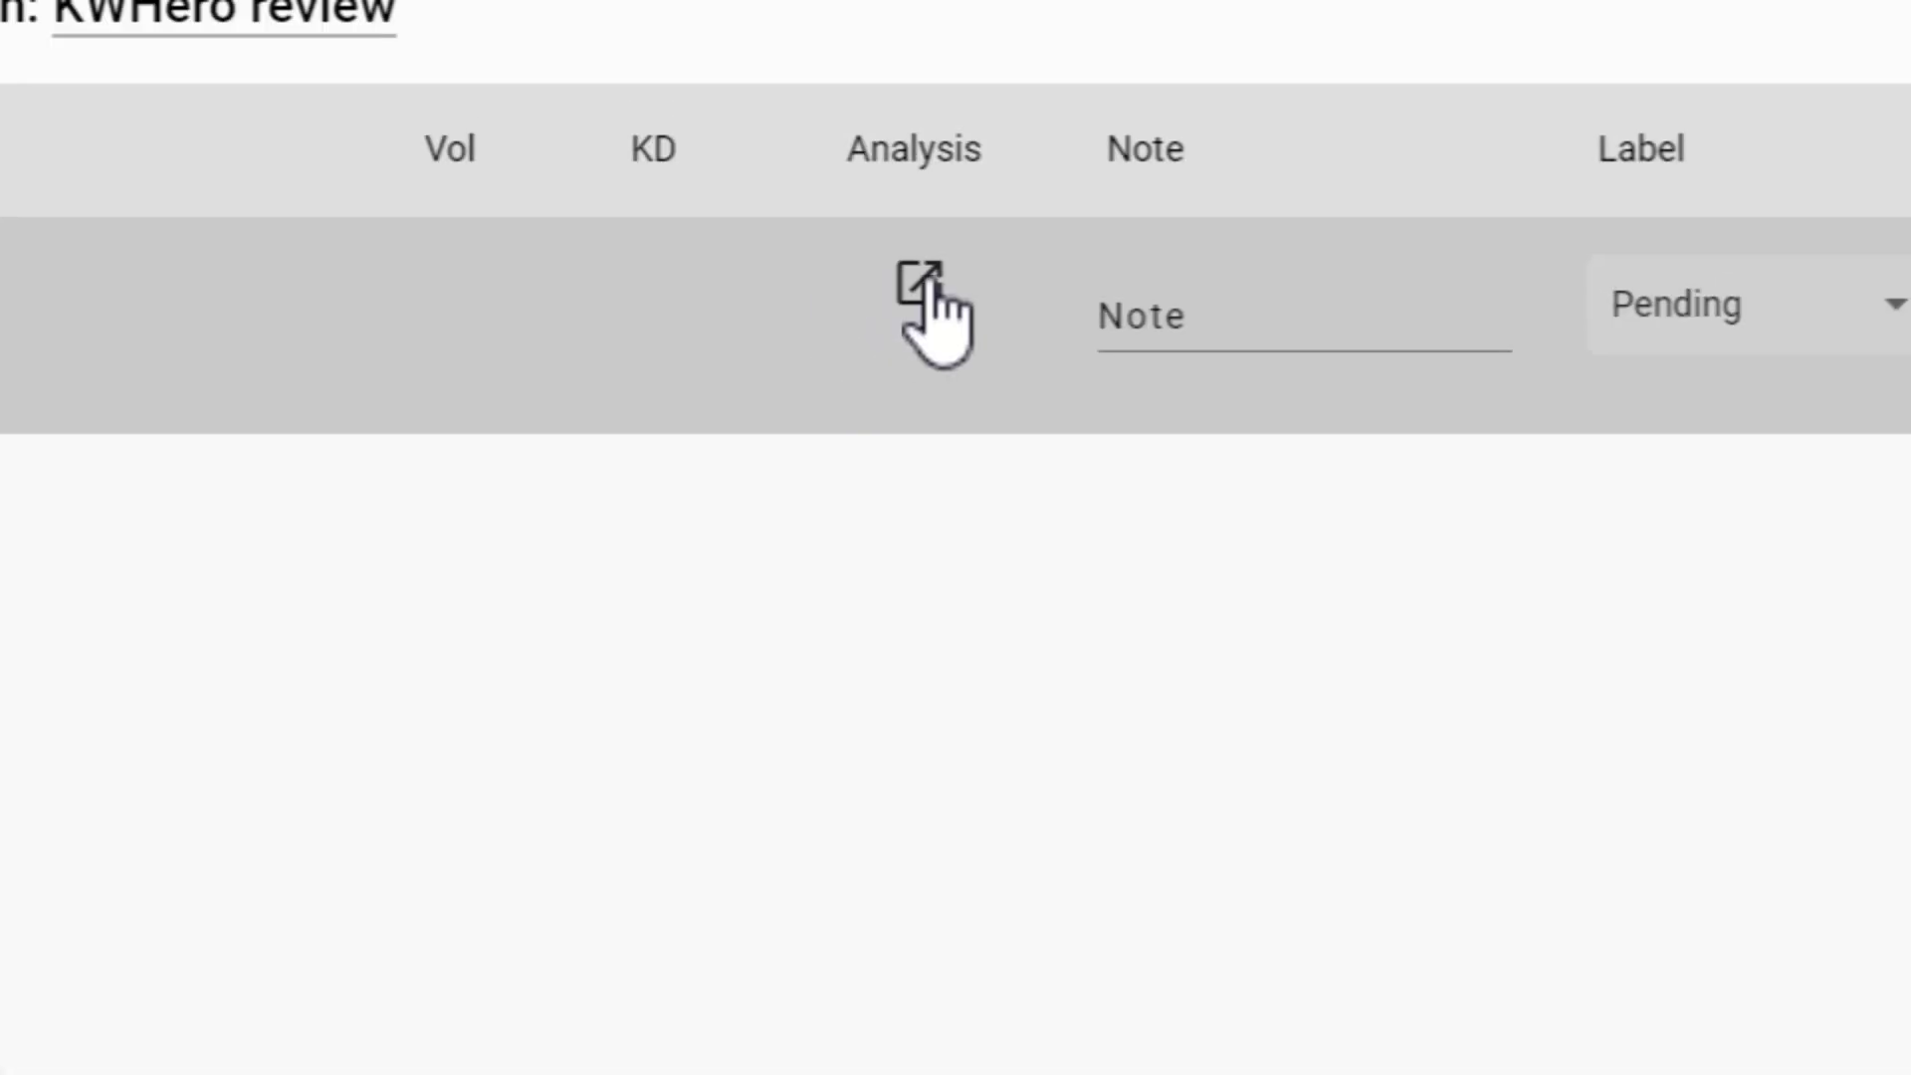
pyautogui.click(913, 332)
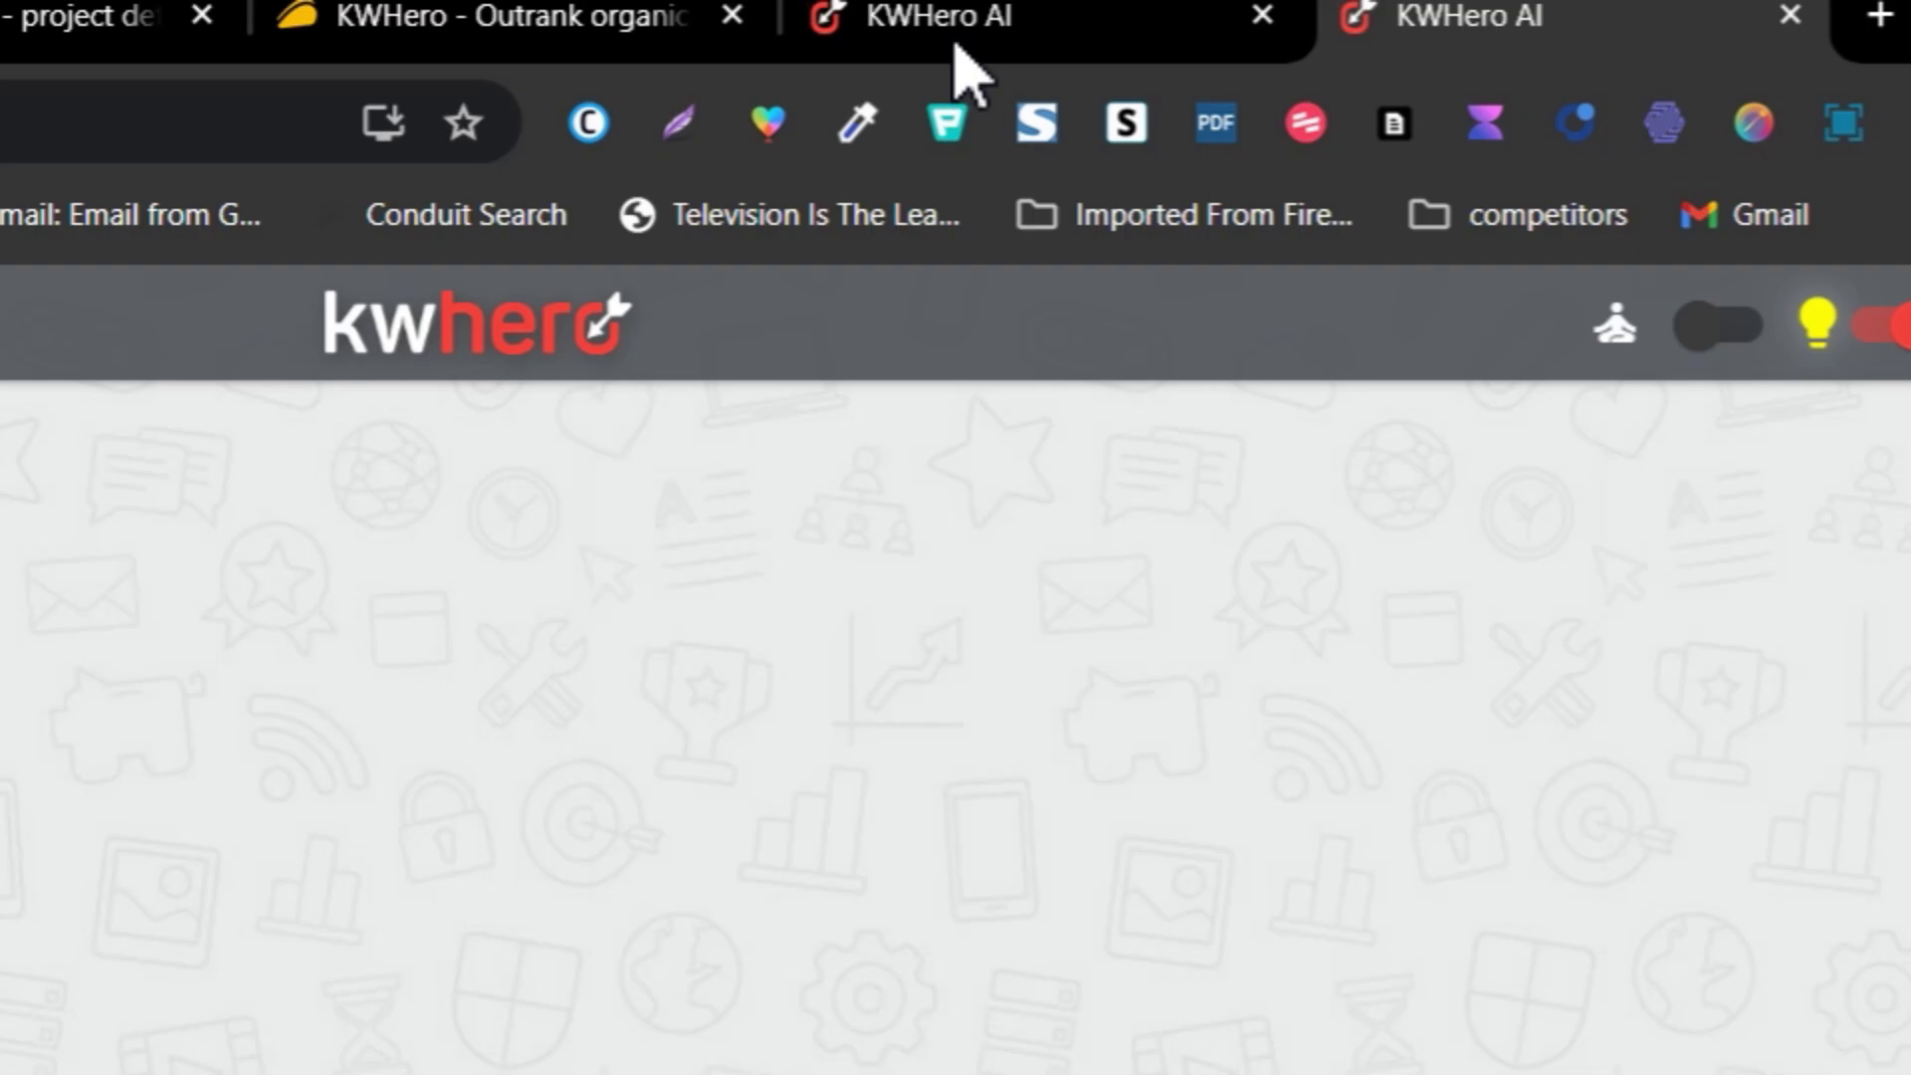
pyautogui.click(971, 40)
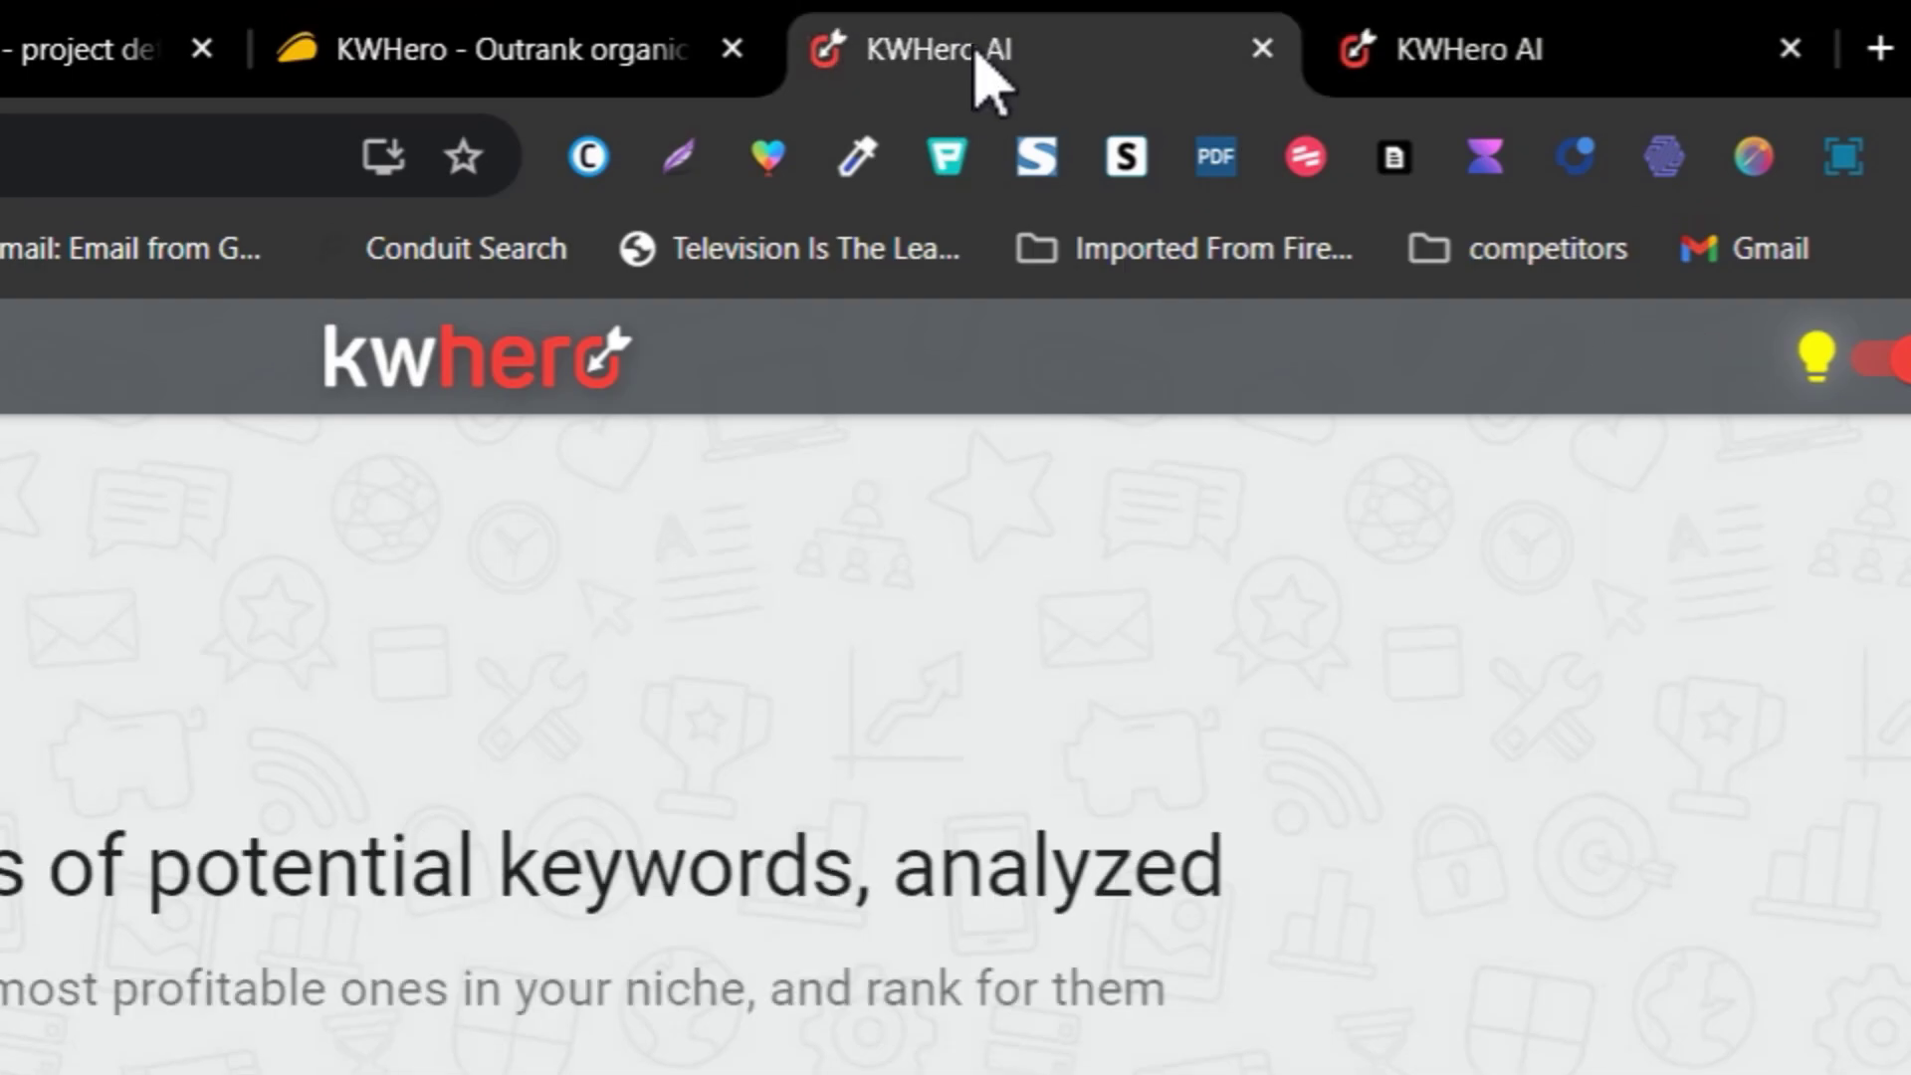
pyautogui.click(1430, 15)
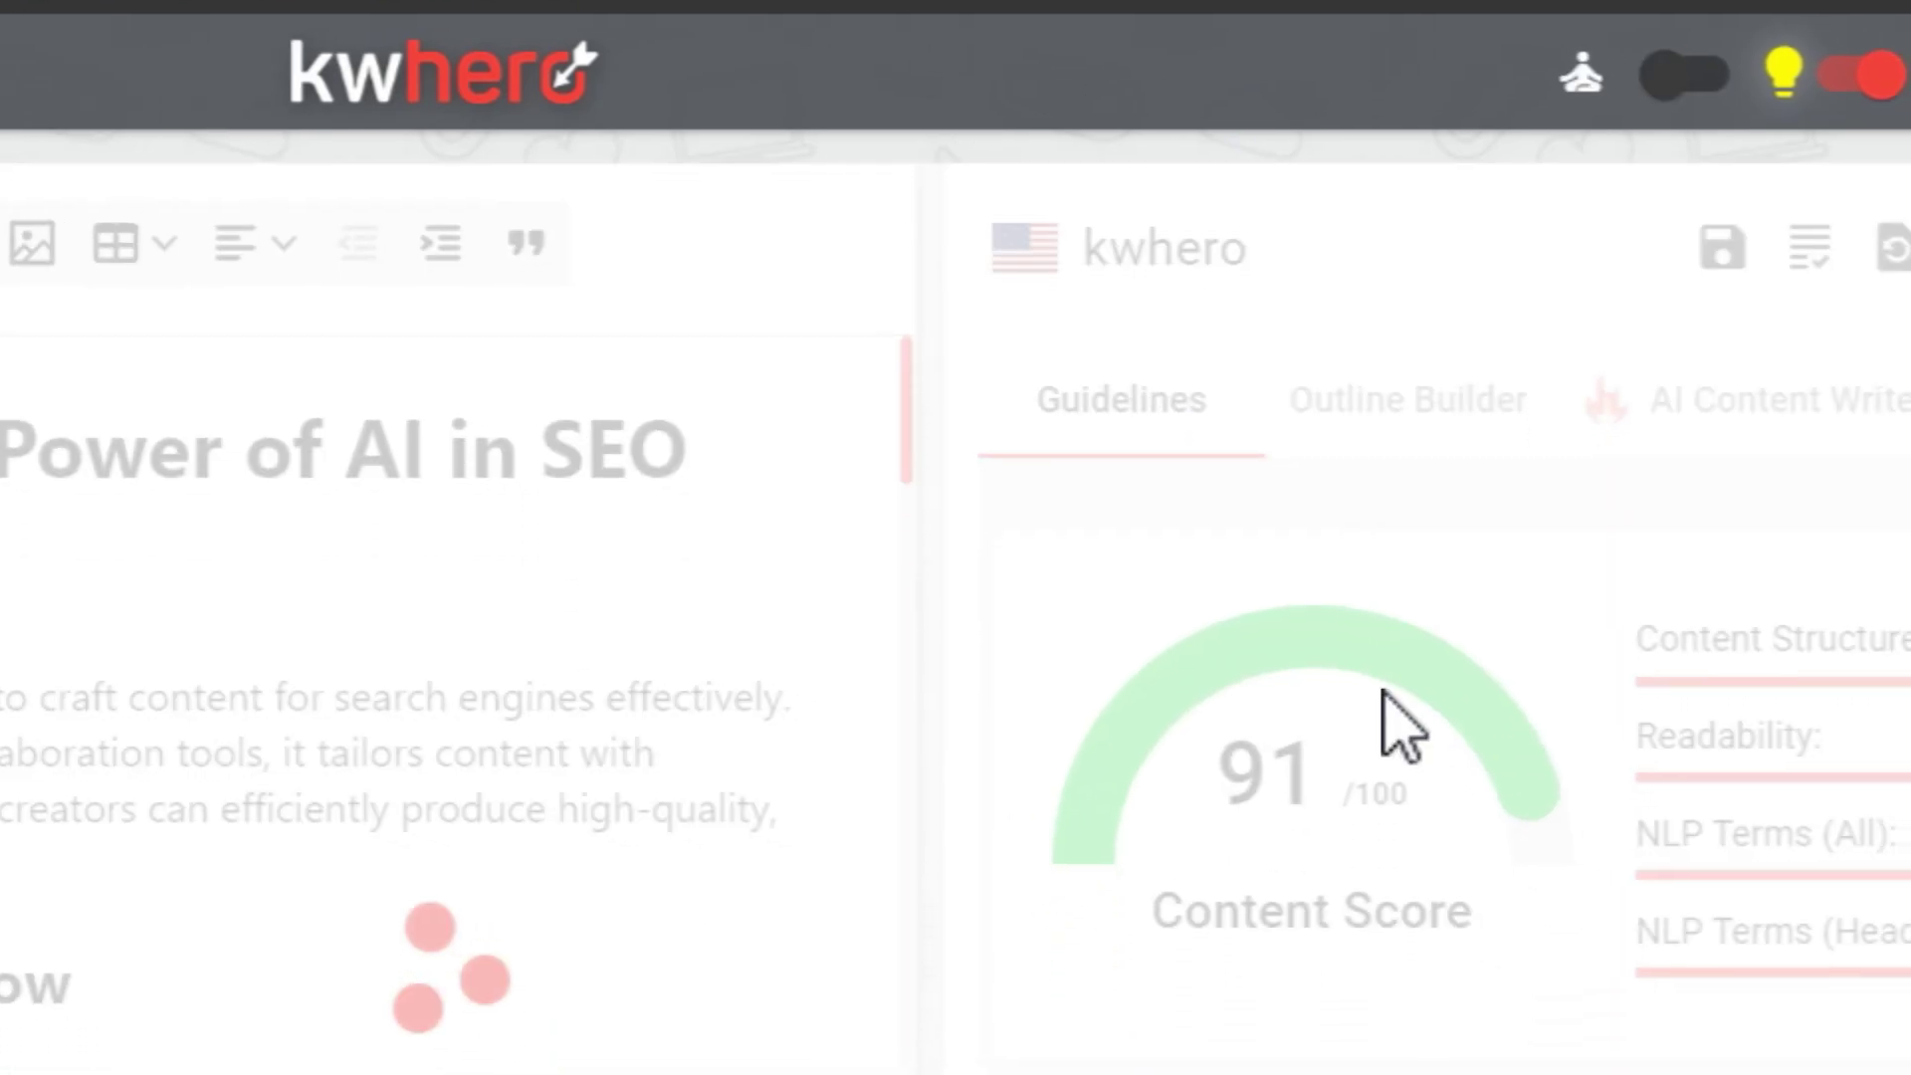
# Step: Toggle Outline Builder and AI Content Writer, ending on 875 words, Standard tone, Intermediate level
pyautogui.click(1453, 524)
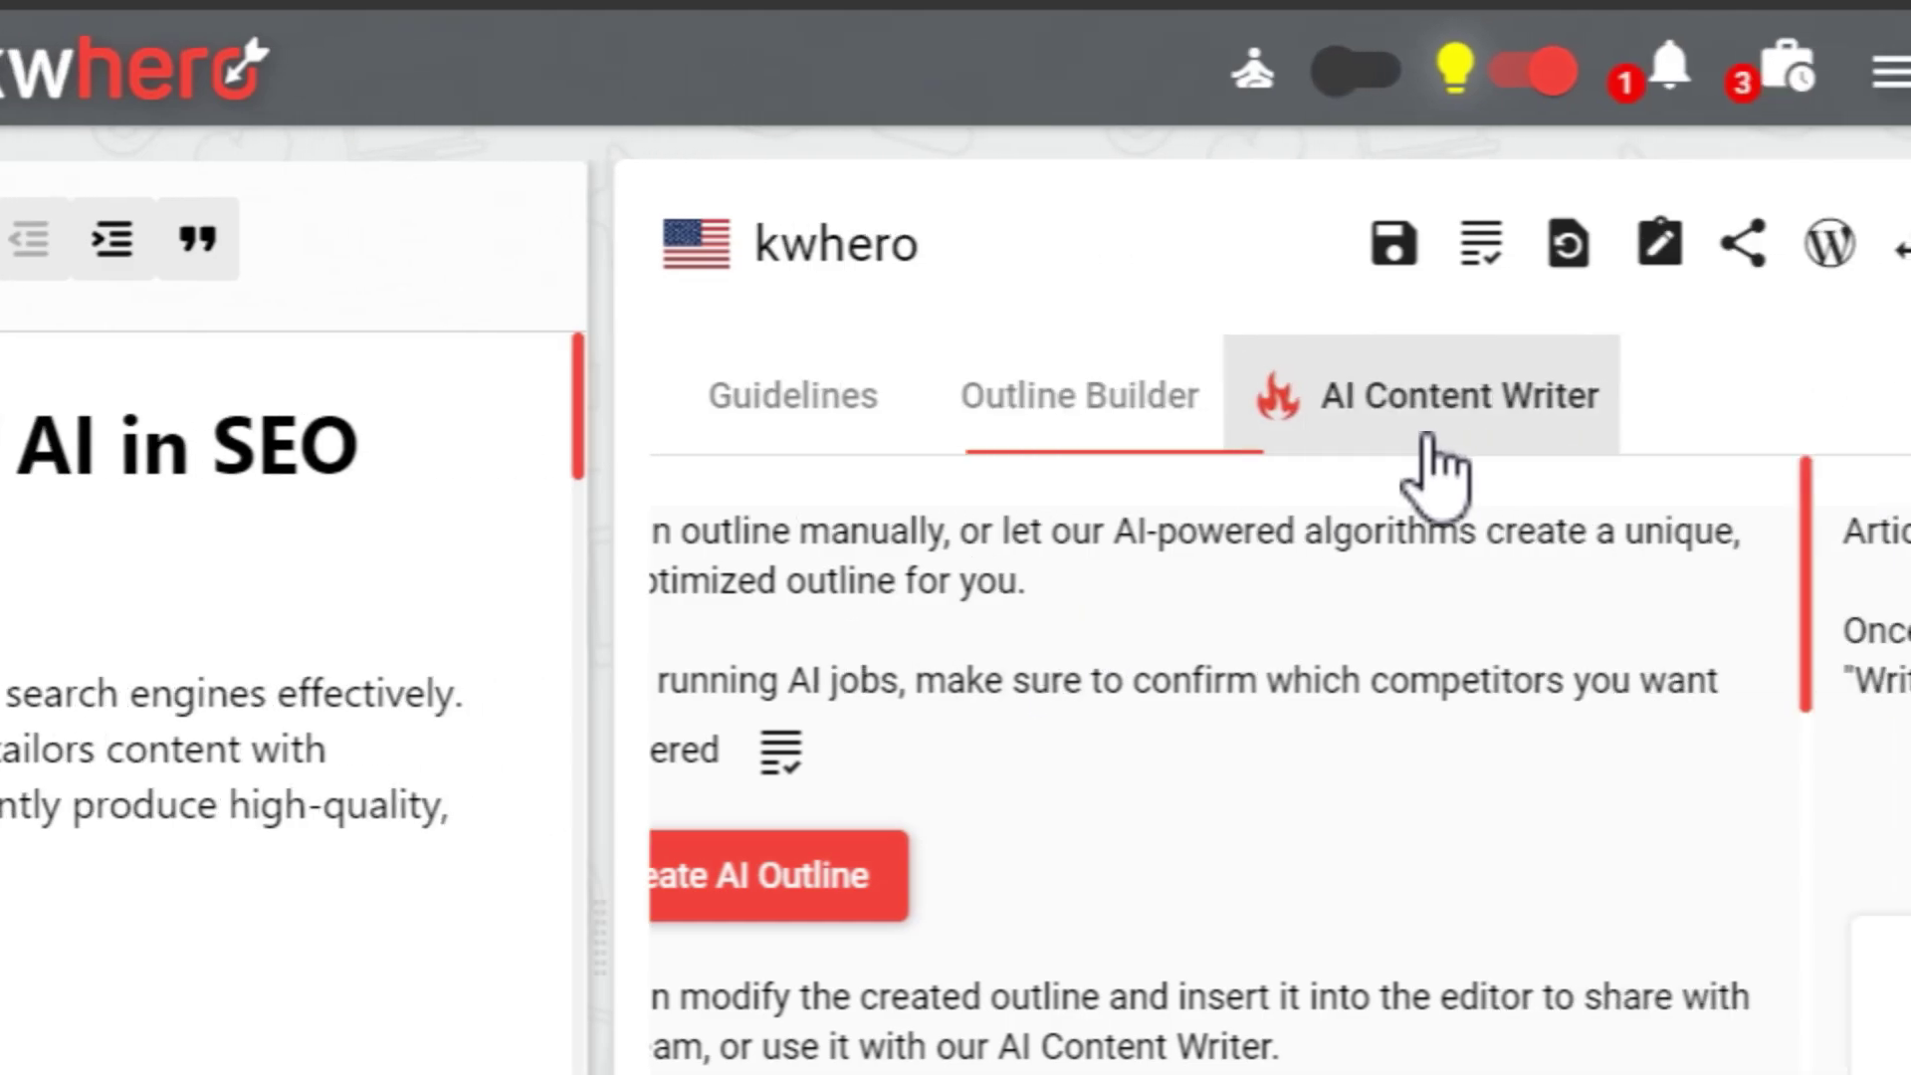
pyautogui.click(1429, 438)
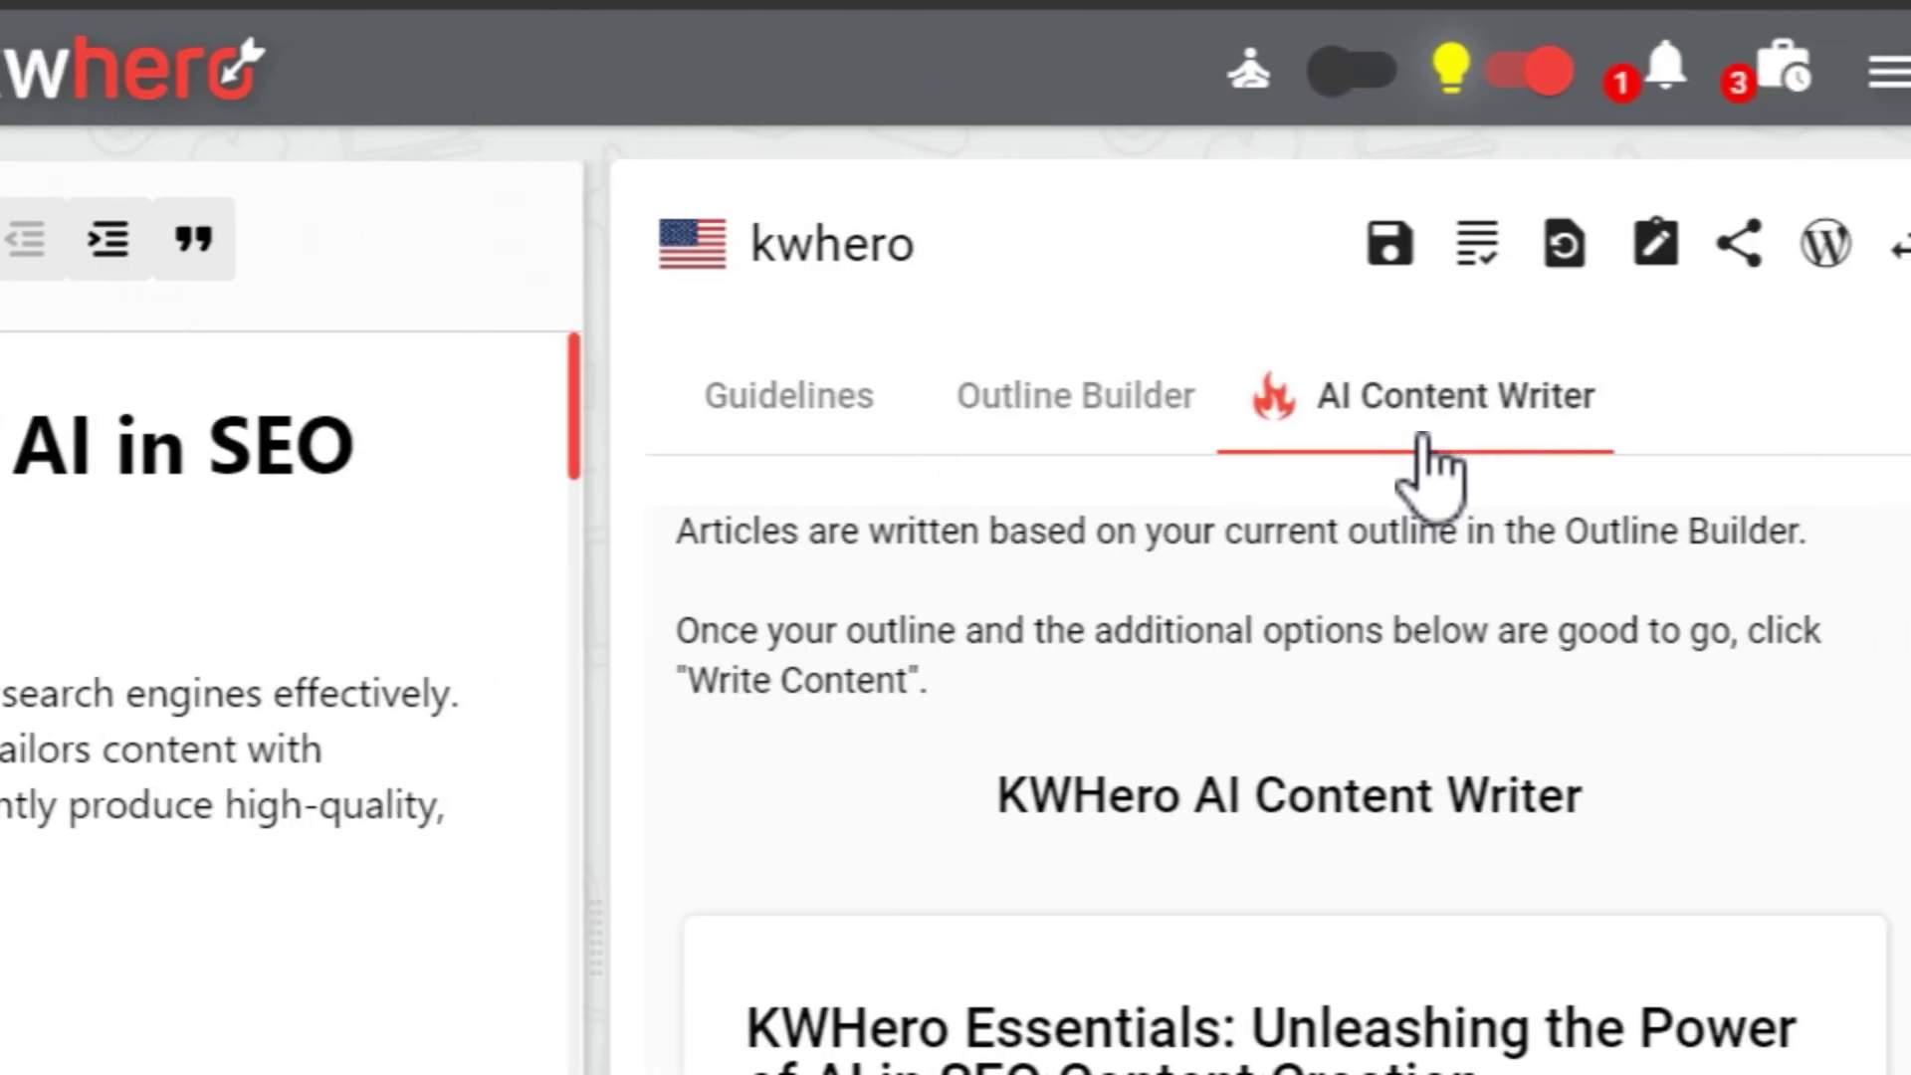
pyautogui.moveTo(1126, 939)
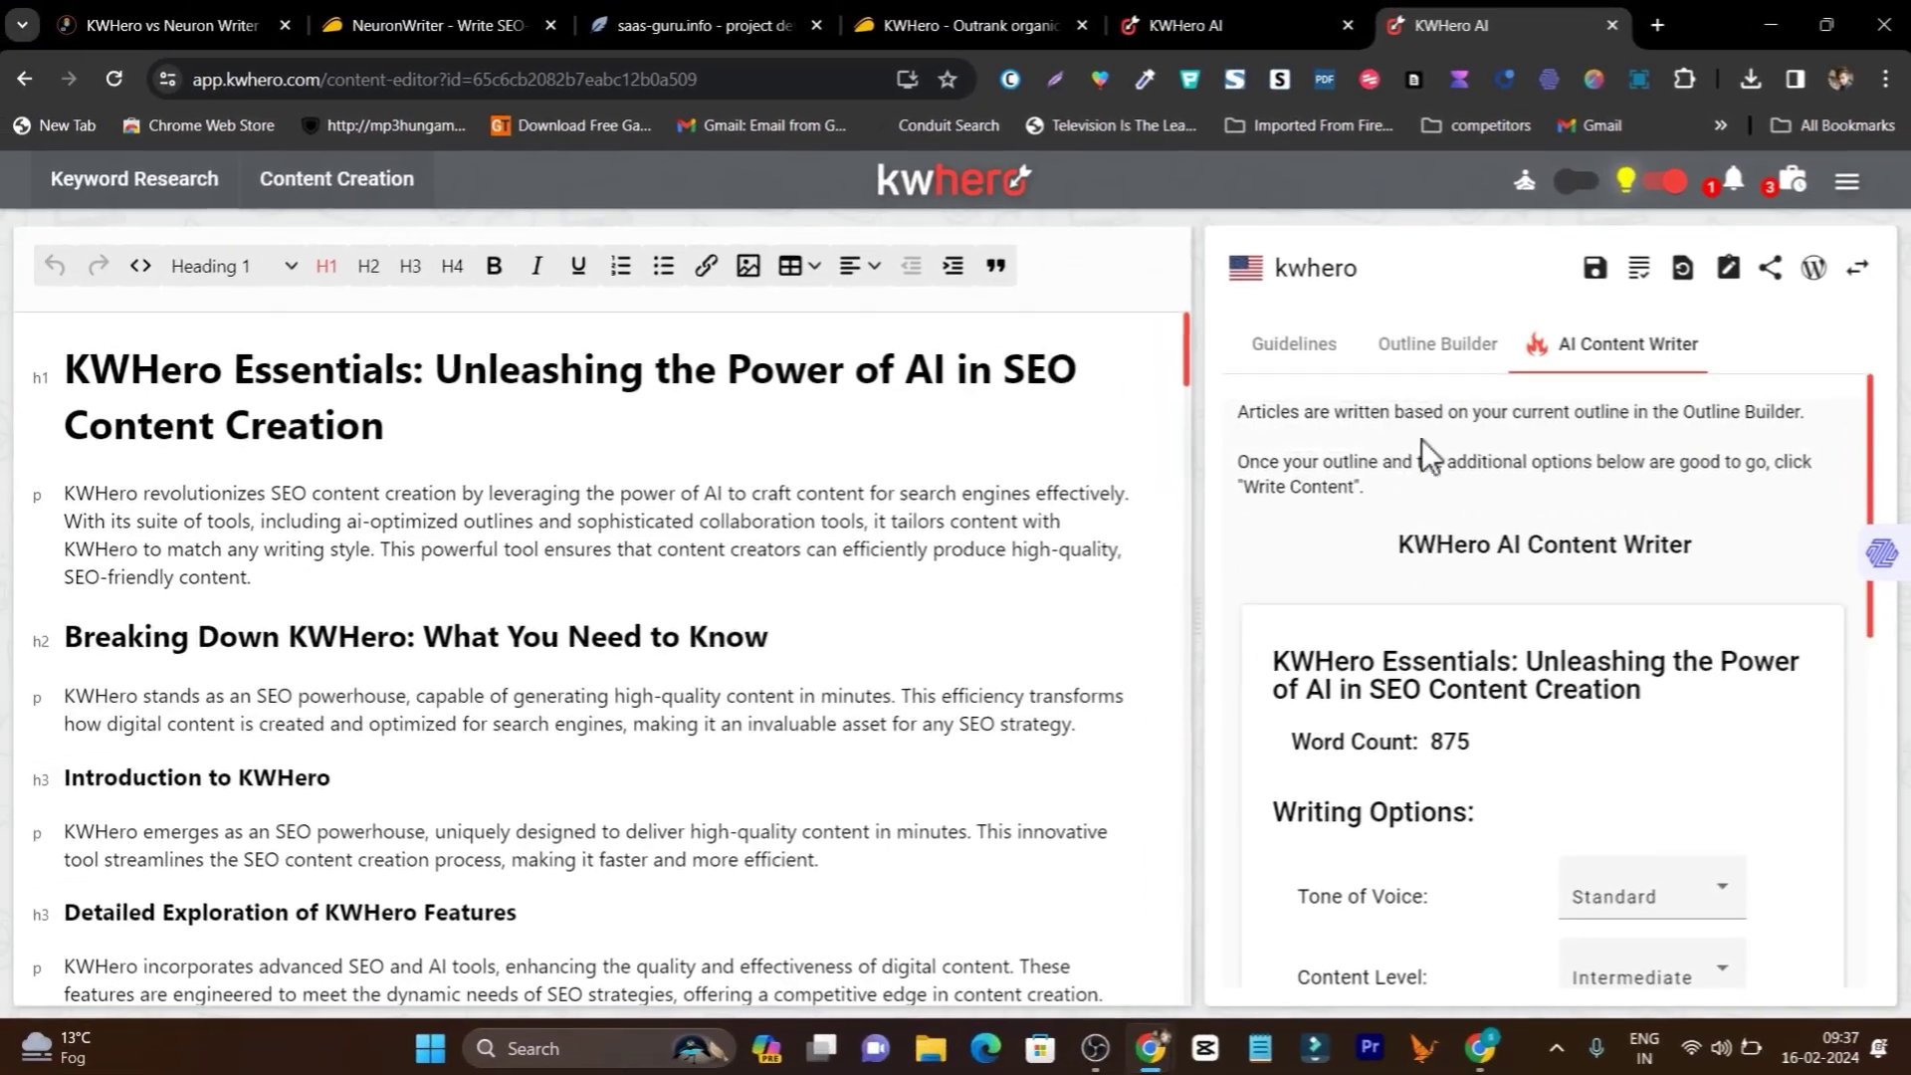
pyautogui.click(1063, 209)
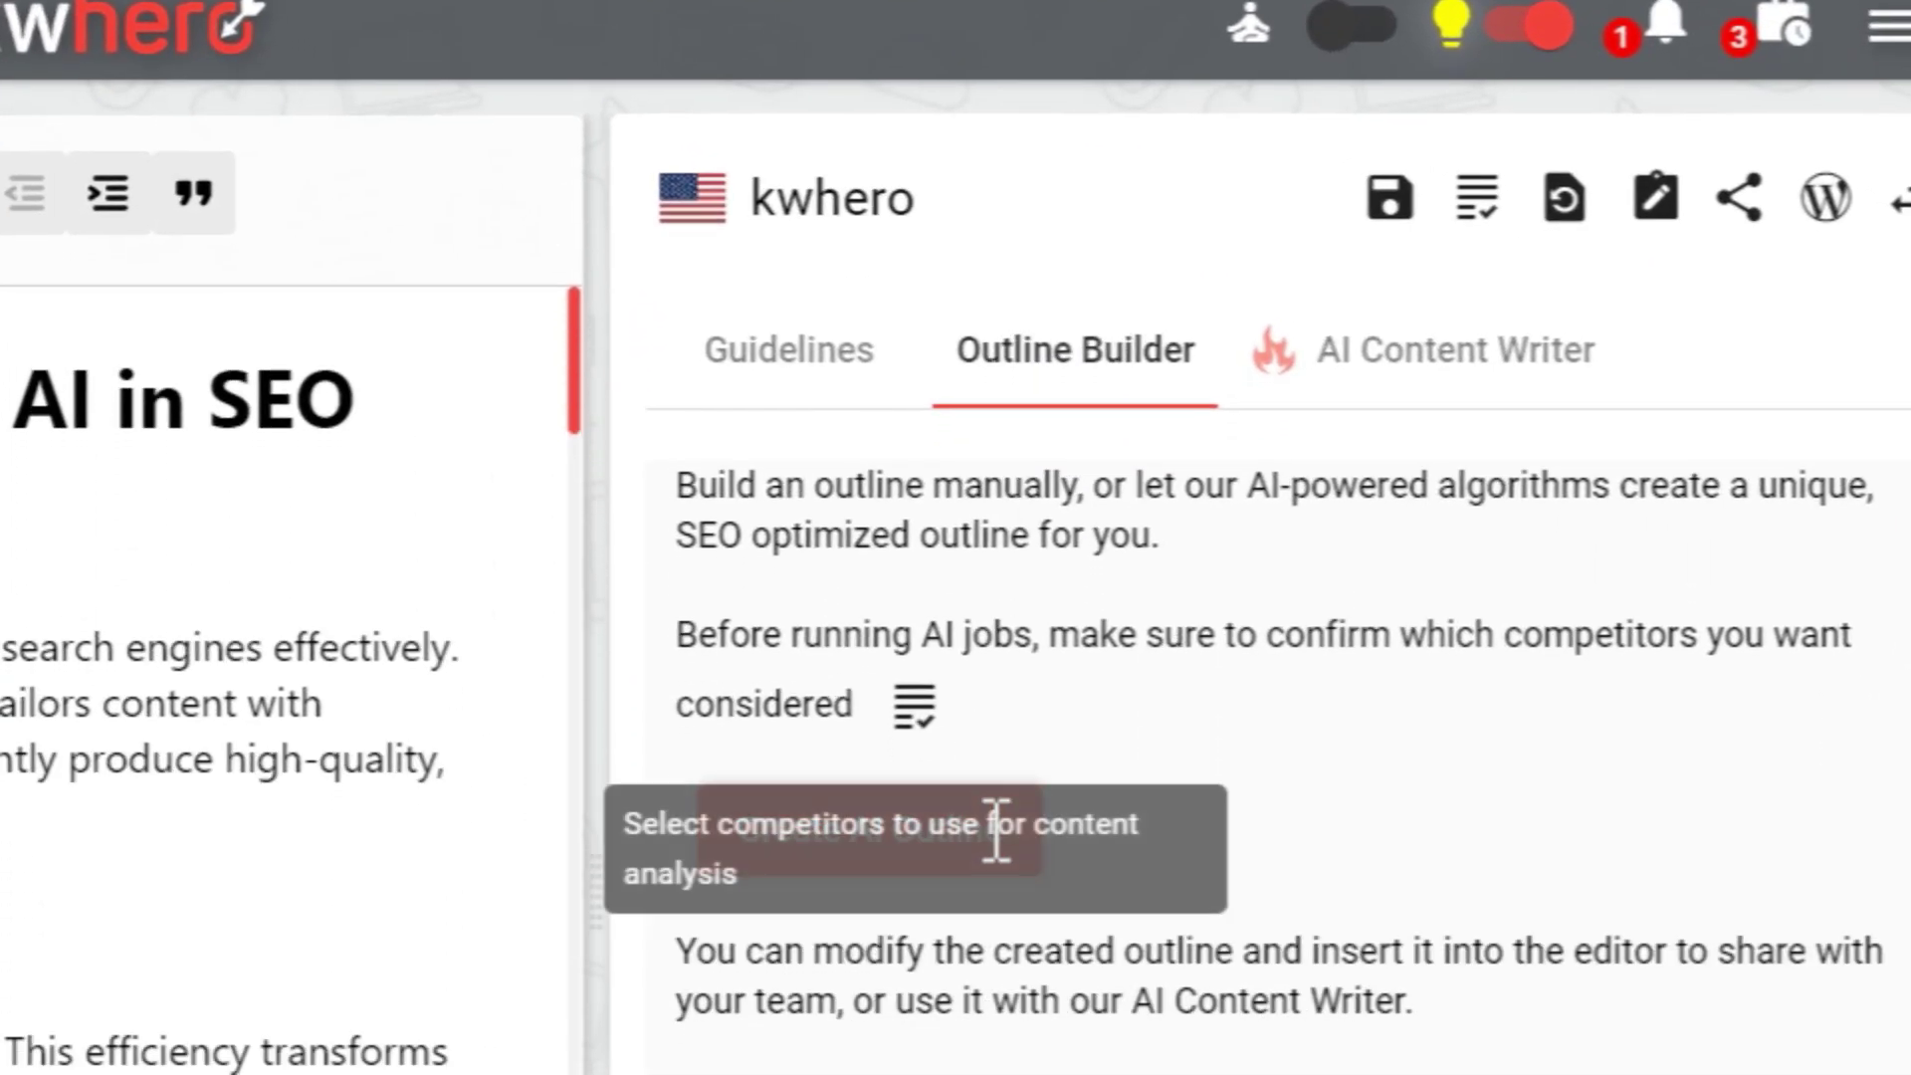
pyautogui.click(1371, 336)
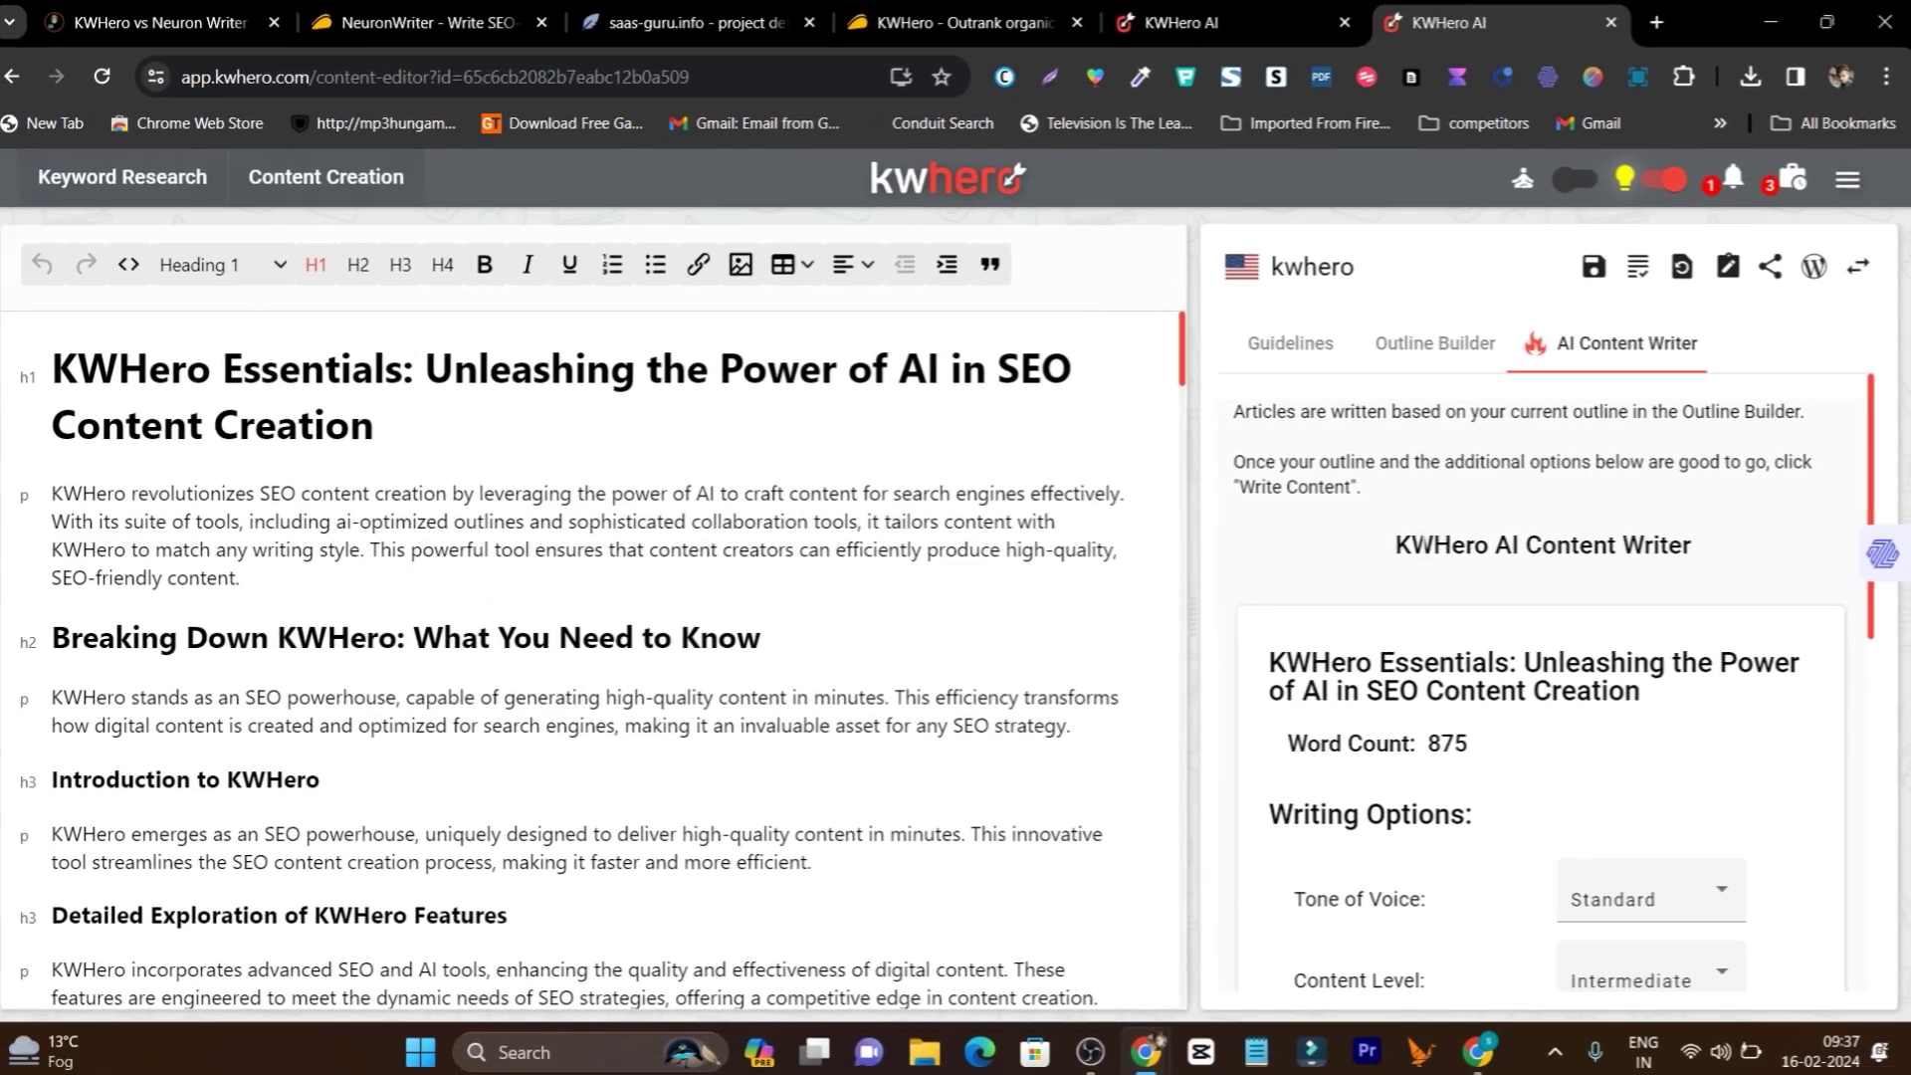
# Step: Glance at the YouTube channel's videos, then bring up the AppSumo KWHero $69 lifetime deal
pyautogui.click(1518, 25)
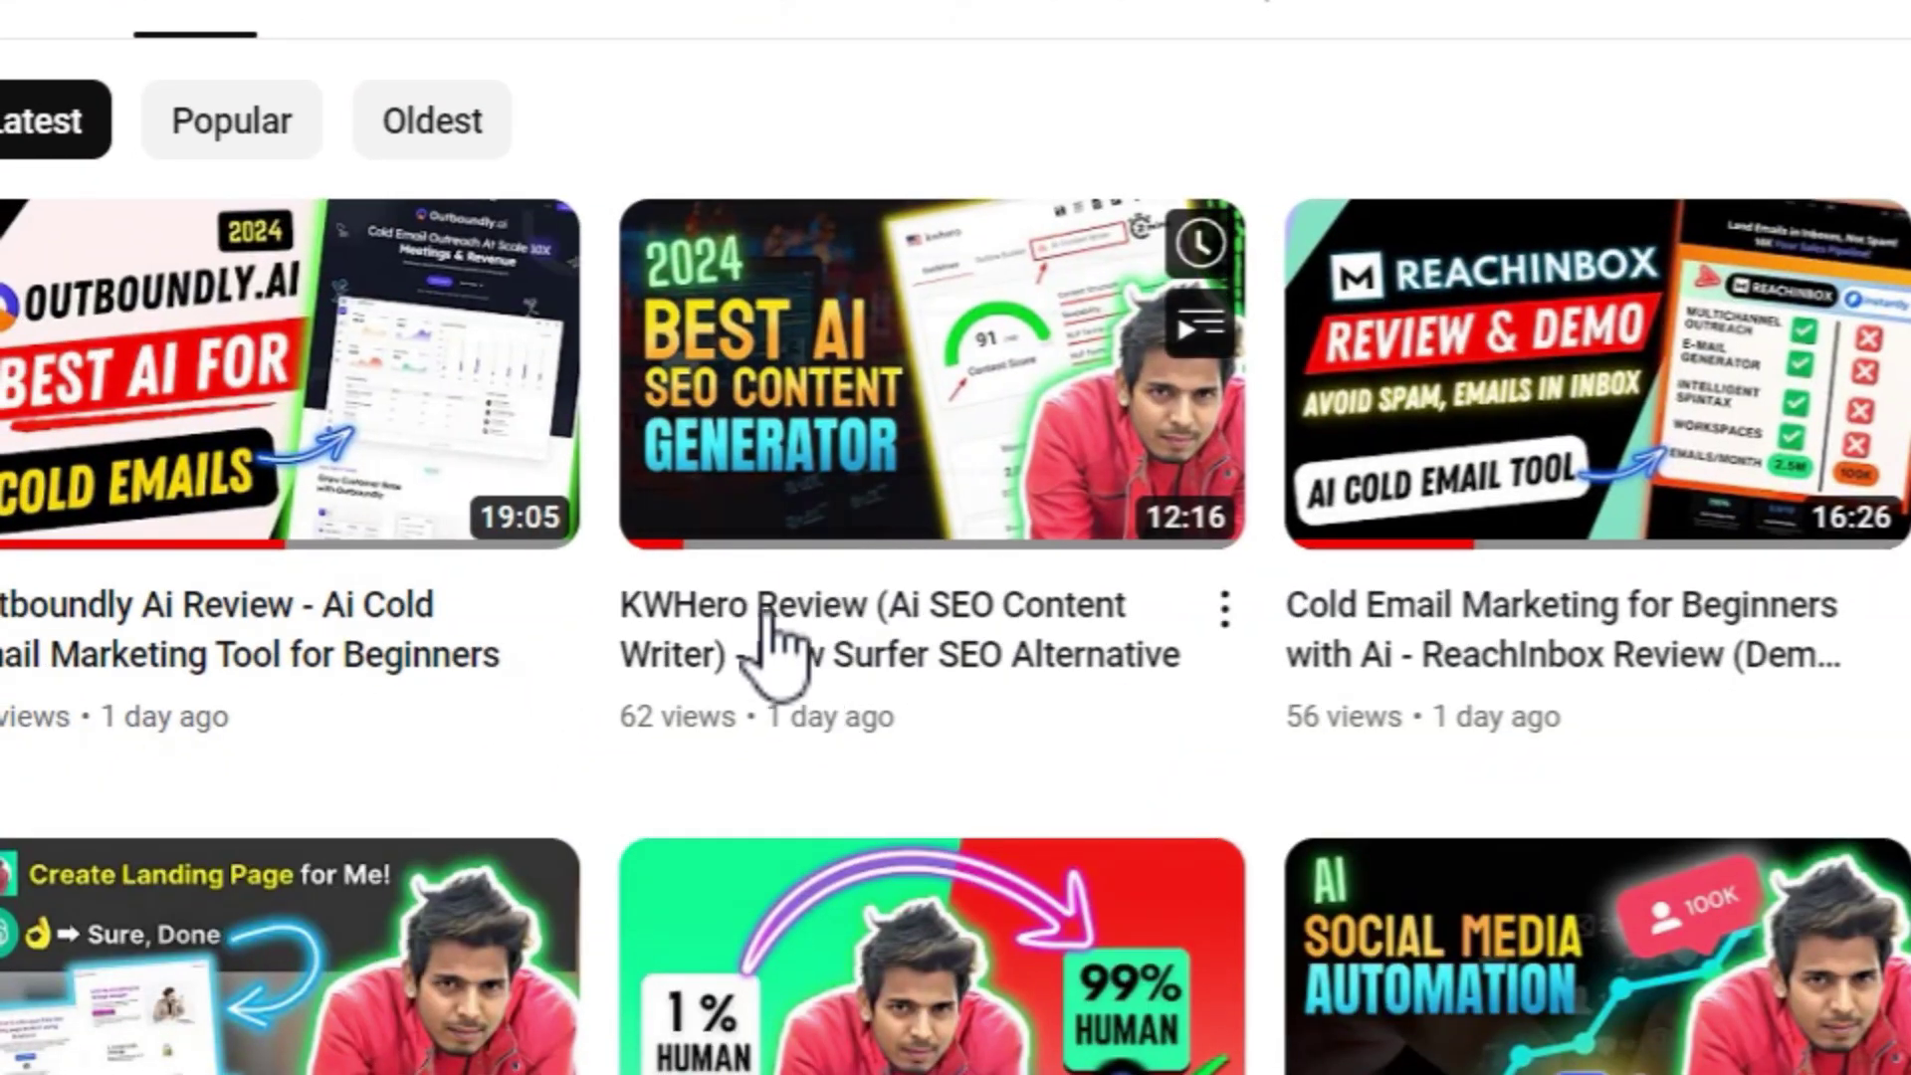
pyautogui.moveTo(853, 640)
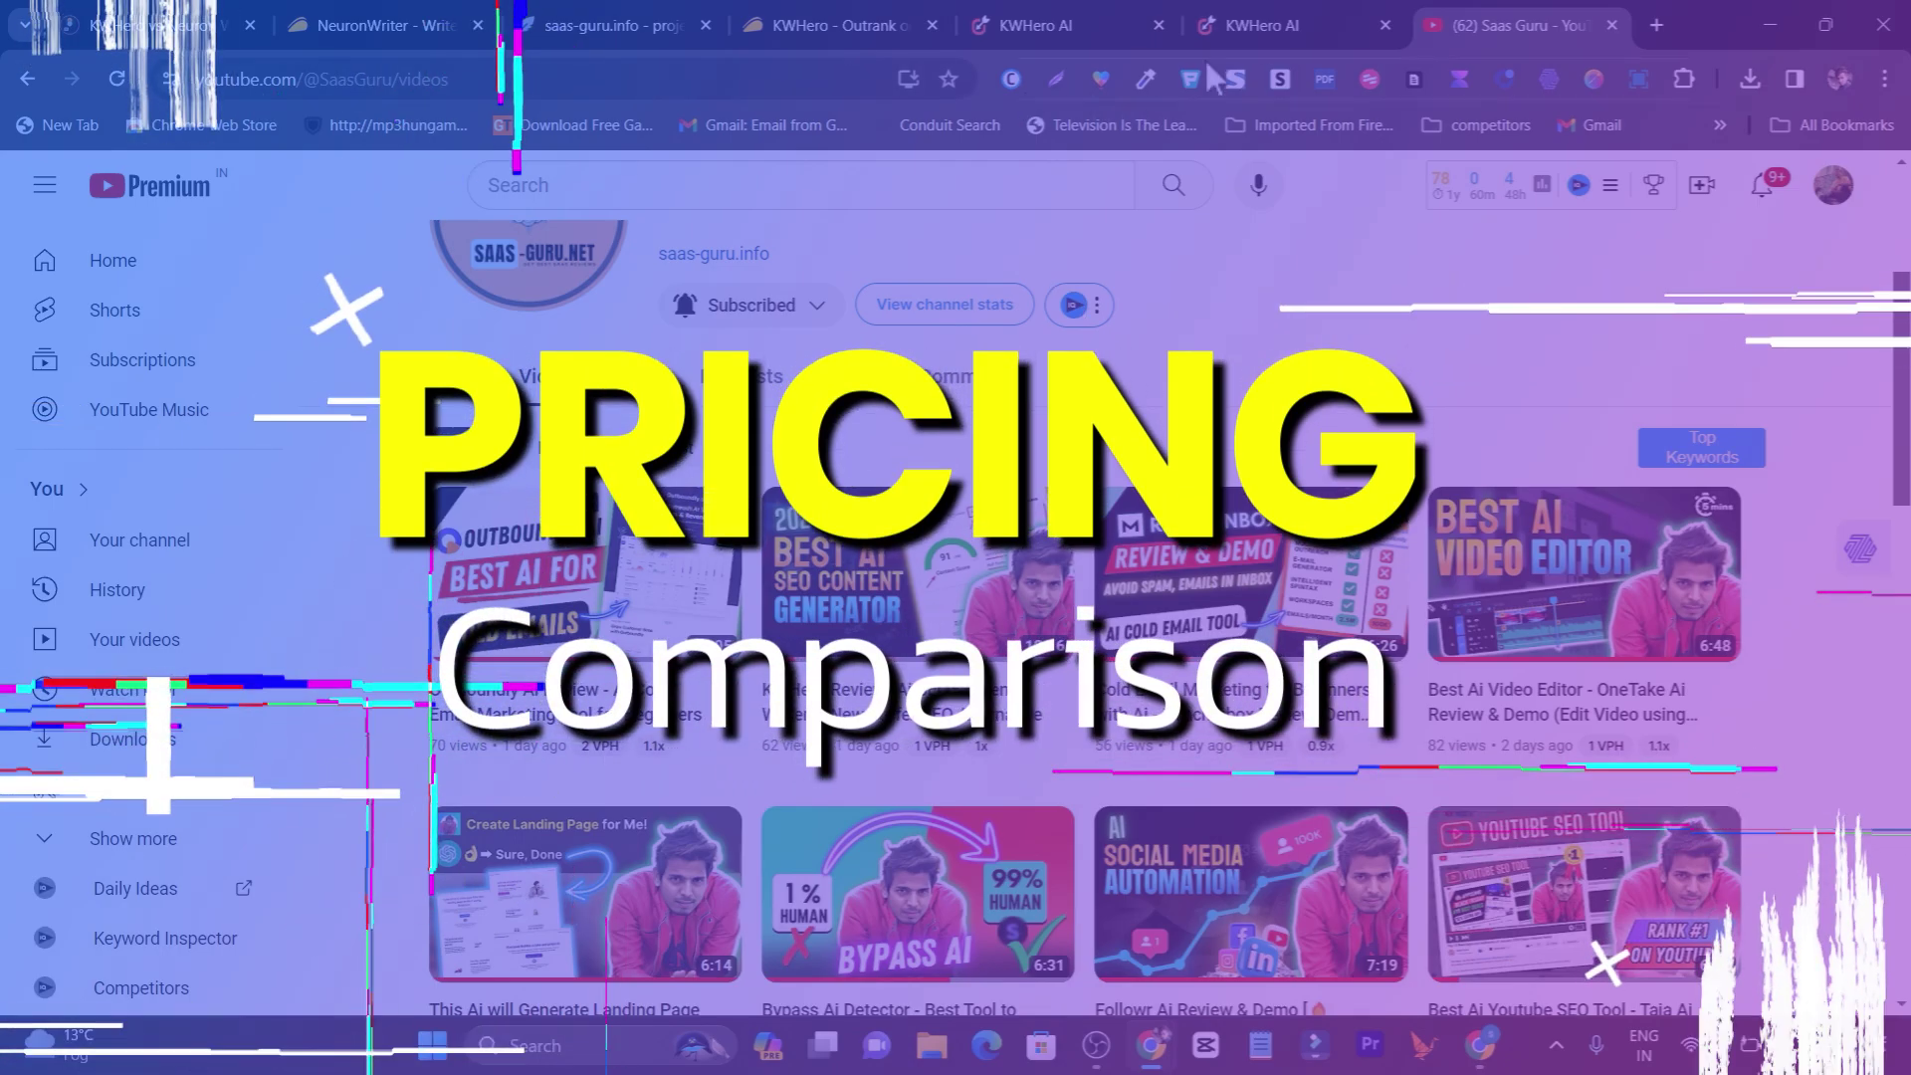
pyautogui.click(1035, 24)
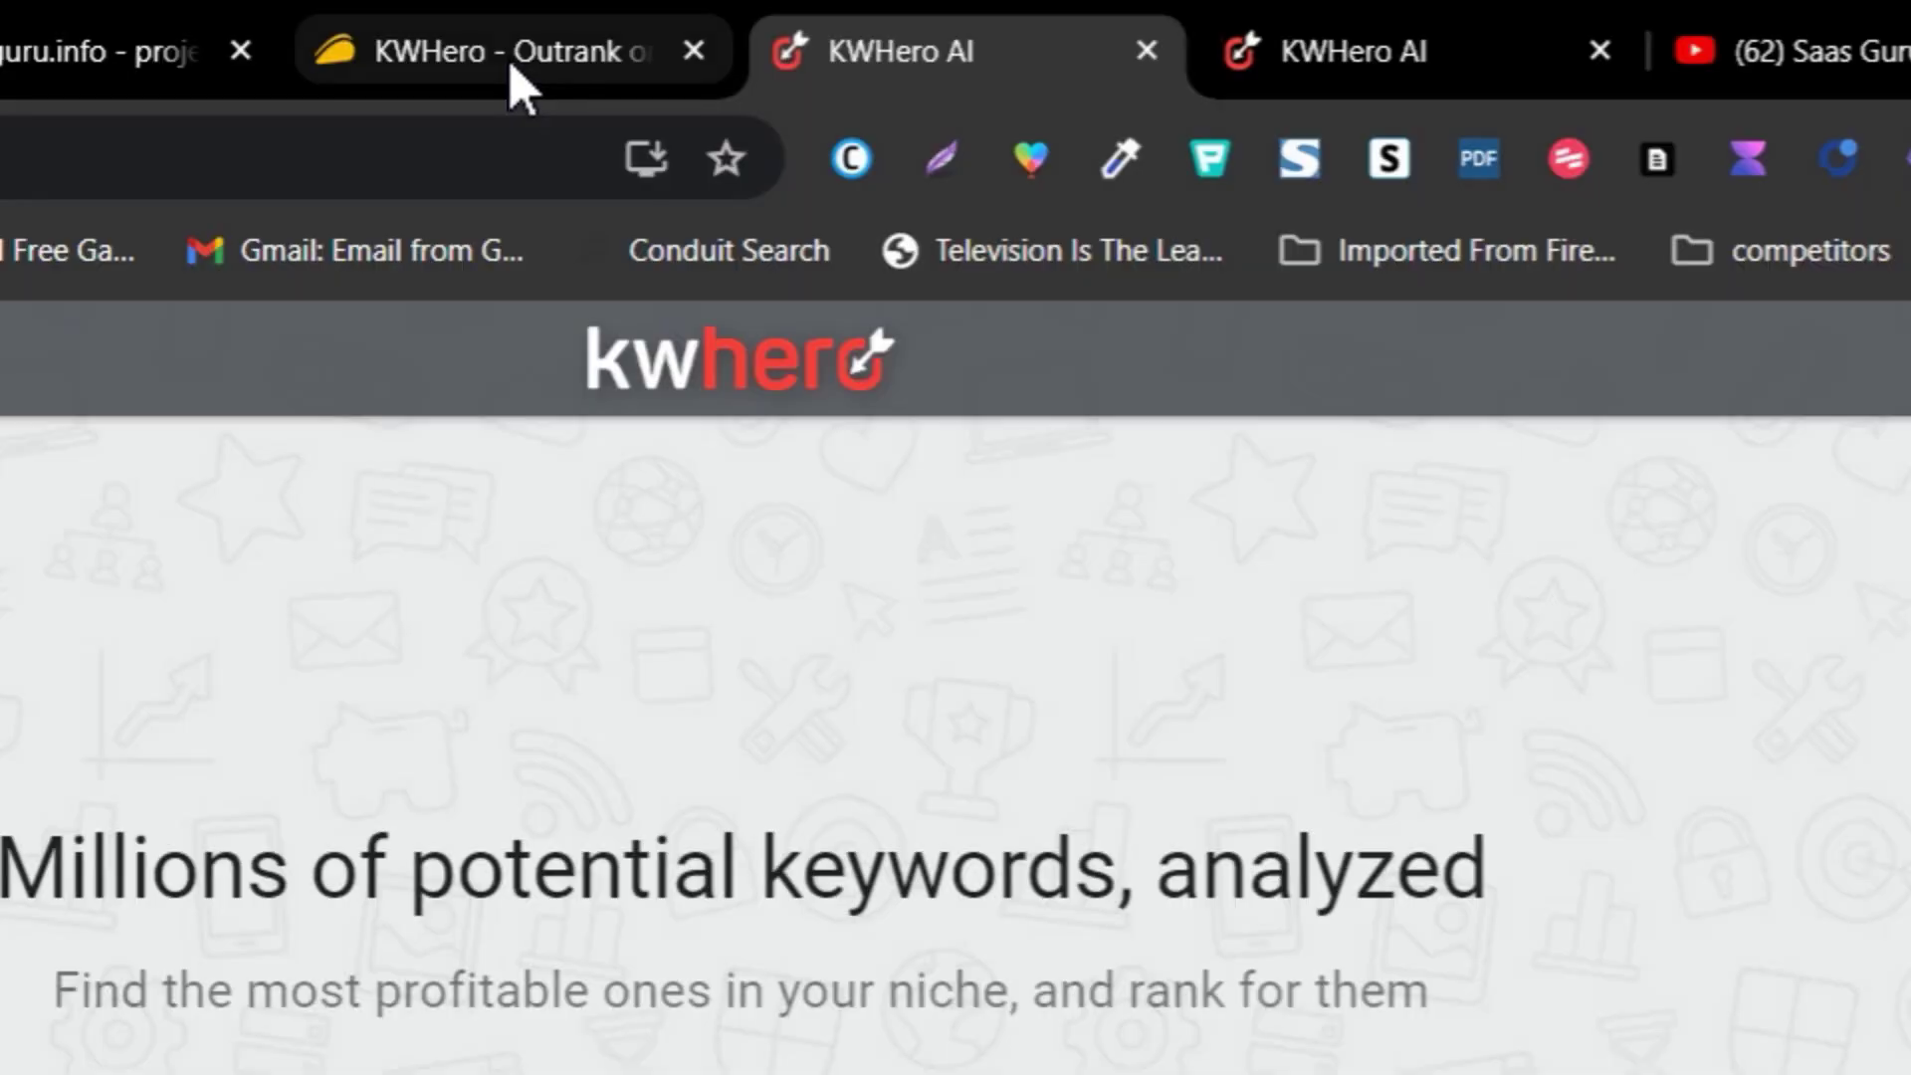
pyautogui.click(513, 55)
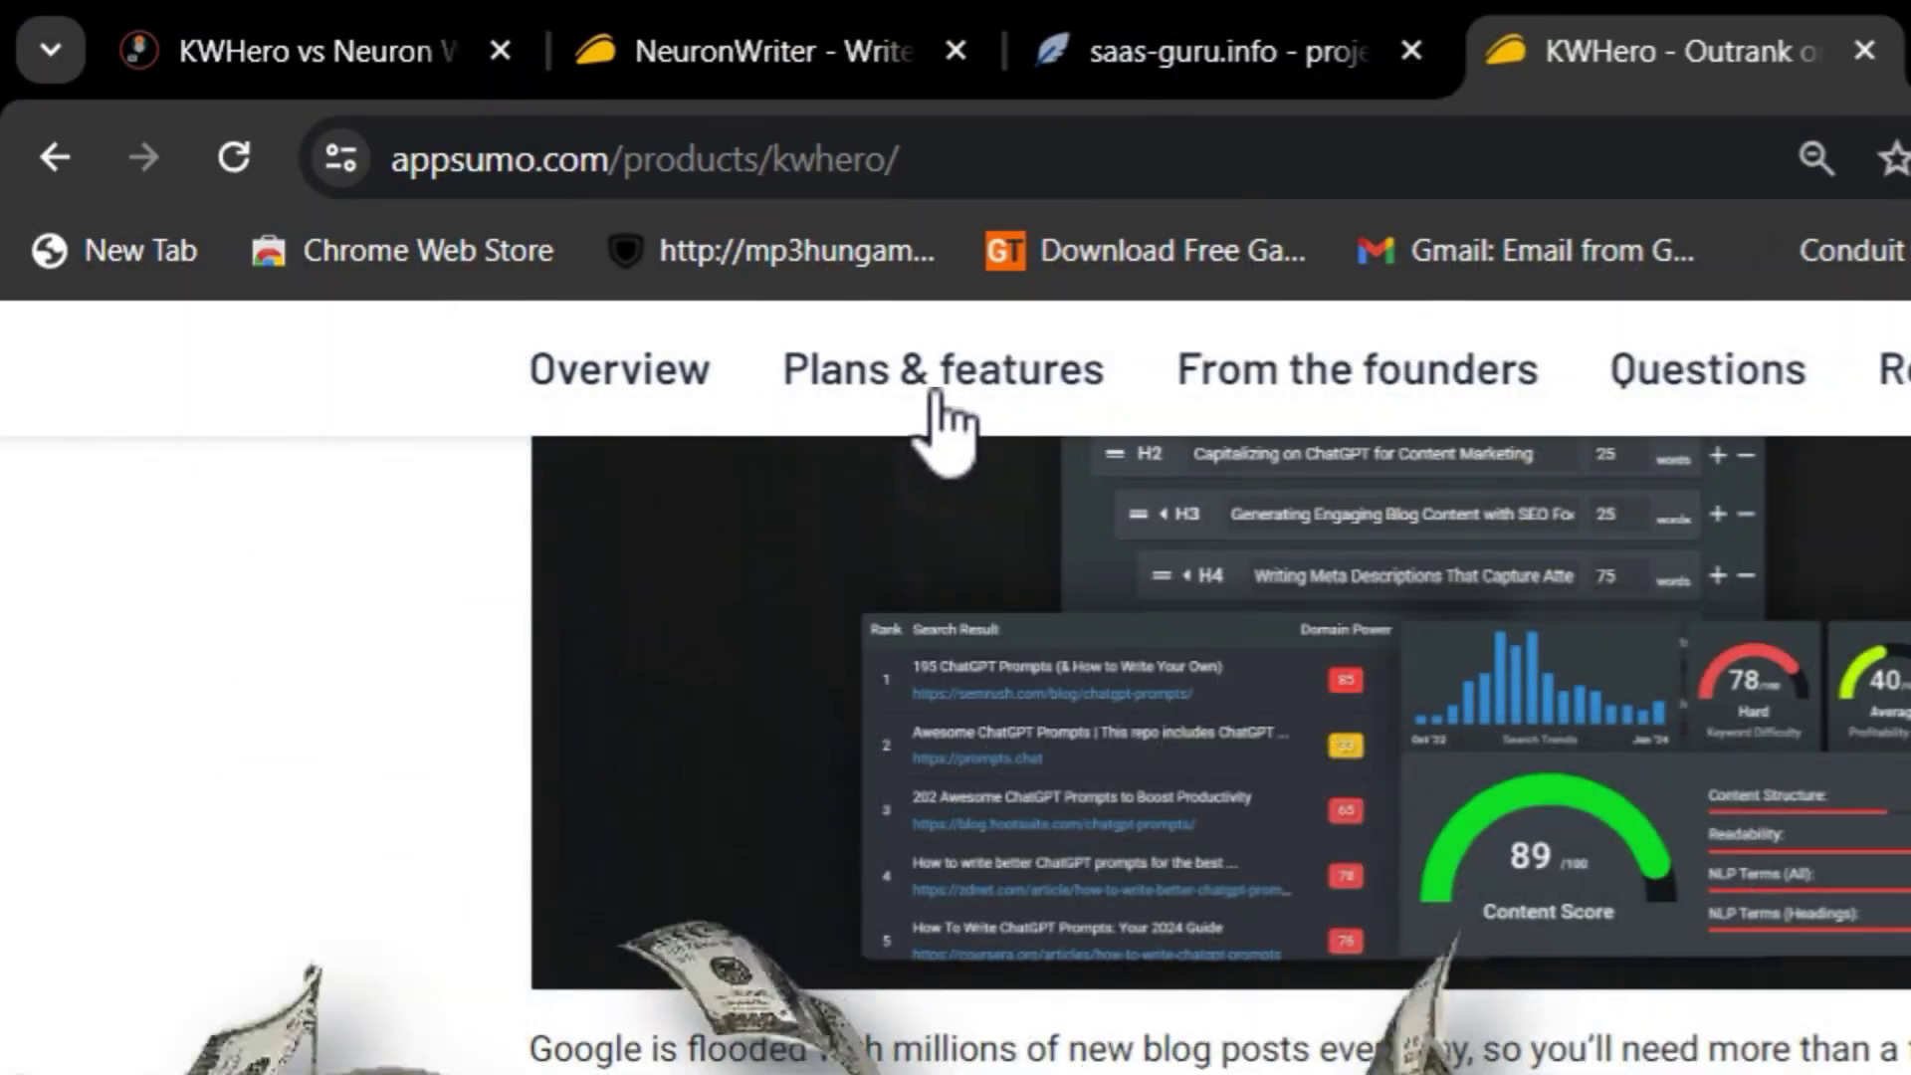
# Step: Scroll the deal's plans and features to the License Tier cards, highlighting the all-plan features
pyautogui.click(935, 396)
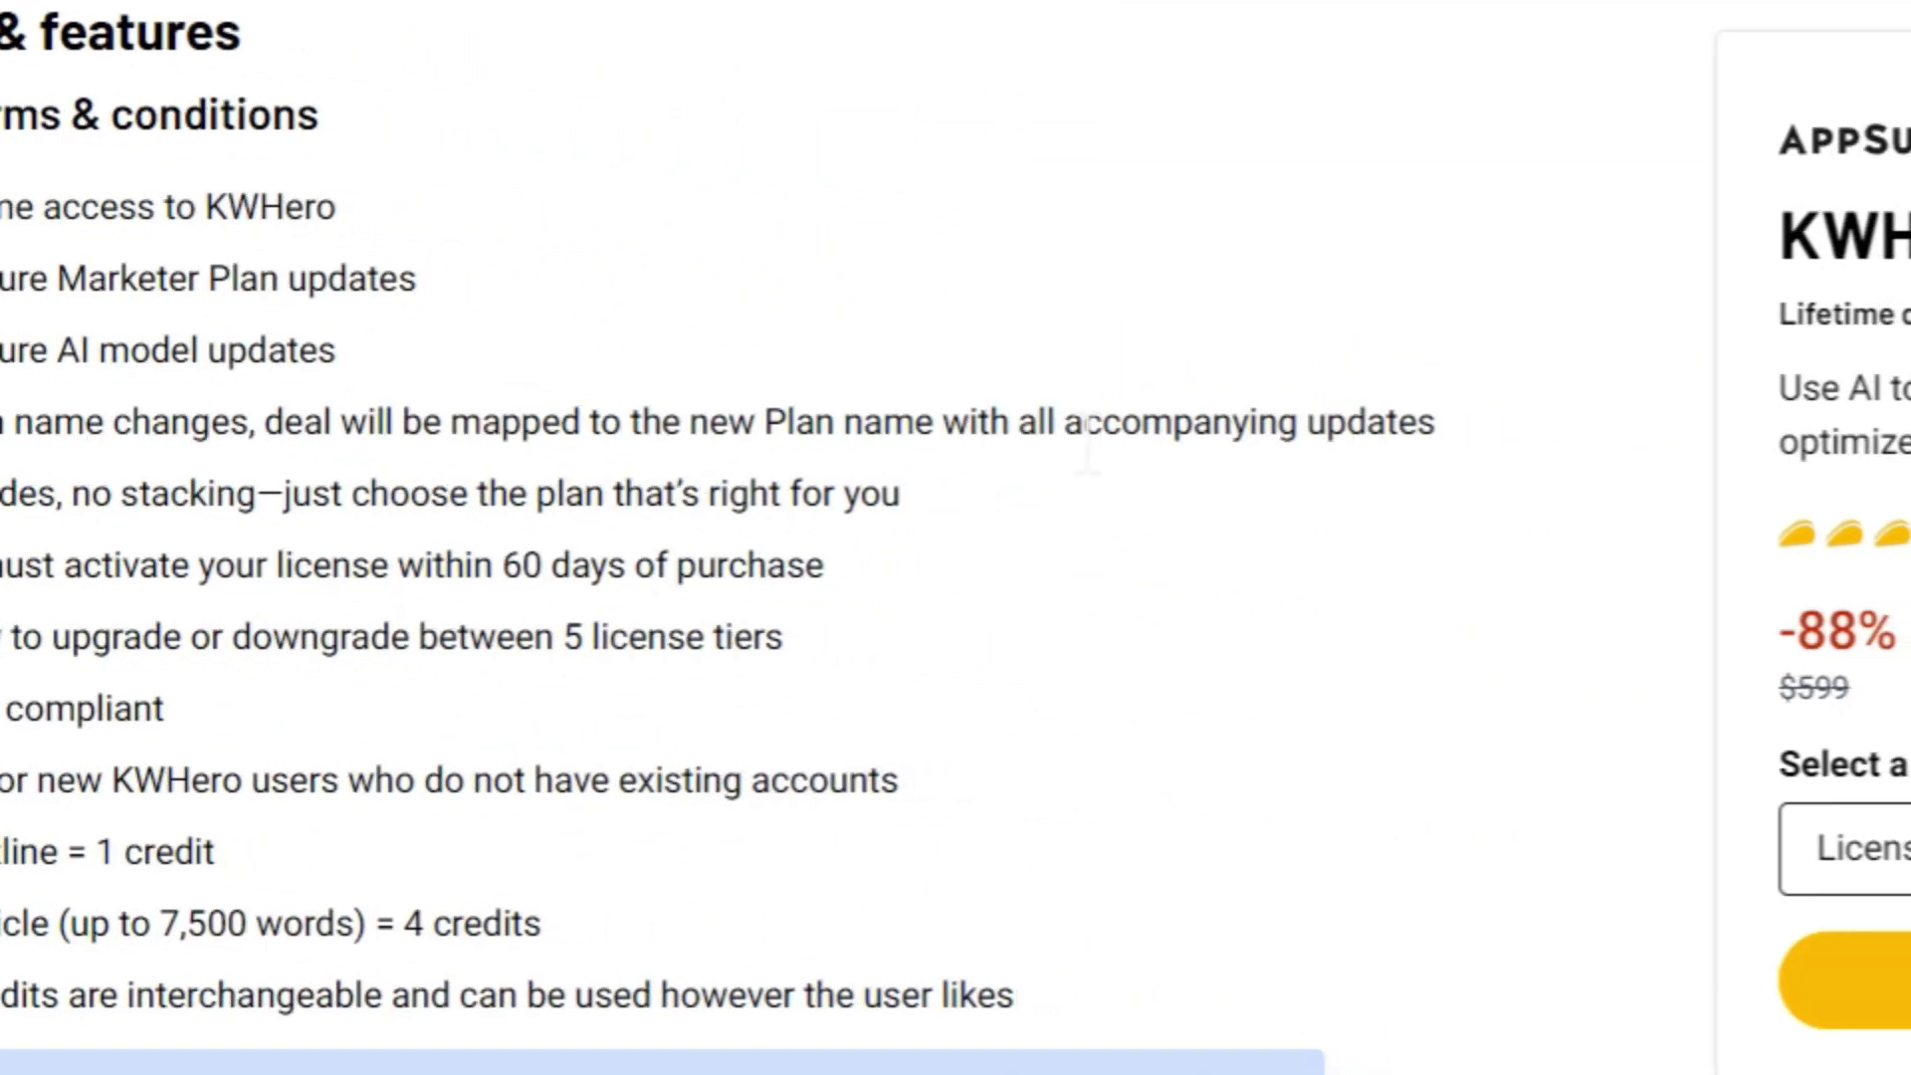
pyautogui.scroll(-2, 1426, 593)
pyautogui.scroll(-4, 1394, 697)
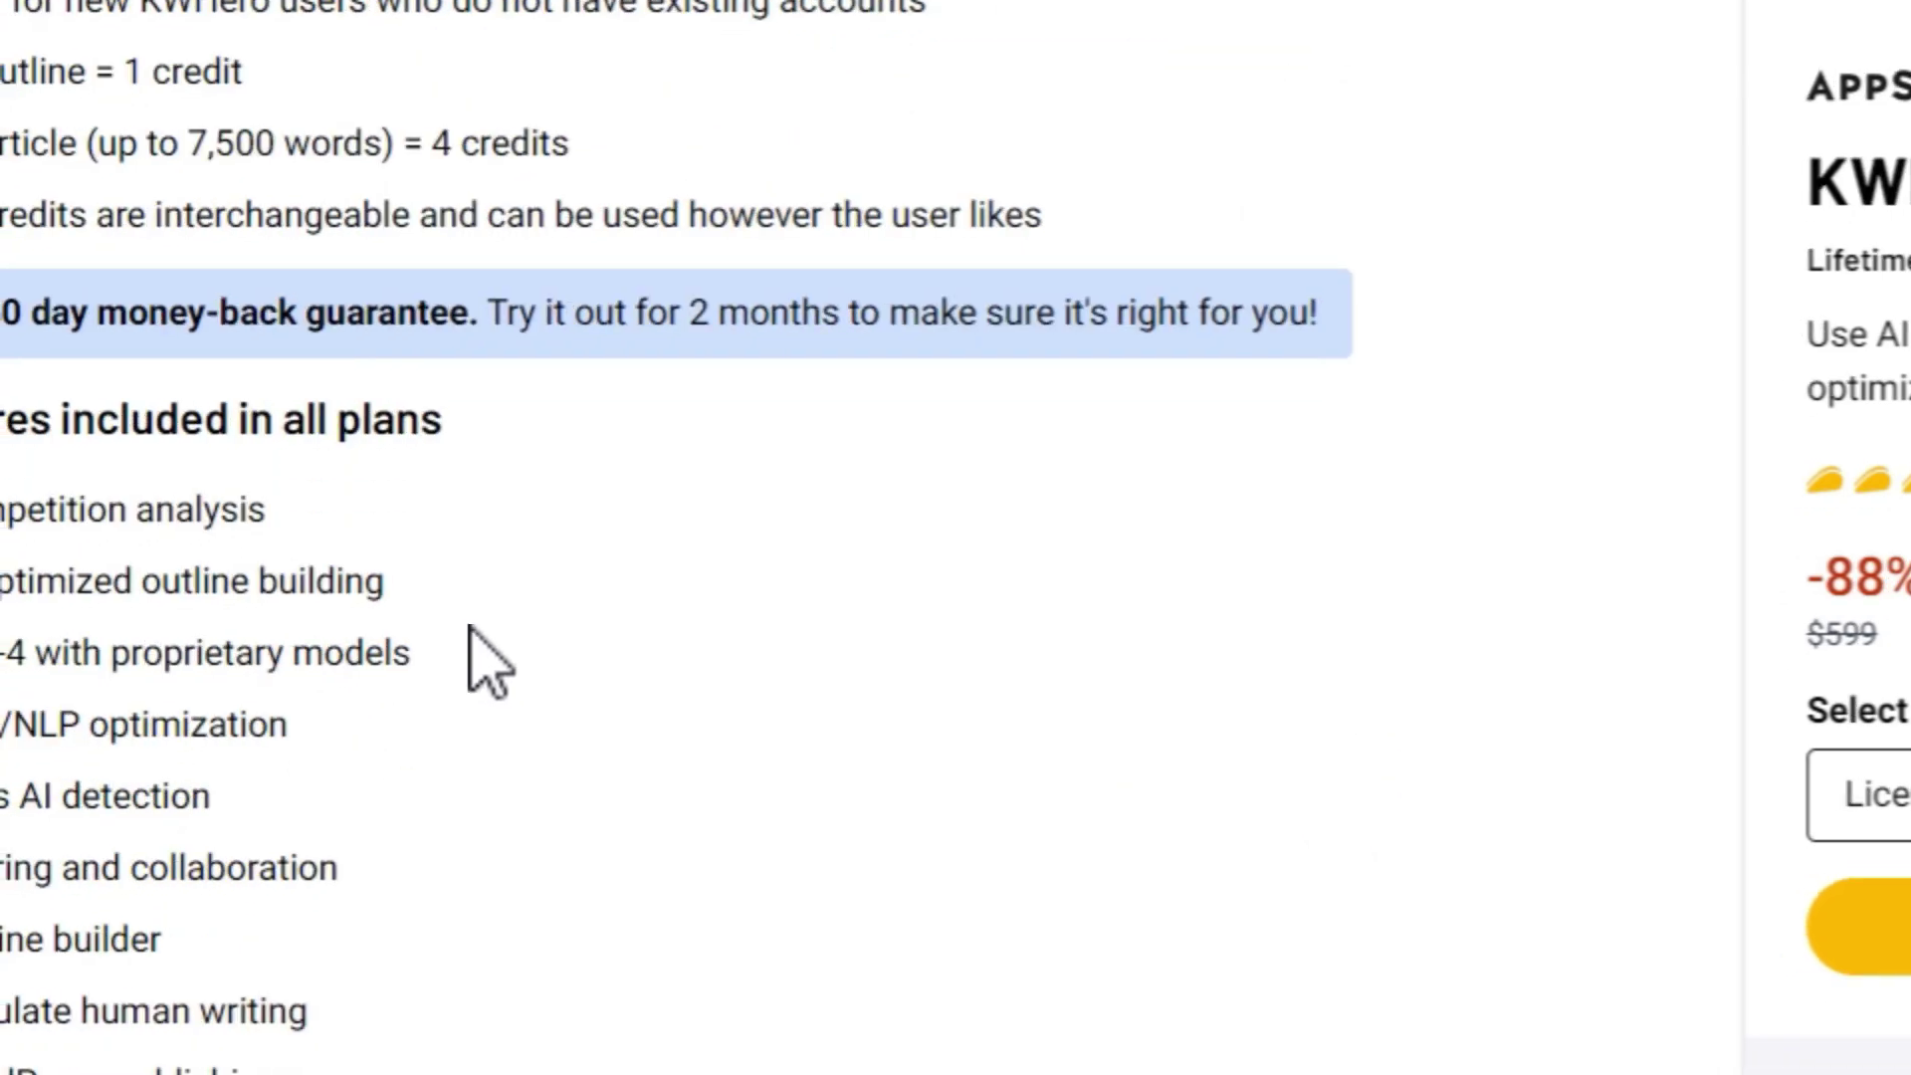
pyautogui.scroll(-4, 597, 468)
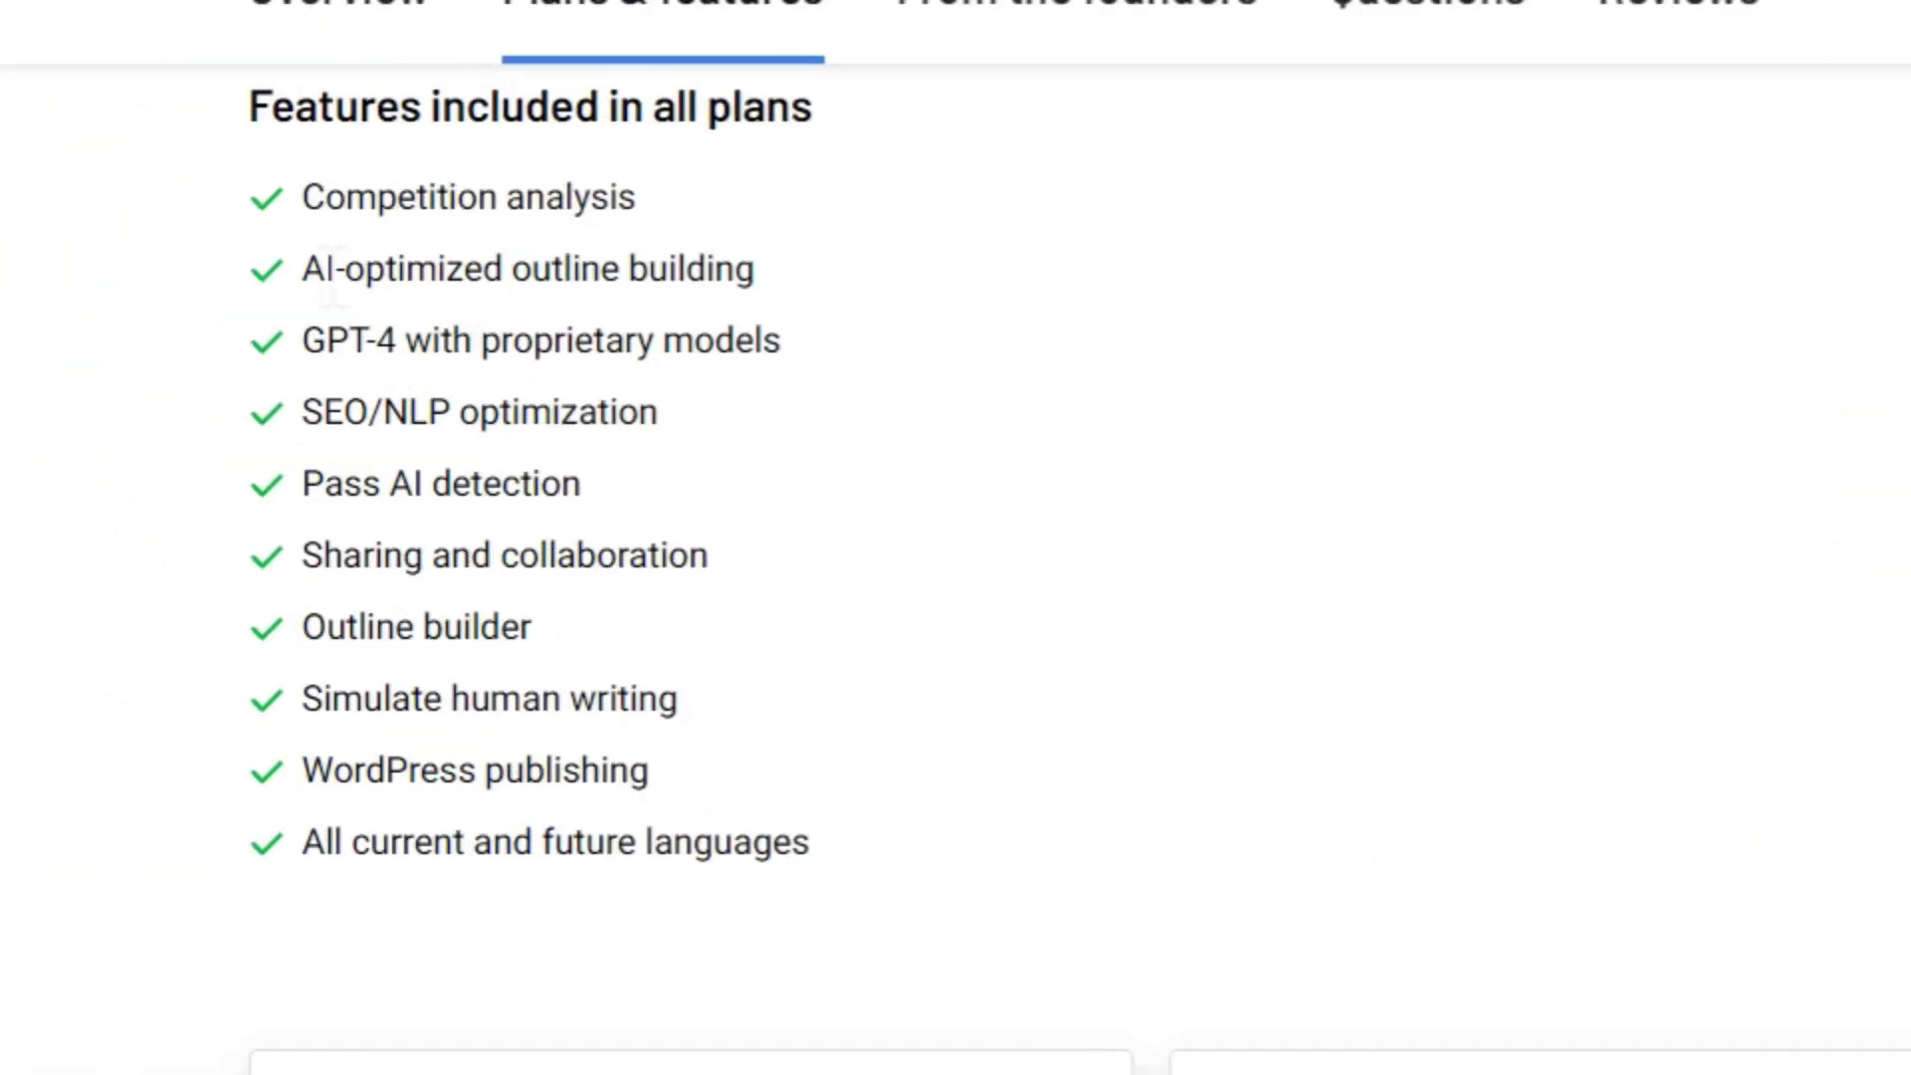
pyautogui.moveTo(472, 275); pyautogui.dragTo(1017, 301)
pyautogui.scroll(5, 1018, 300)
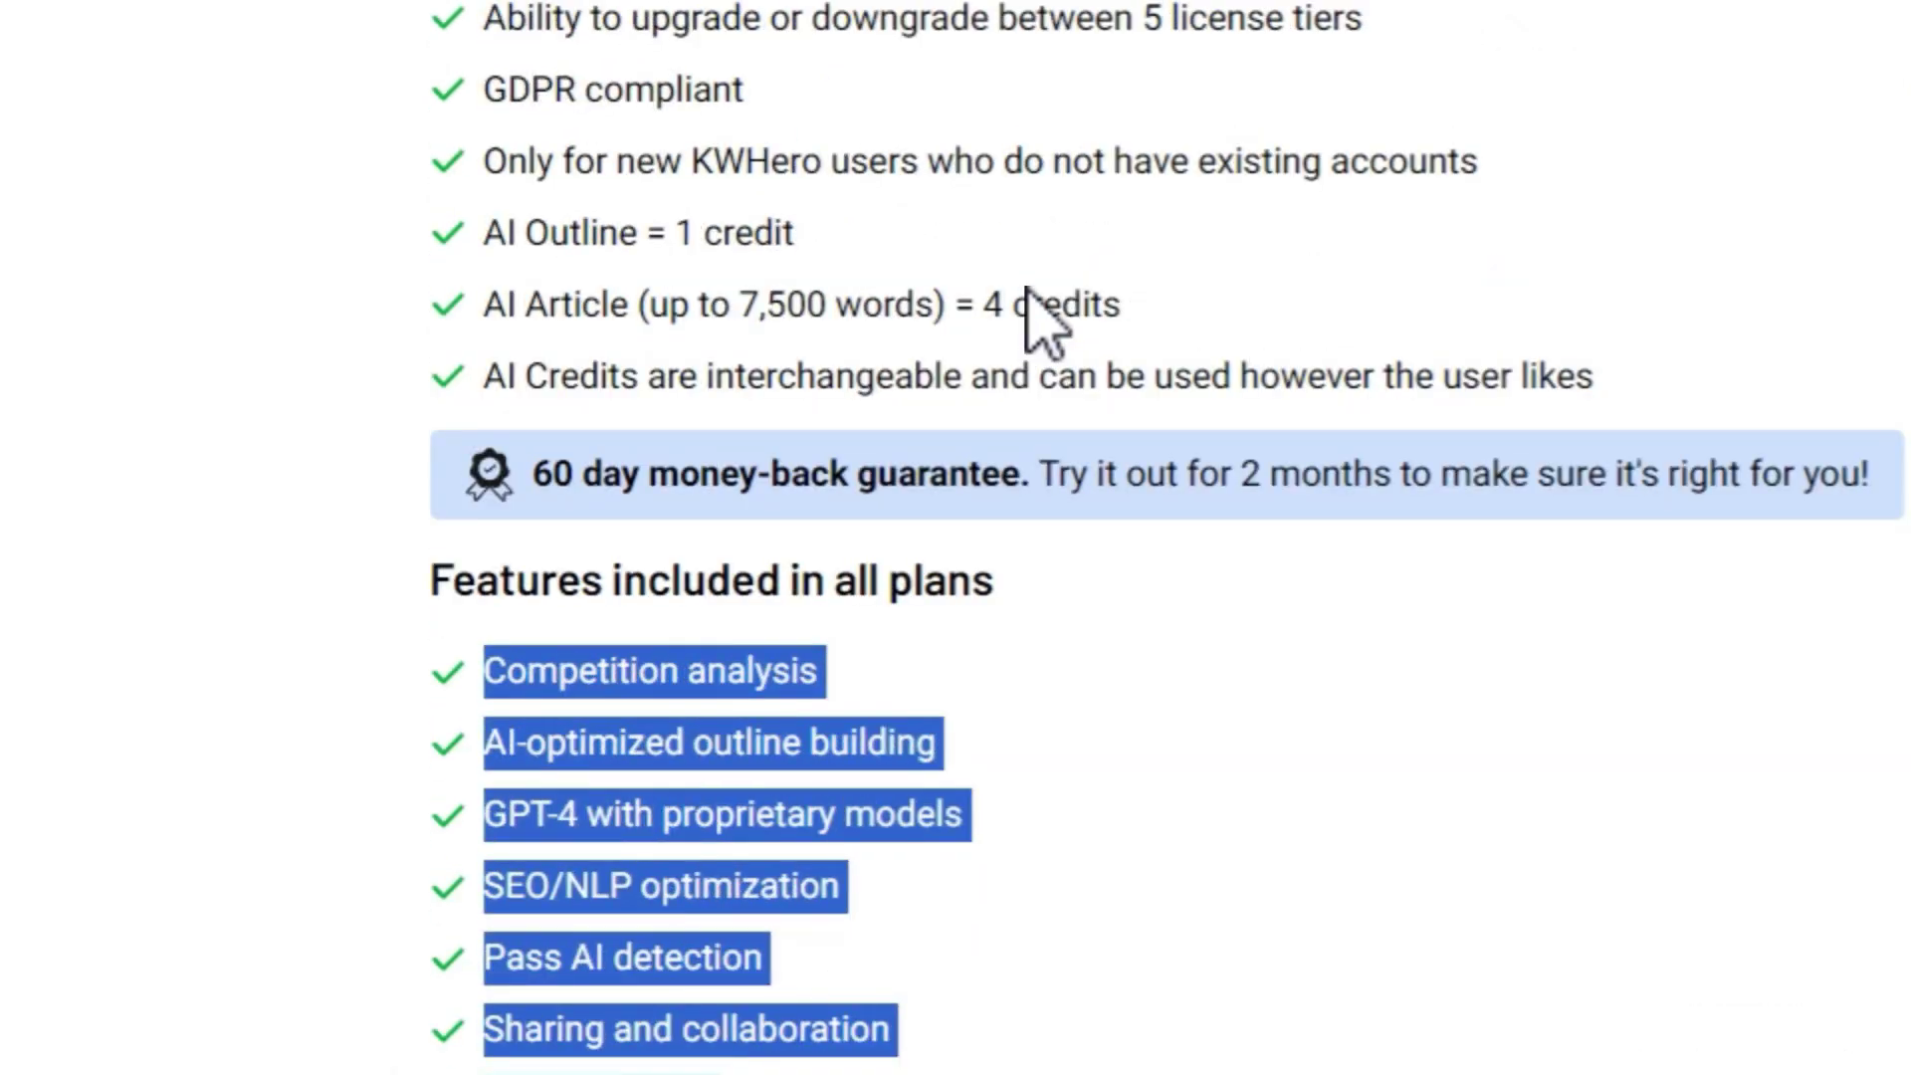
pyautogui.scroll(1, 746, 288)
pyautogui.scroll(-3, 1015, 289)
pyautogui.scroll(-7, 840, 397)
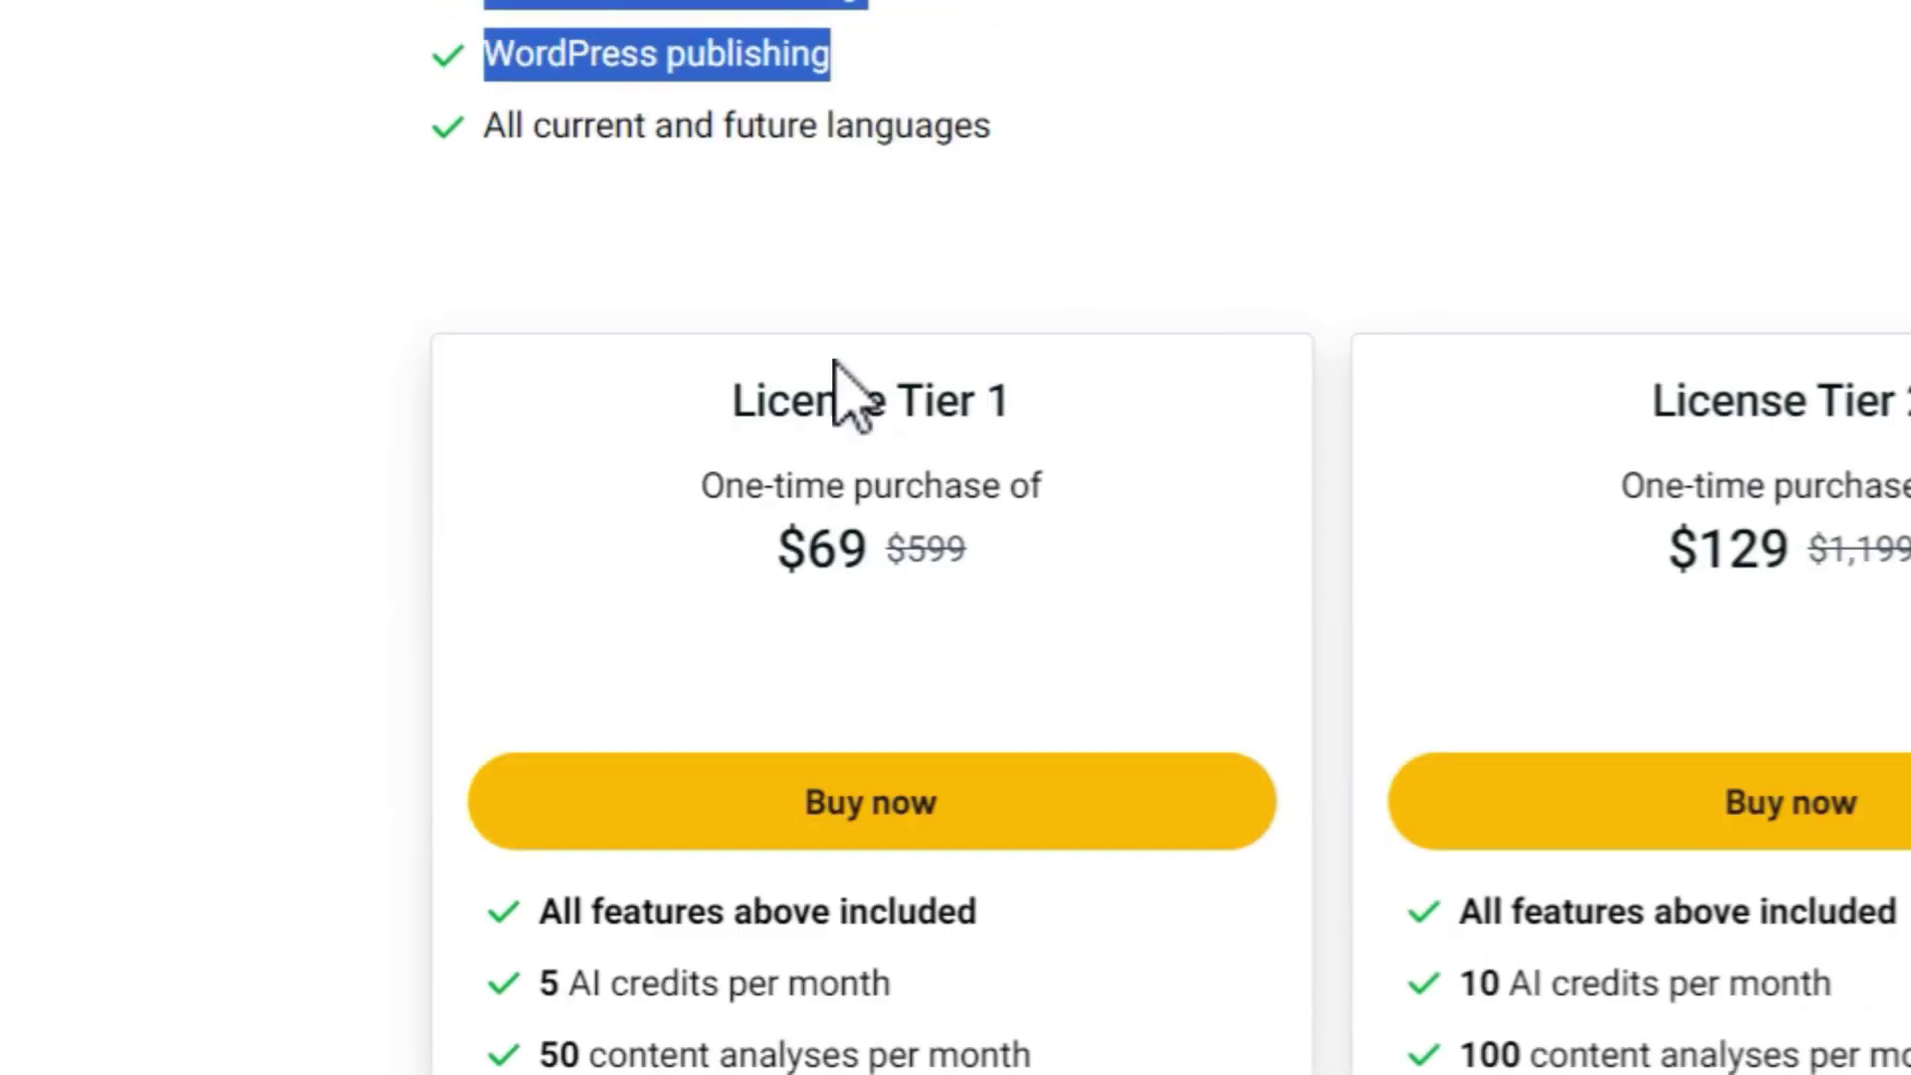
pyautogui.scroll(1, 1131, 342)
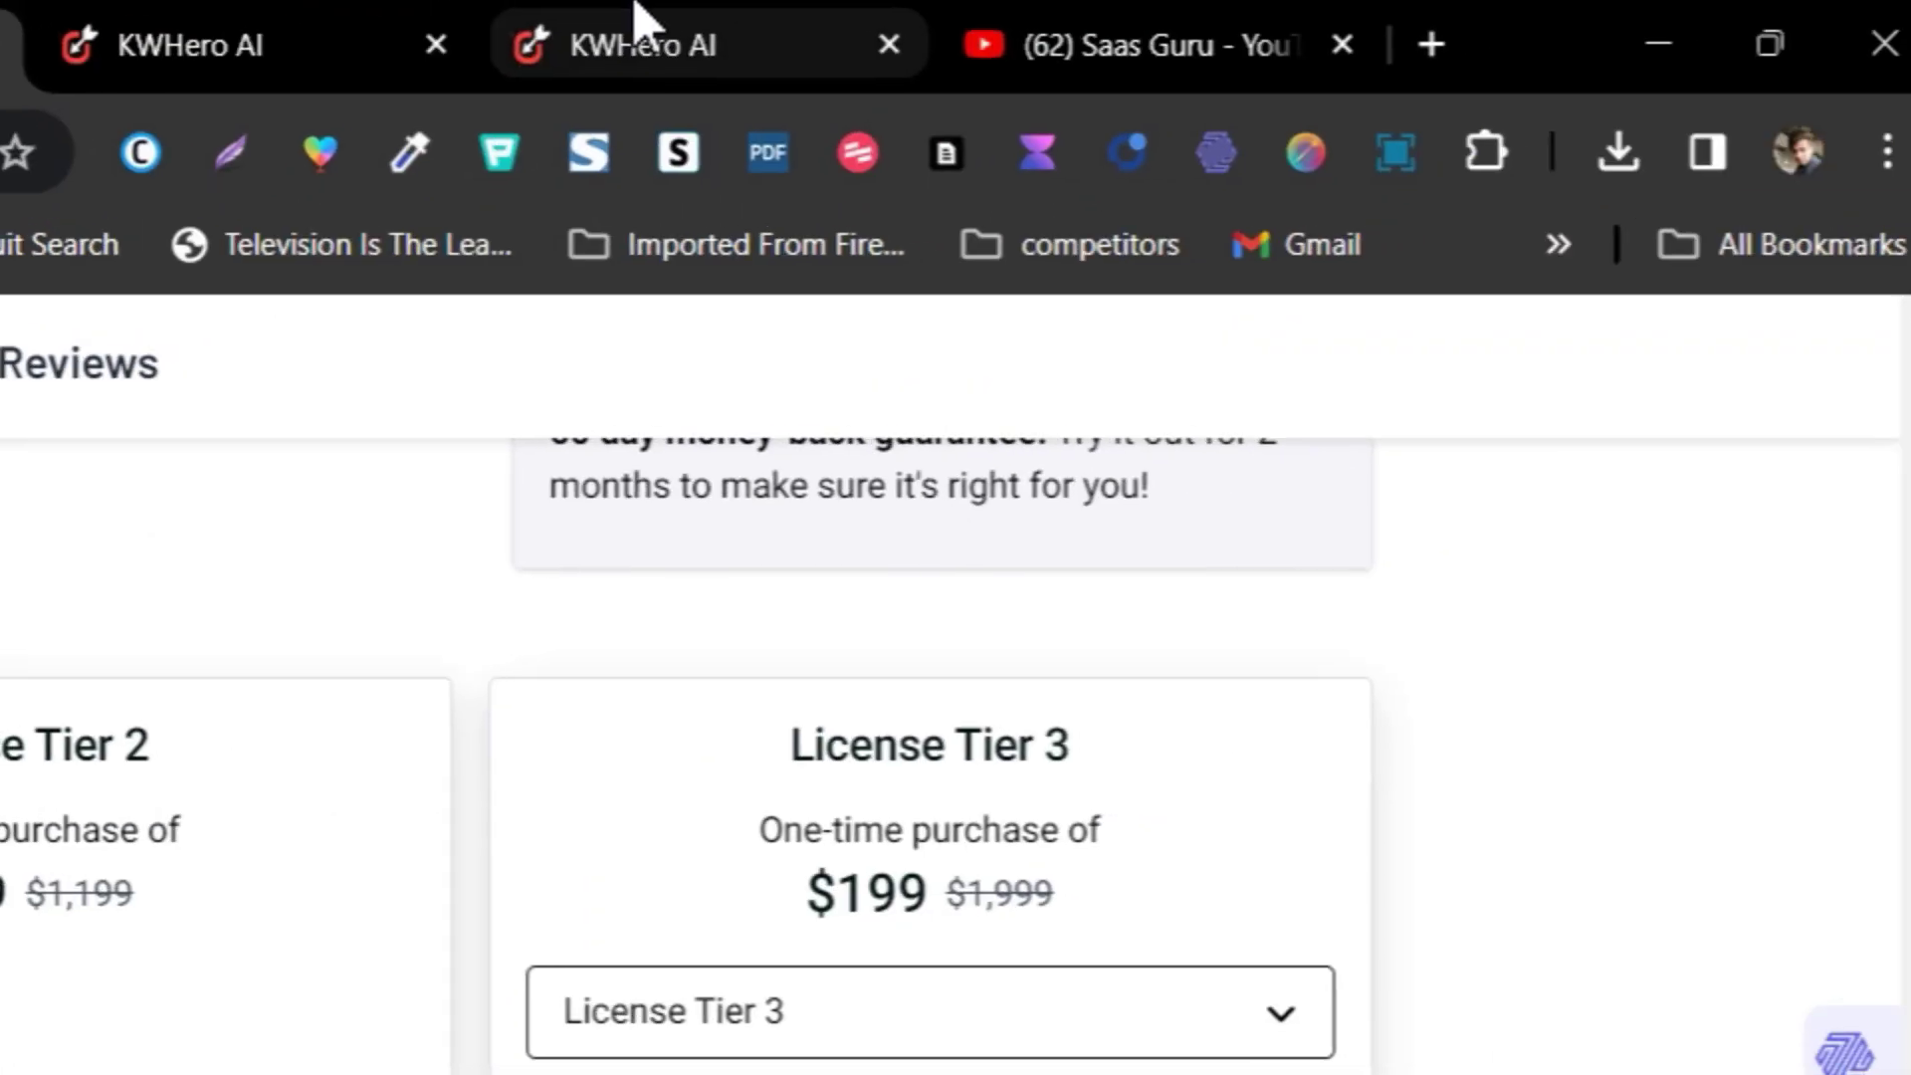
# Step: Recheck KWHero's Outline Builder and AI Content Writer panels, then clear the Tier 1 highlight
pyautogui.click(622, 40)
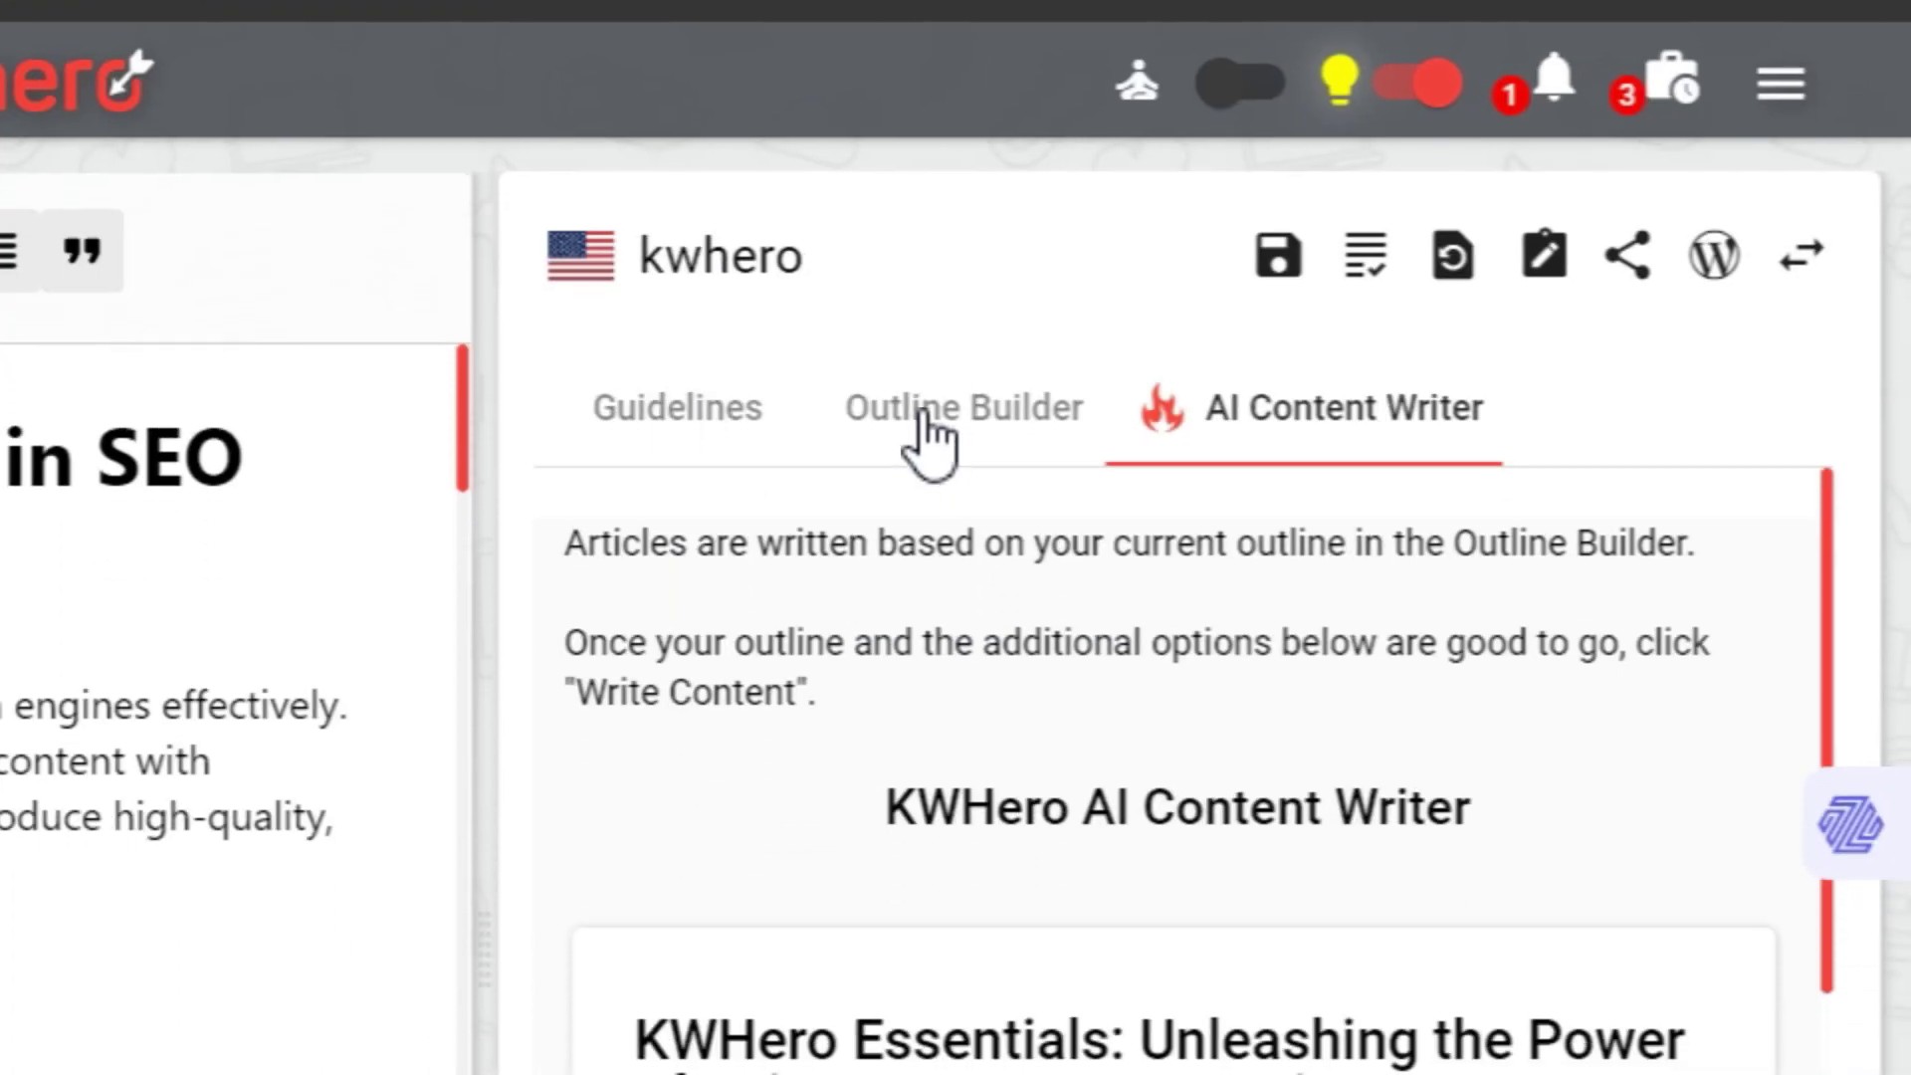
pyautogui.click(924, 690)
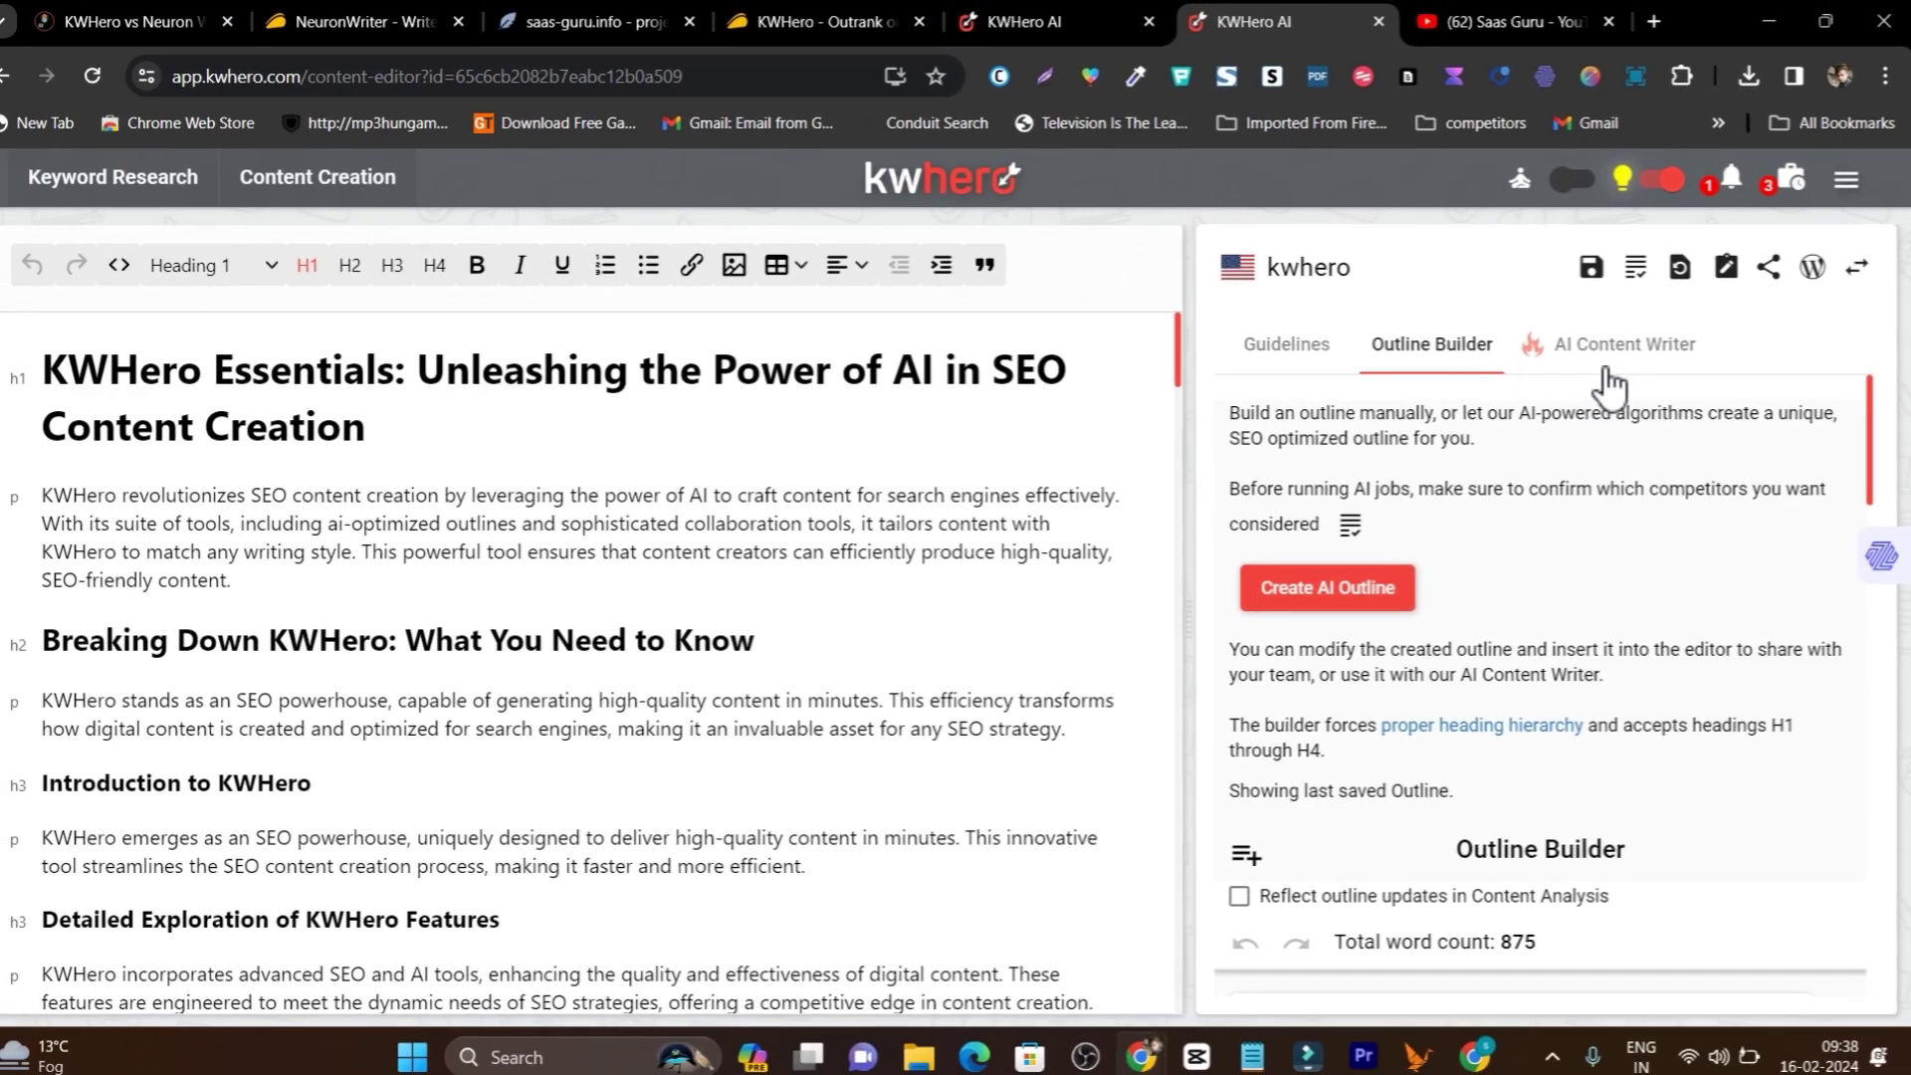
pyautogui.click(1463, 393)
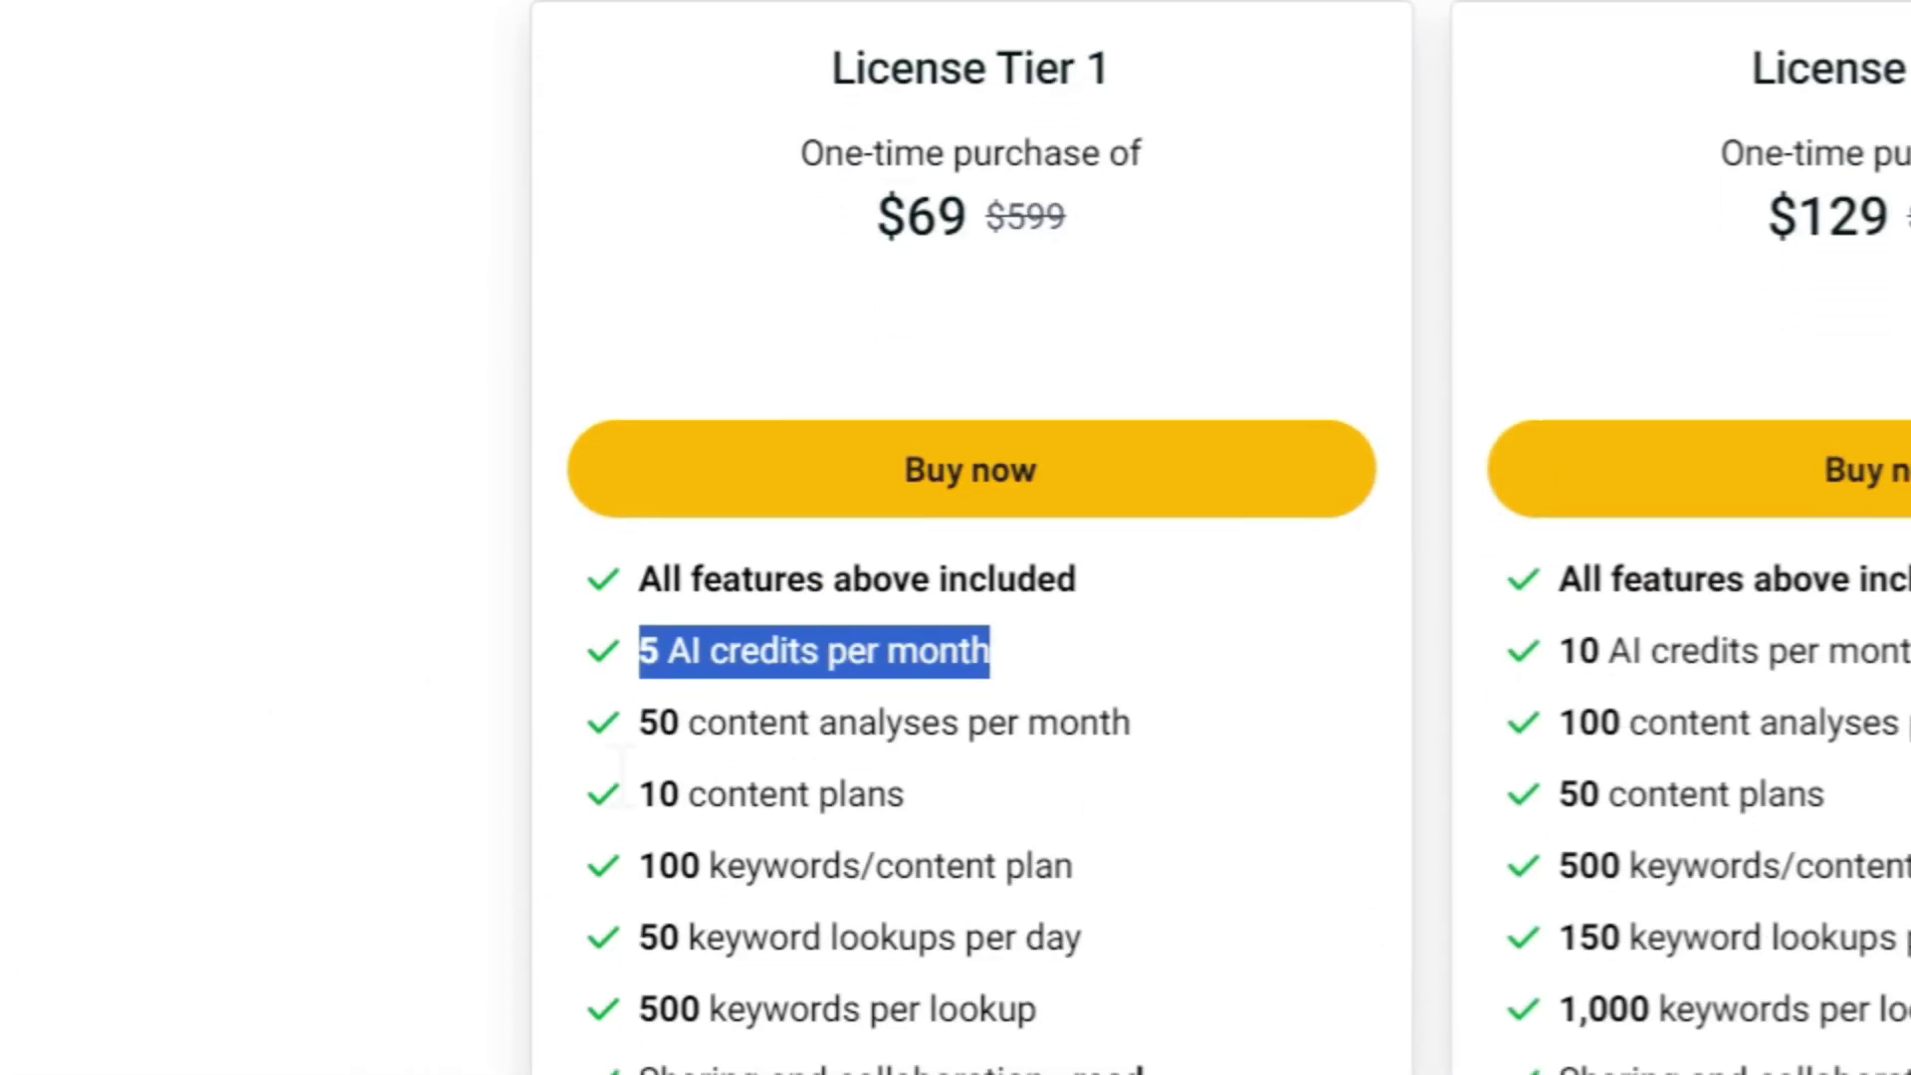
pyautogui.click(410, 672)
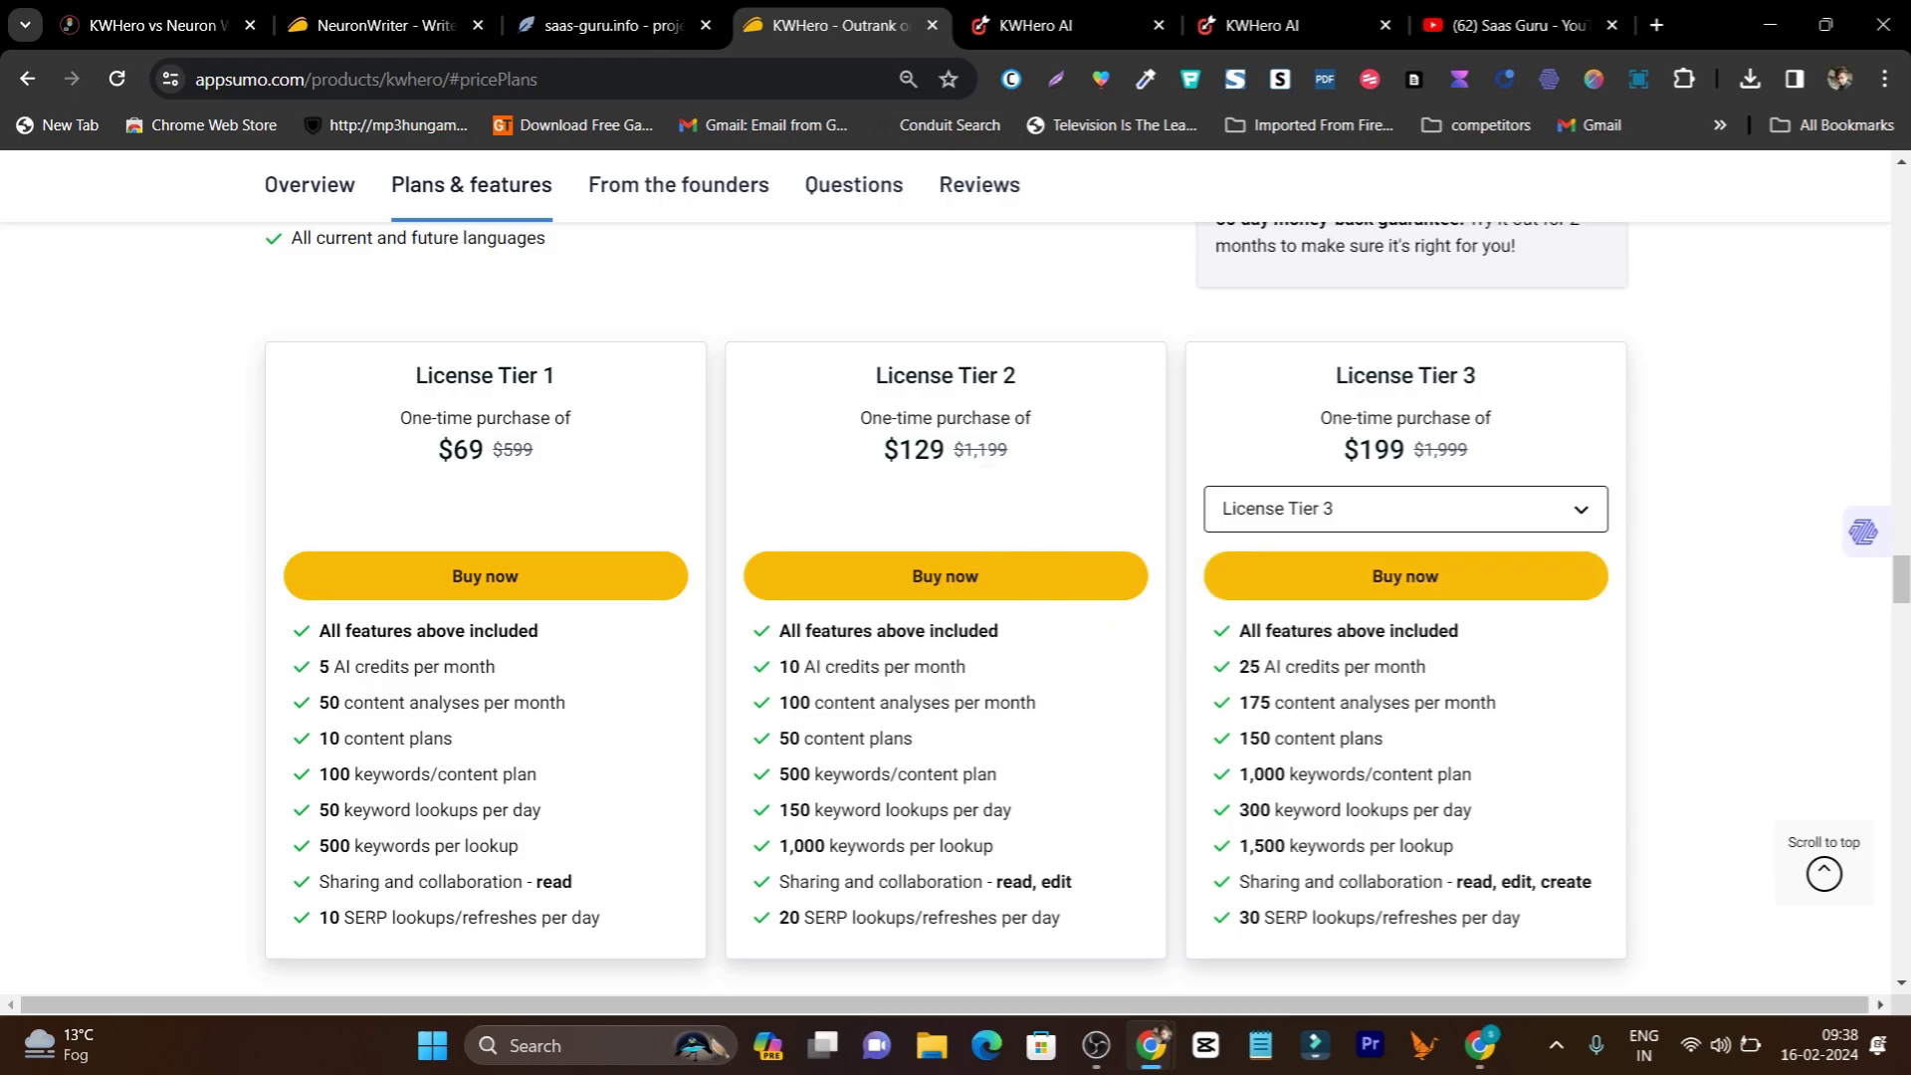
pyautogui.scroll(-1, 942, 690)
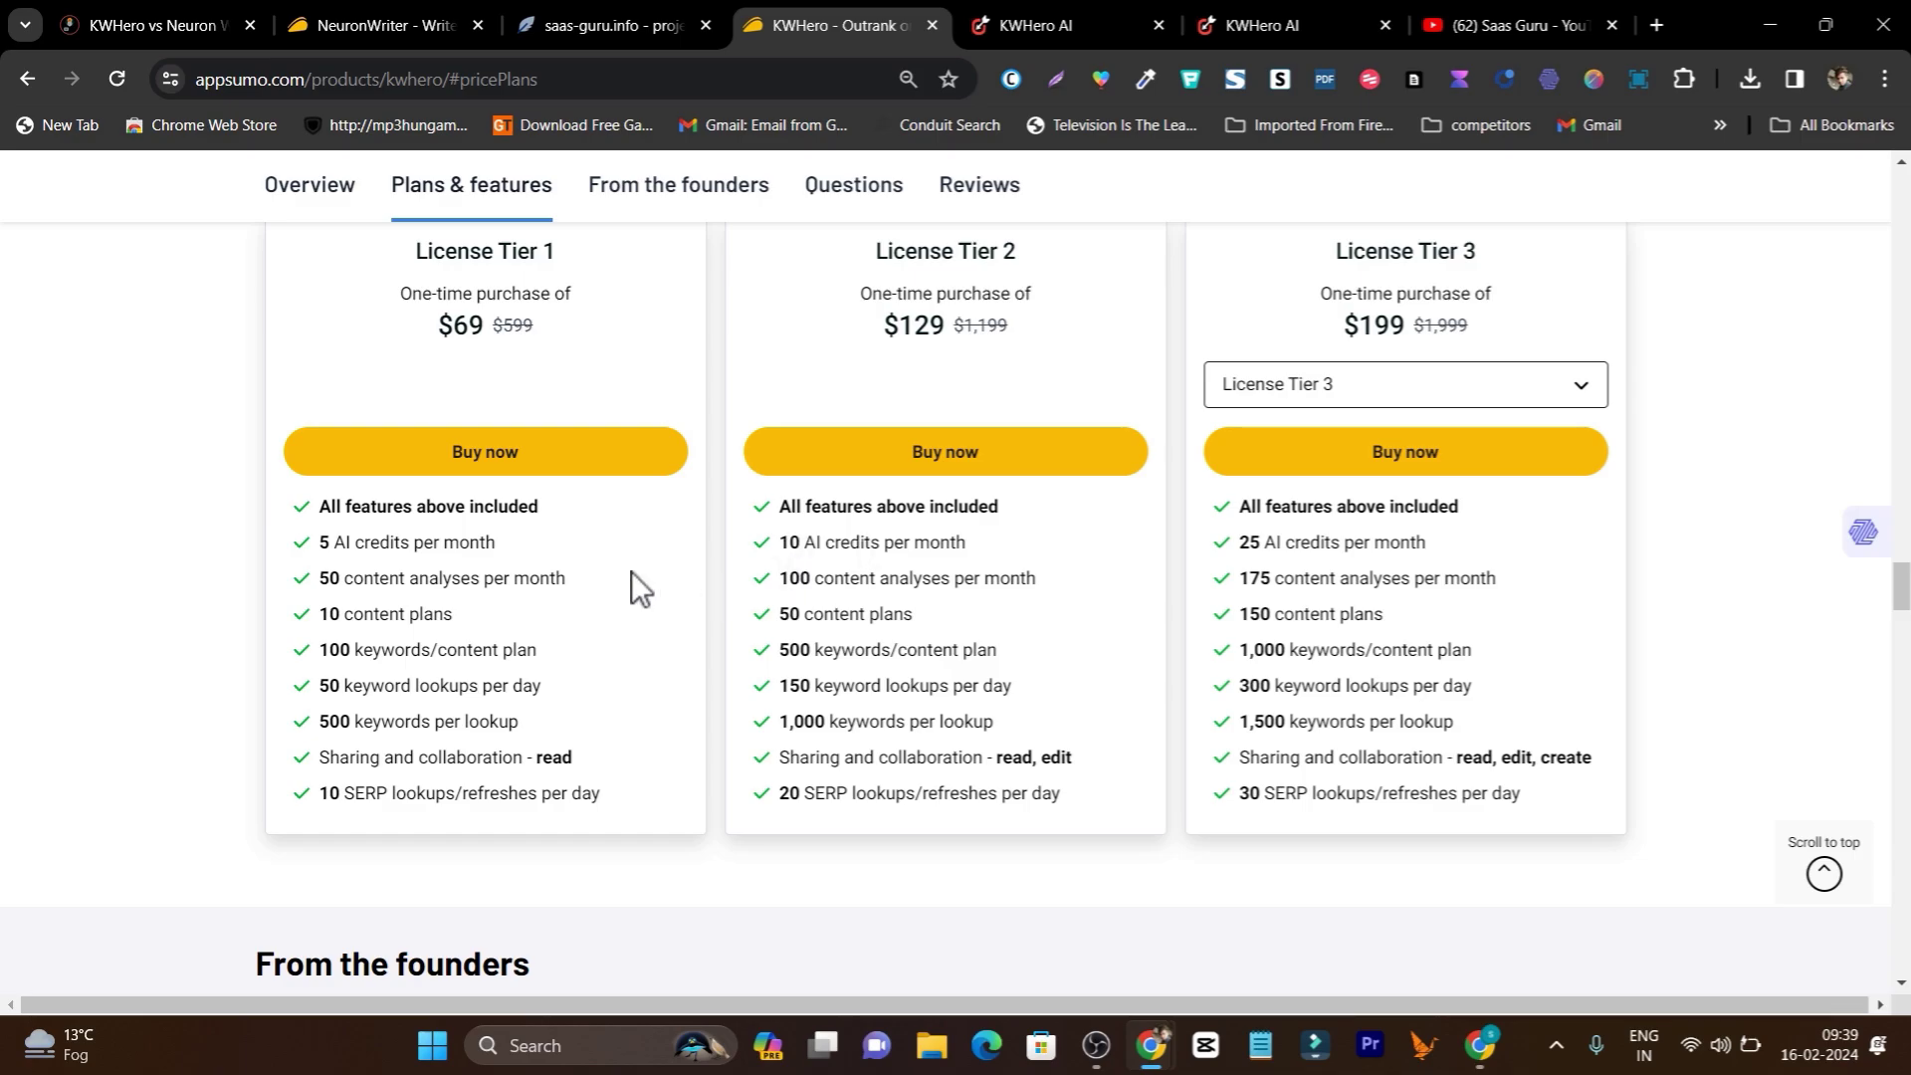
pyautogui.moveTo(309, 580); pyautogui.dragTo(483, 582)
pyautogui.moveTo(896, 495); pyautogui.dragTo(985, 553)
pyautogui.click(734, 649)
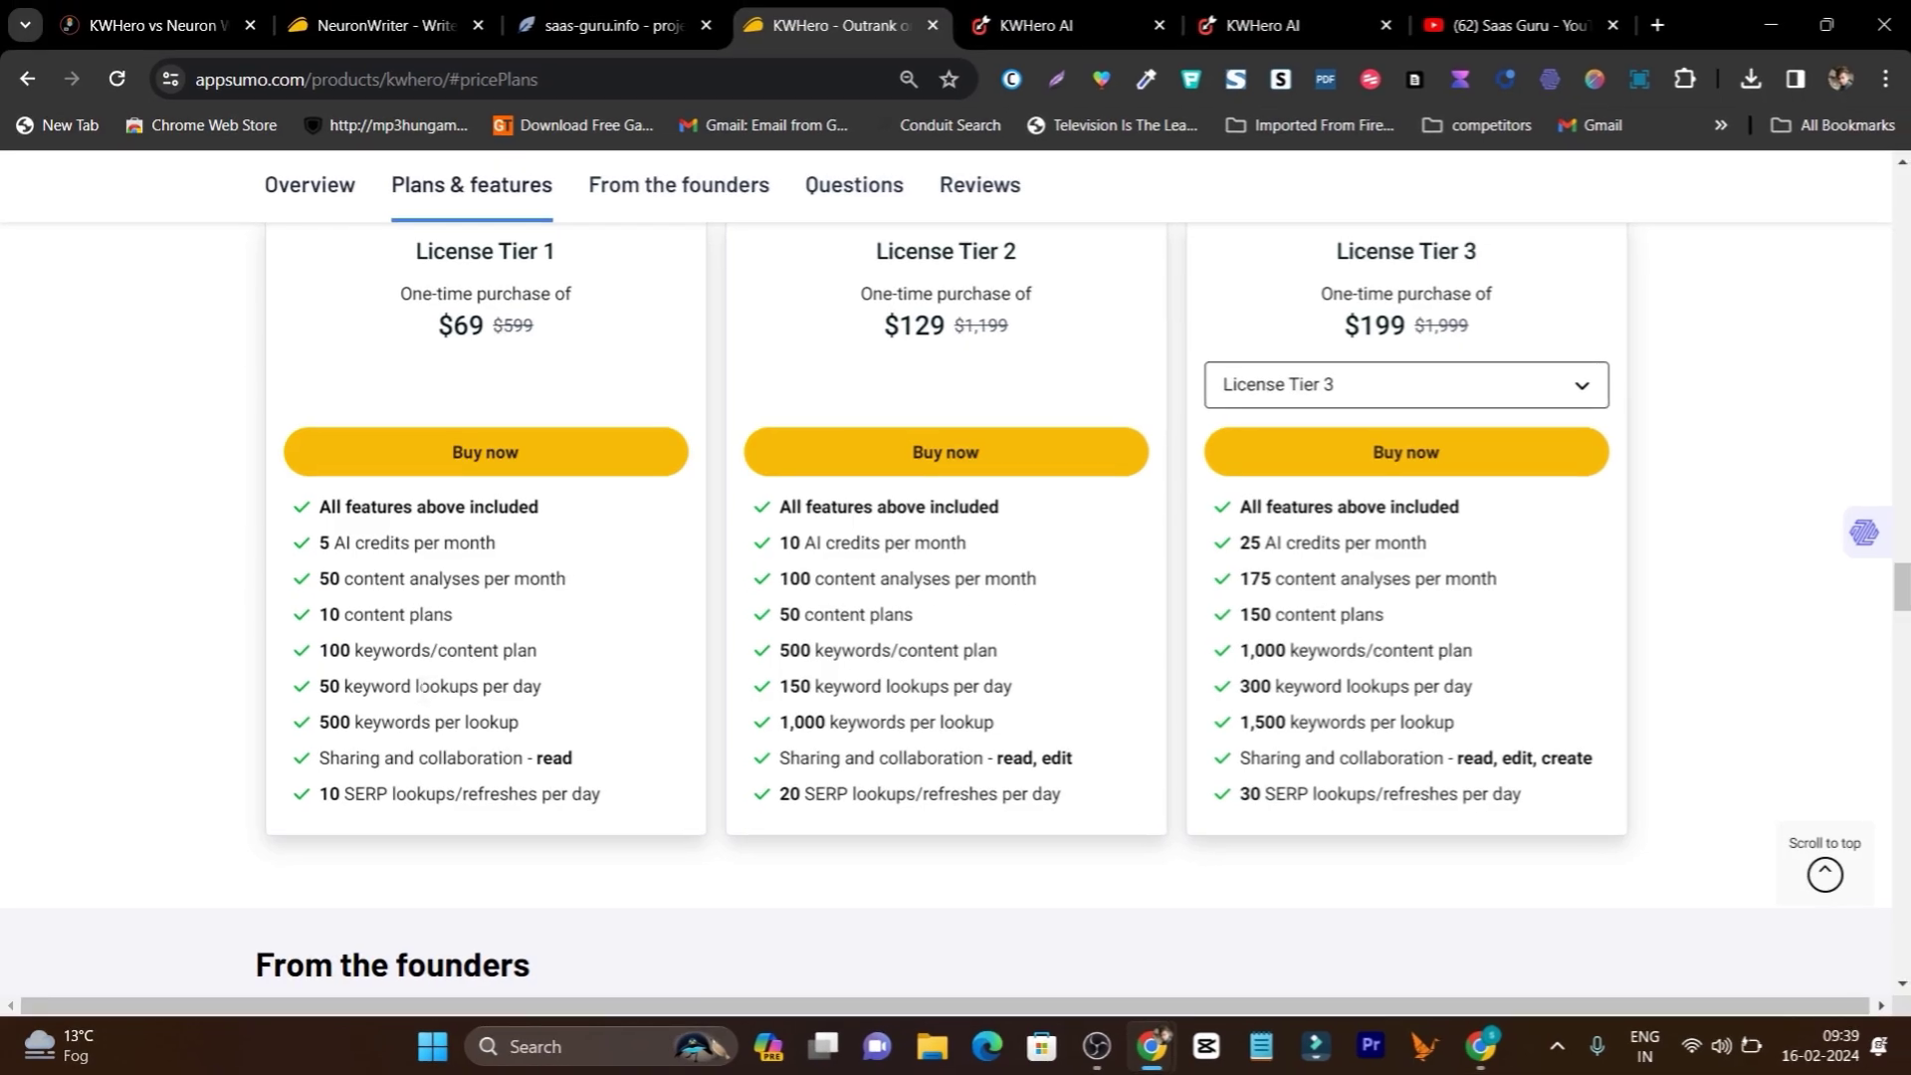
pyautogui.doubleClick(422, 687)
pyautogui.click(360, 749)
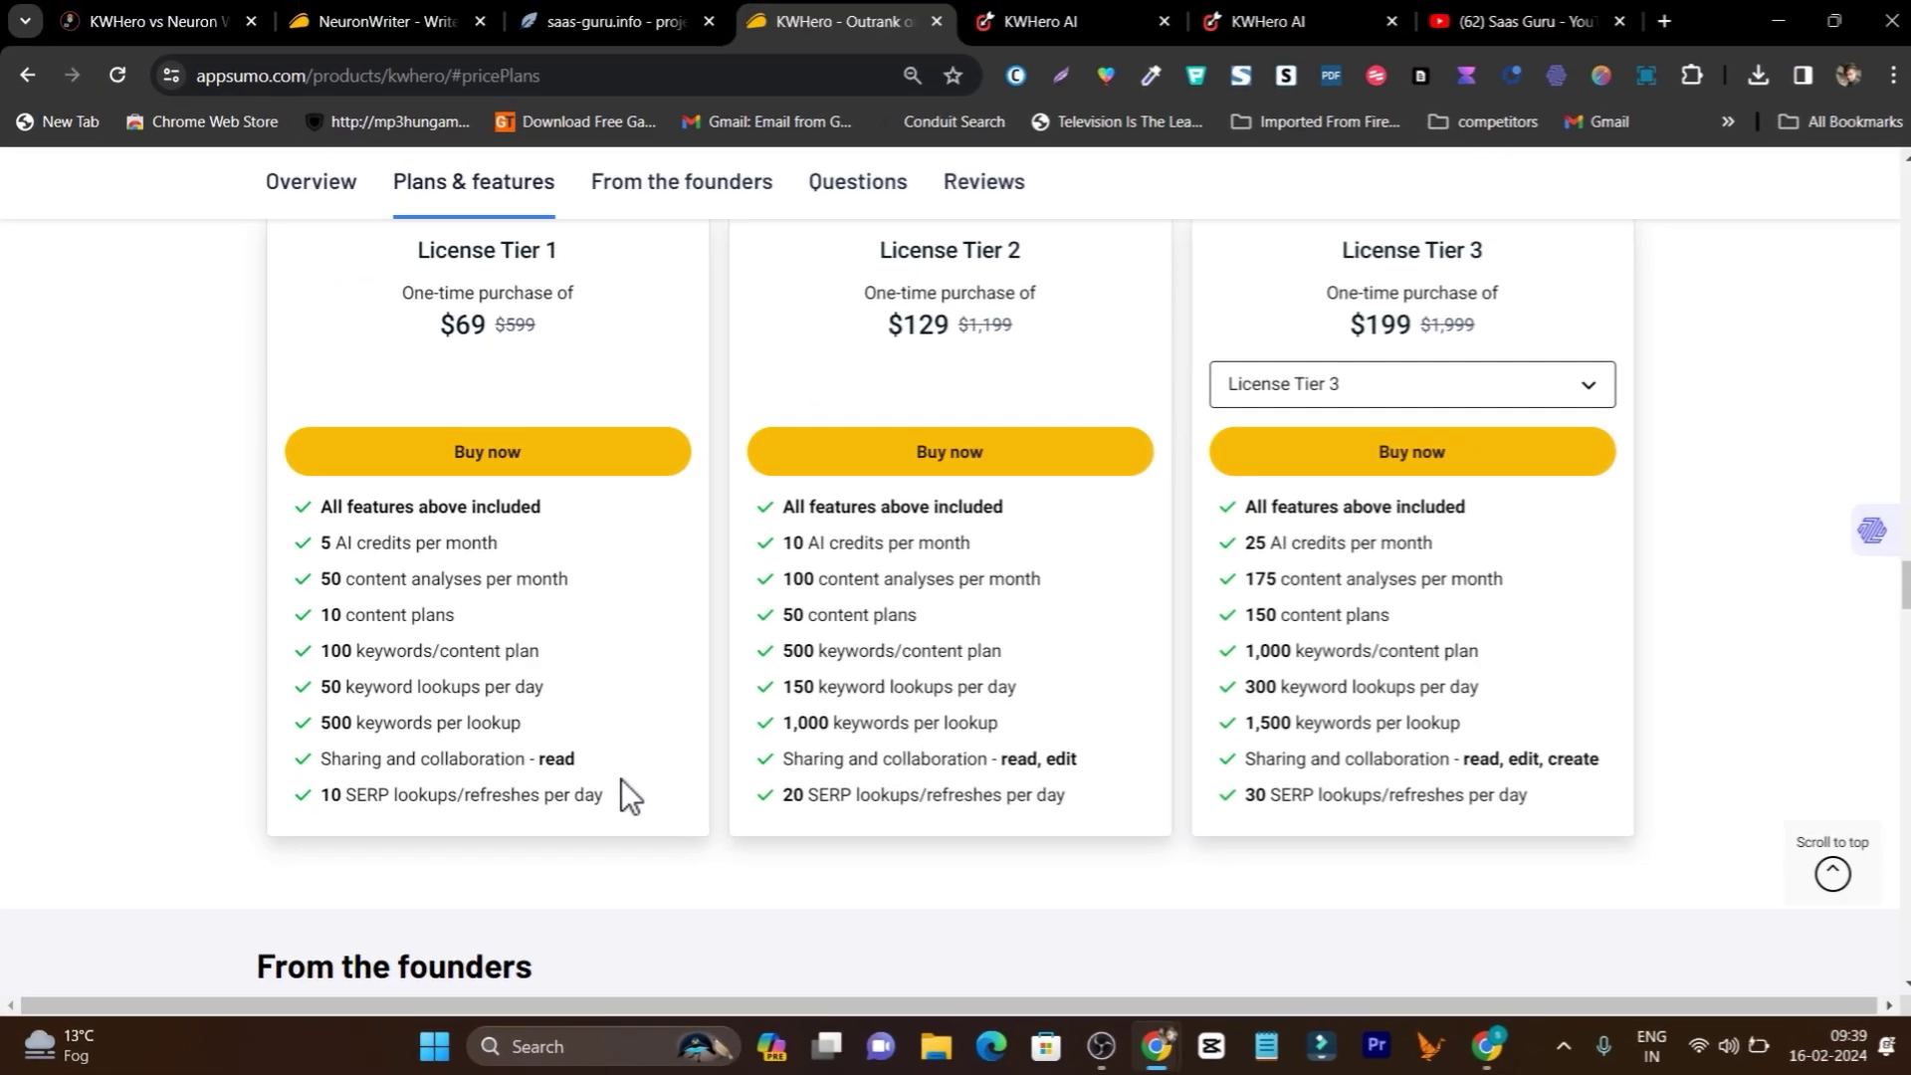
pyautogui.scroll(2, 631, 791)
pyautogui.scroll(-1, 685, 803)
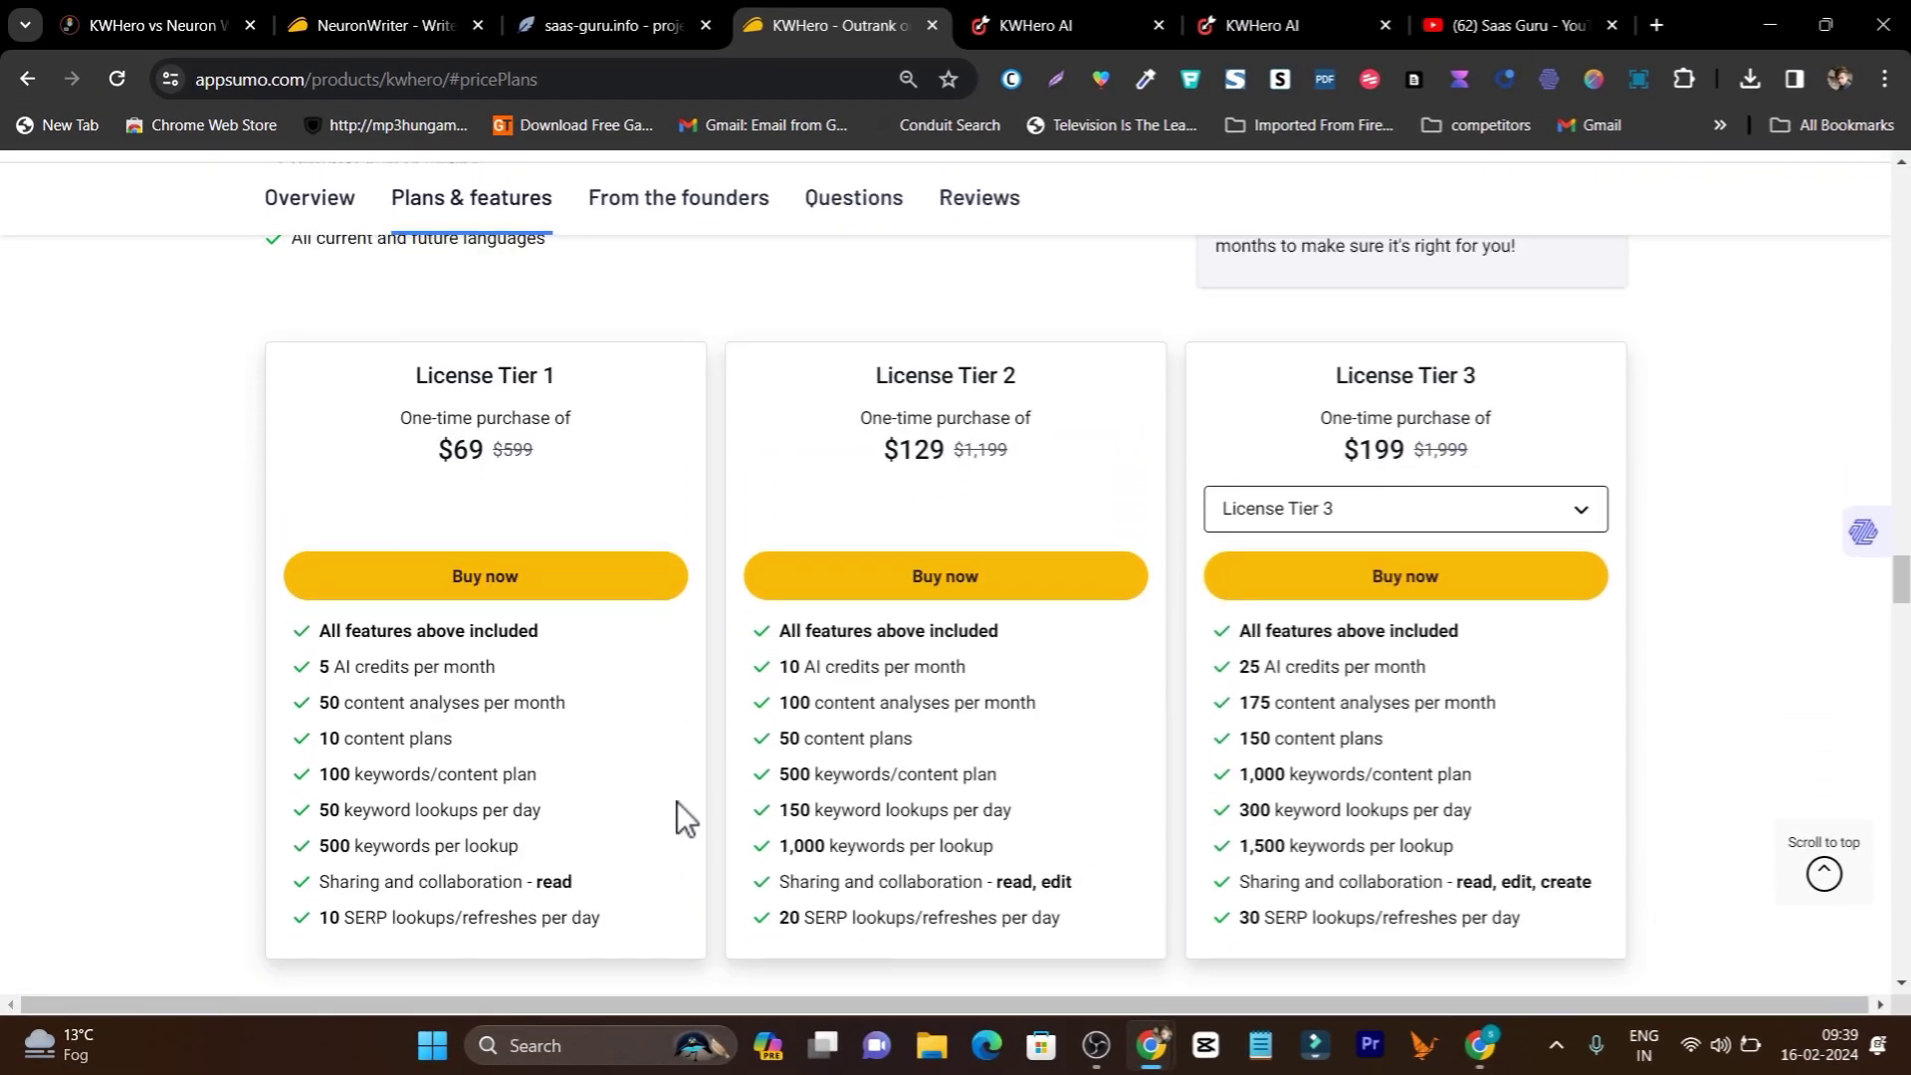